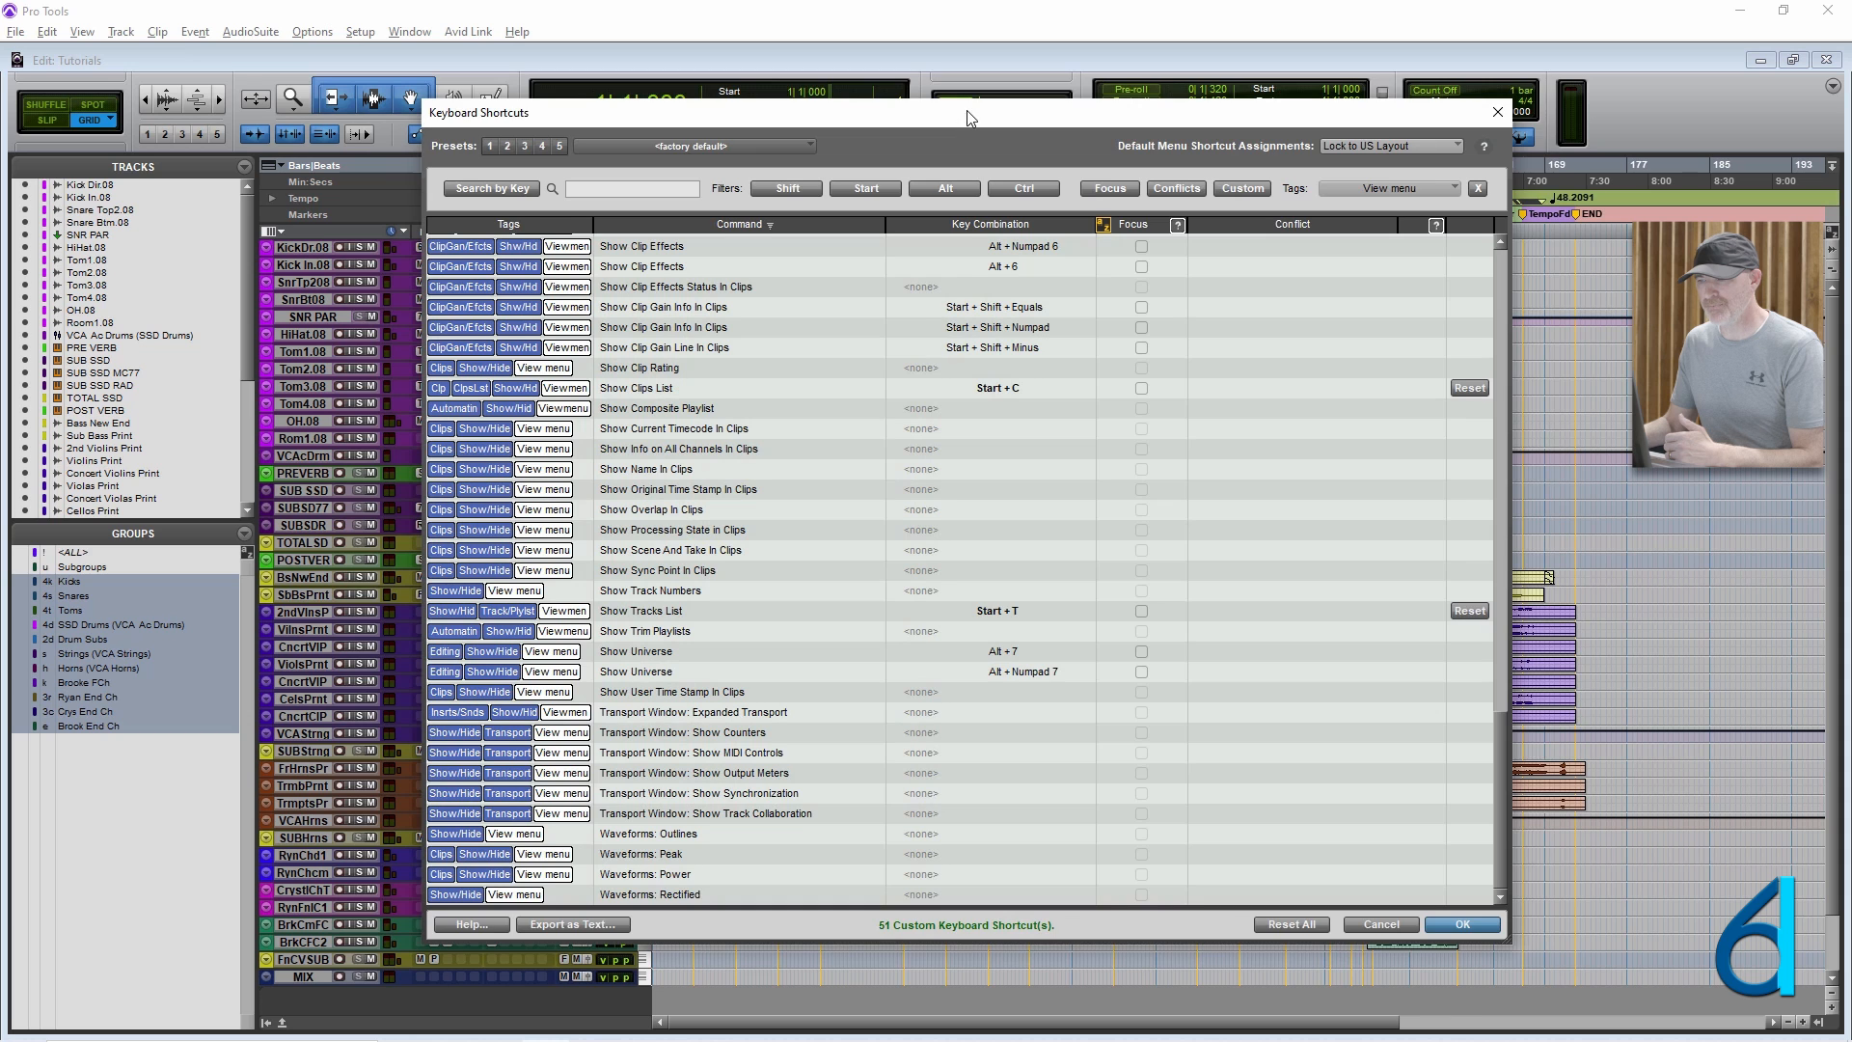
Filter the View menu shortcuts by the Alt and Ctrl modifiers and clear all filters.
mouse_move(969, 118)
left_mouse_down()
mouse_move(1000, 90)
mouse_move(942, 83)
mouse_move(945, 120)
left_mouse_up()
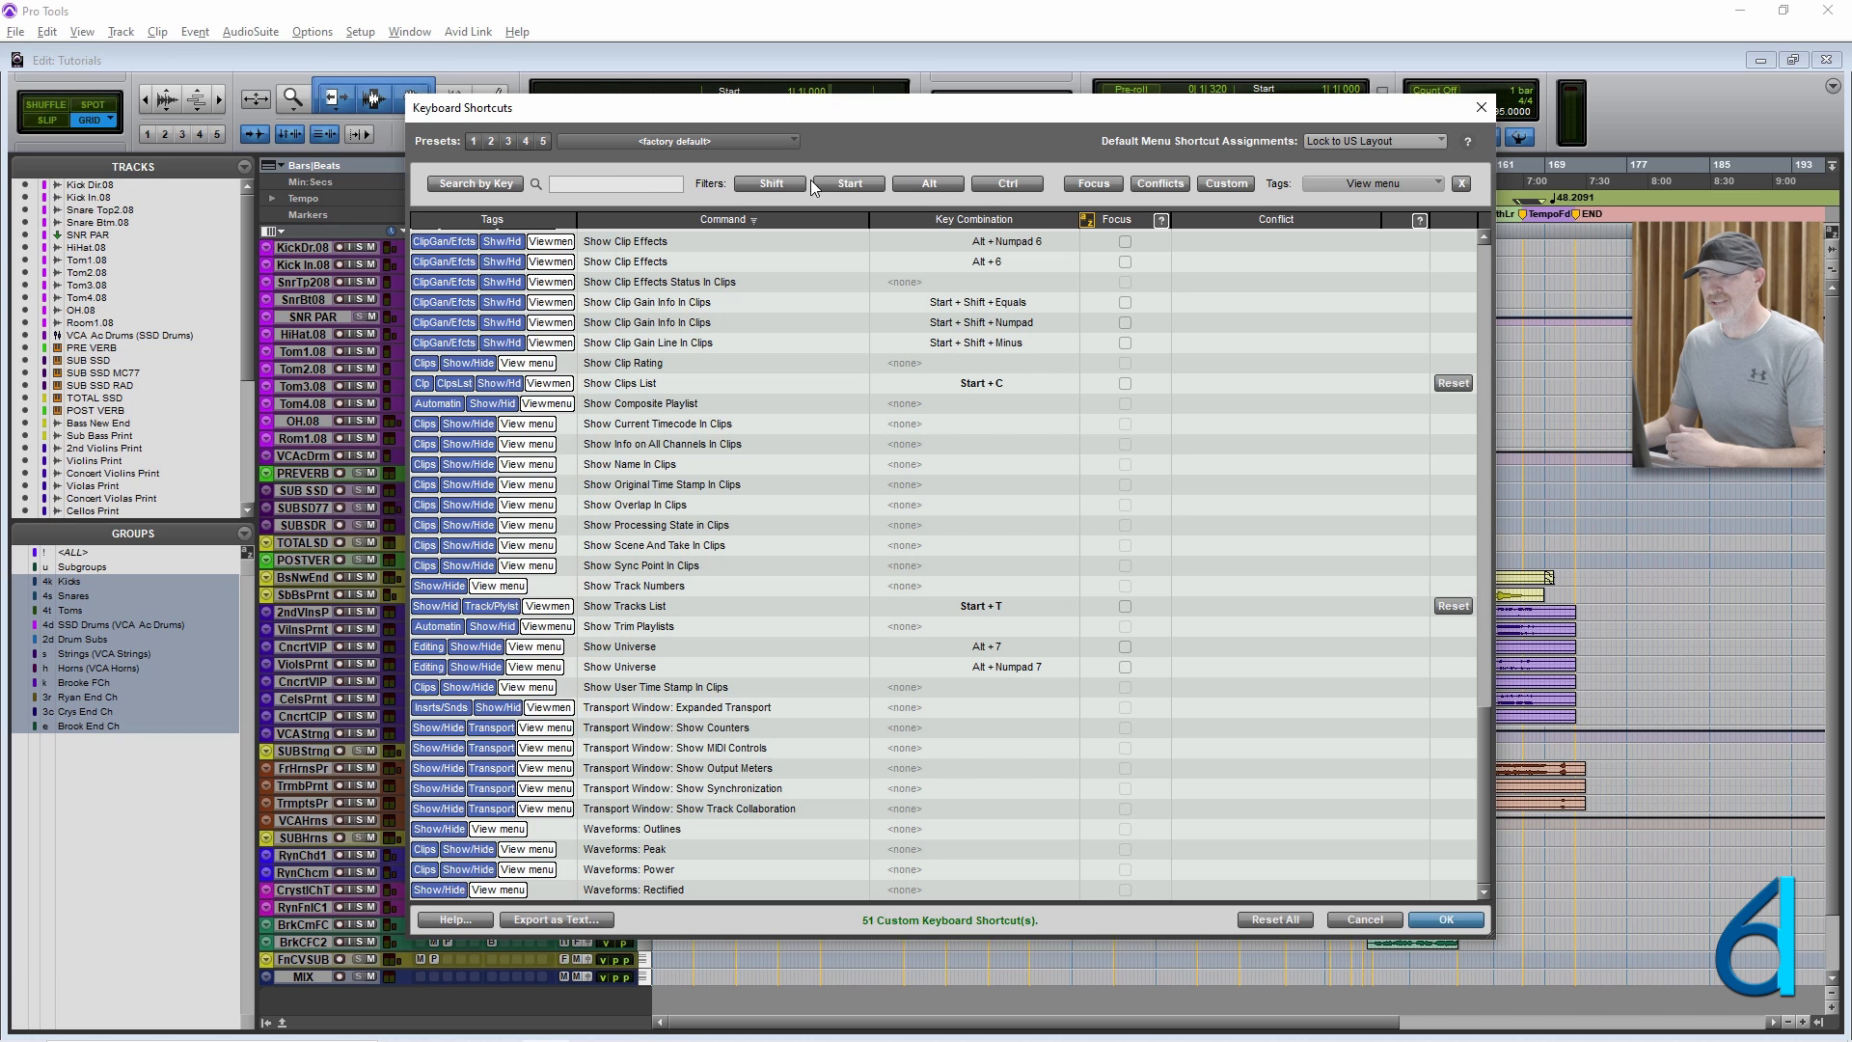
left_click(930, 185)
left_click(1006, 185)
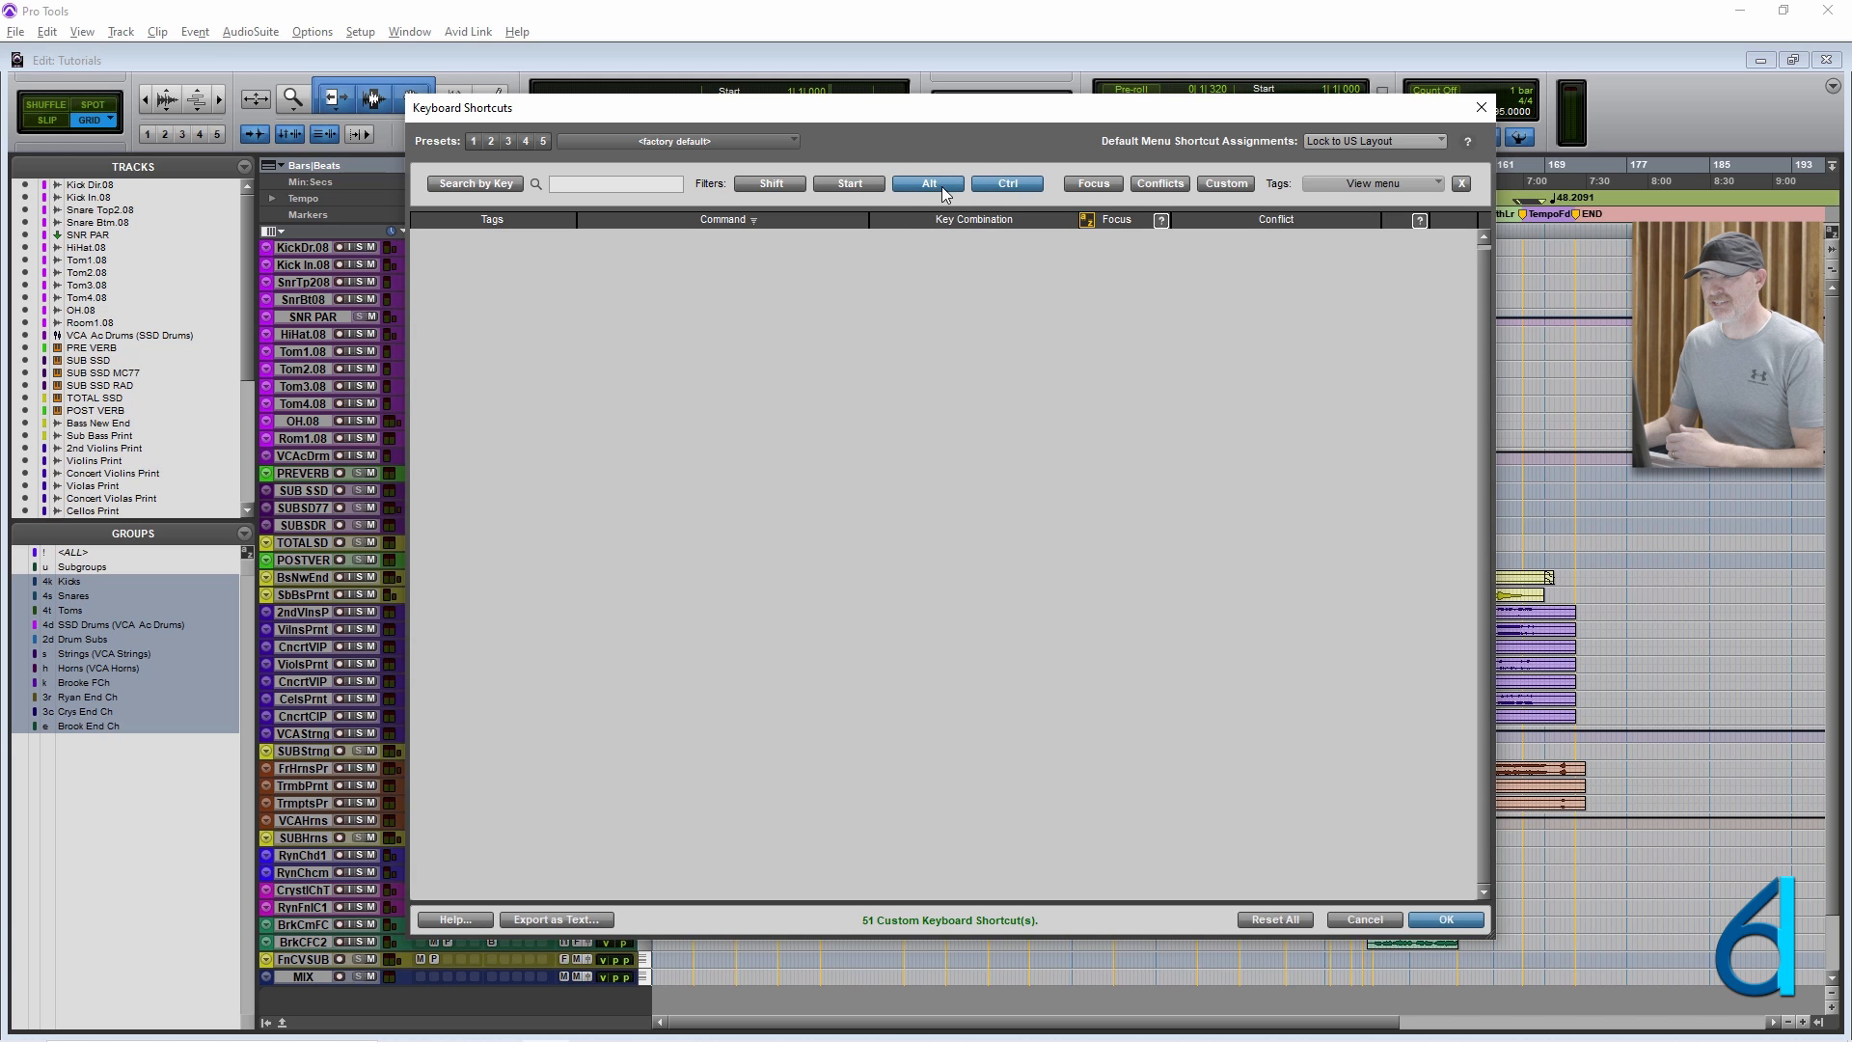
left_click(1461, 183)
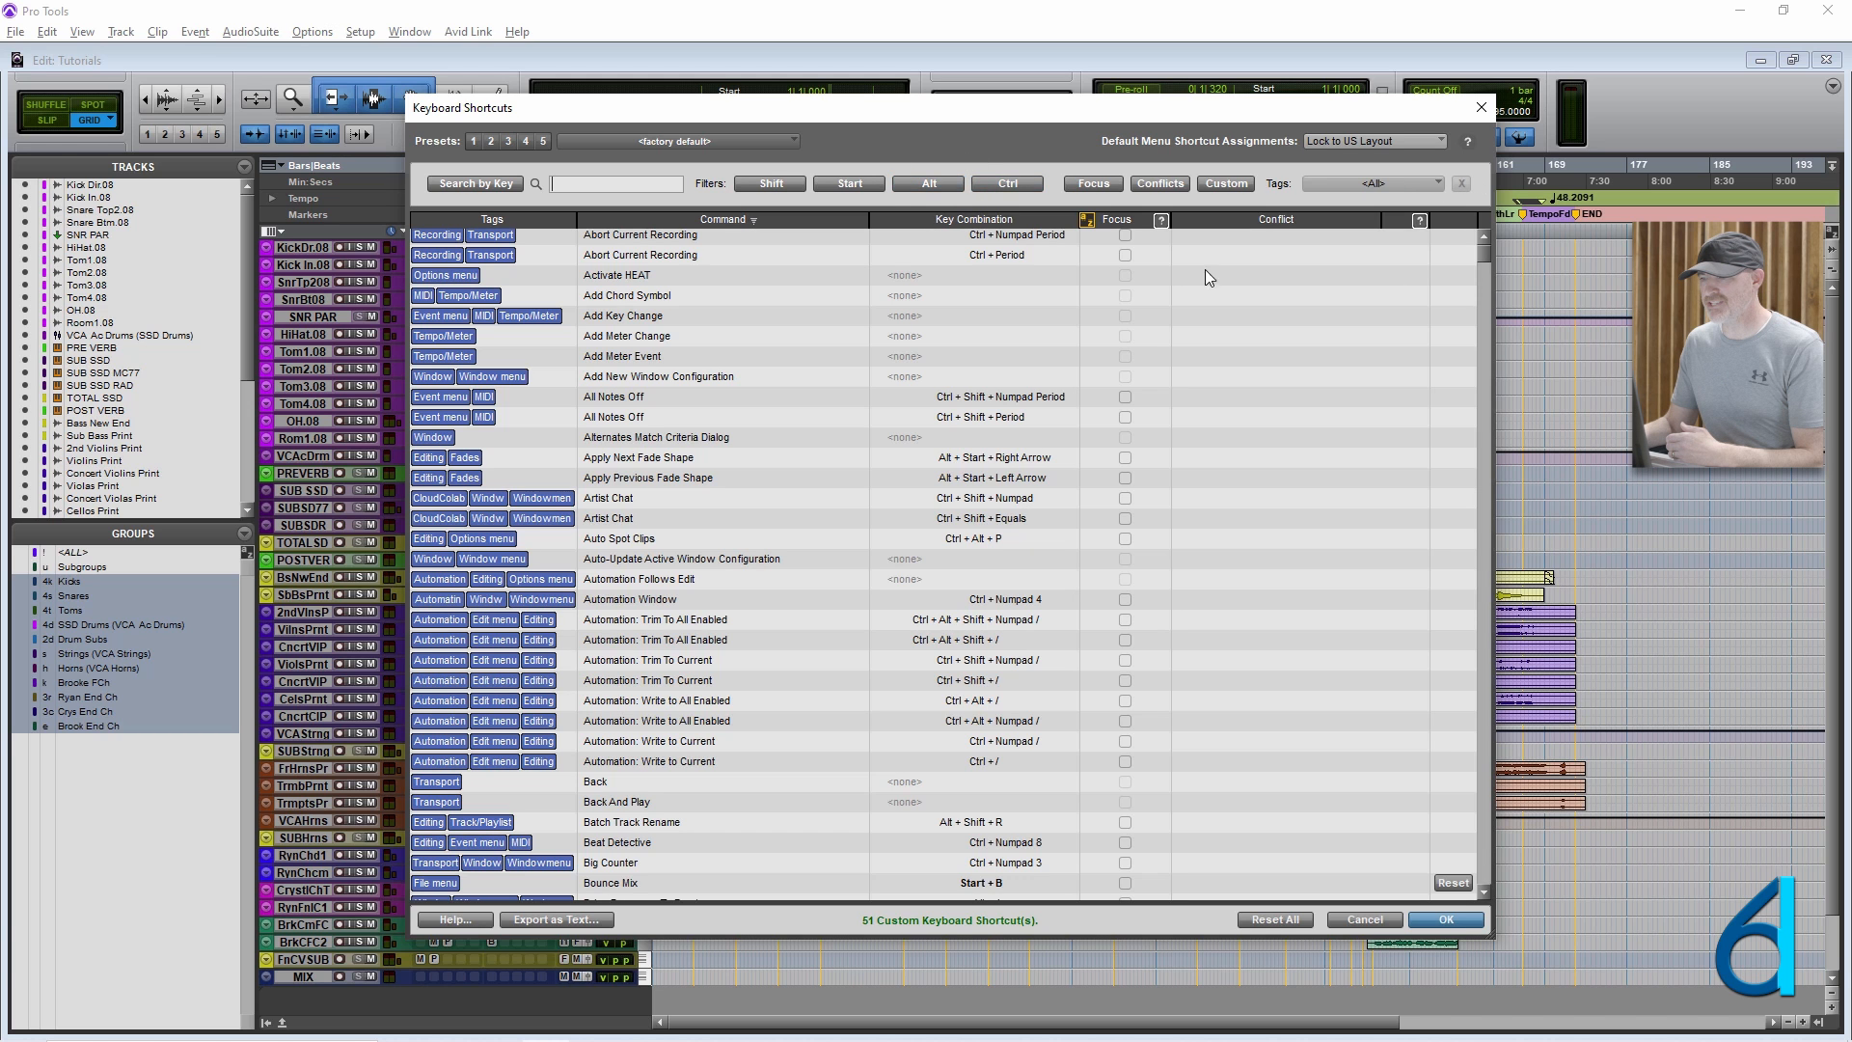
Filter all shortcuts by Ctrl and Alt, narrow them briefly with Shift, and turn the modifier filters off.
left_click(990, 190)
left_click(929, 185)
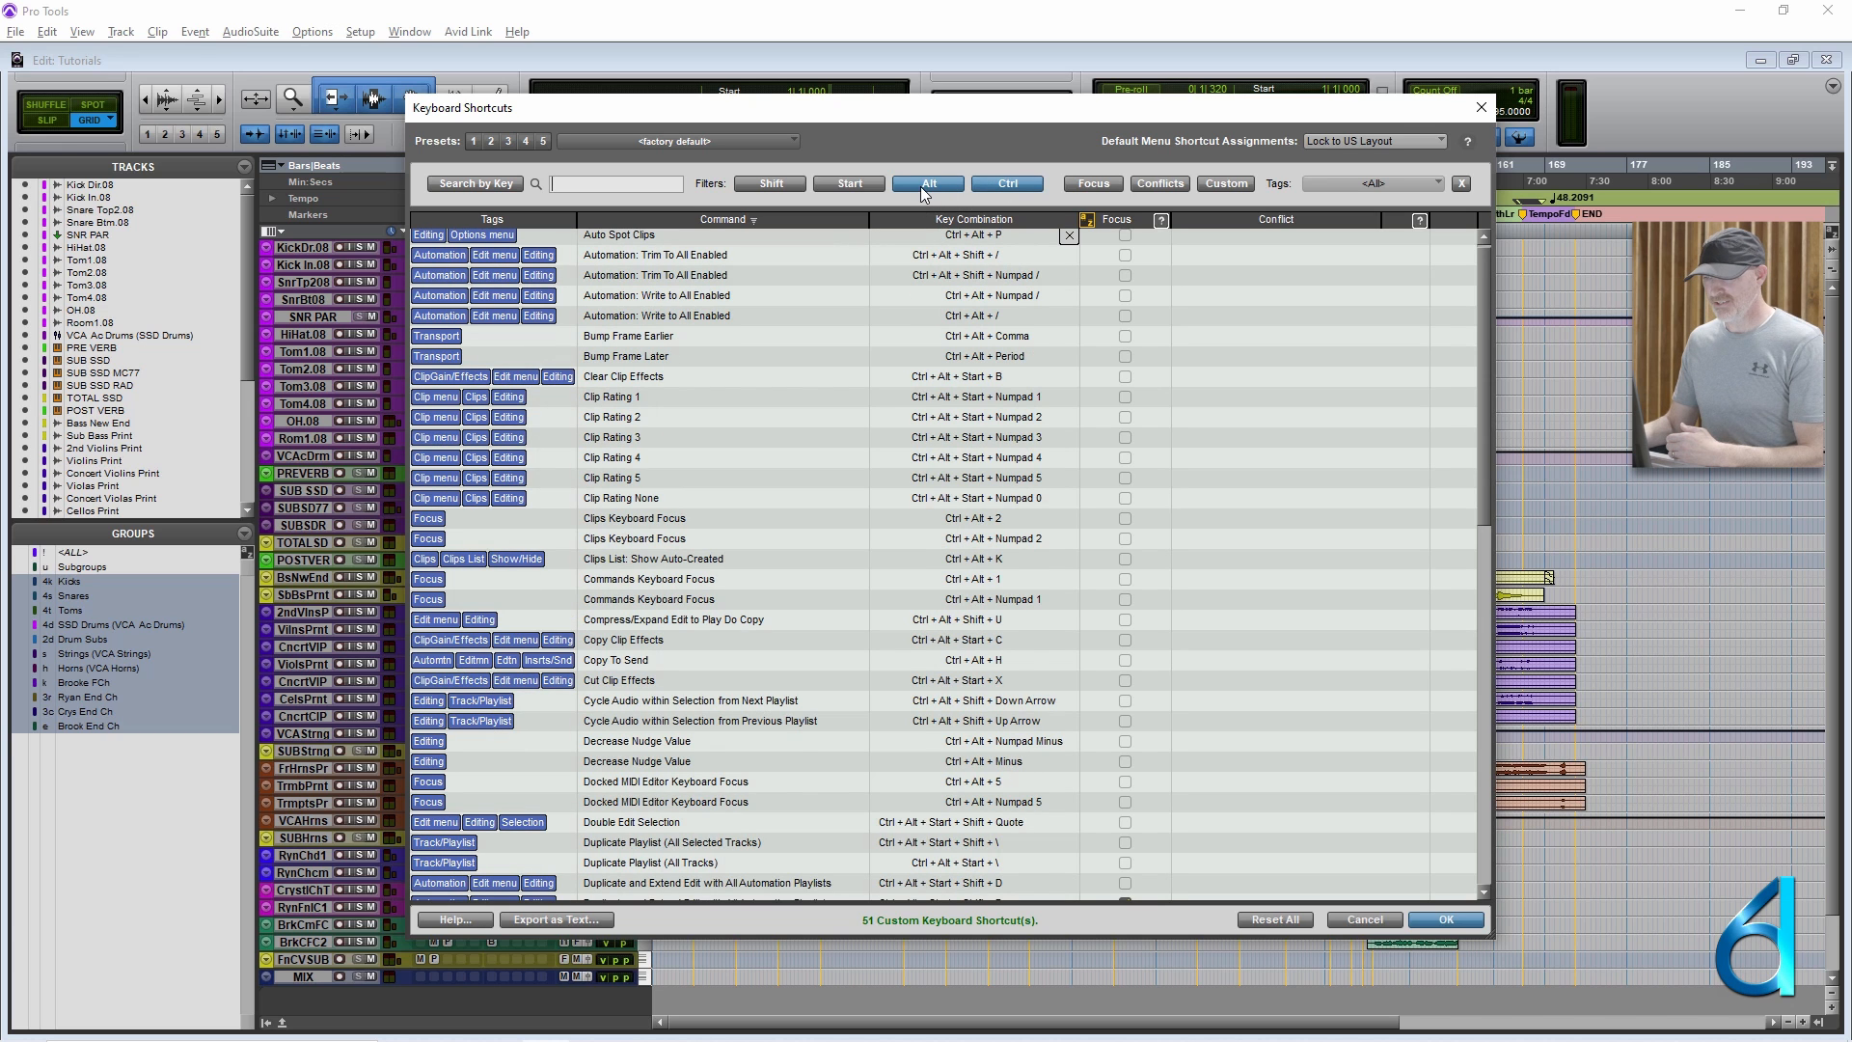
left_click(771, 185)
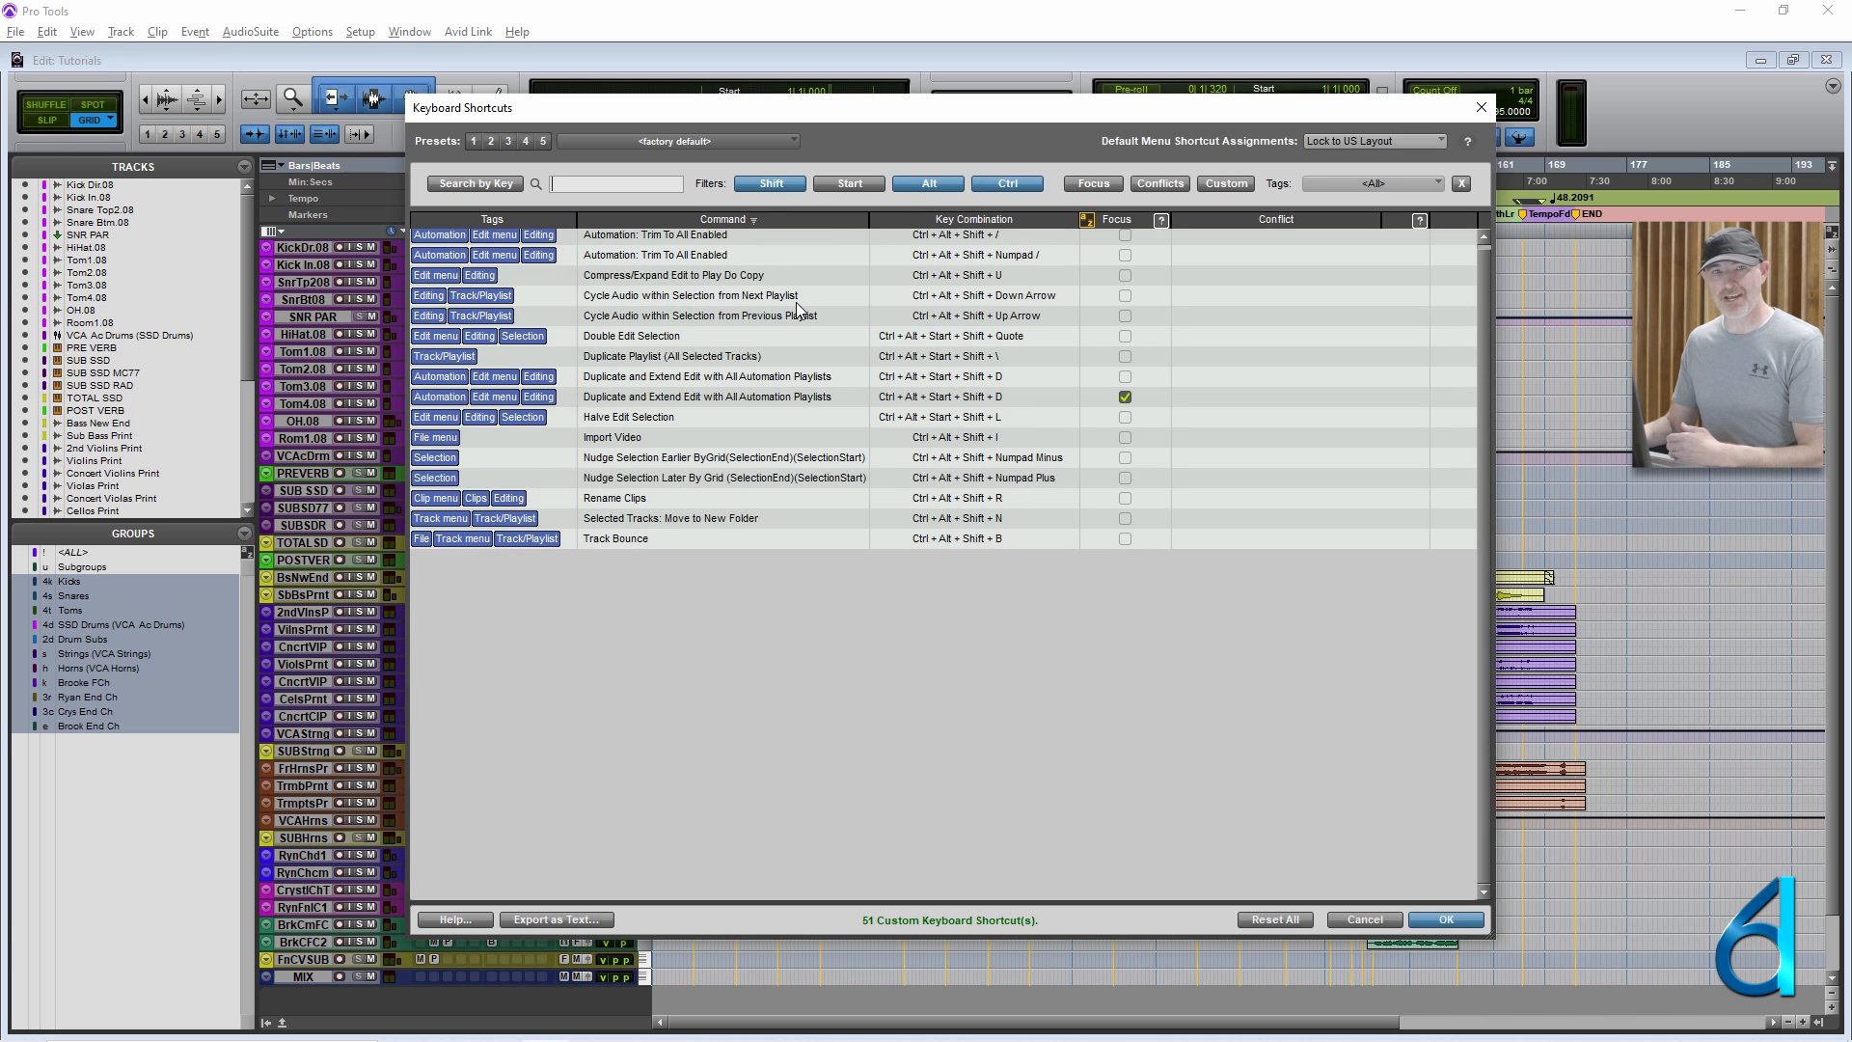
left_click(786, 185)
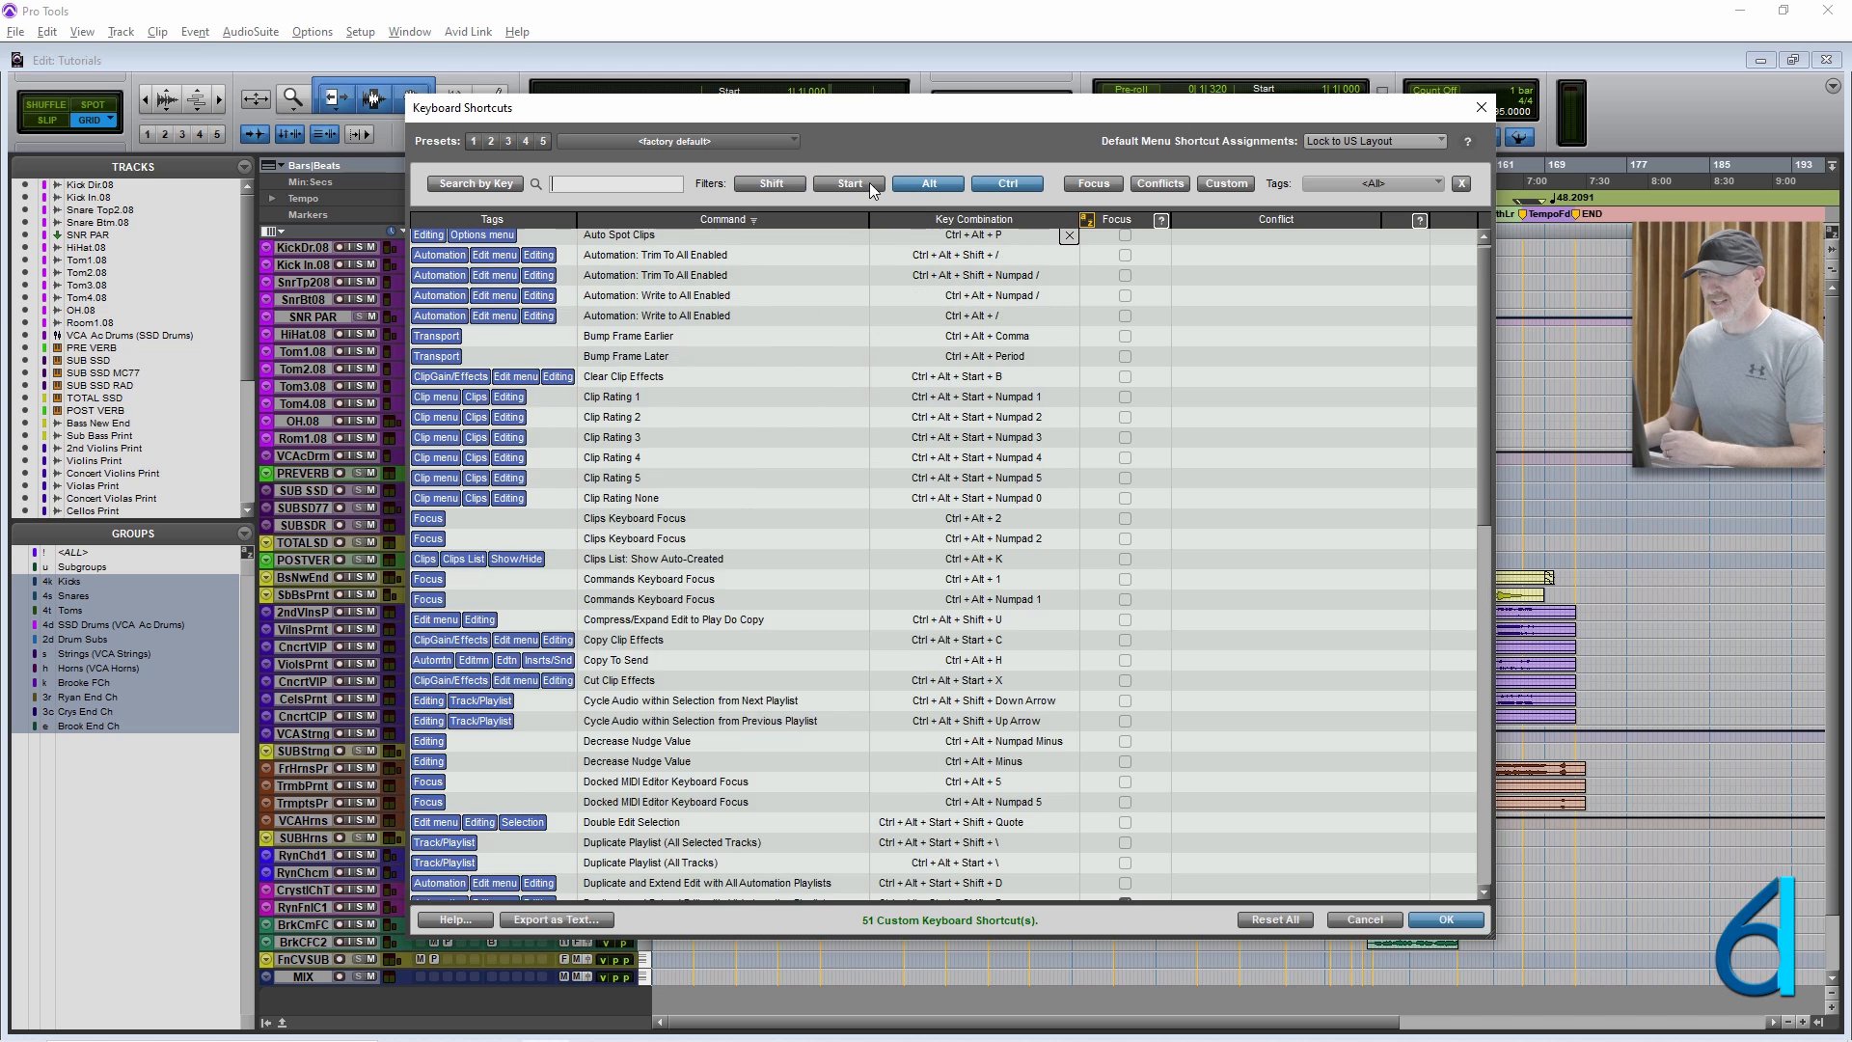
left_click(929, 184)
left_click(1007, 185)
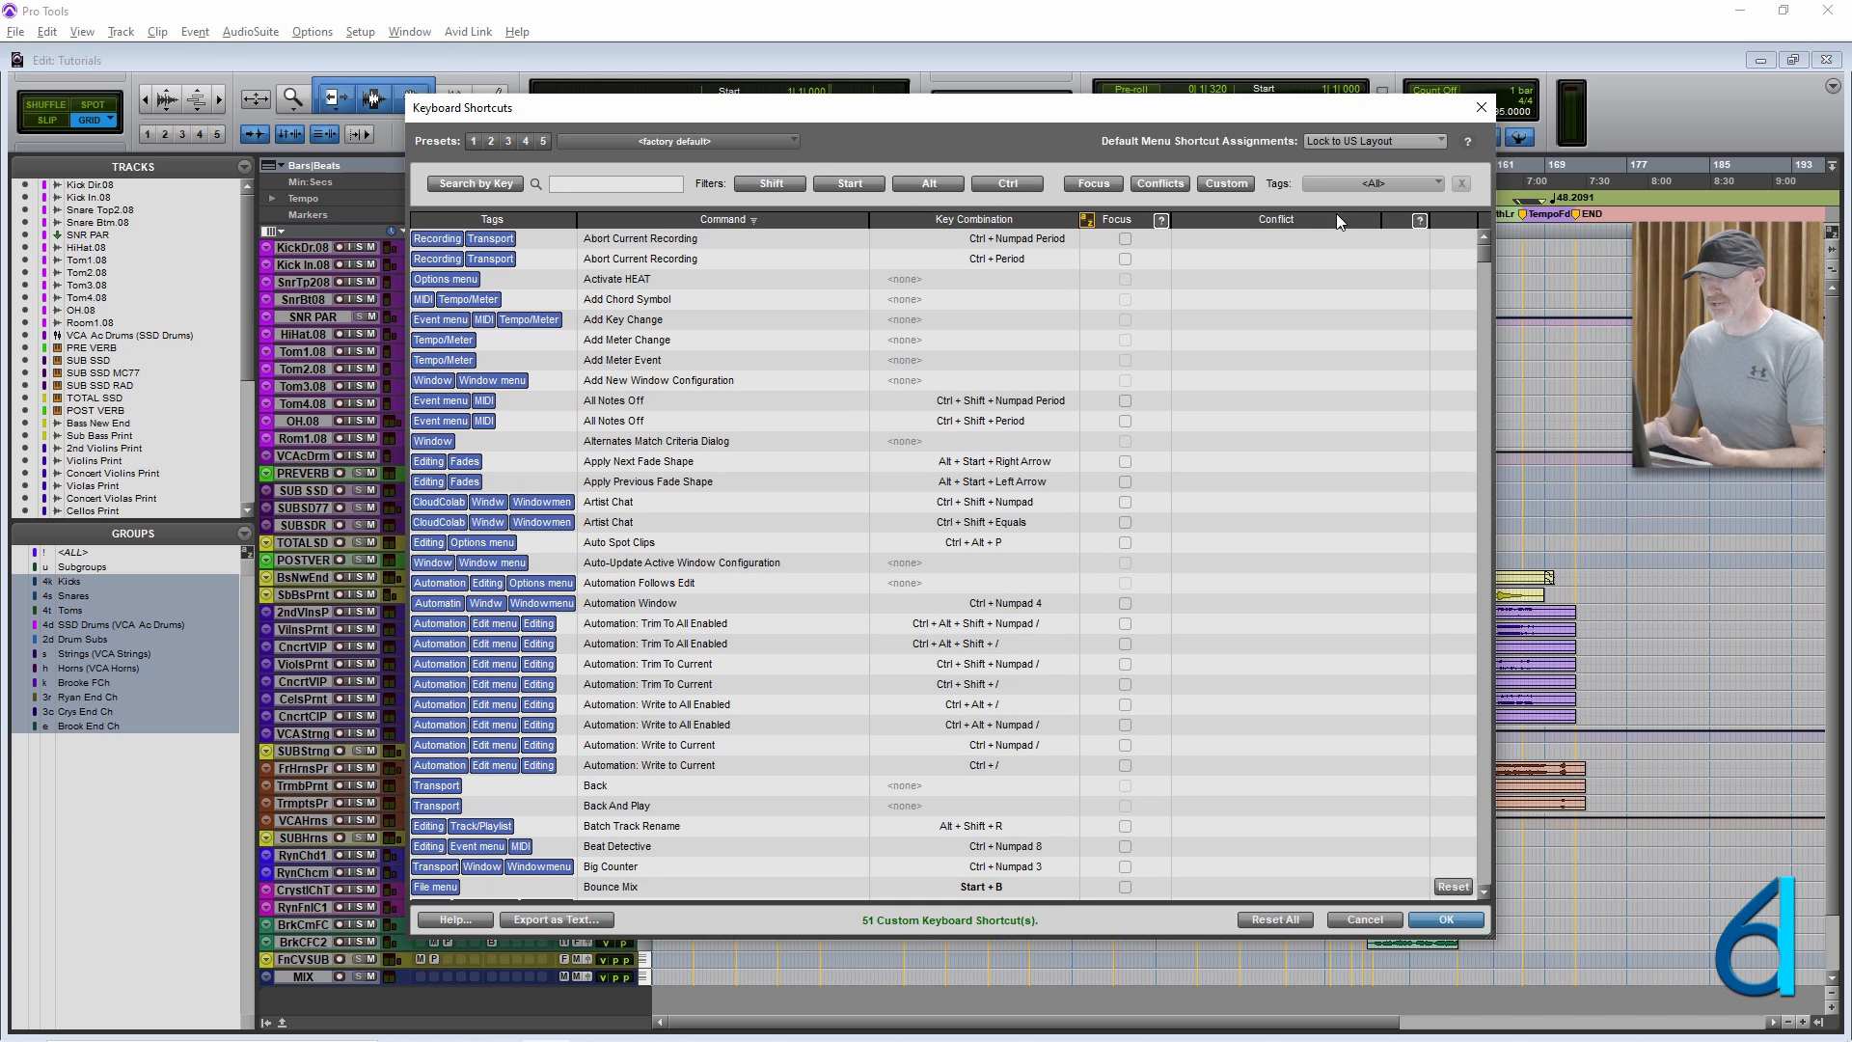
Review the shortcuts tagged Clips, clear the tag filter and cancel out of the keyboard shortcuts editor.
left_click(1379, 187)
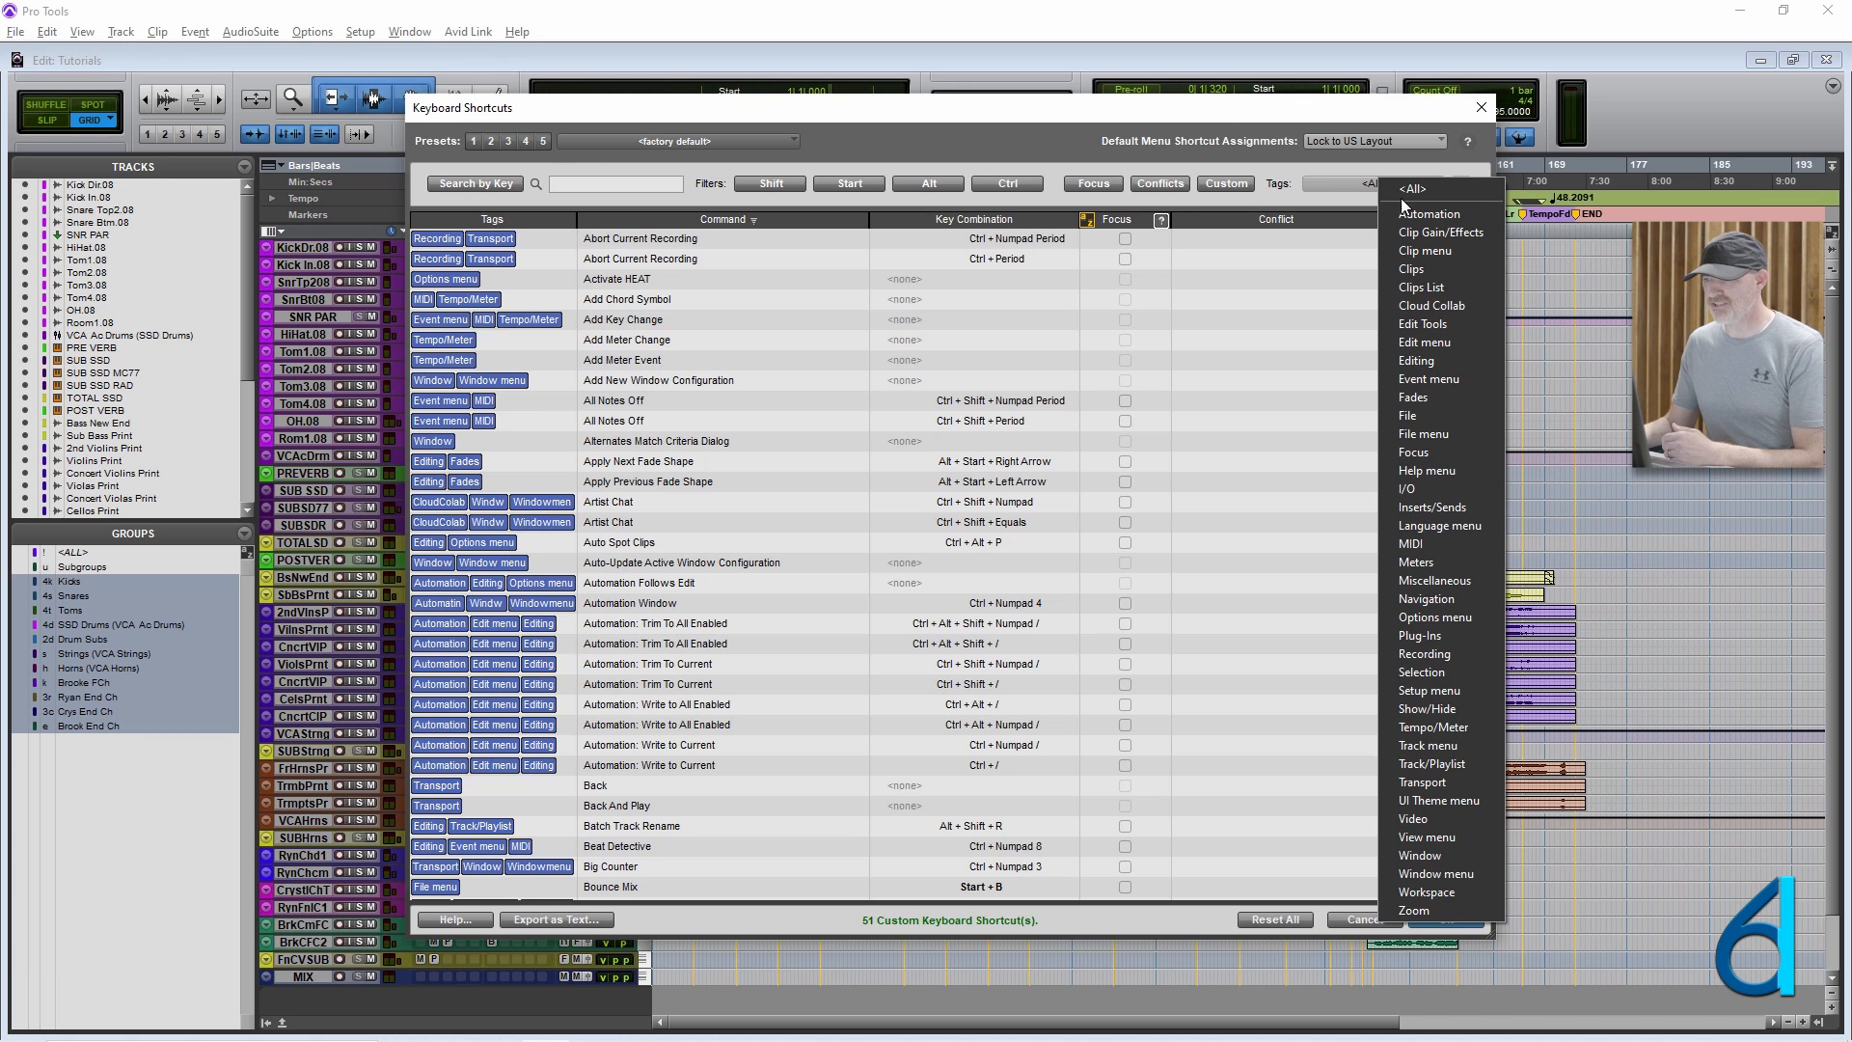
left_click(1425, 270)
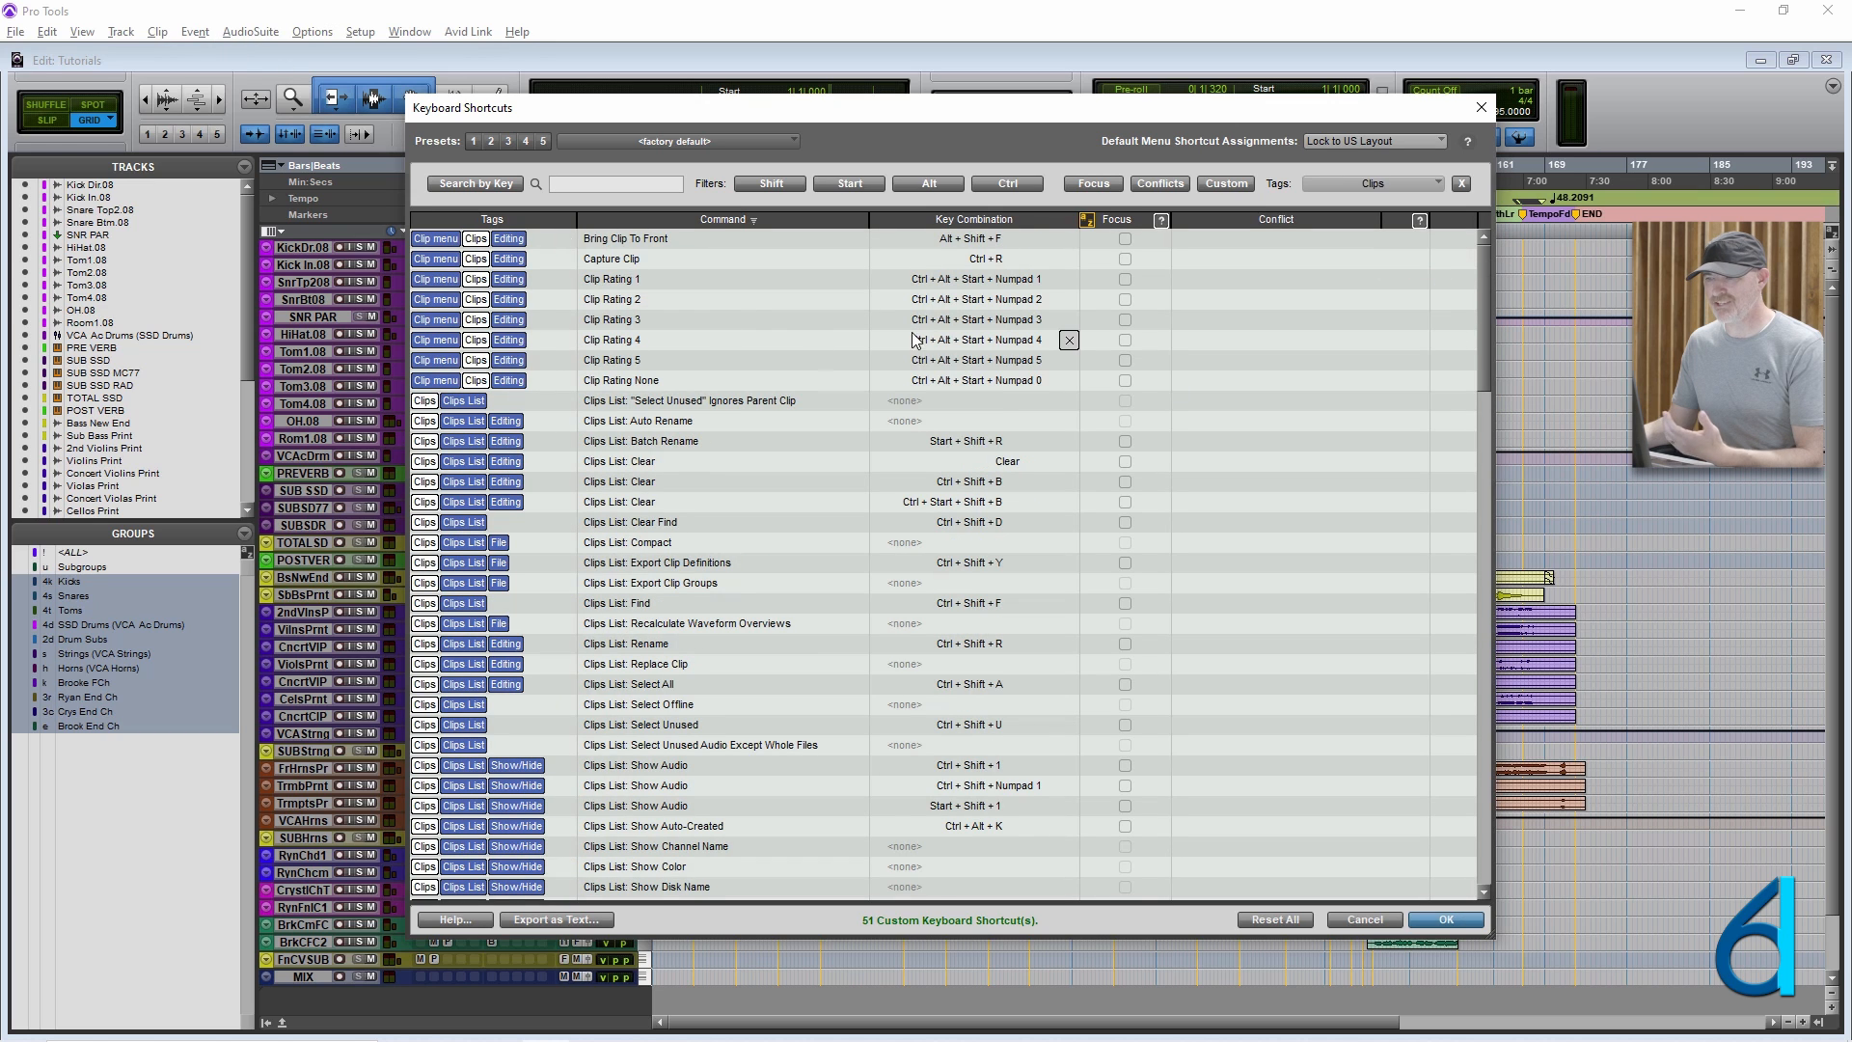
scroll(894, 360, "down", 6)
scroll(897, 363, "down", 10)
scroll(901, 365, "up", 20)
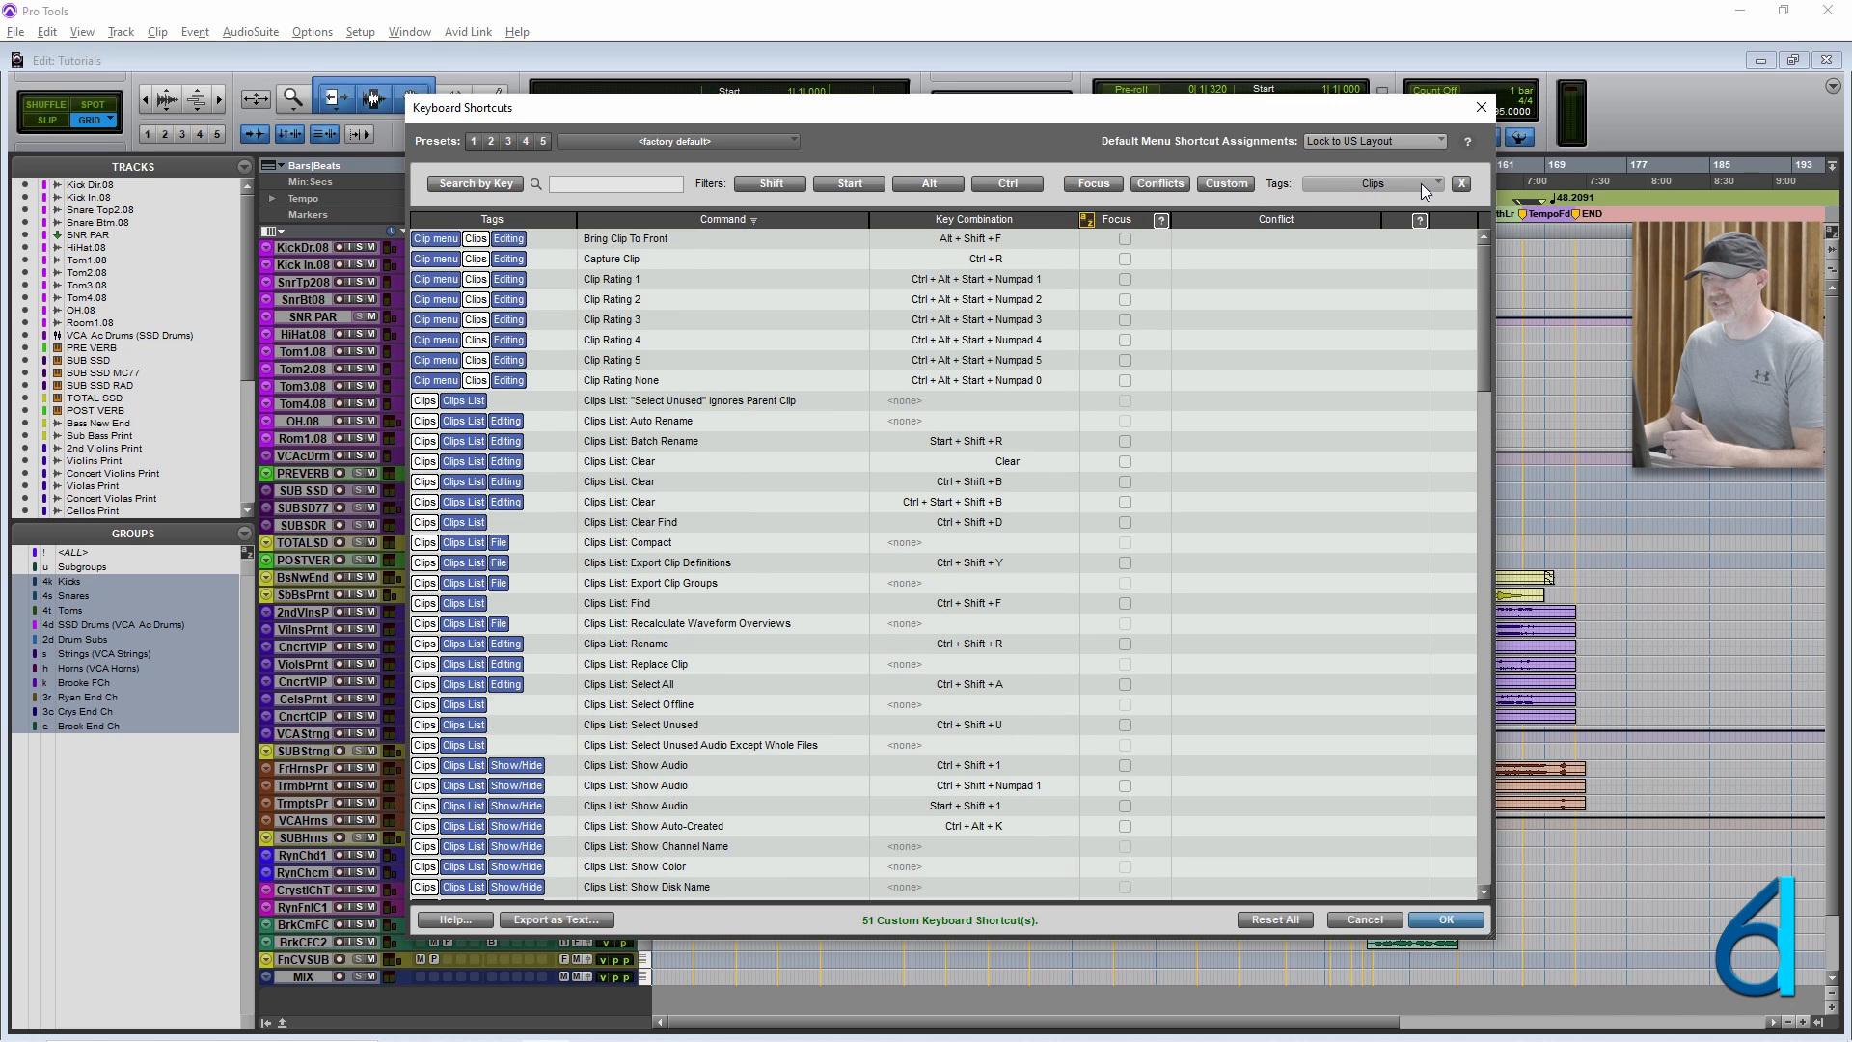
left_click(1461, 184)
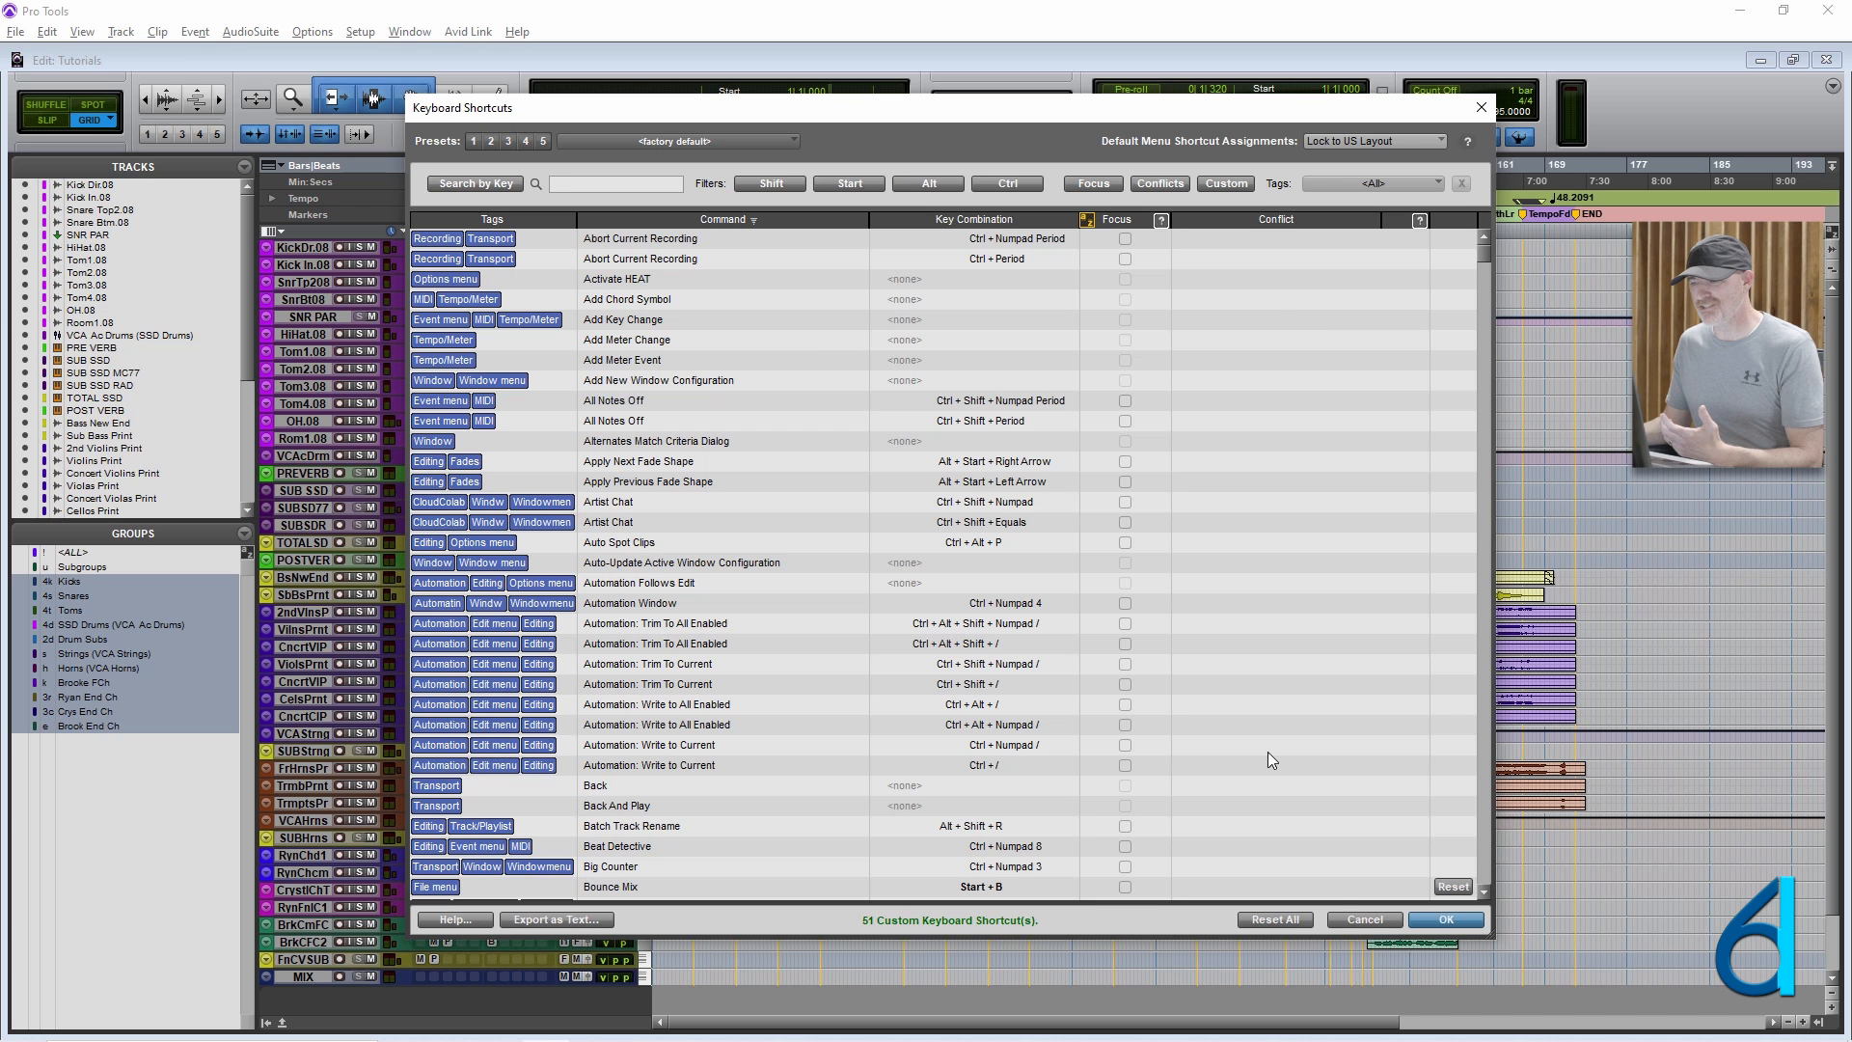
left_click(1362, 921)
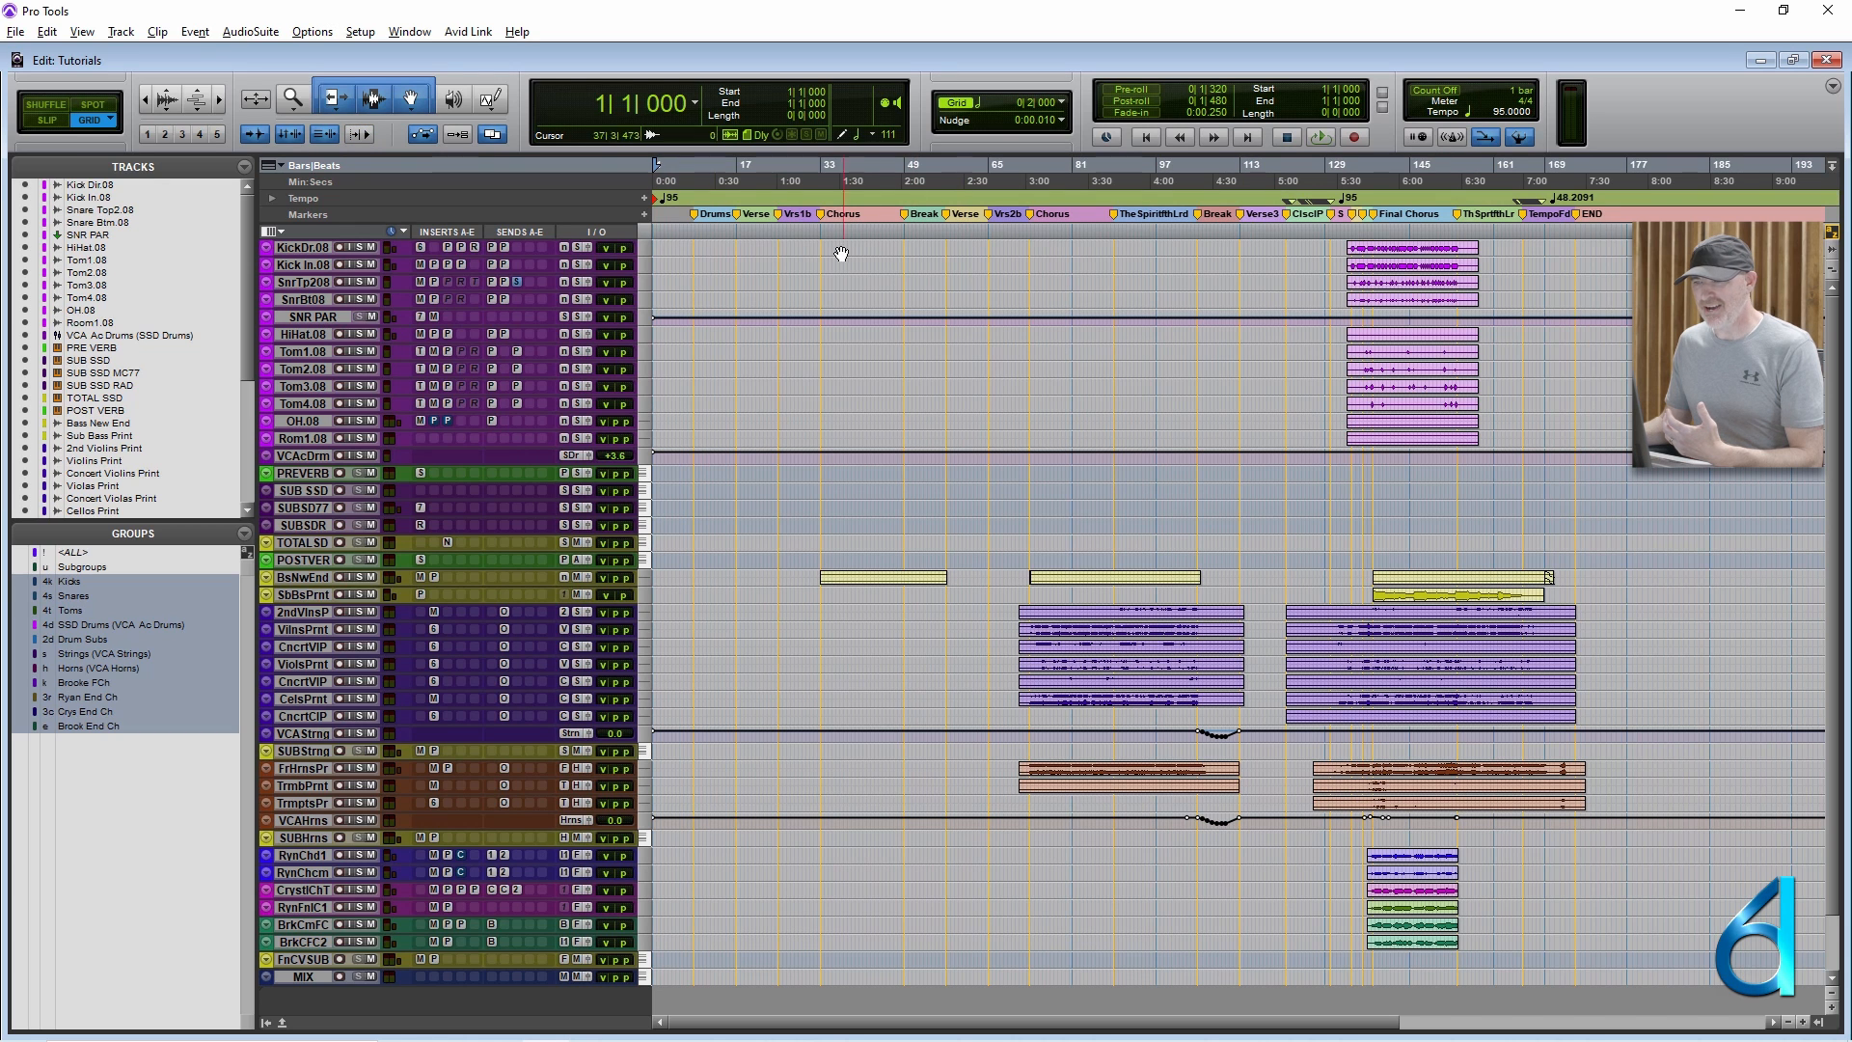
Select a range starting at bar 13 across the drum tracks KickDr.08 to Rom1.08 and play it briefly.
left_click_drag(715, 253, 783, 436)
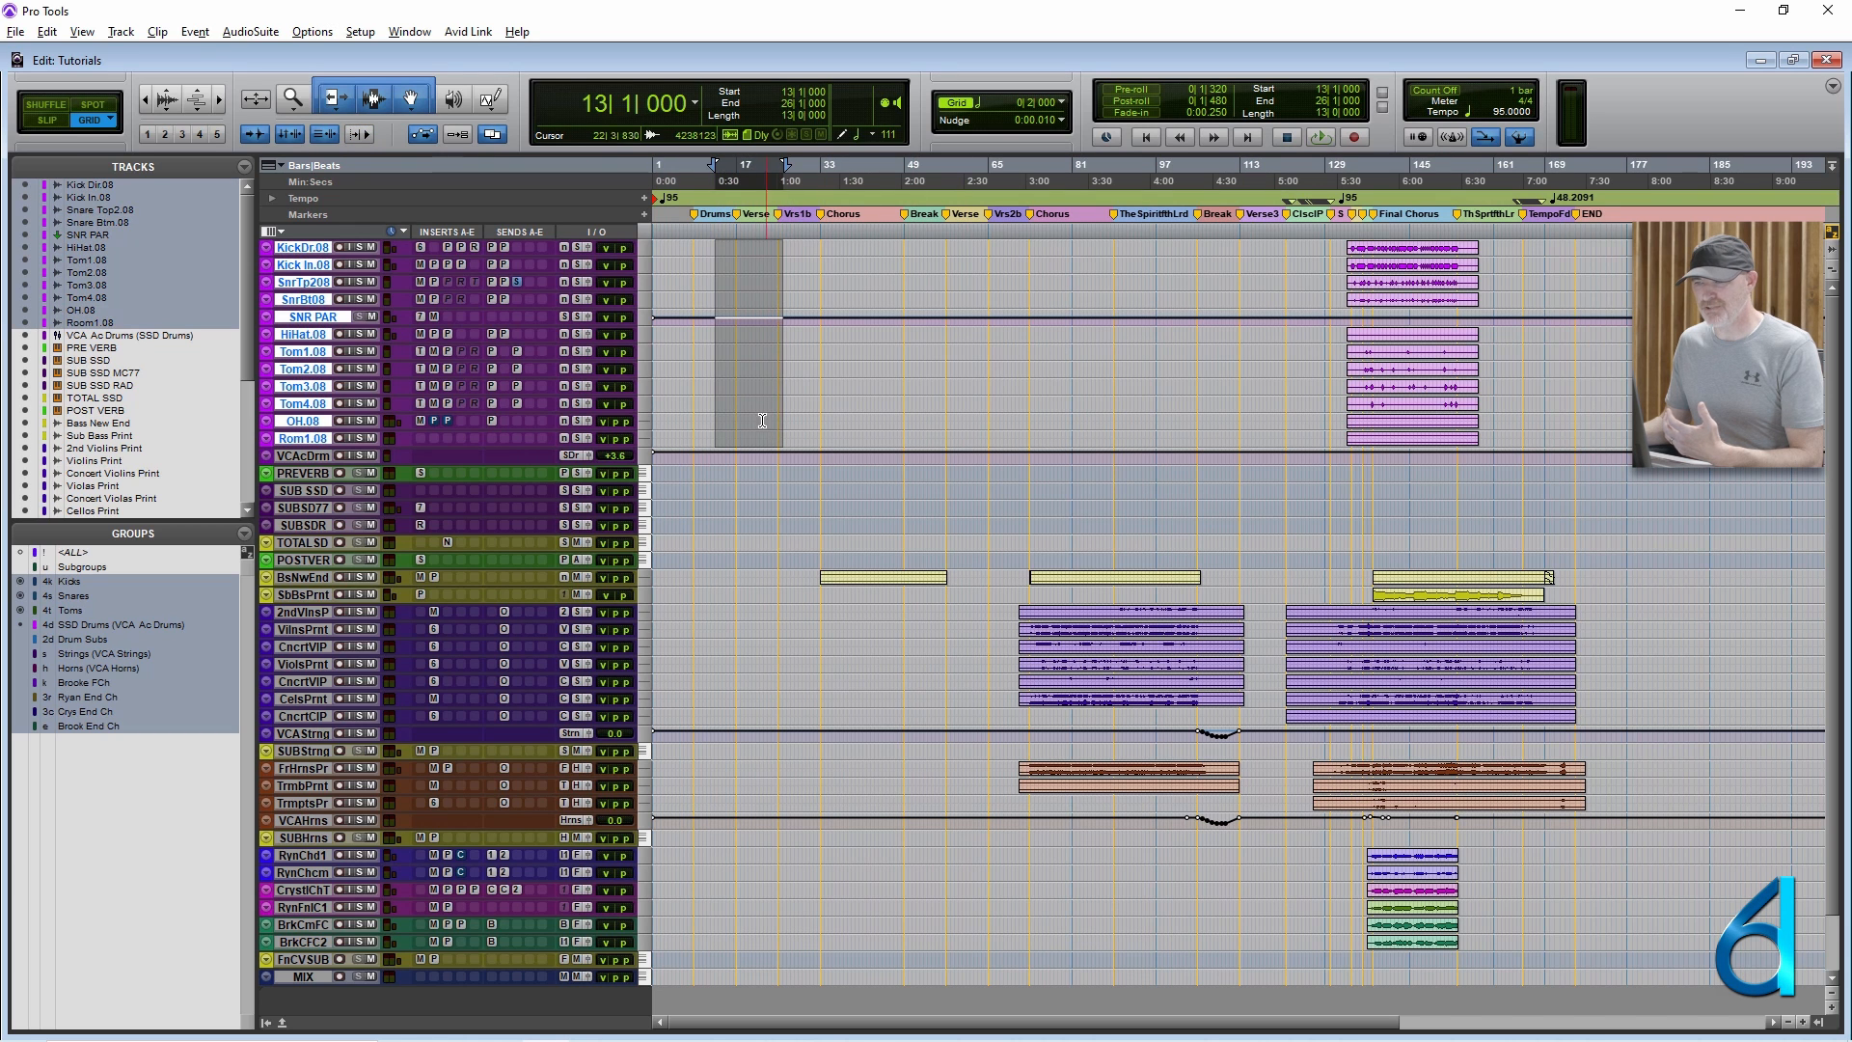
key("space")
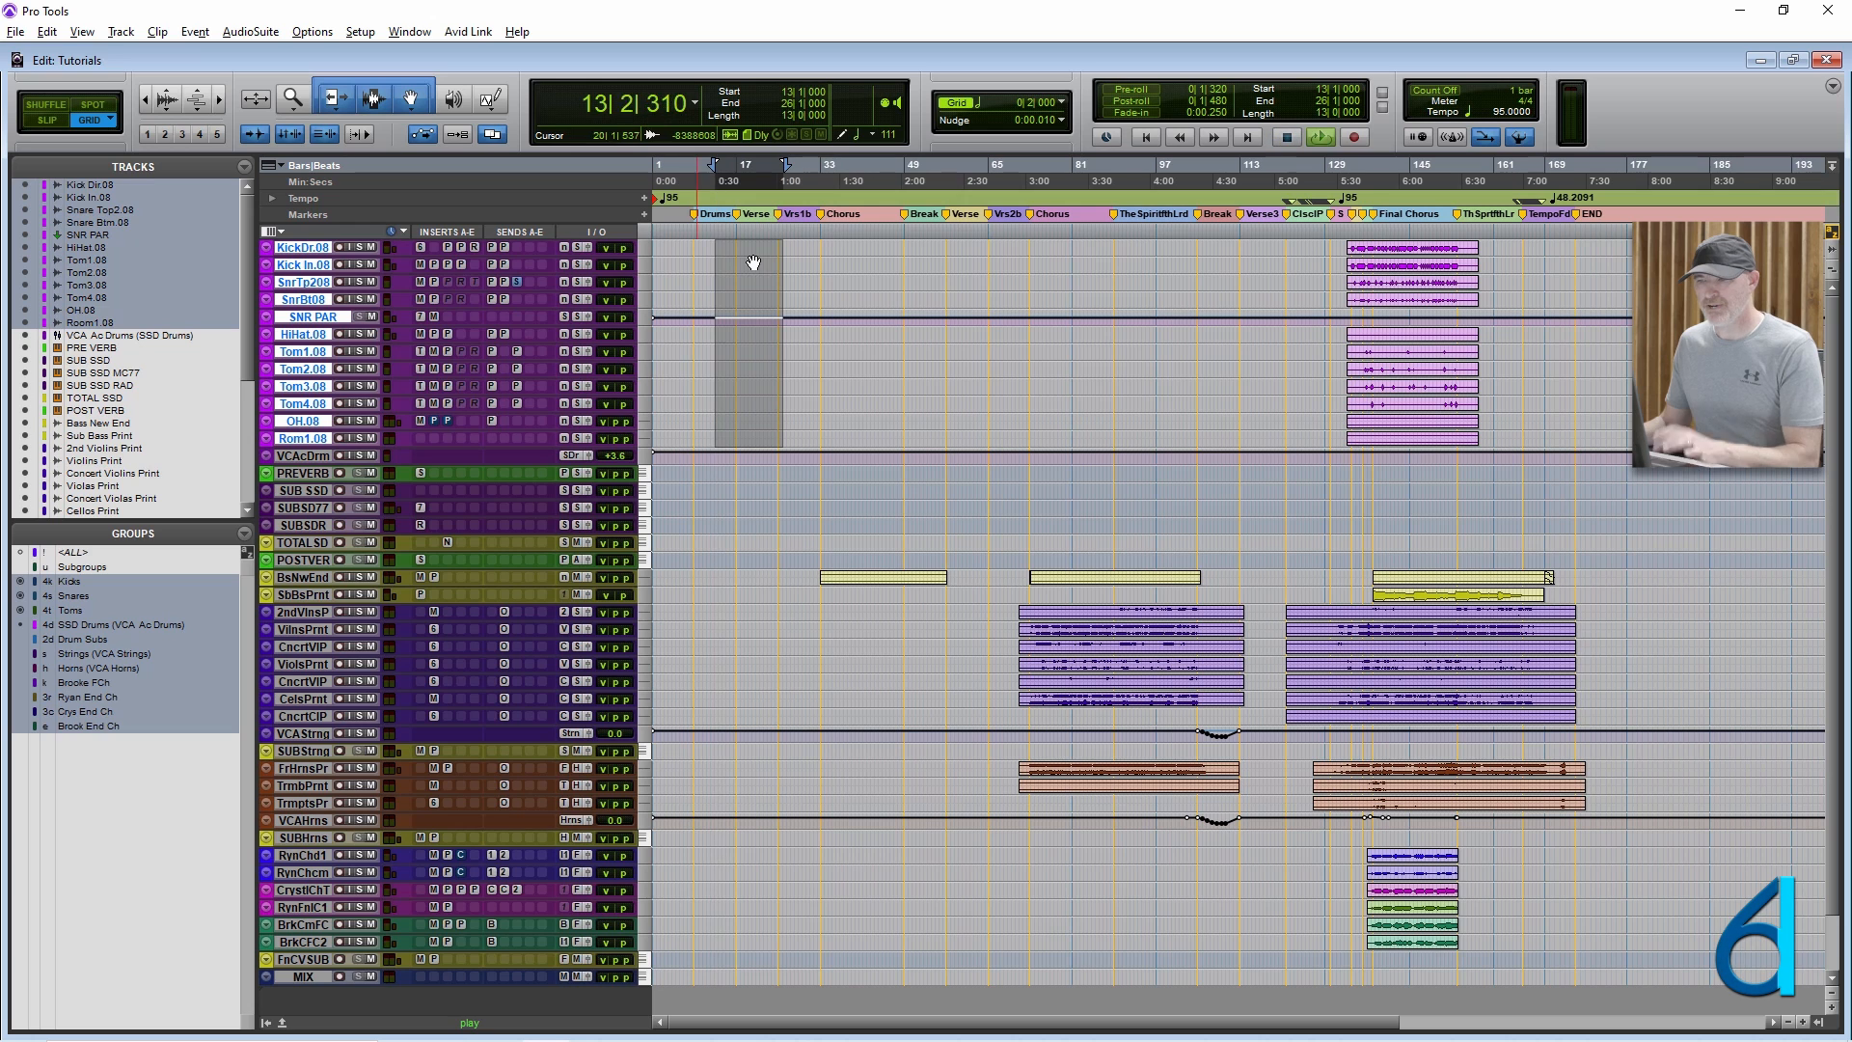
key("space")
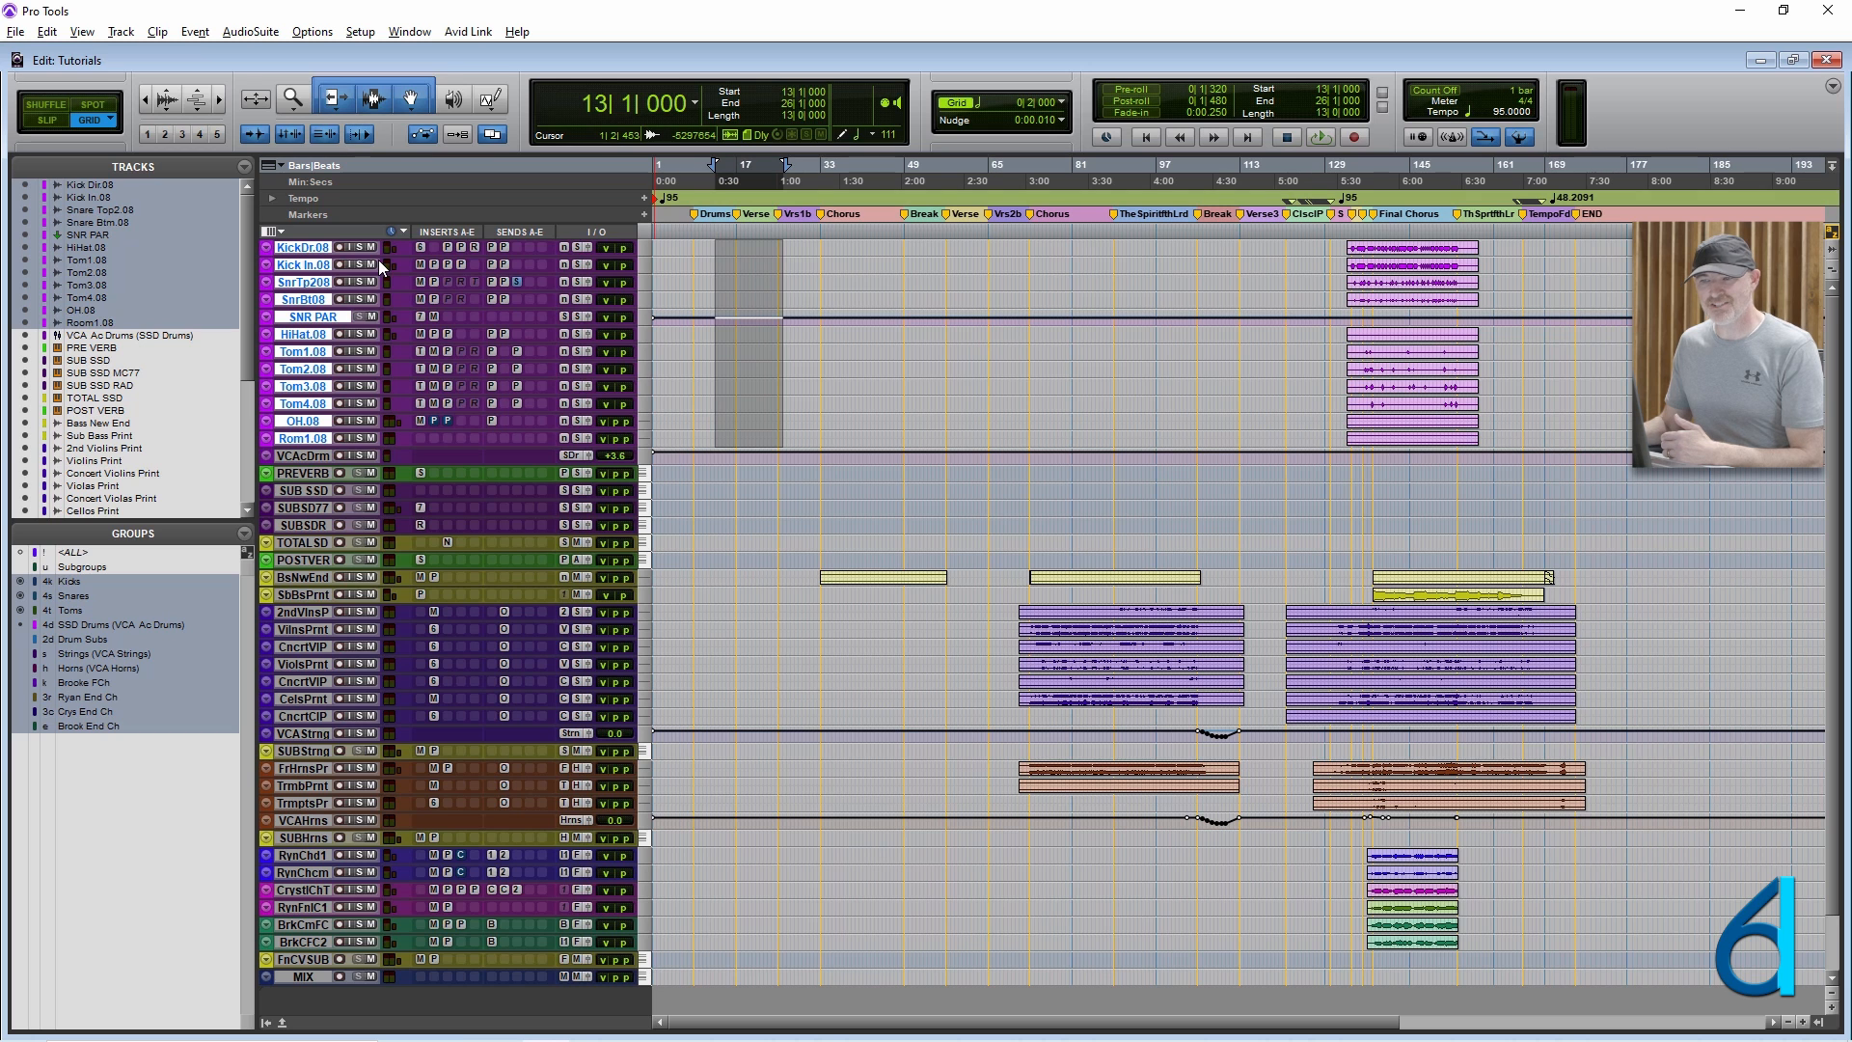
Zoom the timeline in three levels during playback and stop playback.
key("space")
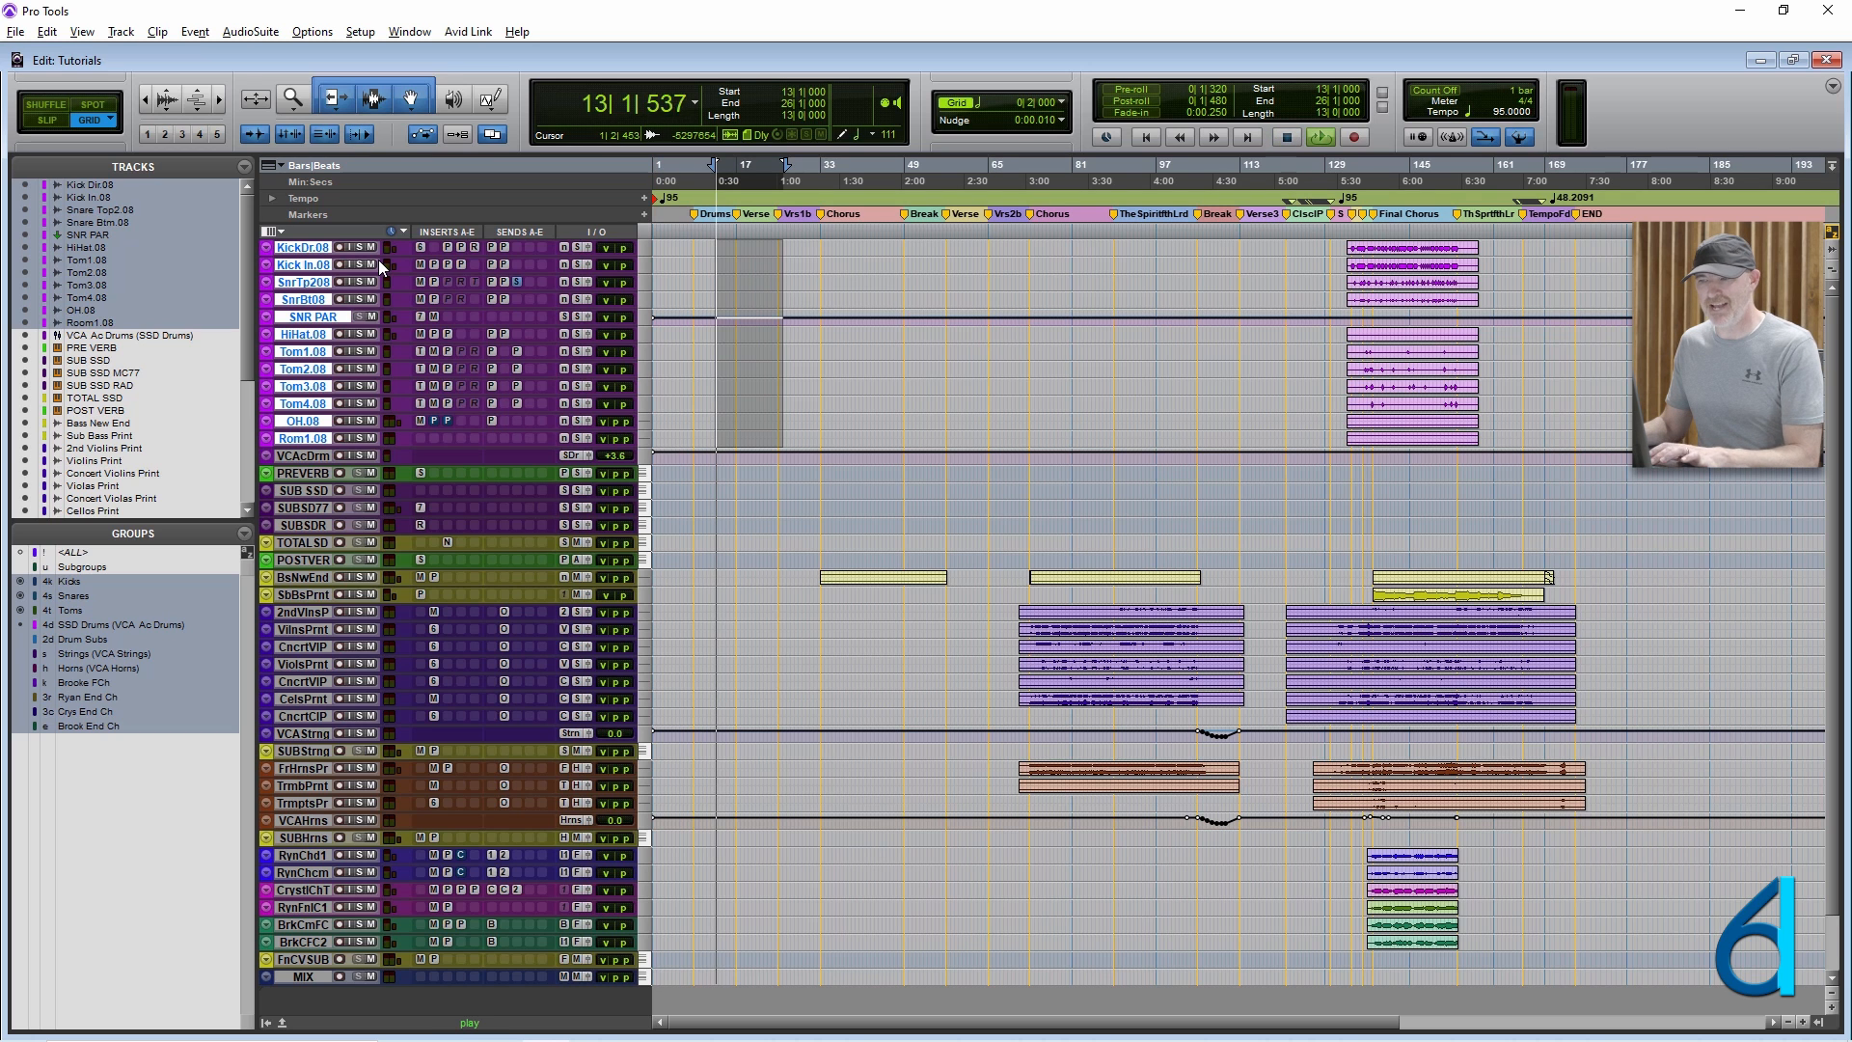
key("t")
key("t")
key("t")
key("space")
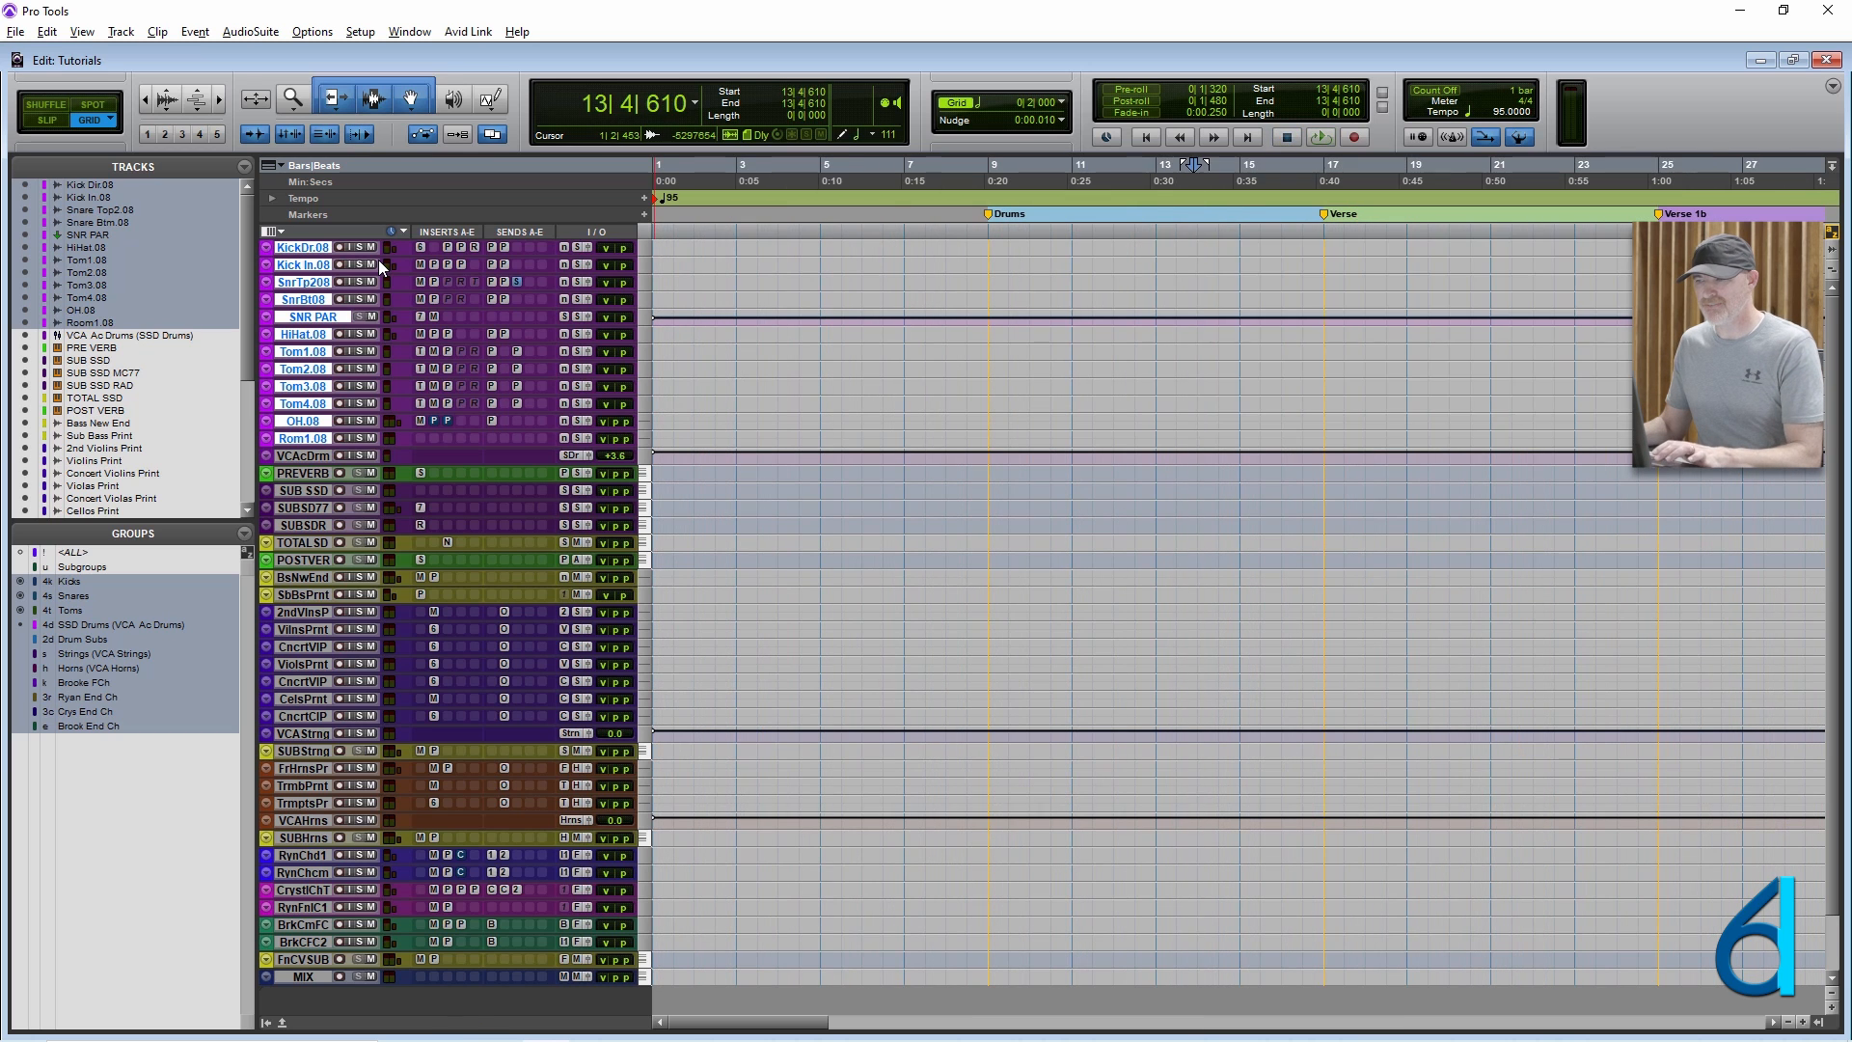
Start and stop playback repeatedly from the current position.
key("space")
key("space")
key("space")
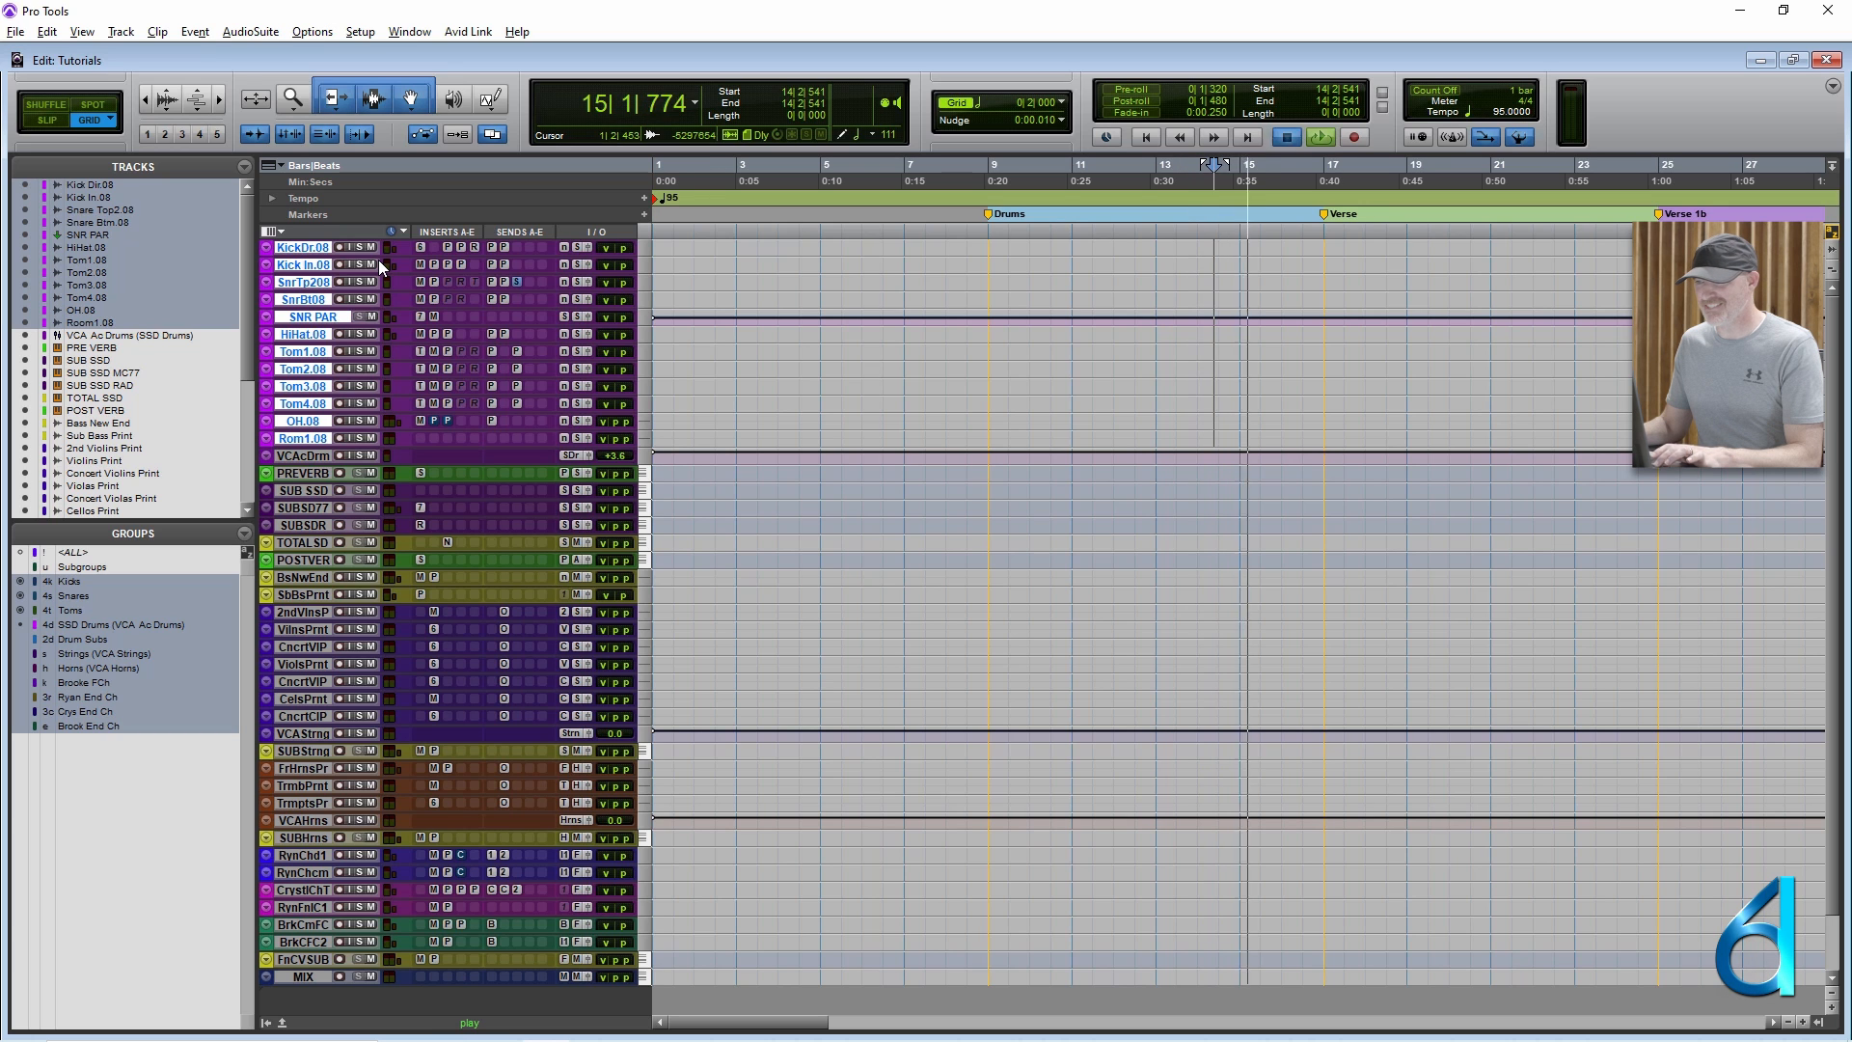
key("space")
key("space")
key("space")
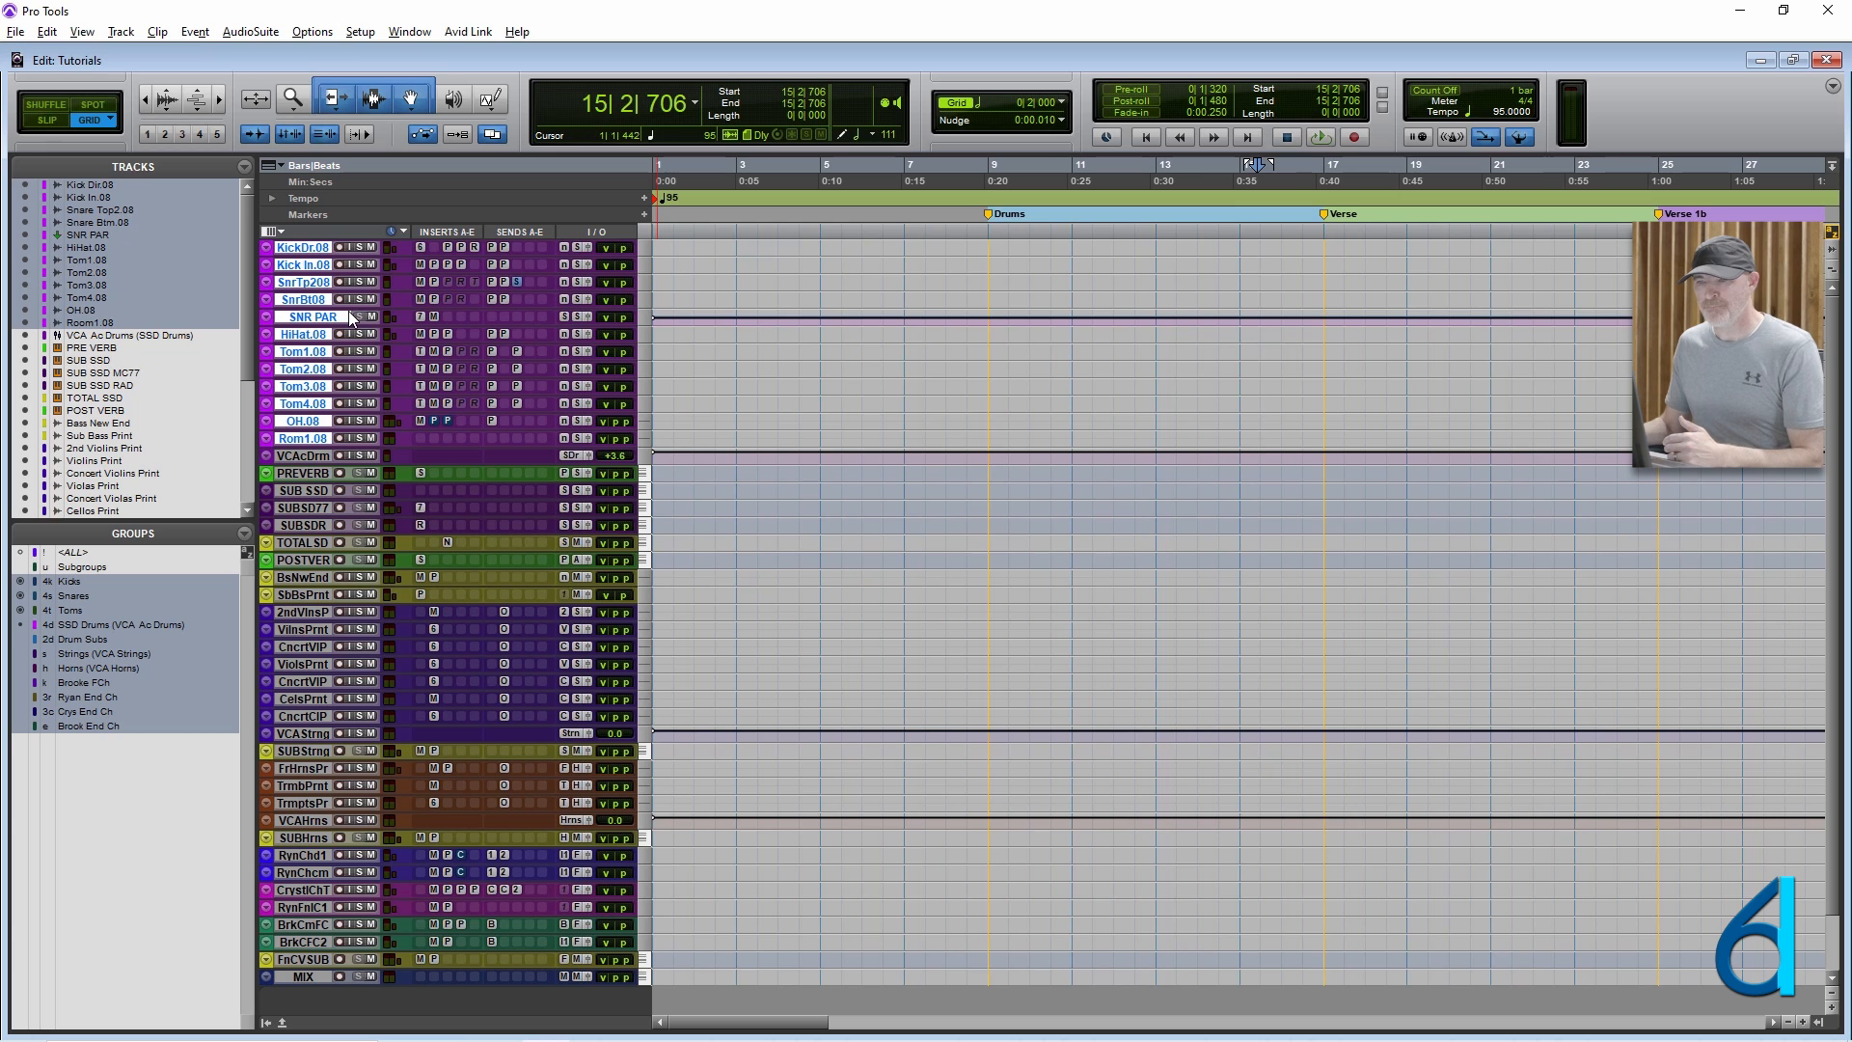
Open the New Tracks dialog and cancel it without creating a track.
key("ctrl+shift+n")
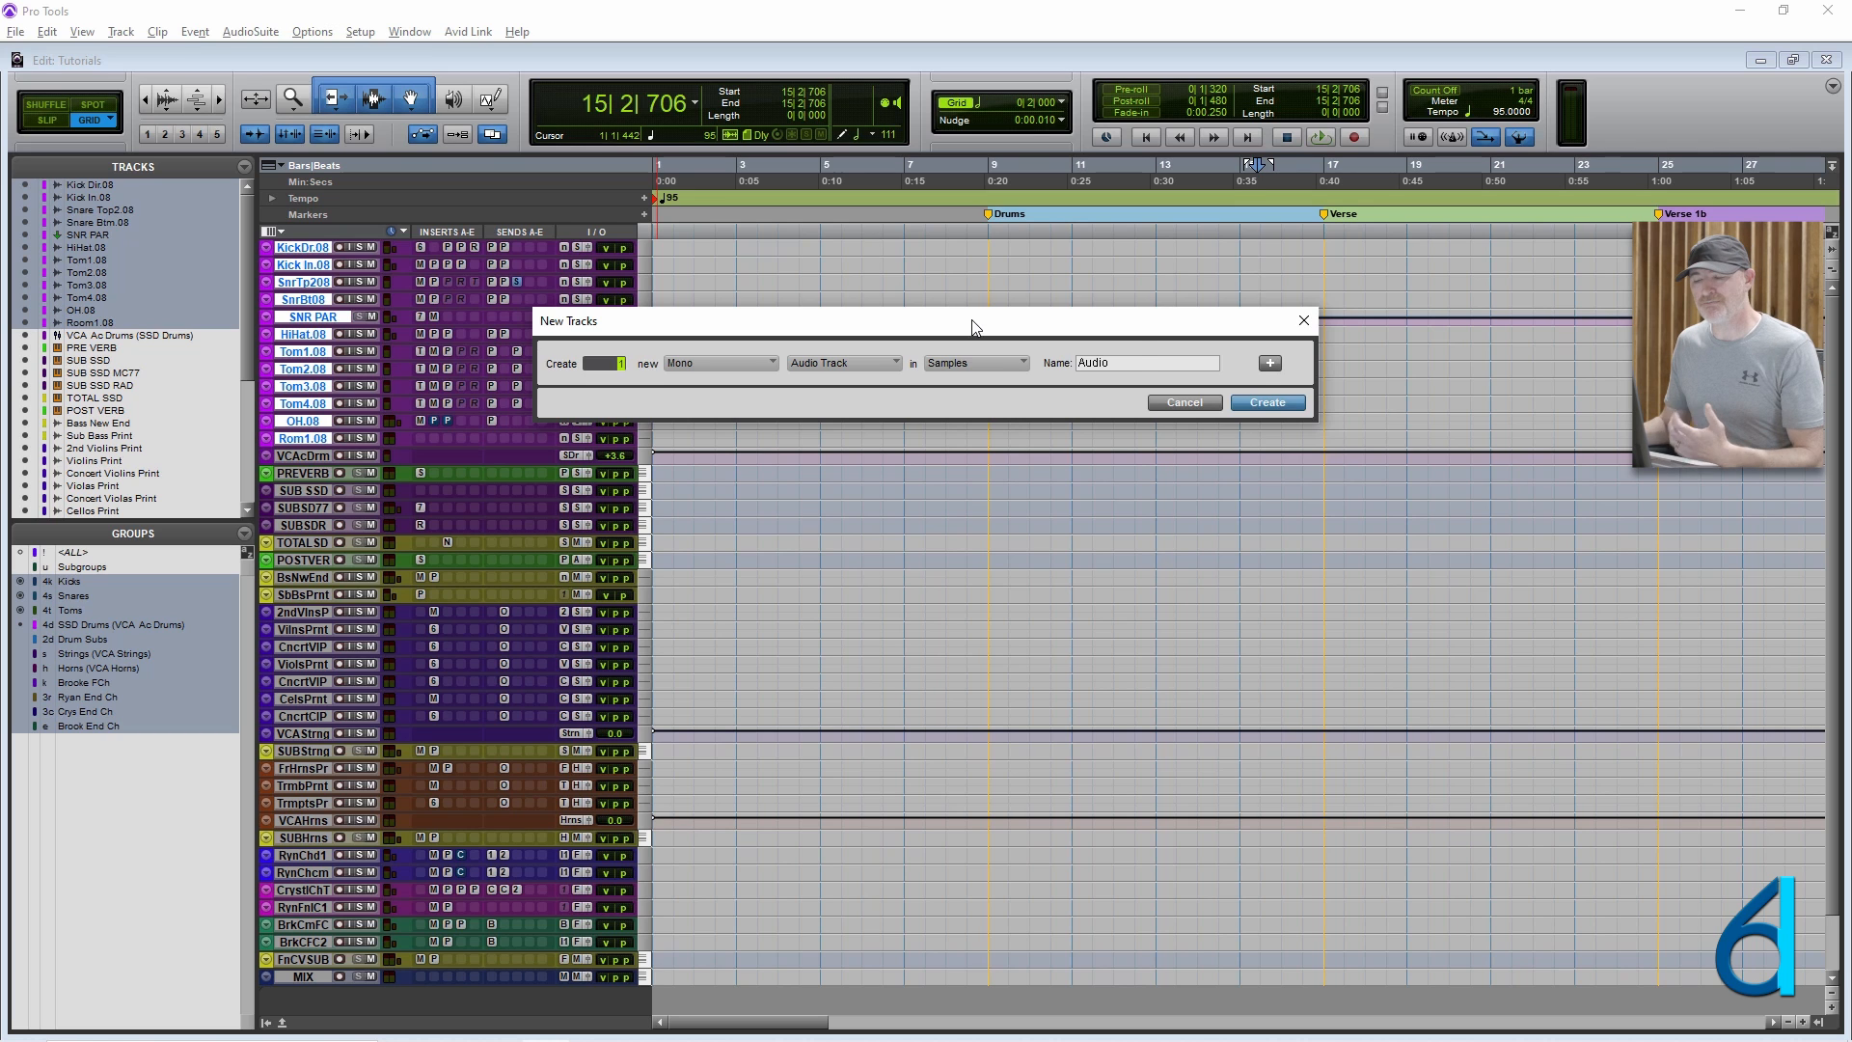
left_click(1192, 398)
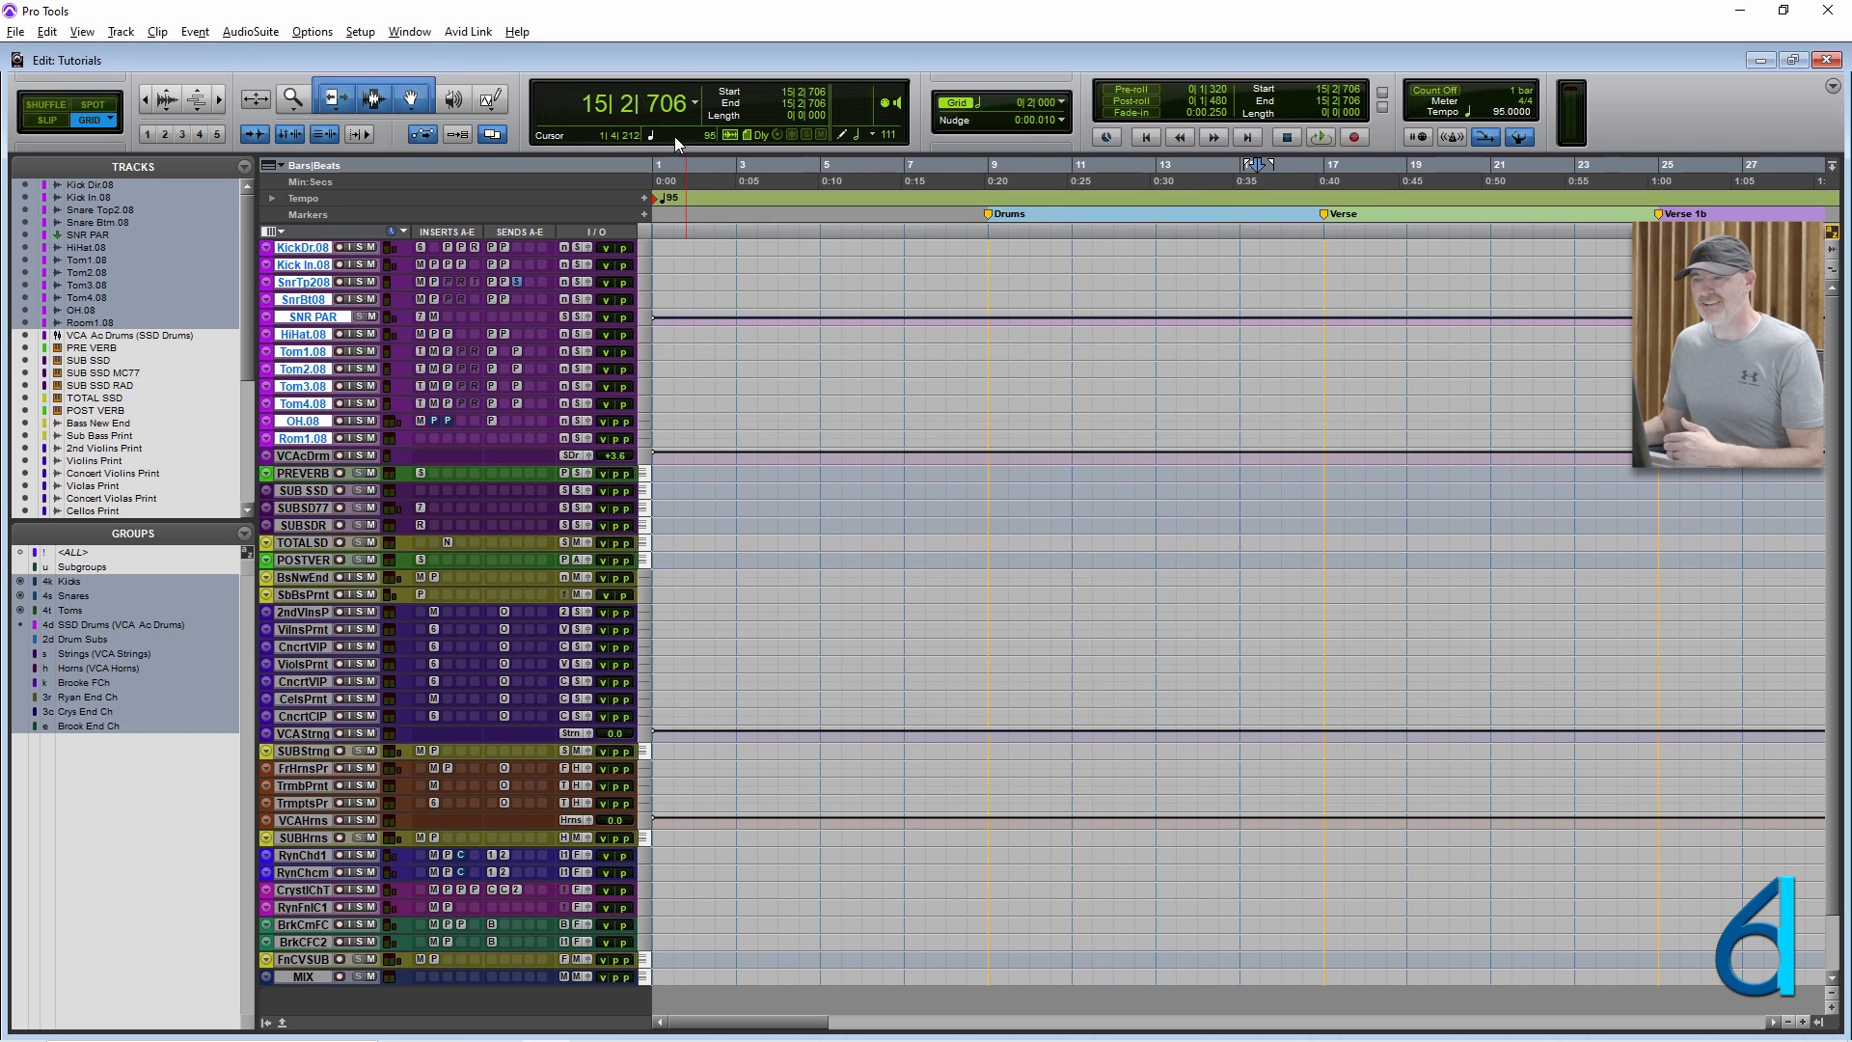
Place the edit cursor at bar 7 and switch back and forth between the Mix and Edit windows.
left_click(899, 368)
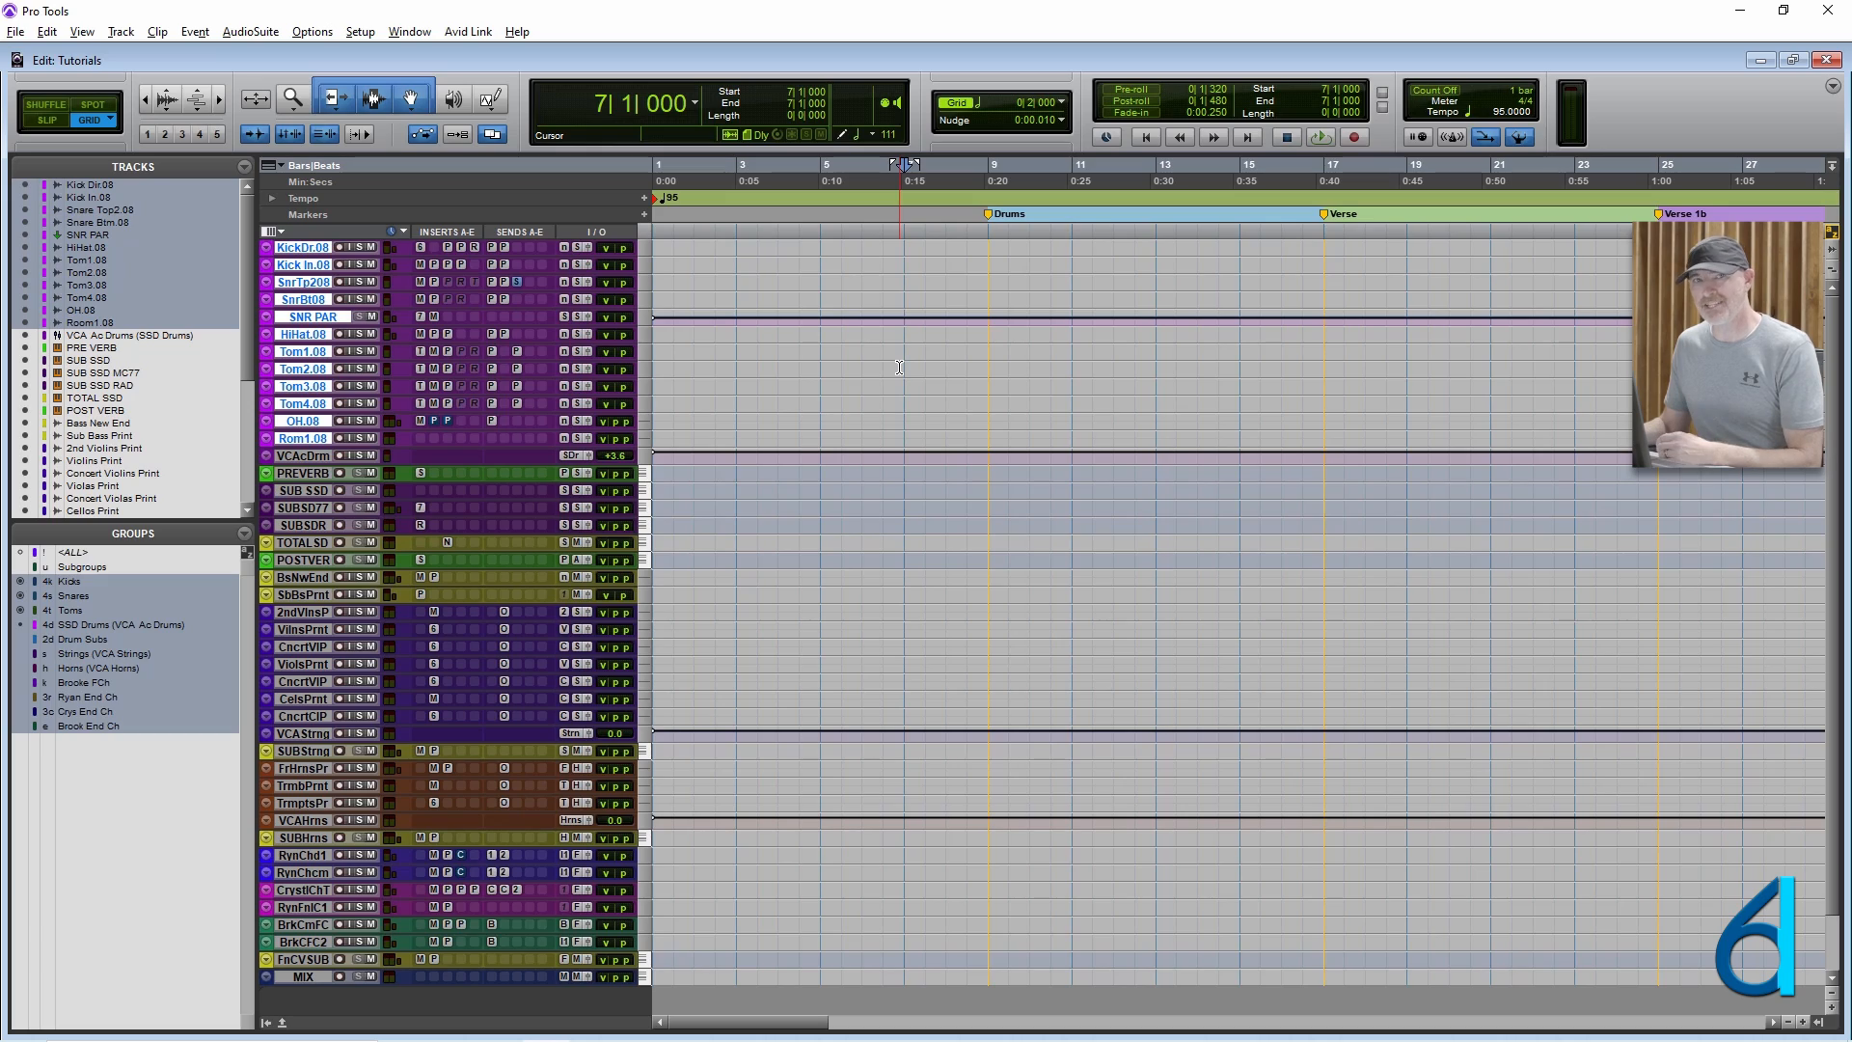
key("ctrl+equal")
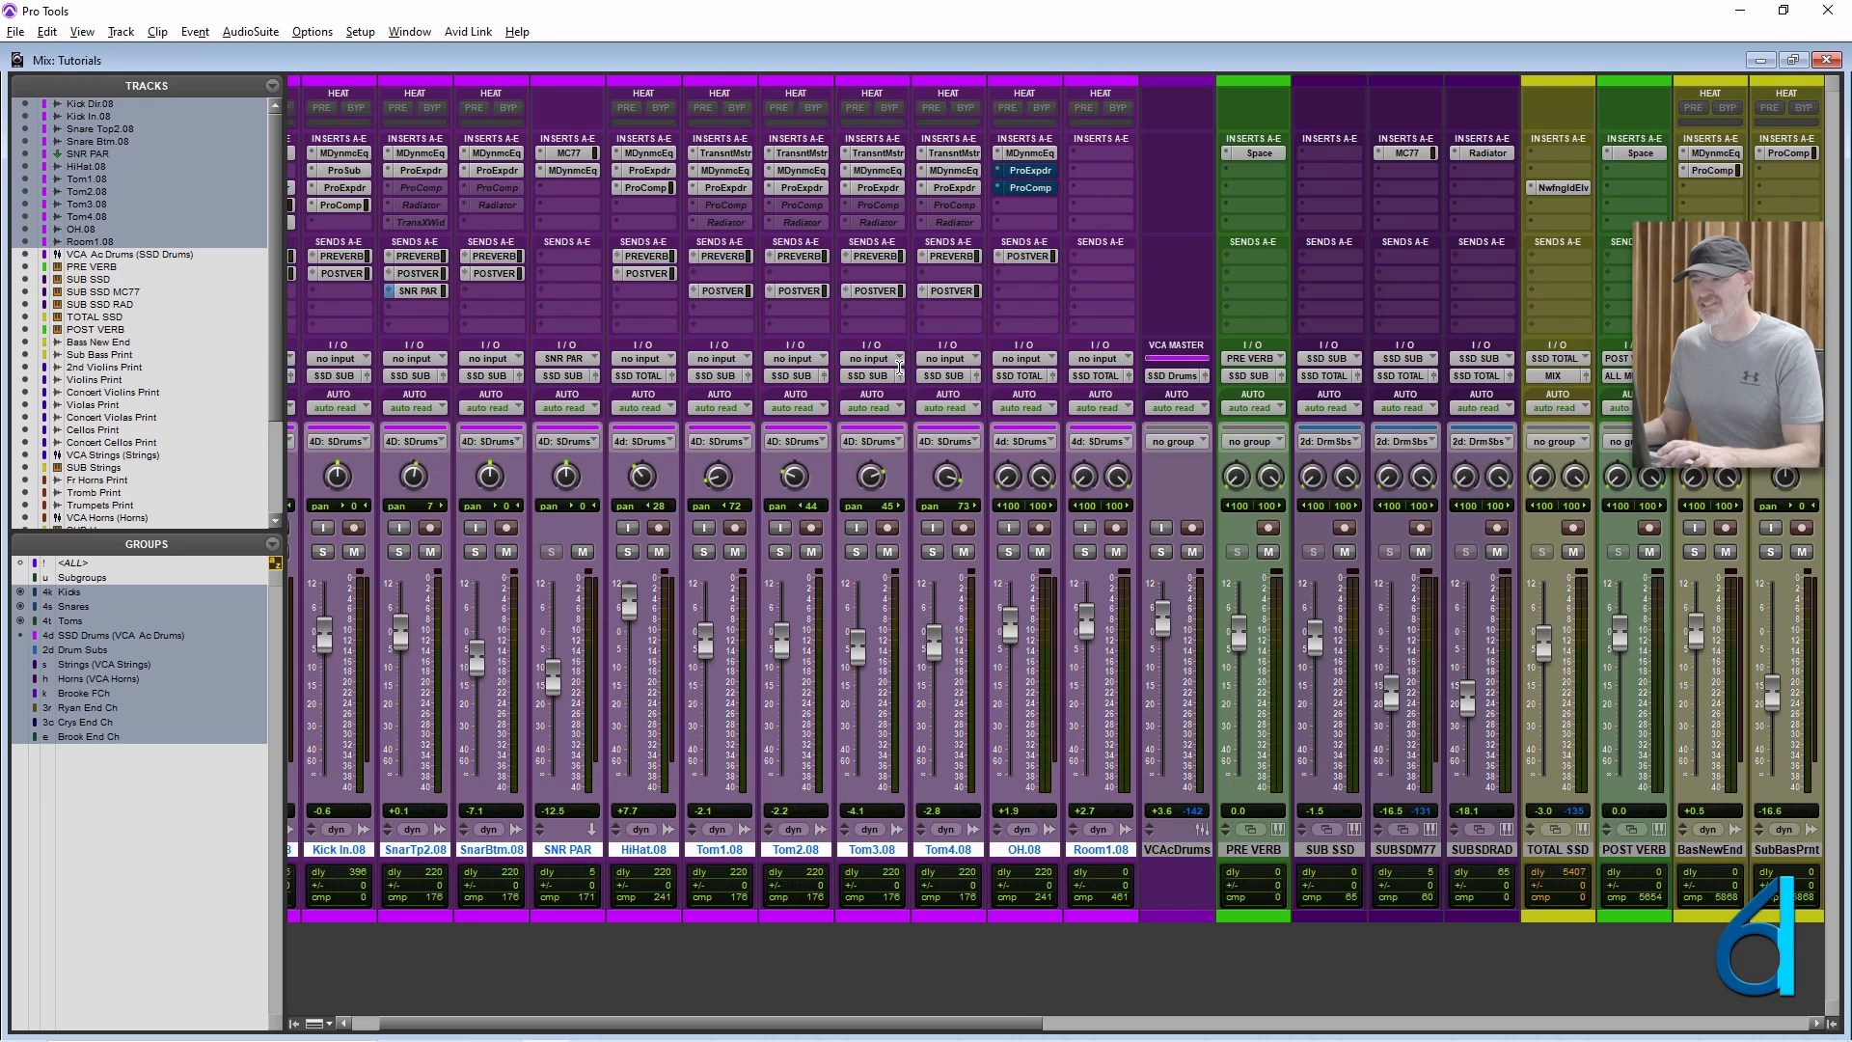
key("ctrl+equal")
key("ctrl+equal")
key("ctrl+equal")
key("ctrl+equal")
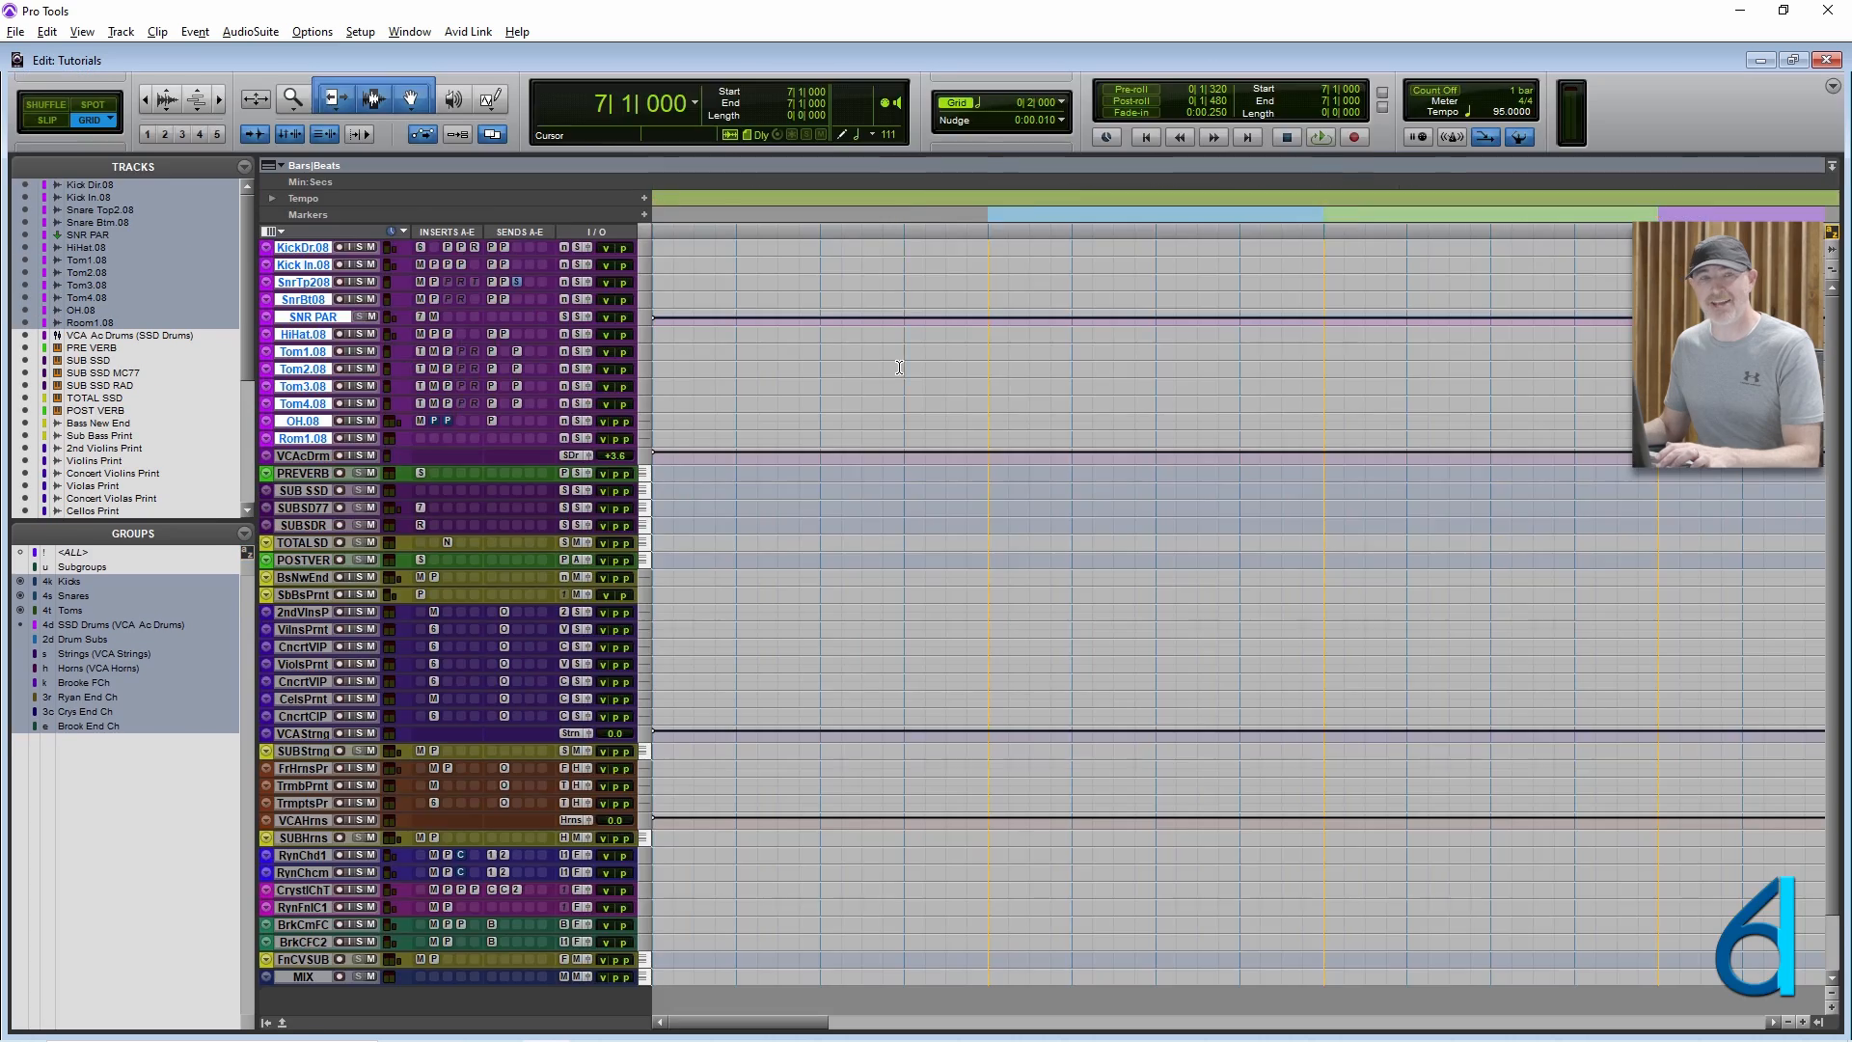
key("ctrl+equal")
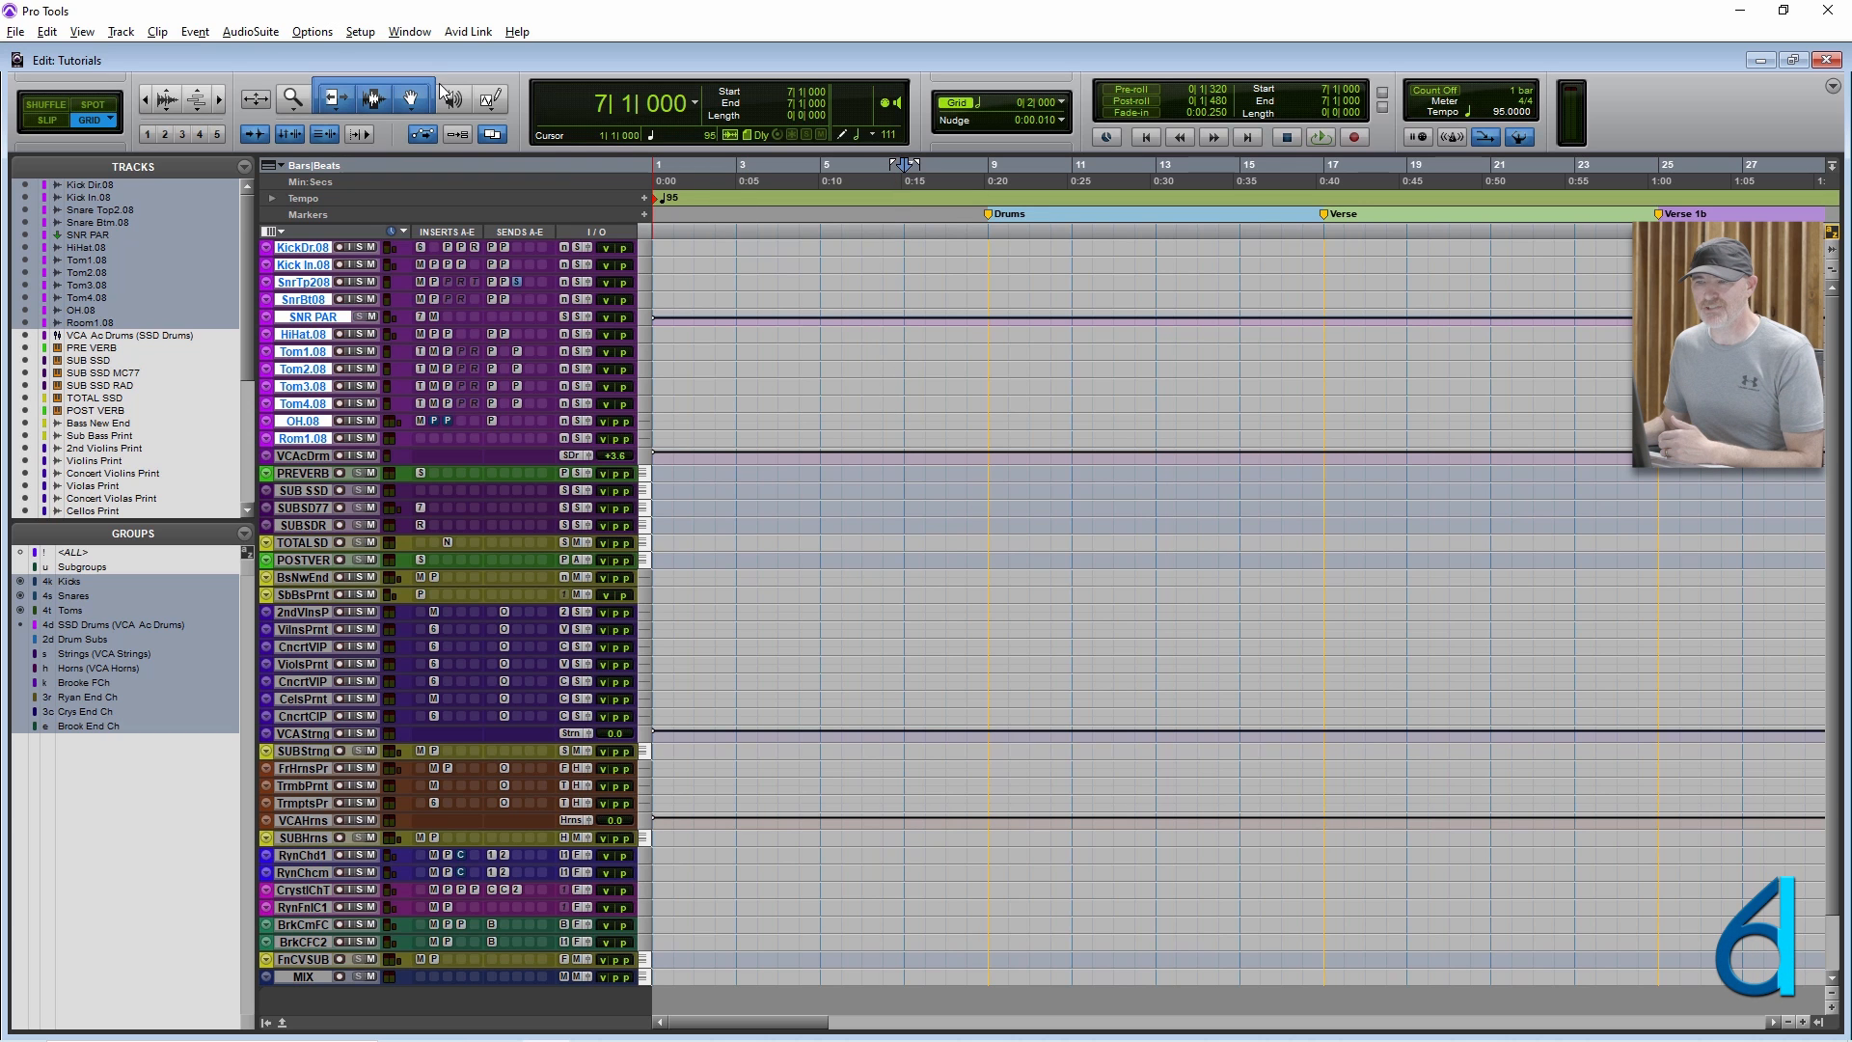
Show the Clips List in the Edit window.
left_click(336, 34)
left_click(360, 19)
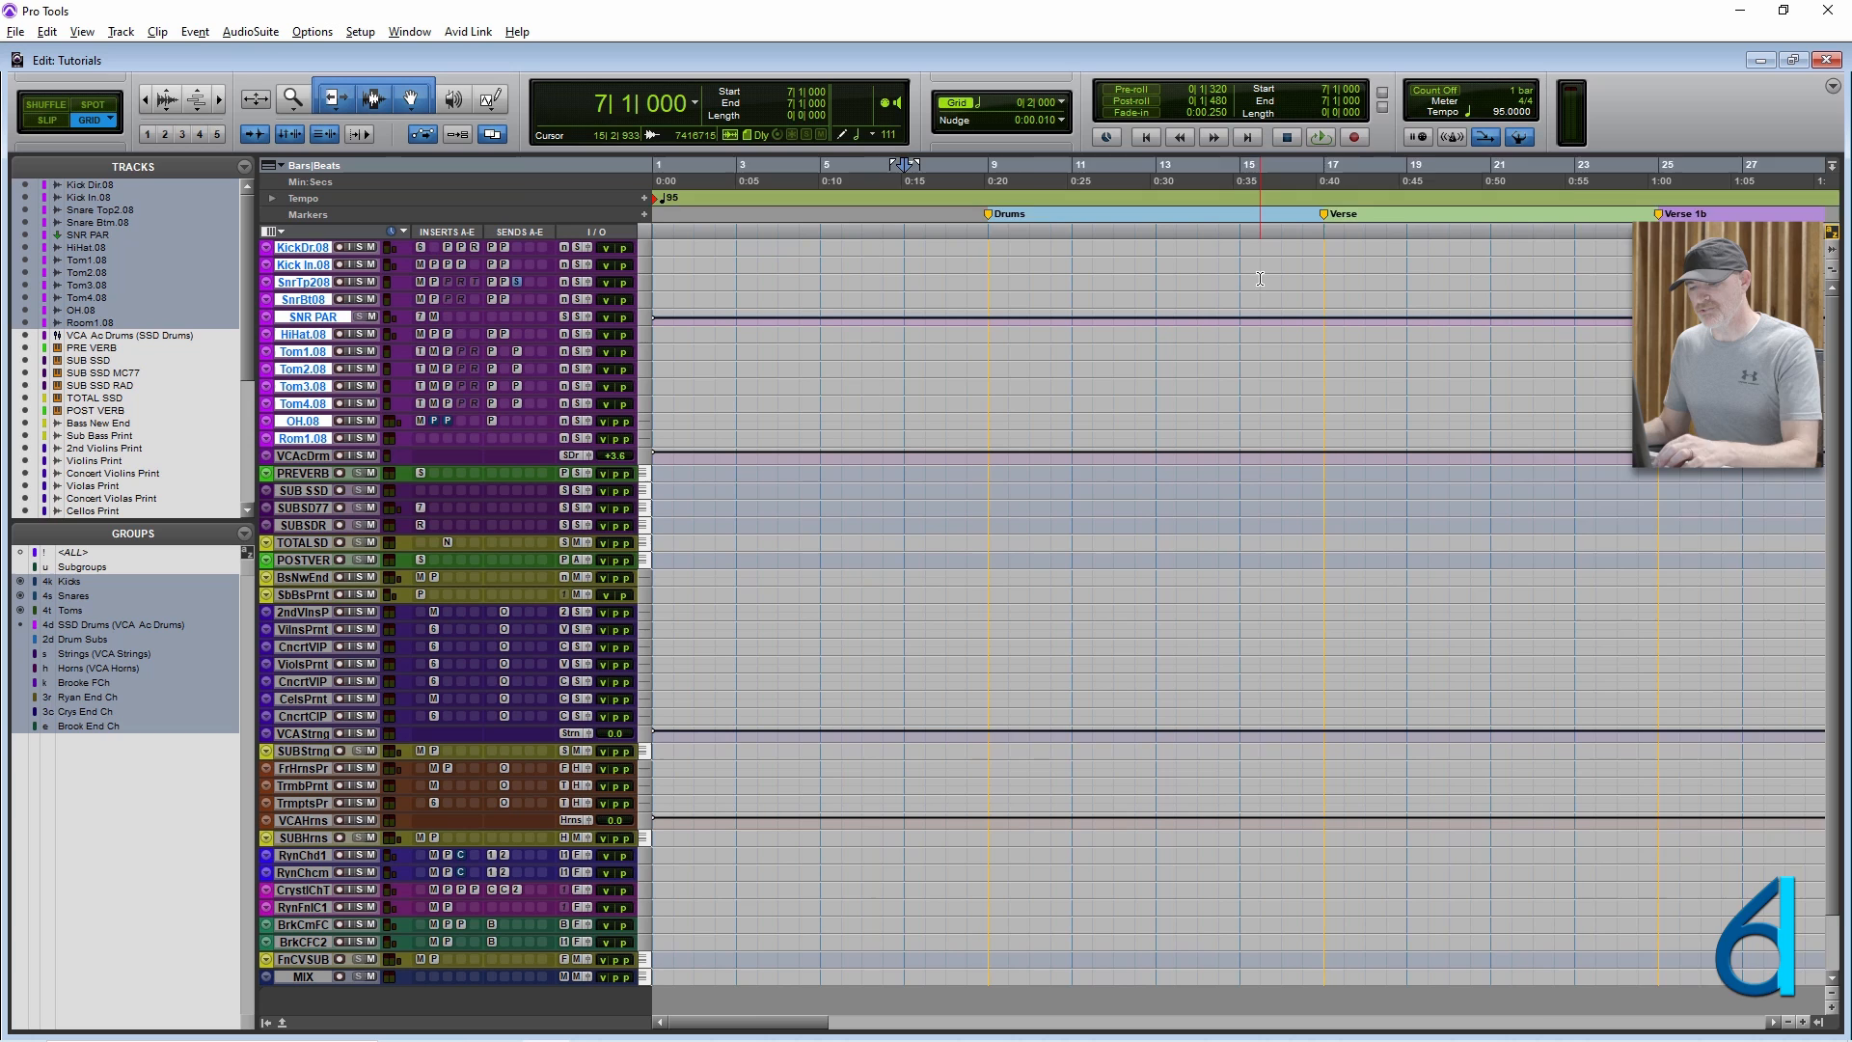
key("ctrl+alt+k")
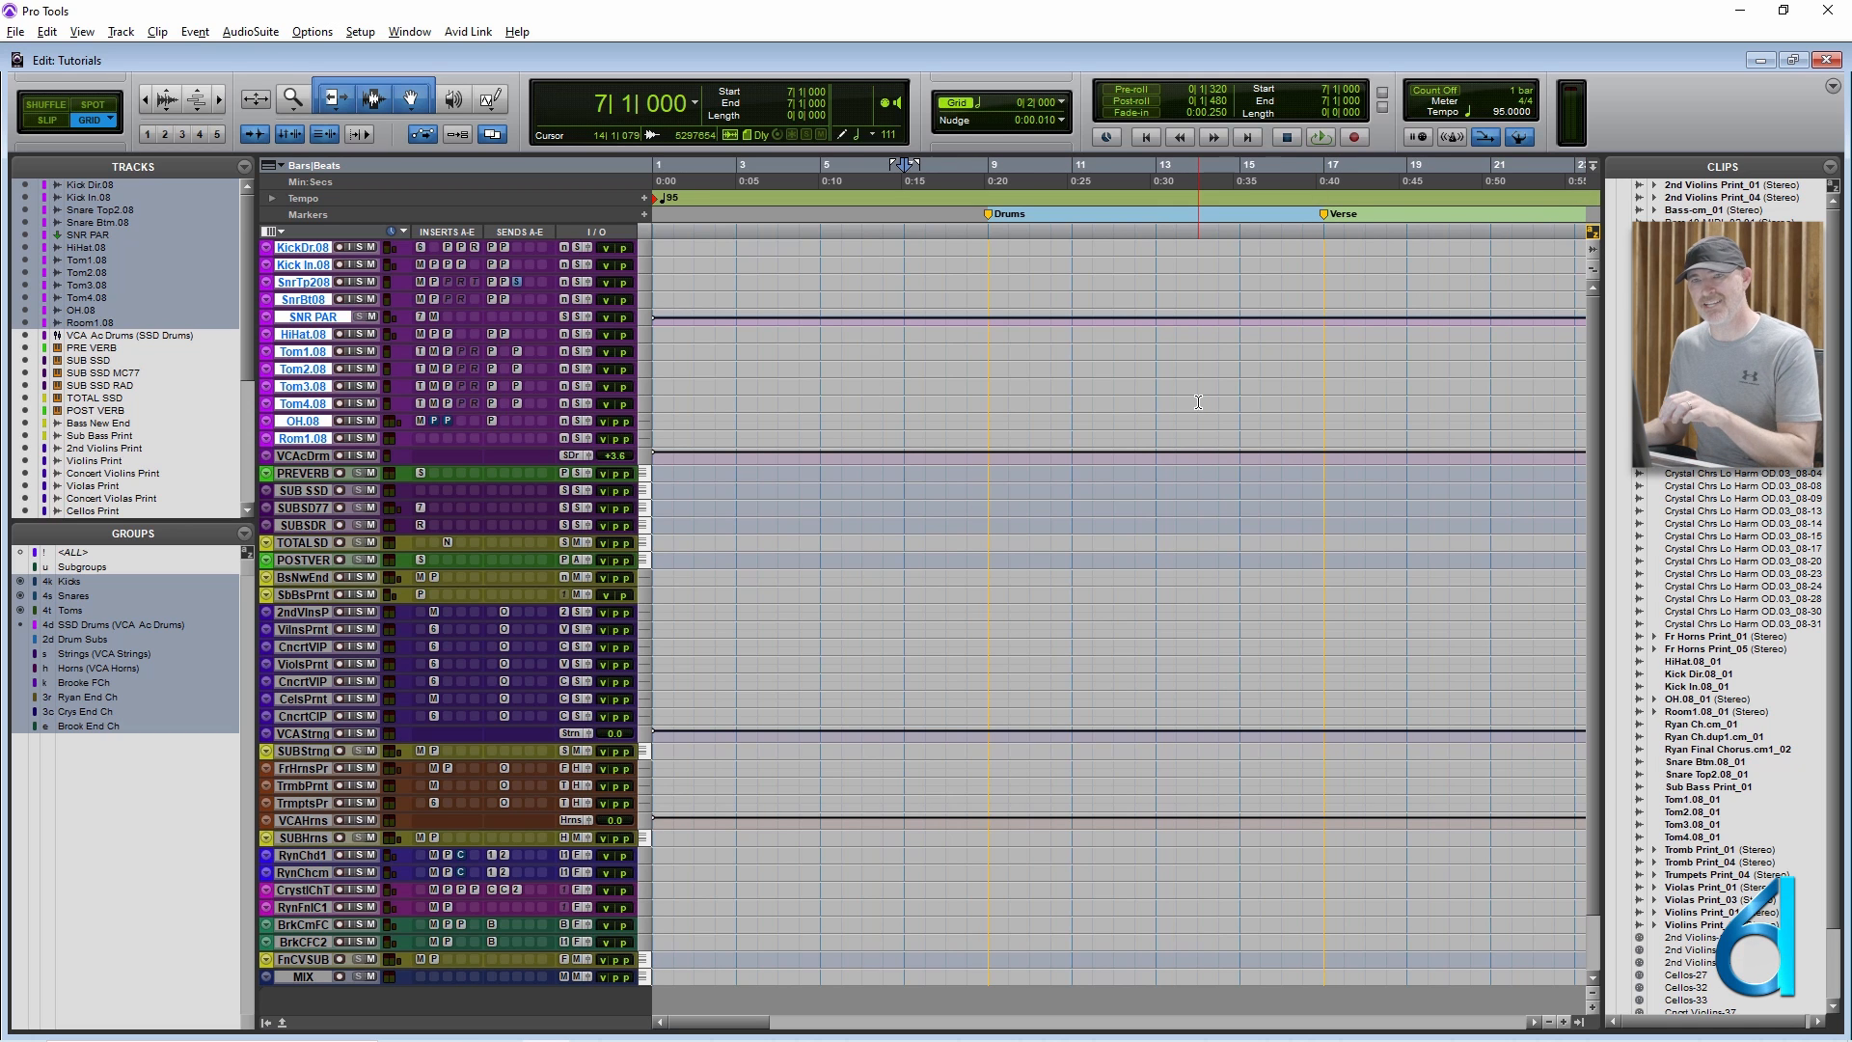
Place the edit cursor at bar 143 and zoom the timeline to the drum clips around the Final Chorus.
key("r")
key("r")
key("r")
key("r")
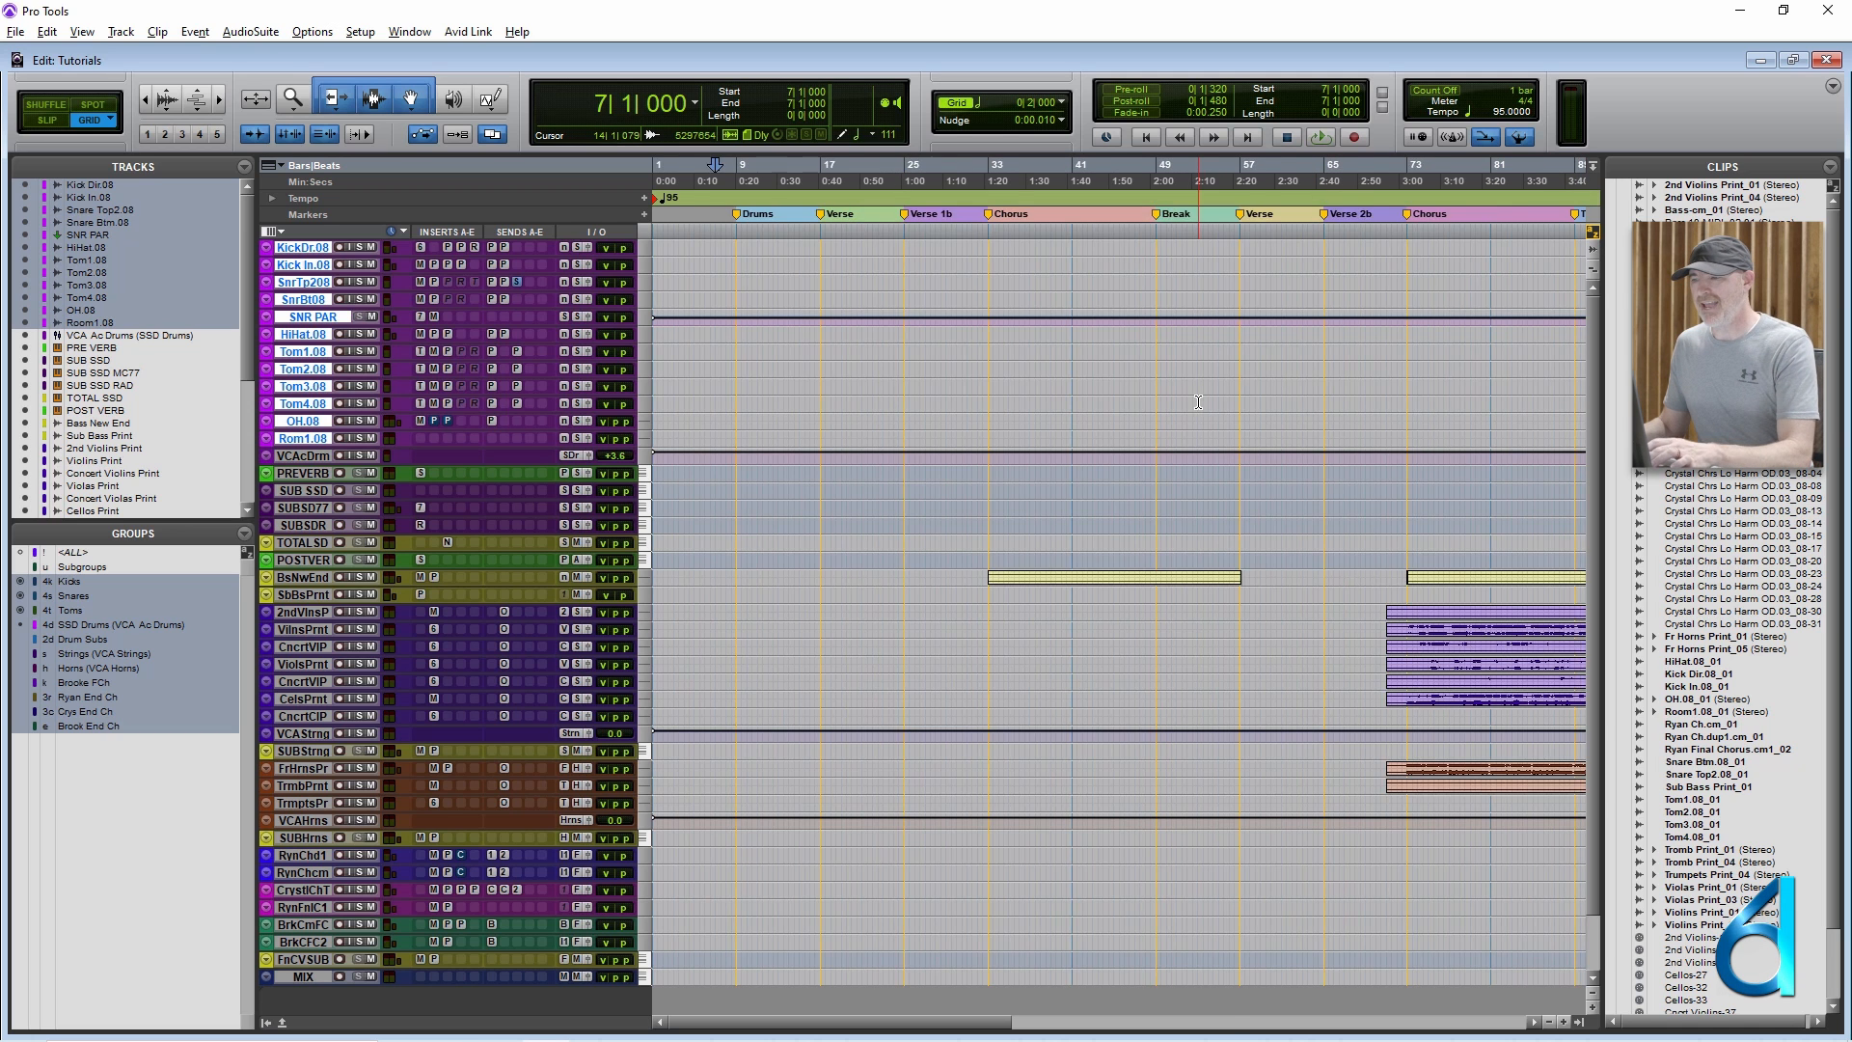
left_click(1026, 291)
key("t")
key("t")
key("t")
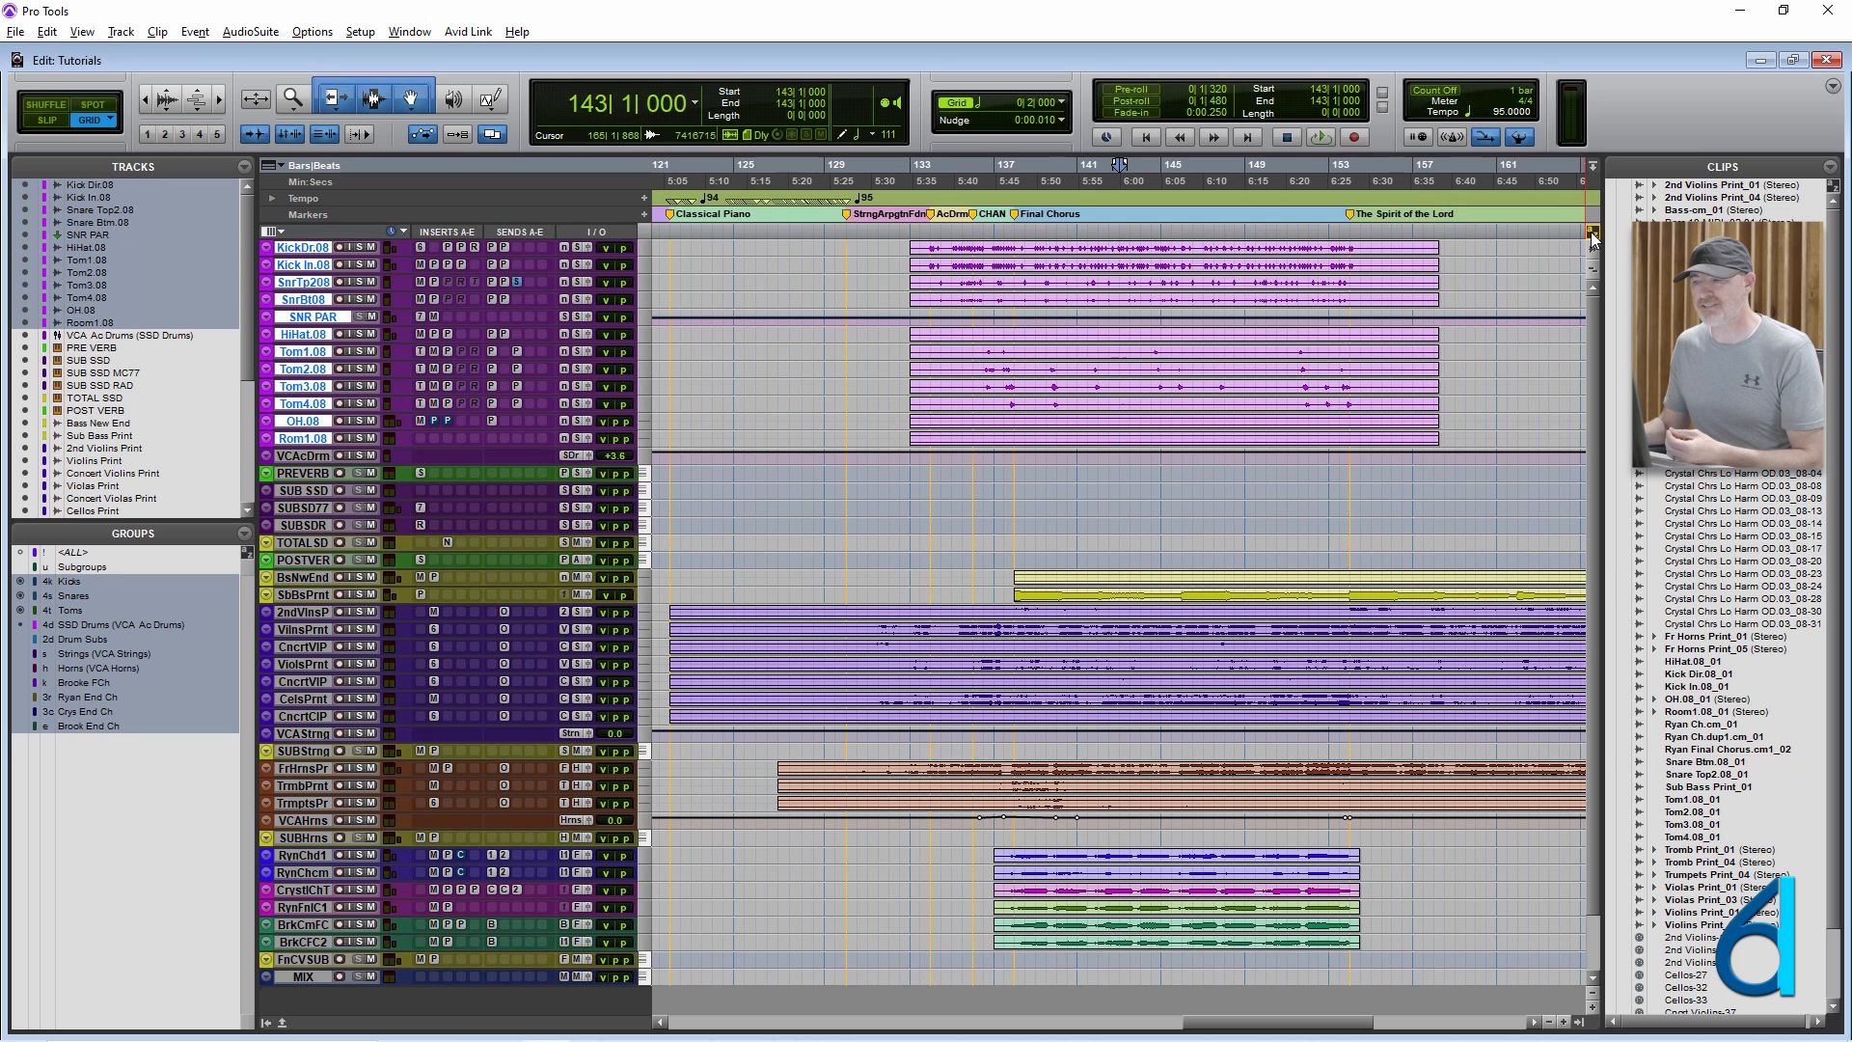
Try trimming the start and the end of the drum clips to the cursor at bar 141, undoing each trim.
left_click(1078, 249)
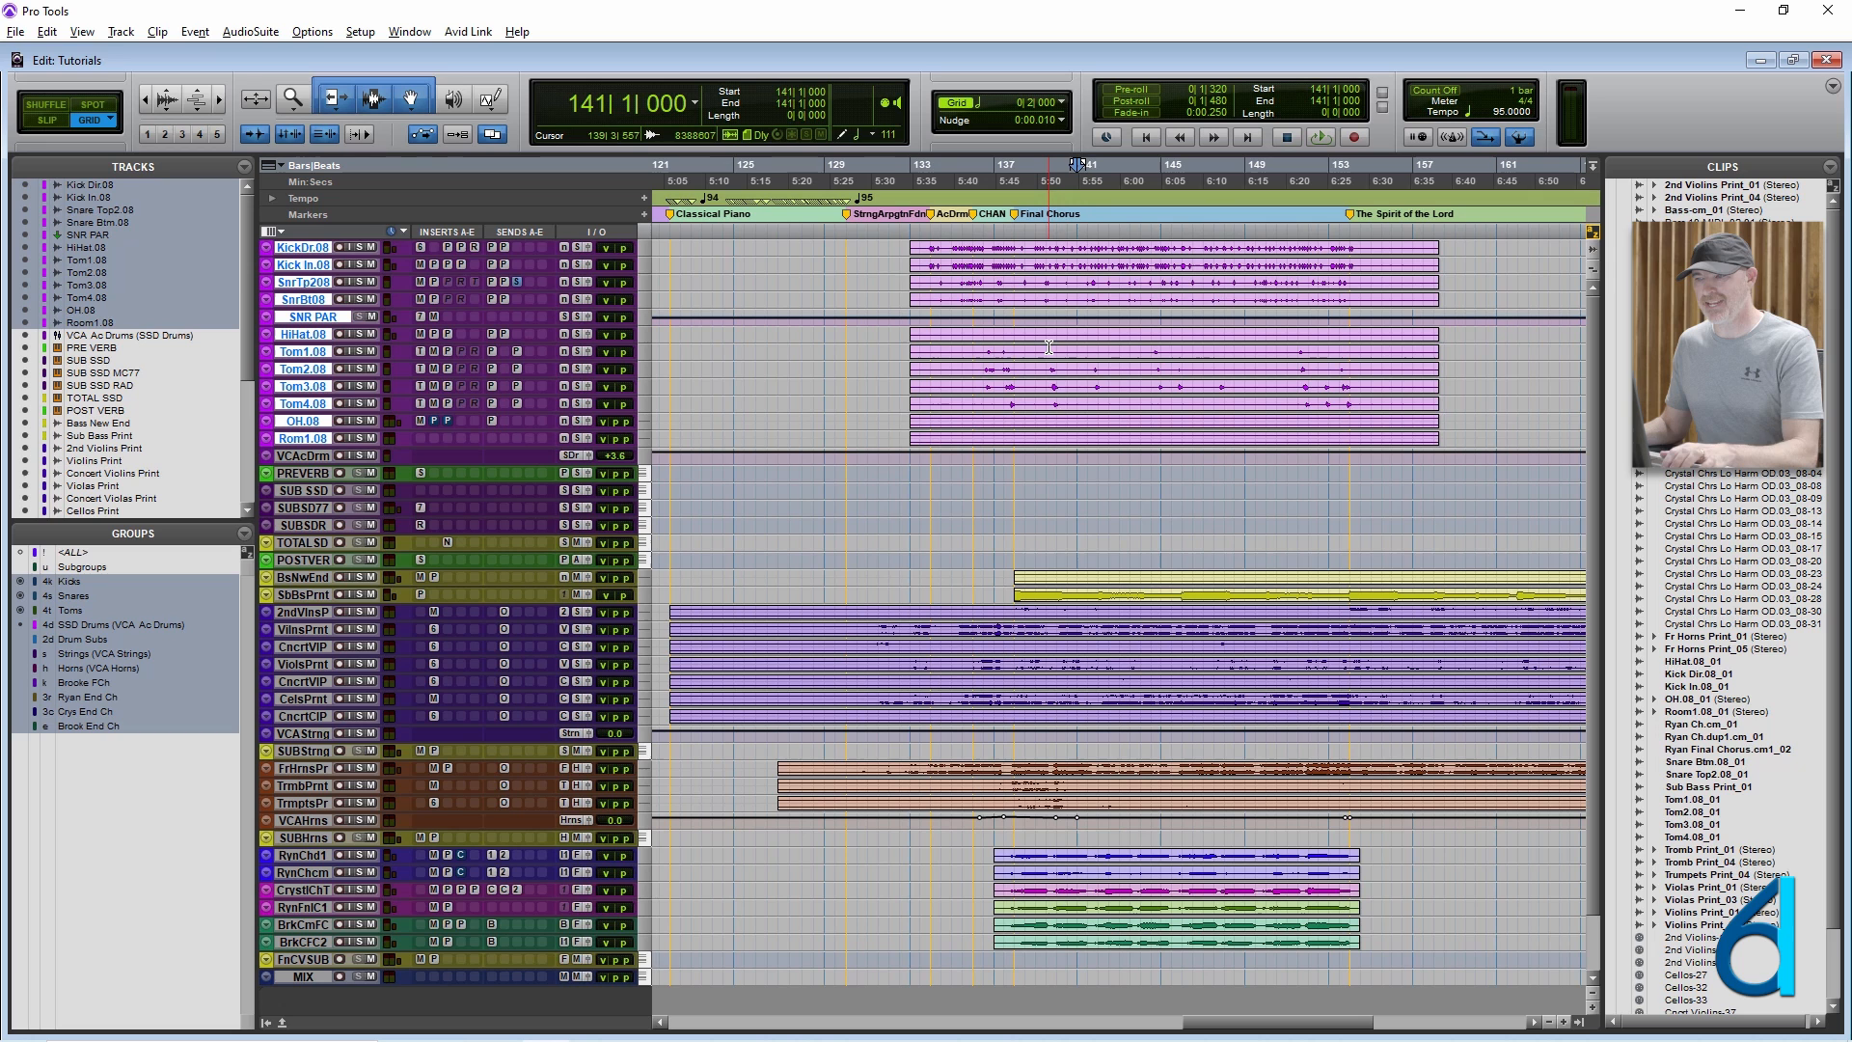
key("a")
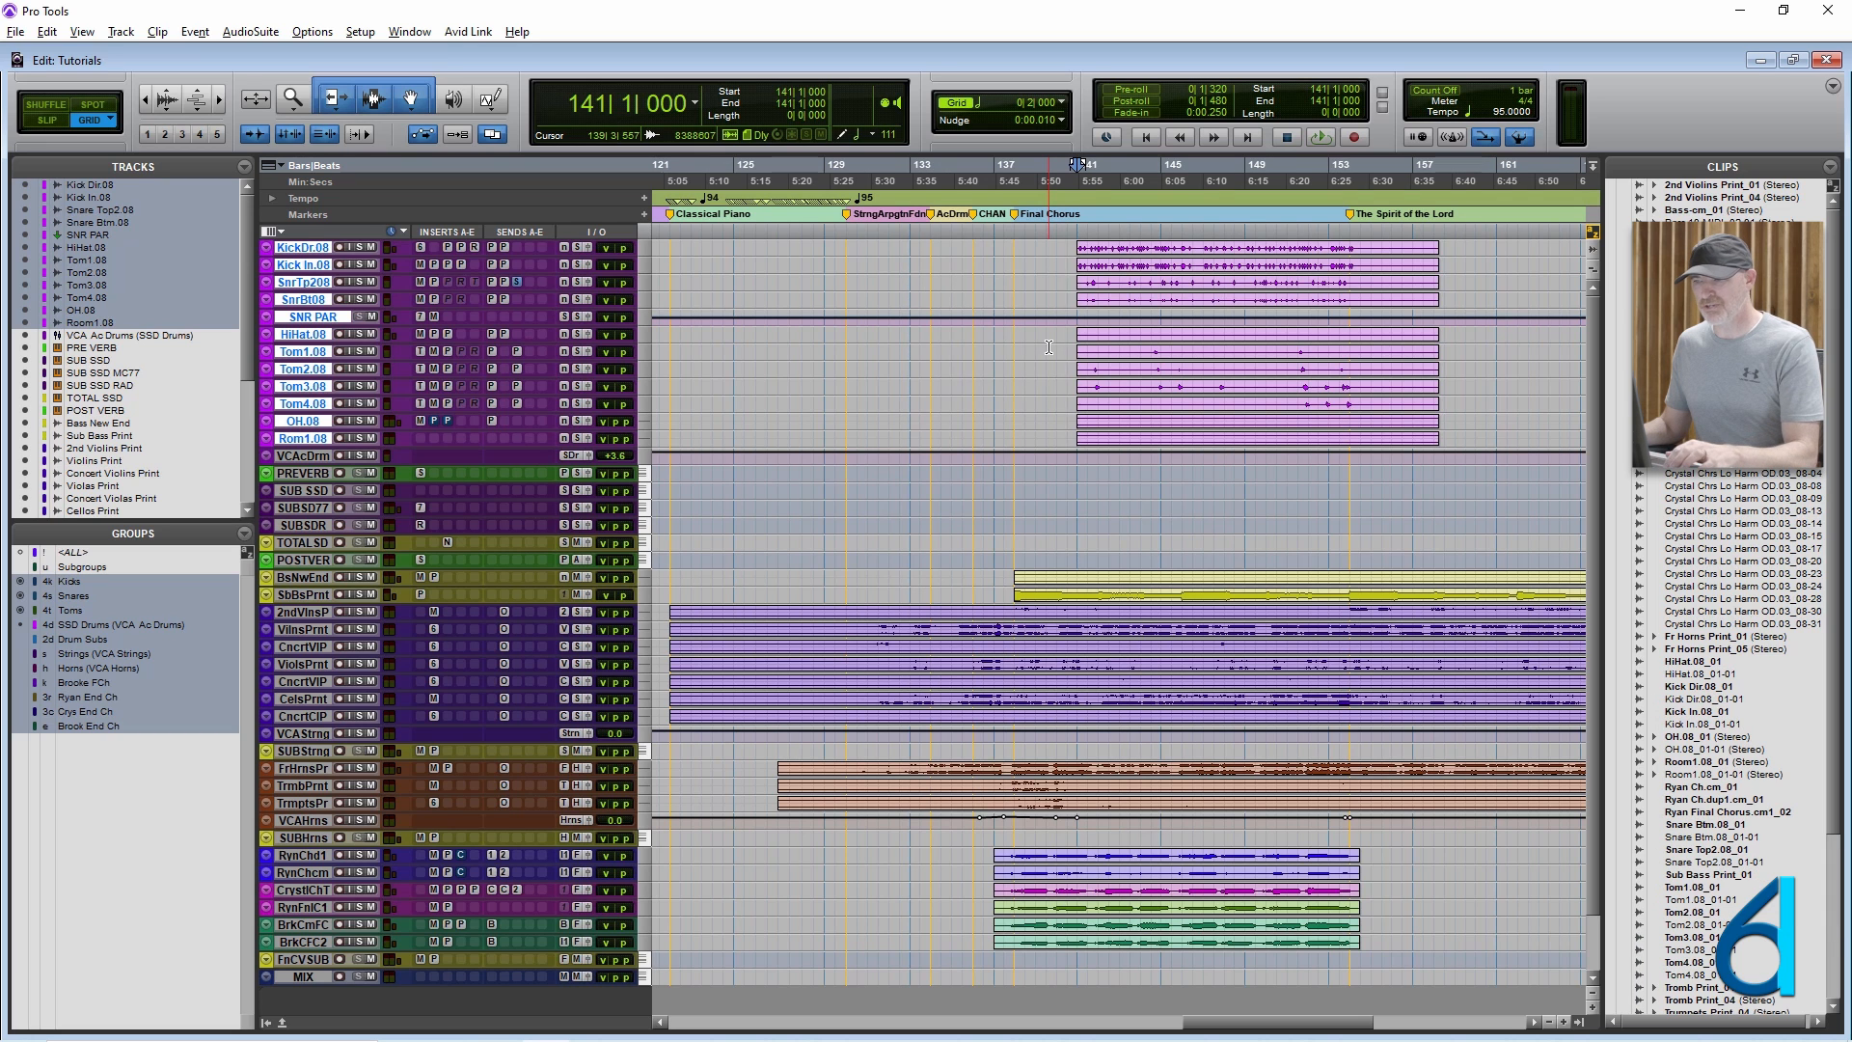
key("ctrl+z")
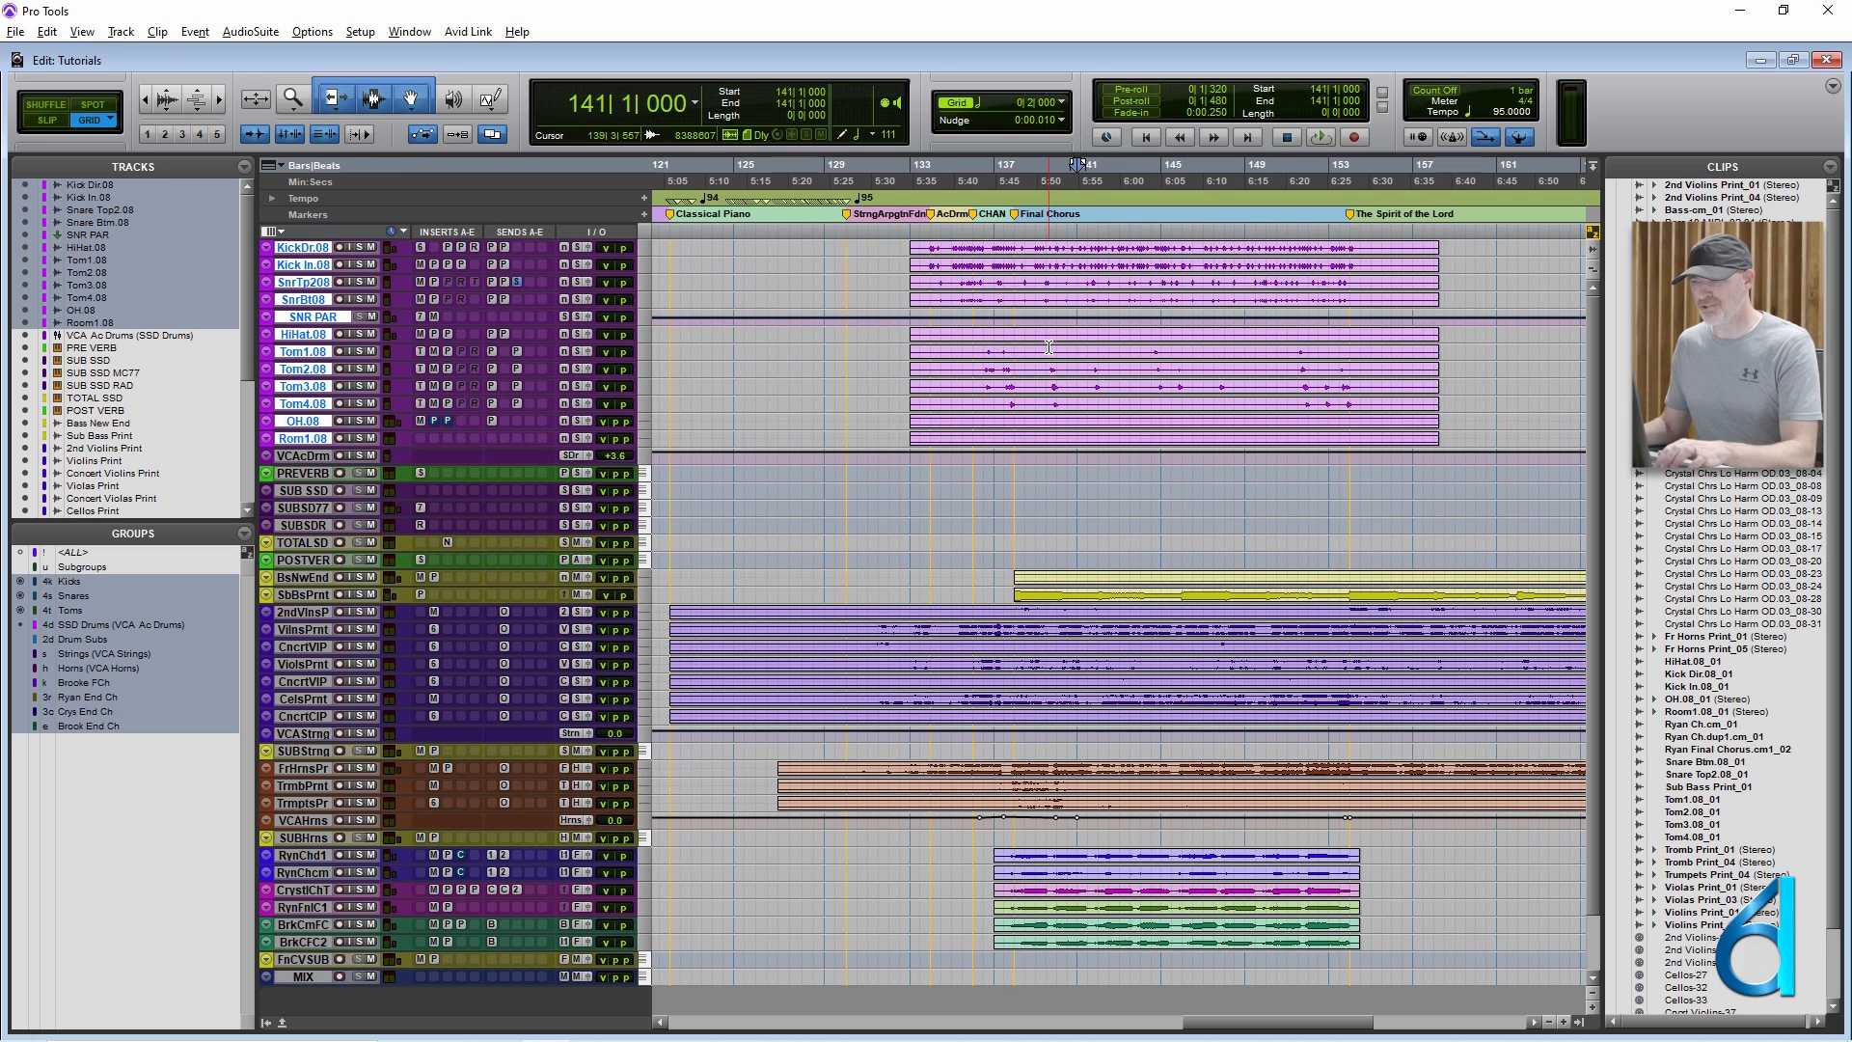
key("s")
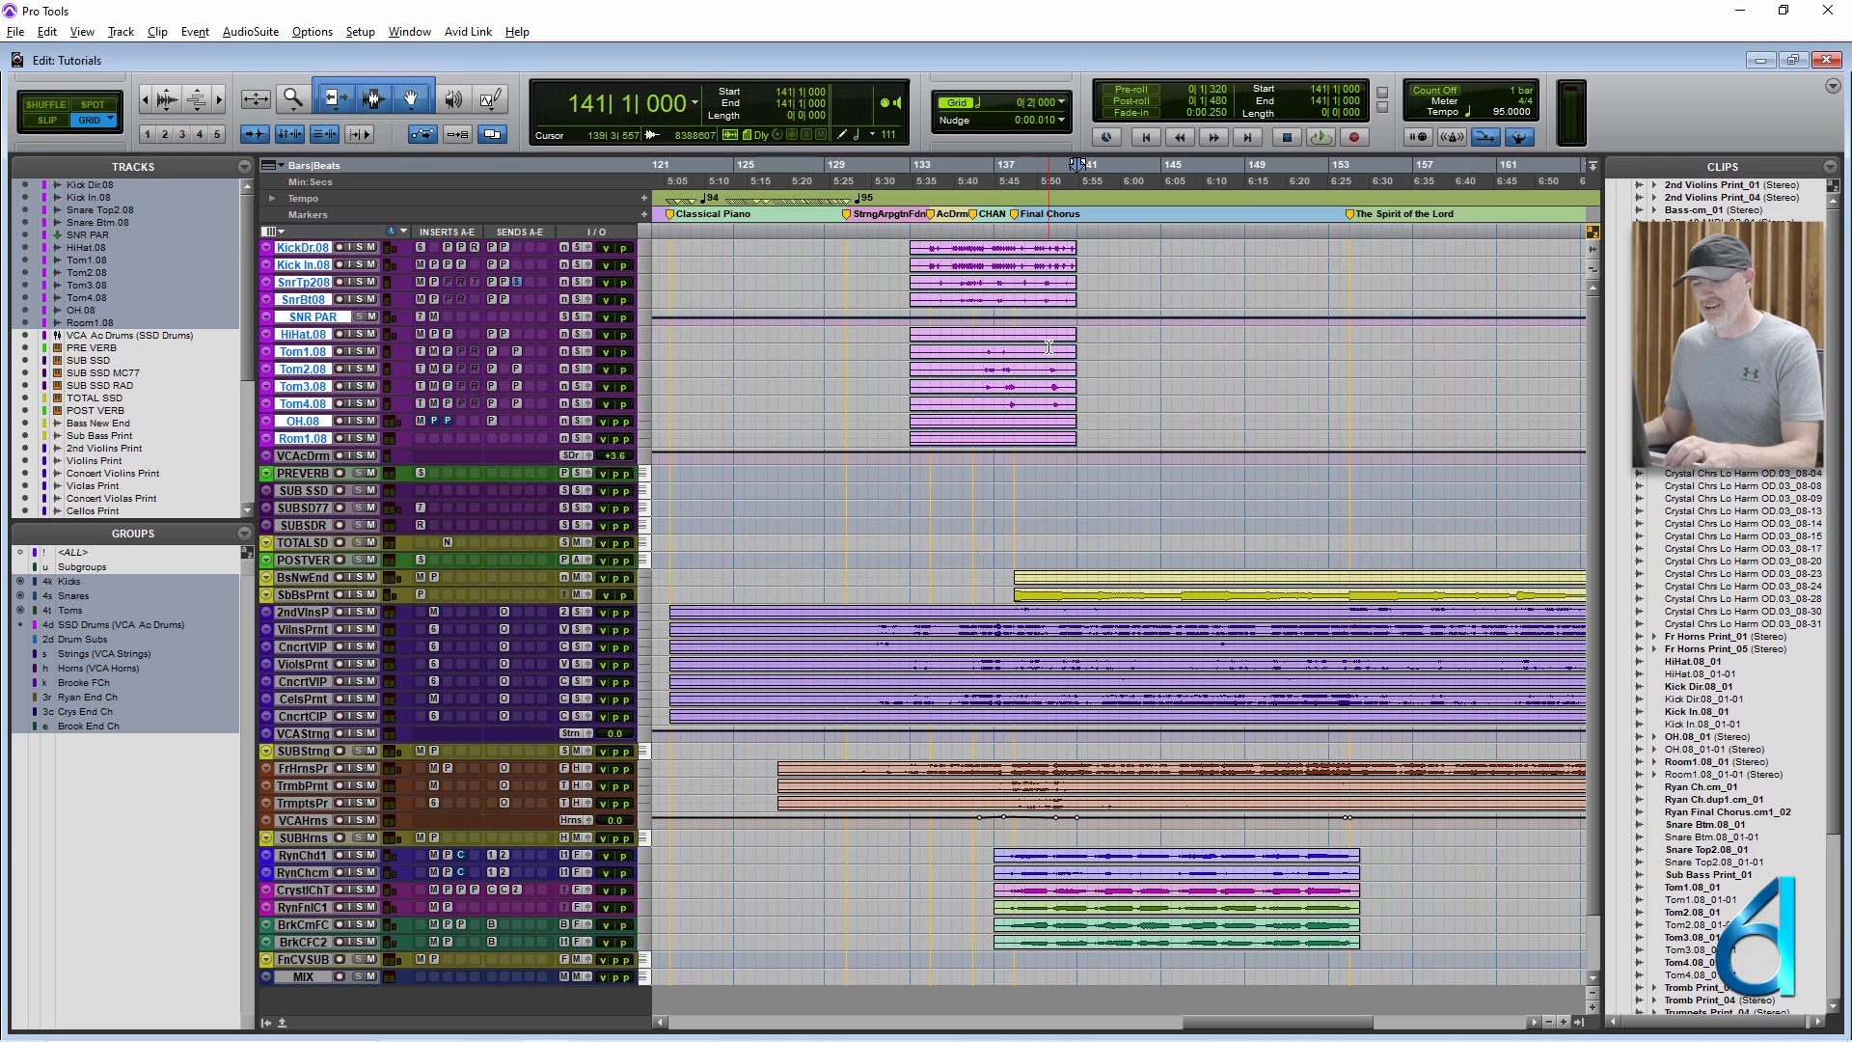
key("ctrl+z")
Try a fade-in on the drum clips up to the cursor at bar 141 and undo the fade.
key("d")
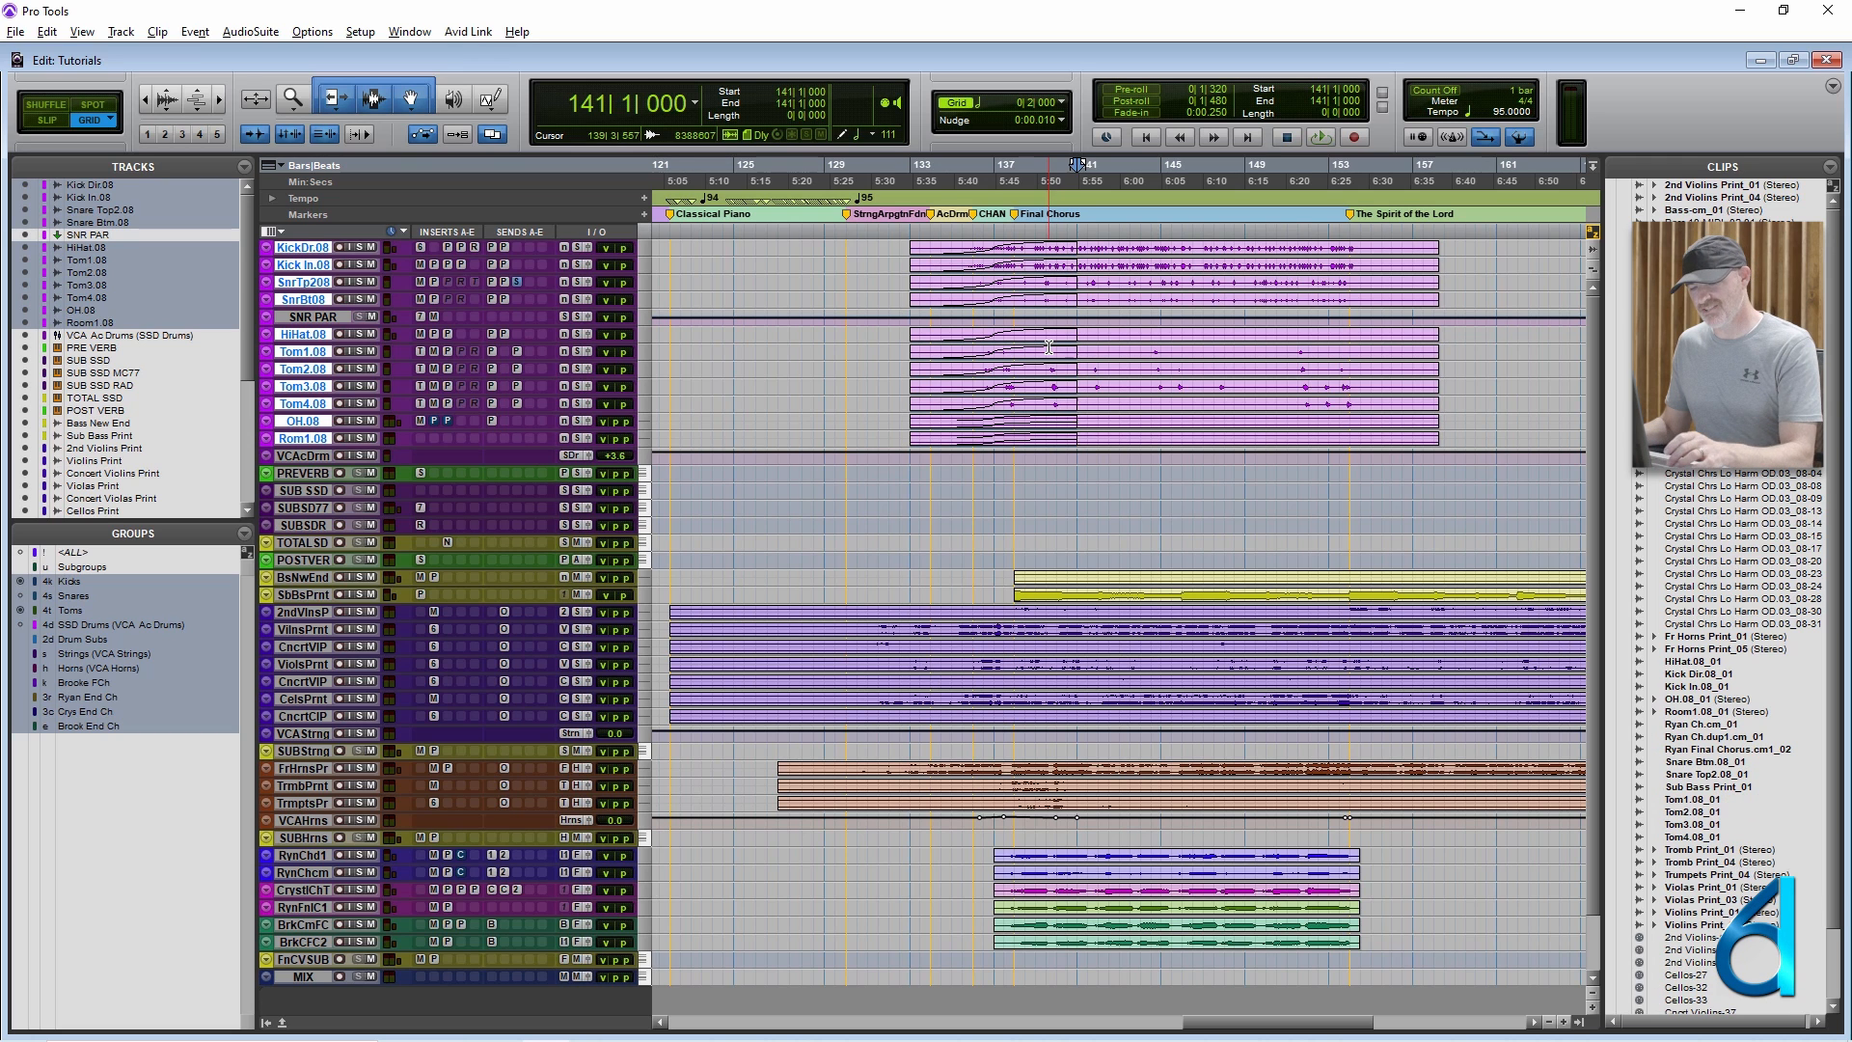
key("ctrl+z")
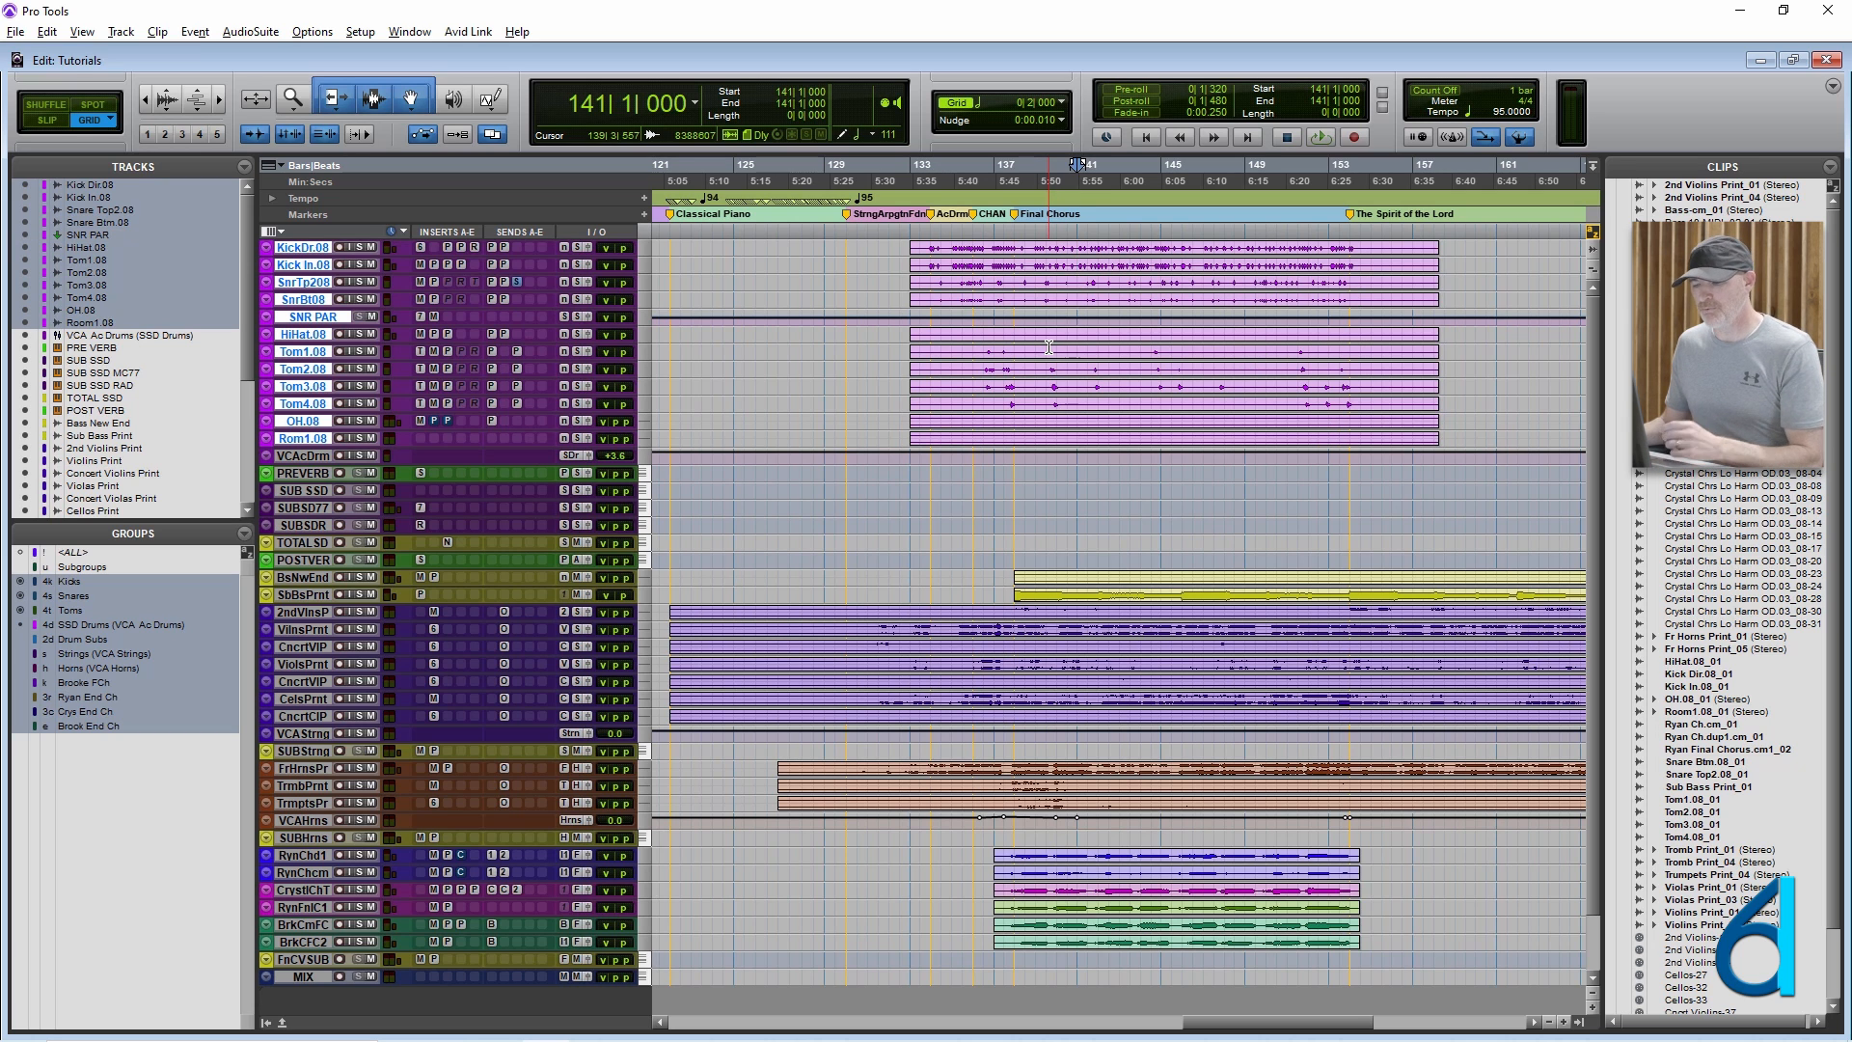
Try separating the drum clips at the cursor at bar 141 and undo the separation.
key("b")
left_click(1091, 266)
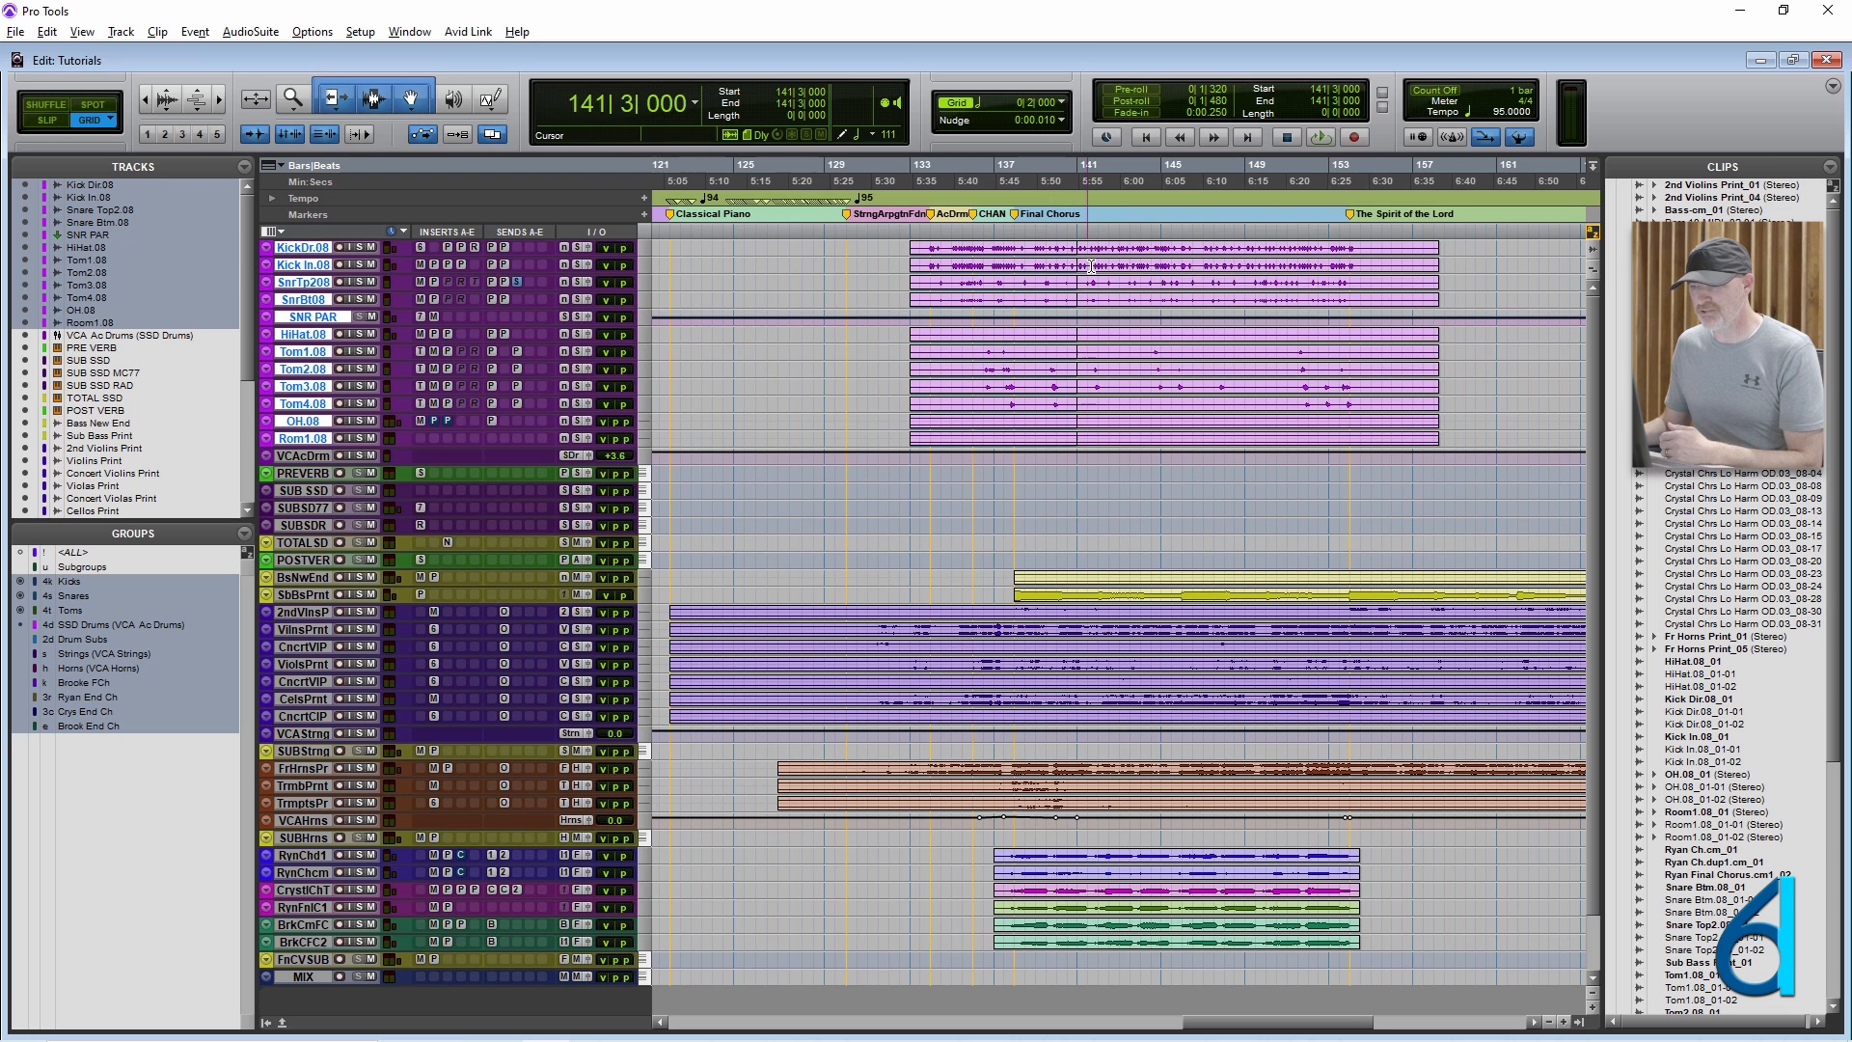
left_click(1098, 380)
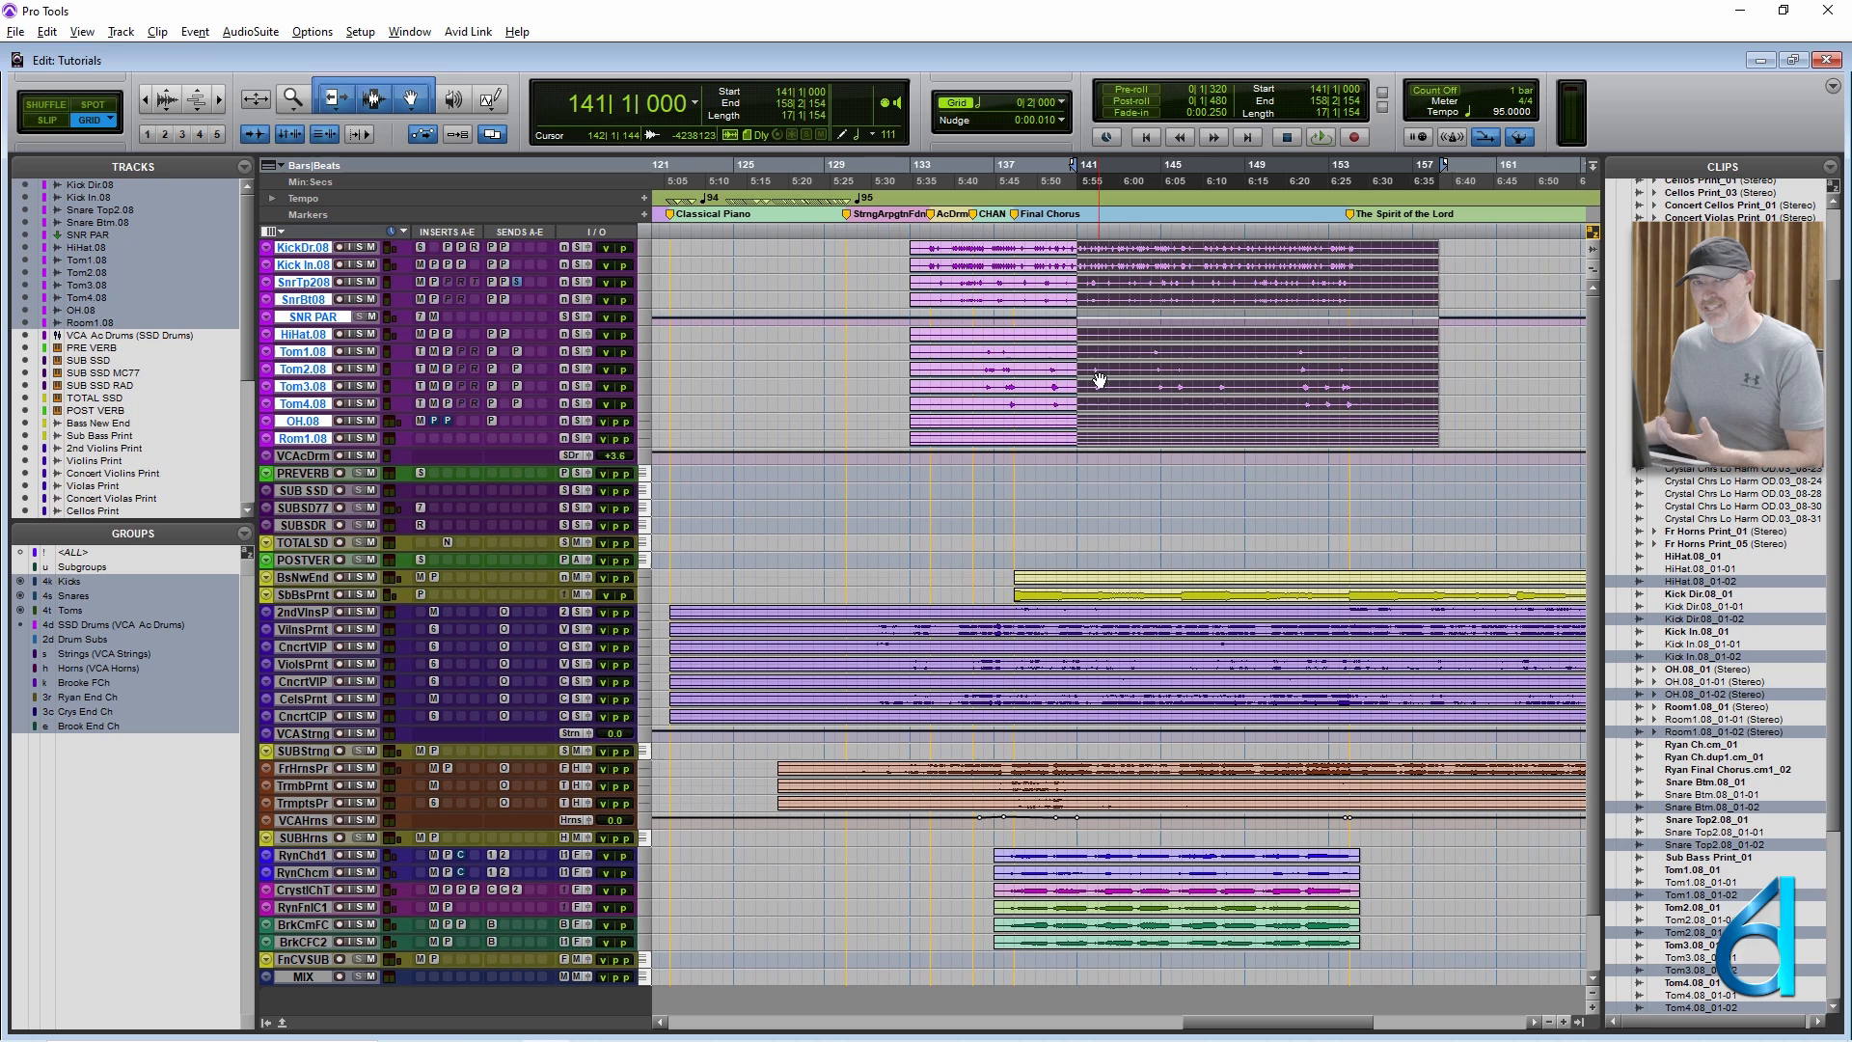
key("ctrl+z")
left_click(1099, 380)
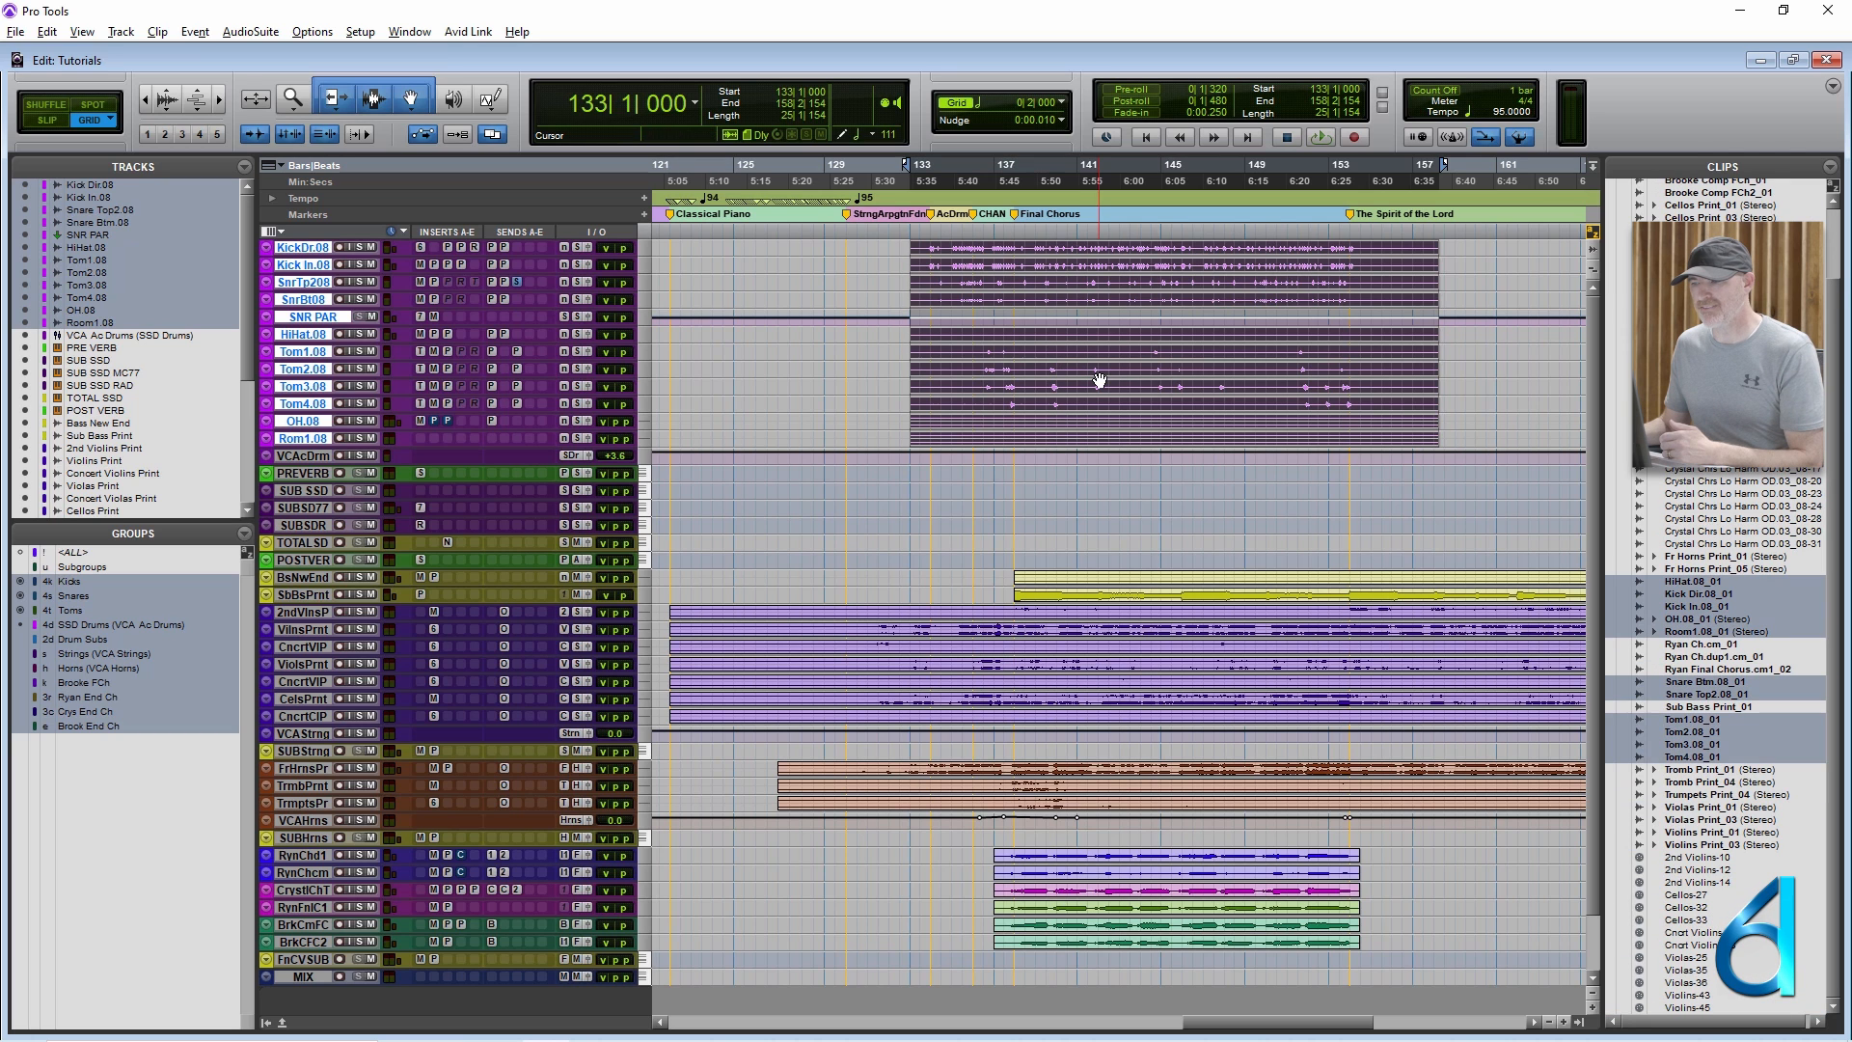
Place the edit cursor at bar 132 beat 3, switch the keyboard focus to the Groups list and return it to the timeline.
left_click(899, 260)
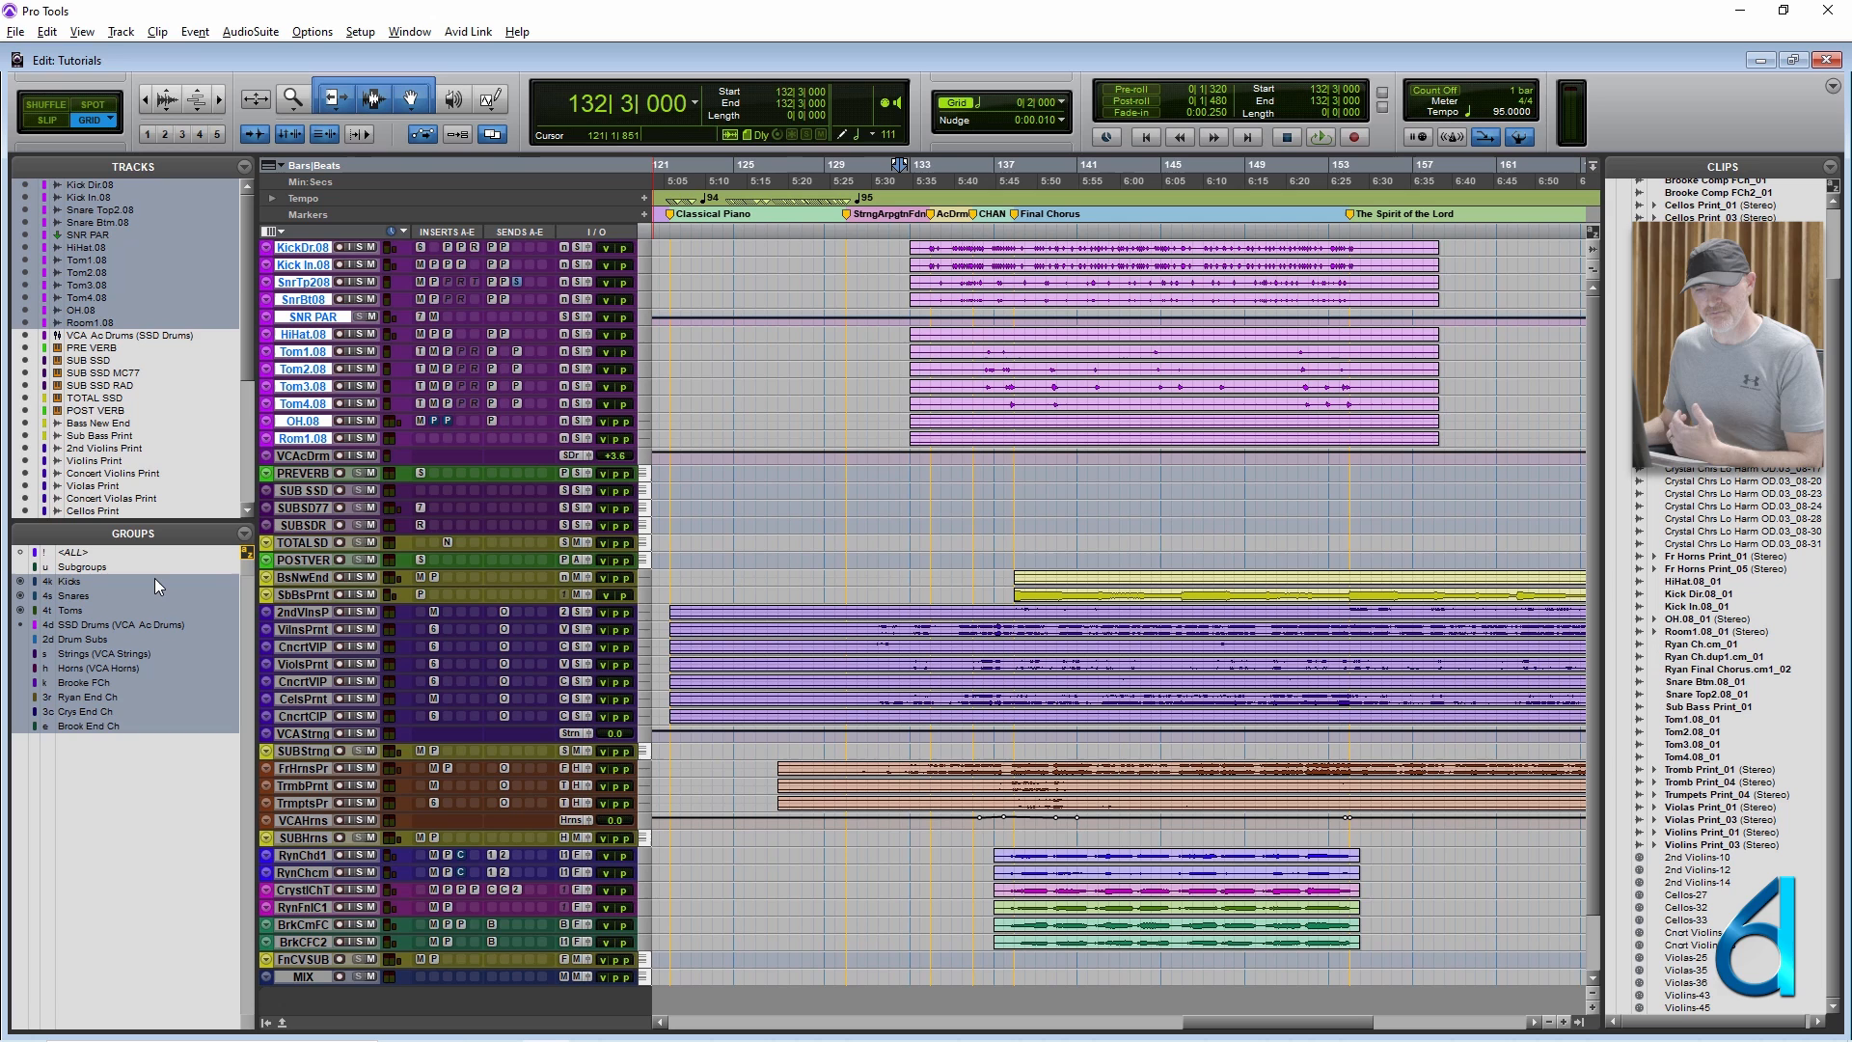
left_click(205, 652)
left_click(203, 648)
left_click(204, 648)
left_click(204, 648)
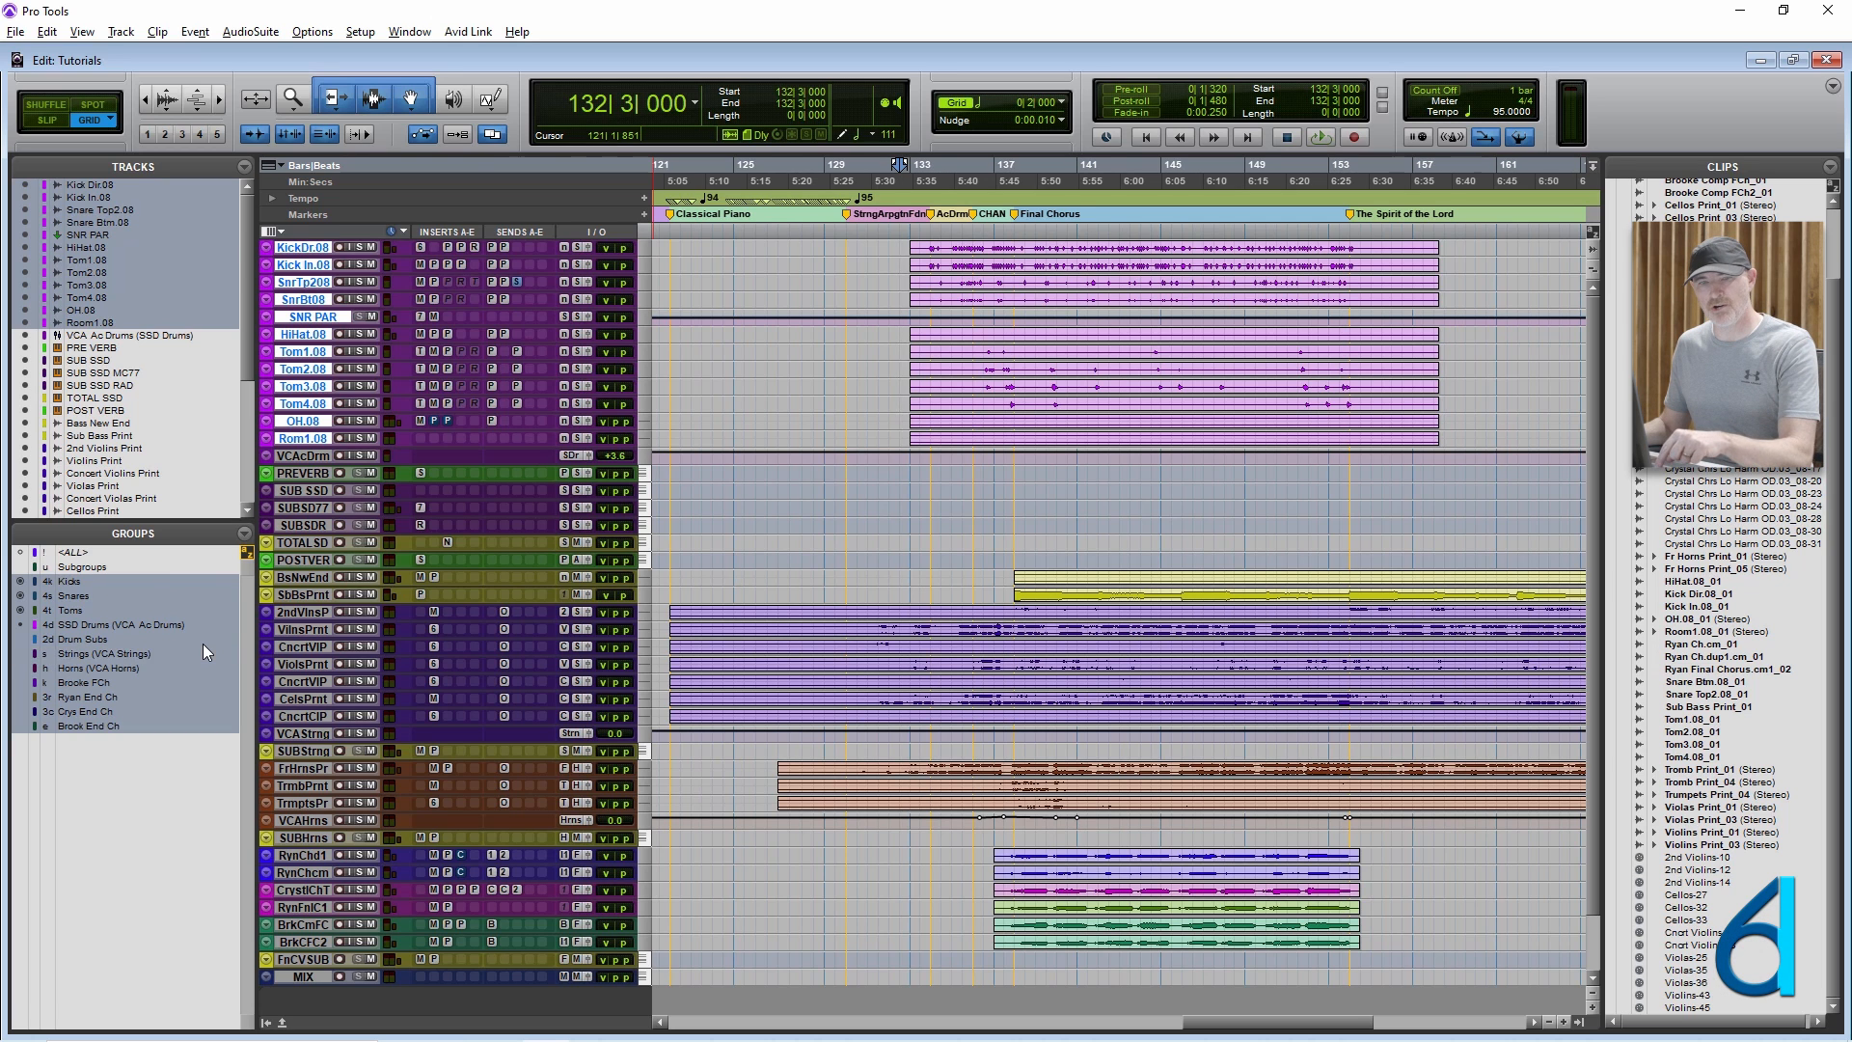
left_click(203, 648)
left_click(204, 648)
left_click(203, 653)
left_click(202, 652)
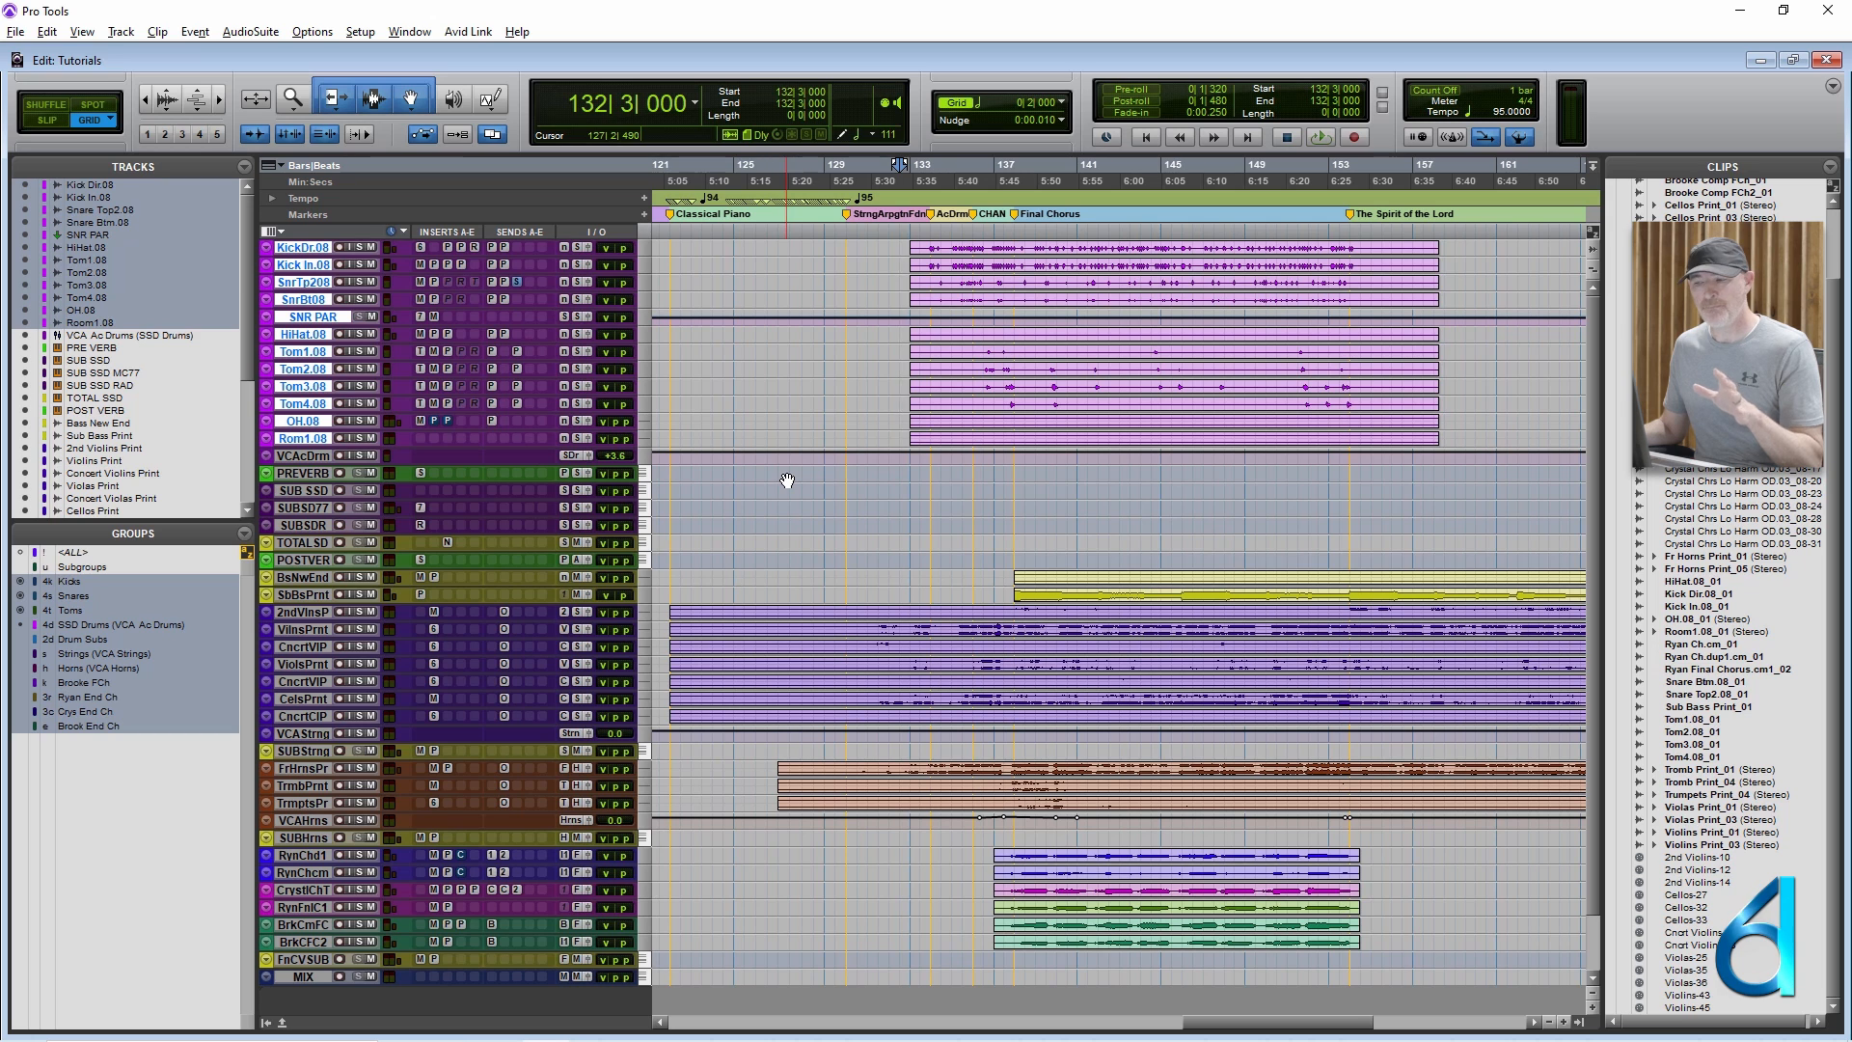
left_click(248, 554)
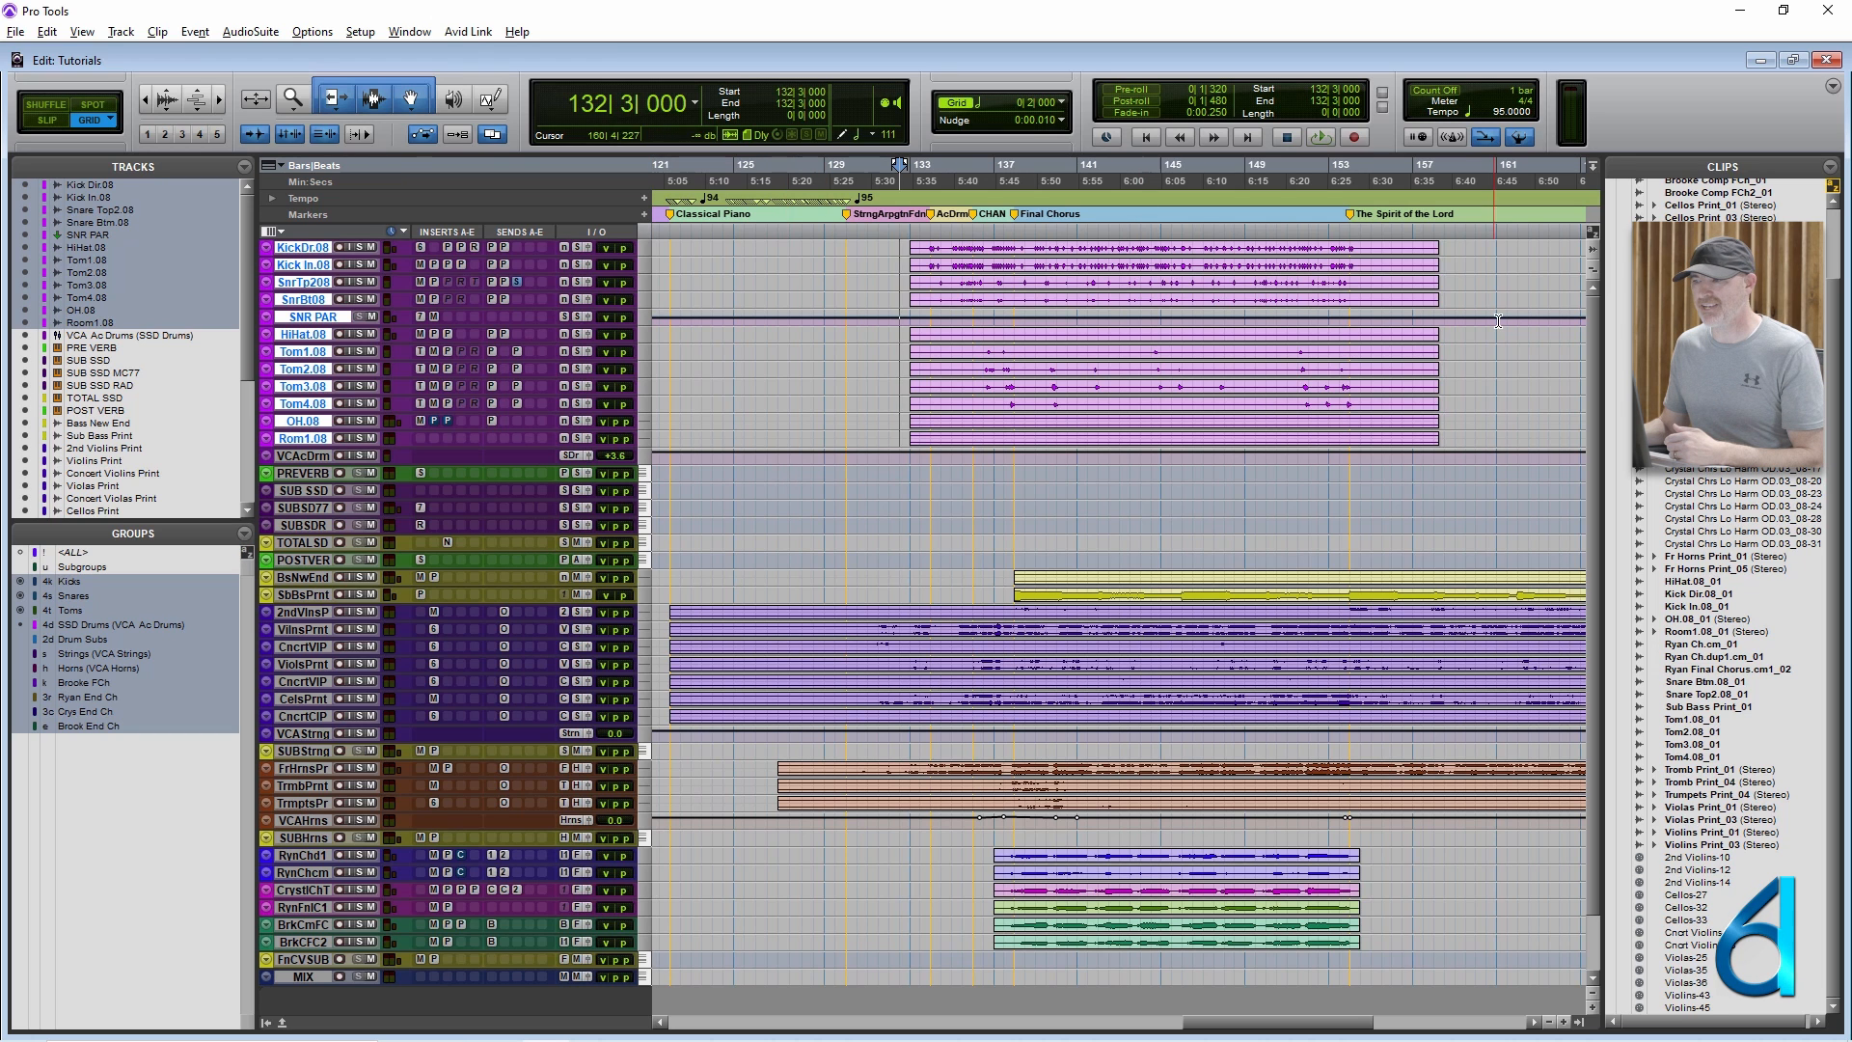
left_click(1592, 232)
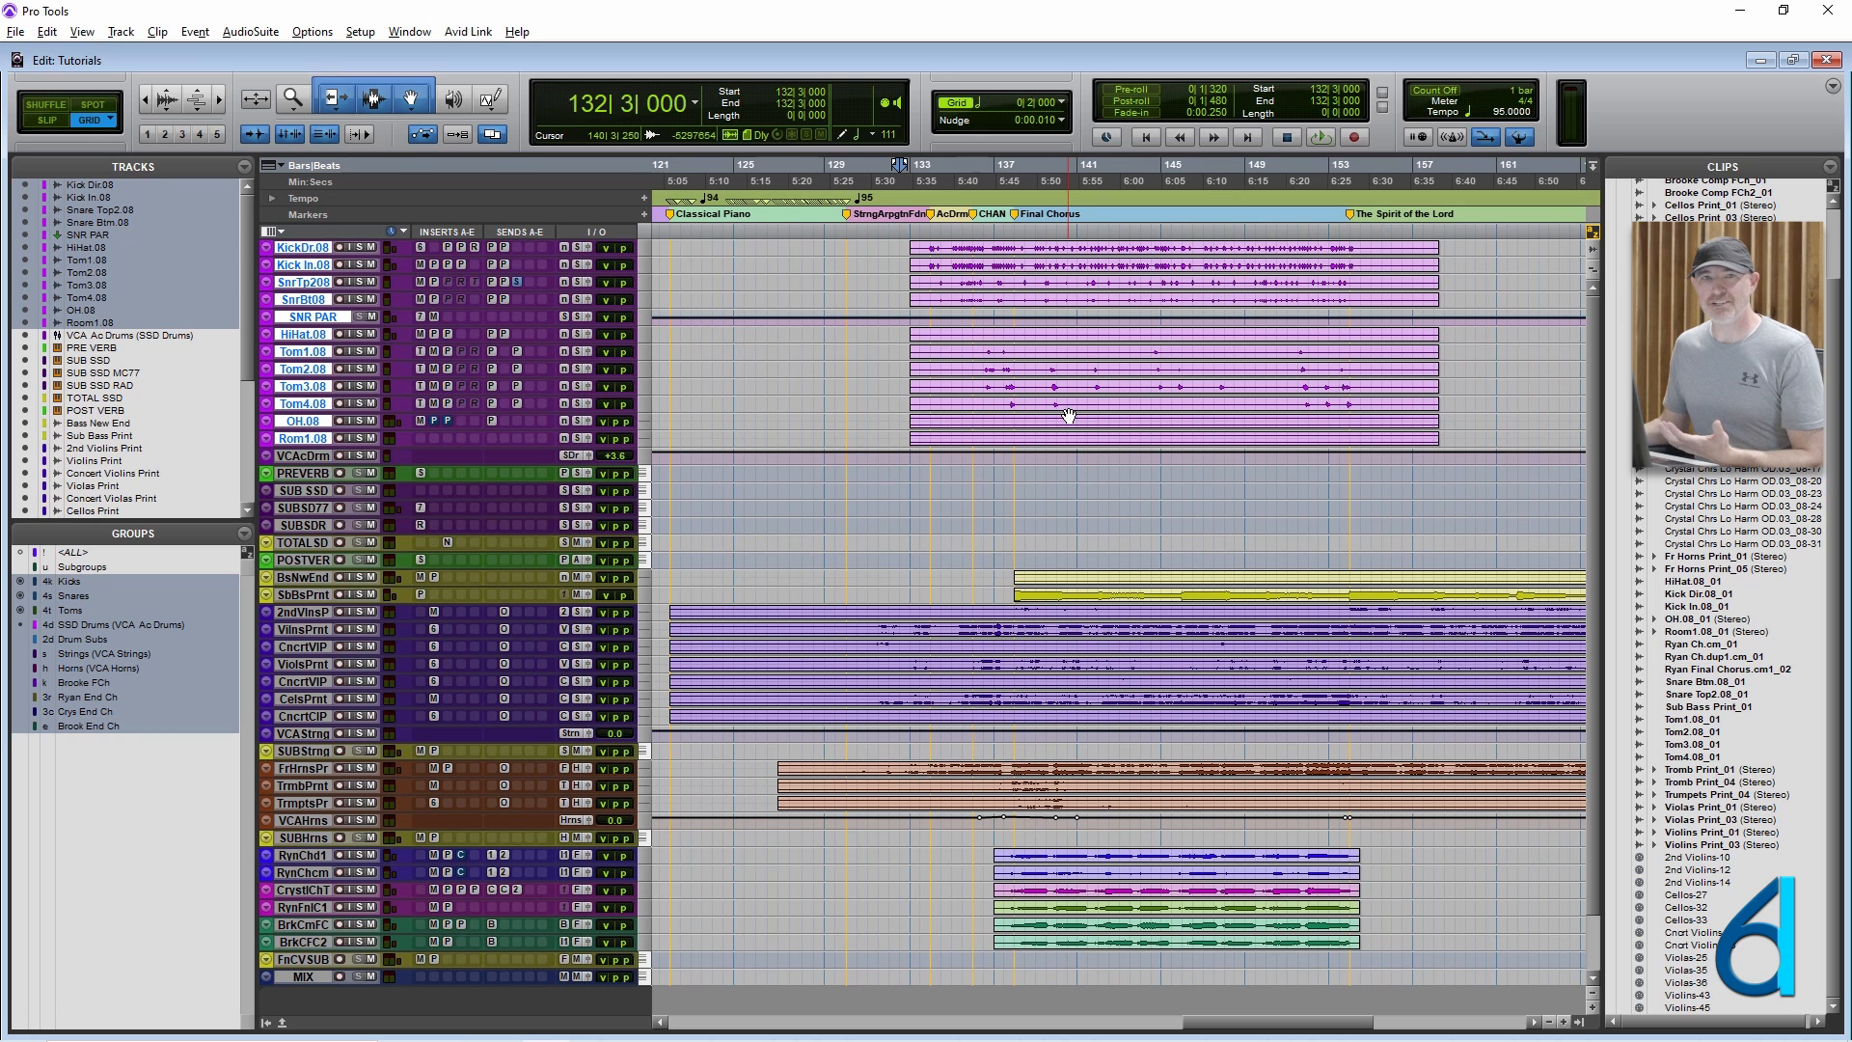
With all groups suspended, select about eight bars from bar 136 on the Kick Dir.08 track alone, and reactivate the groups.
left_click(992, 400)
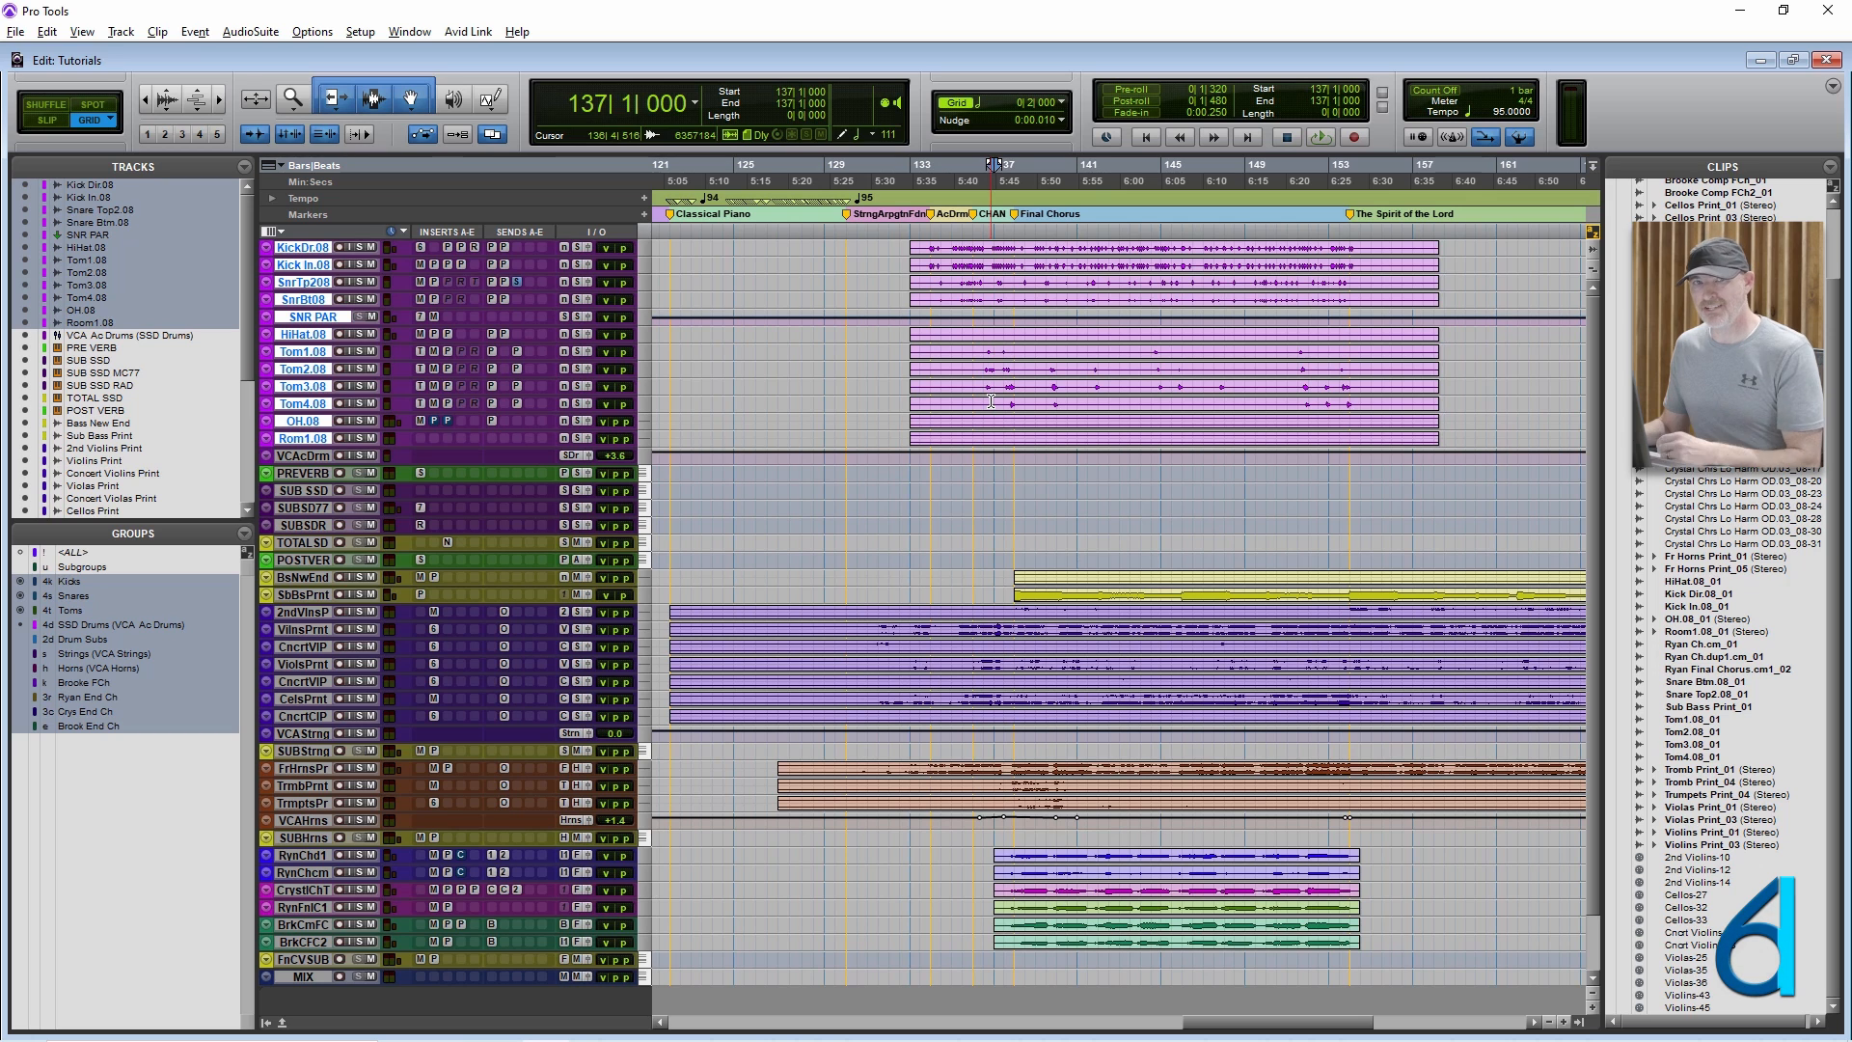
key("ctrl+shift+g")
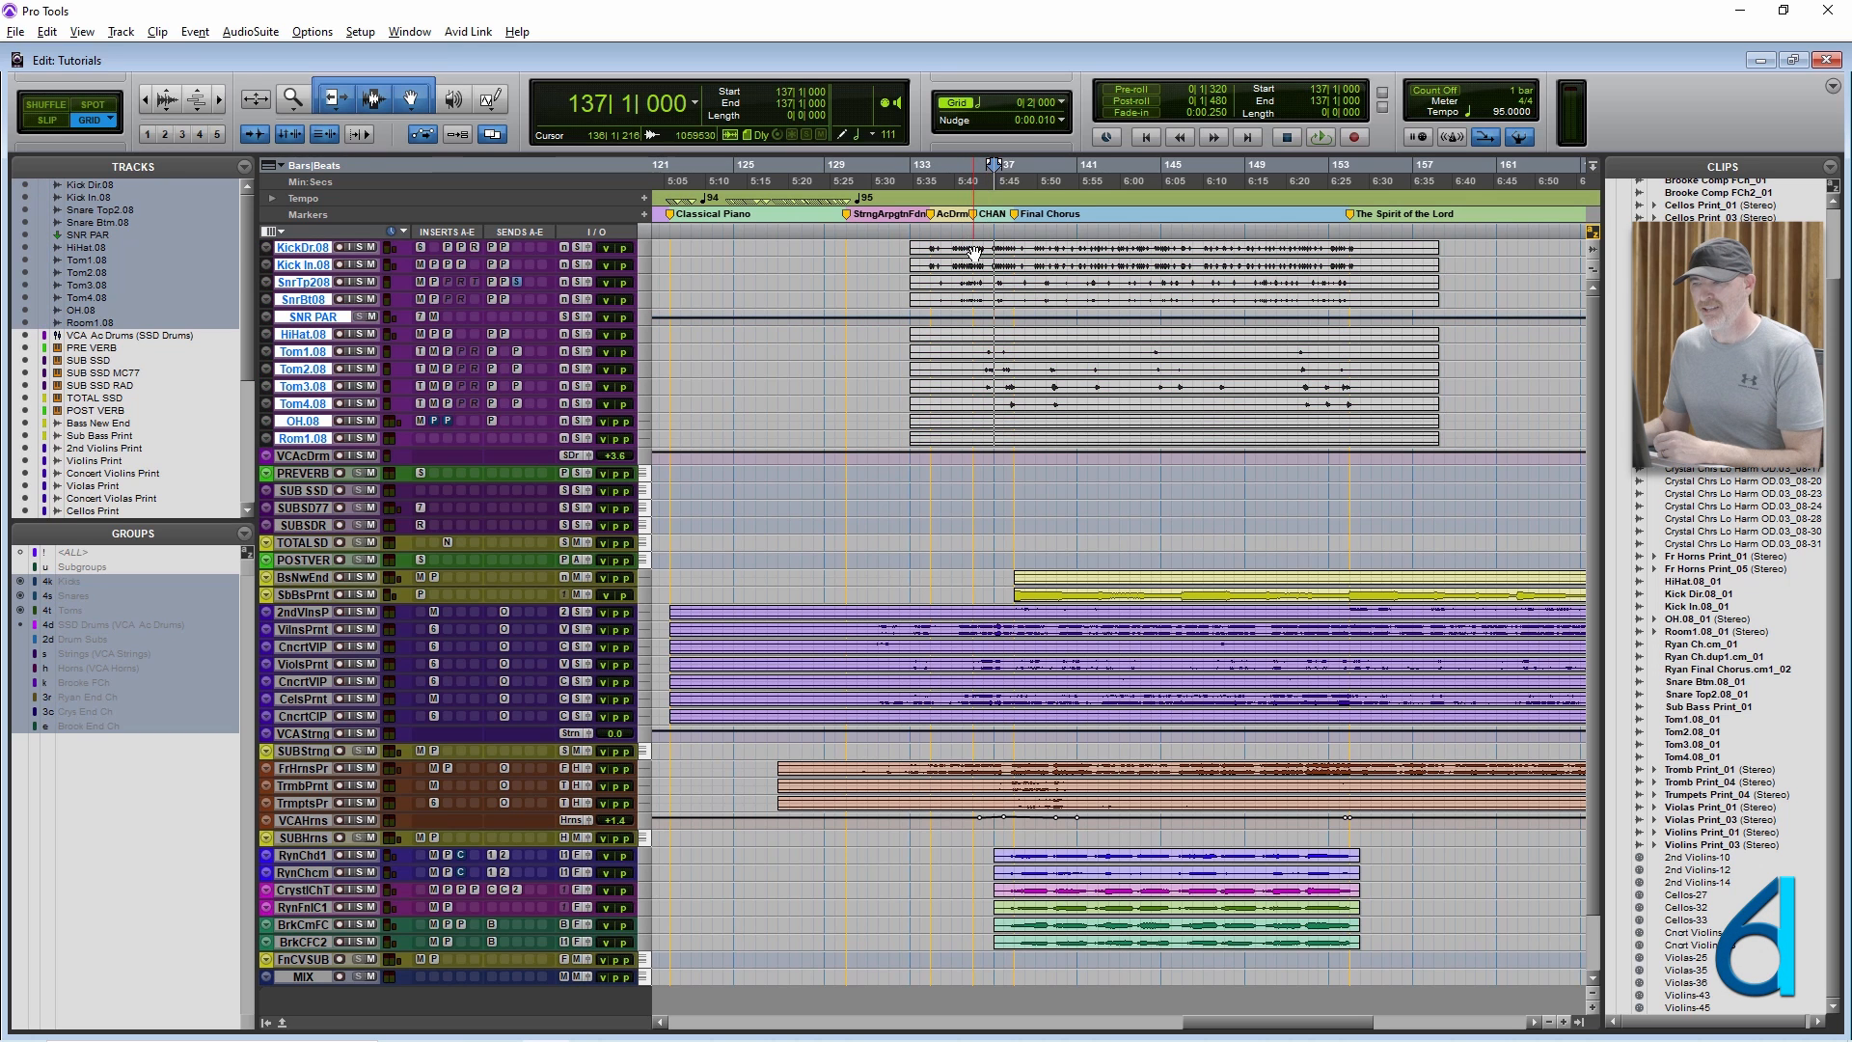
left_click_drag(973, 248, 1153, 251)
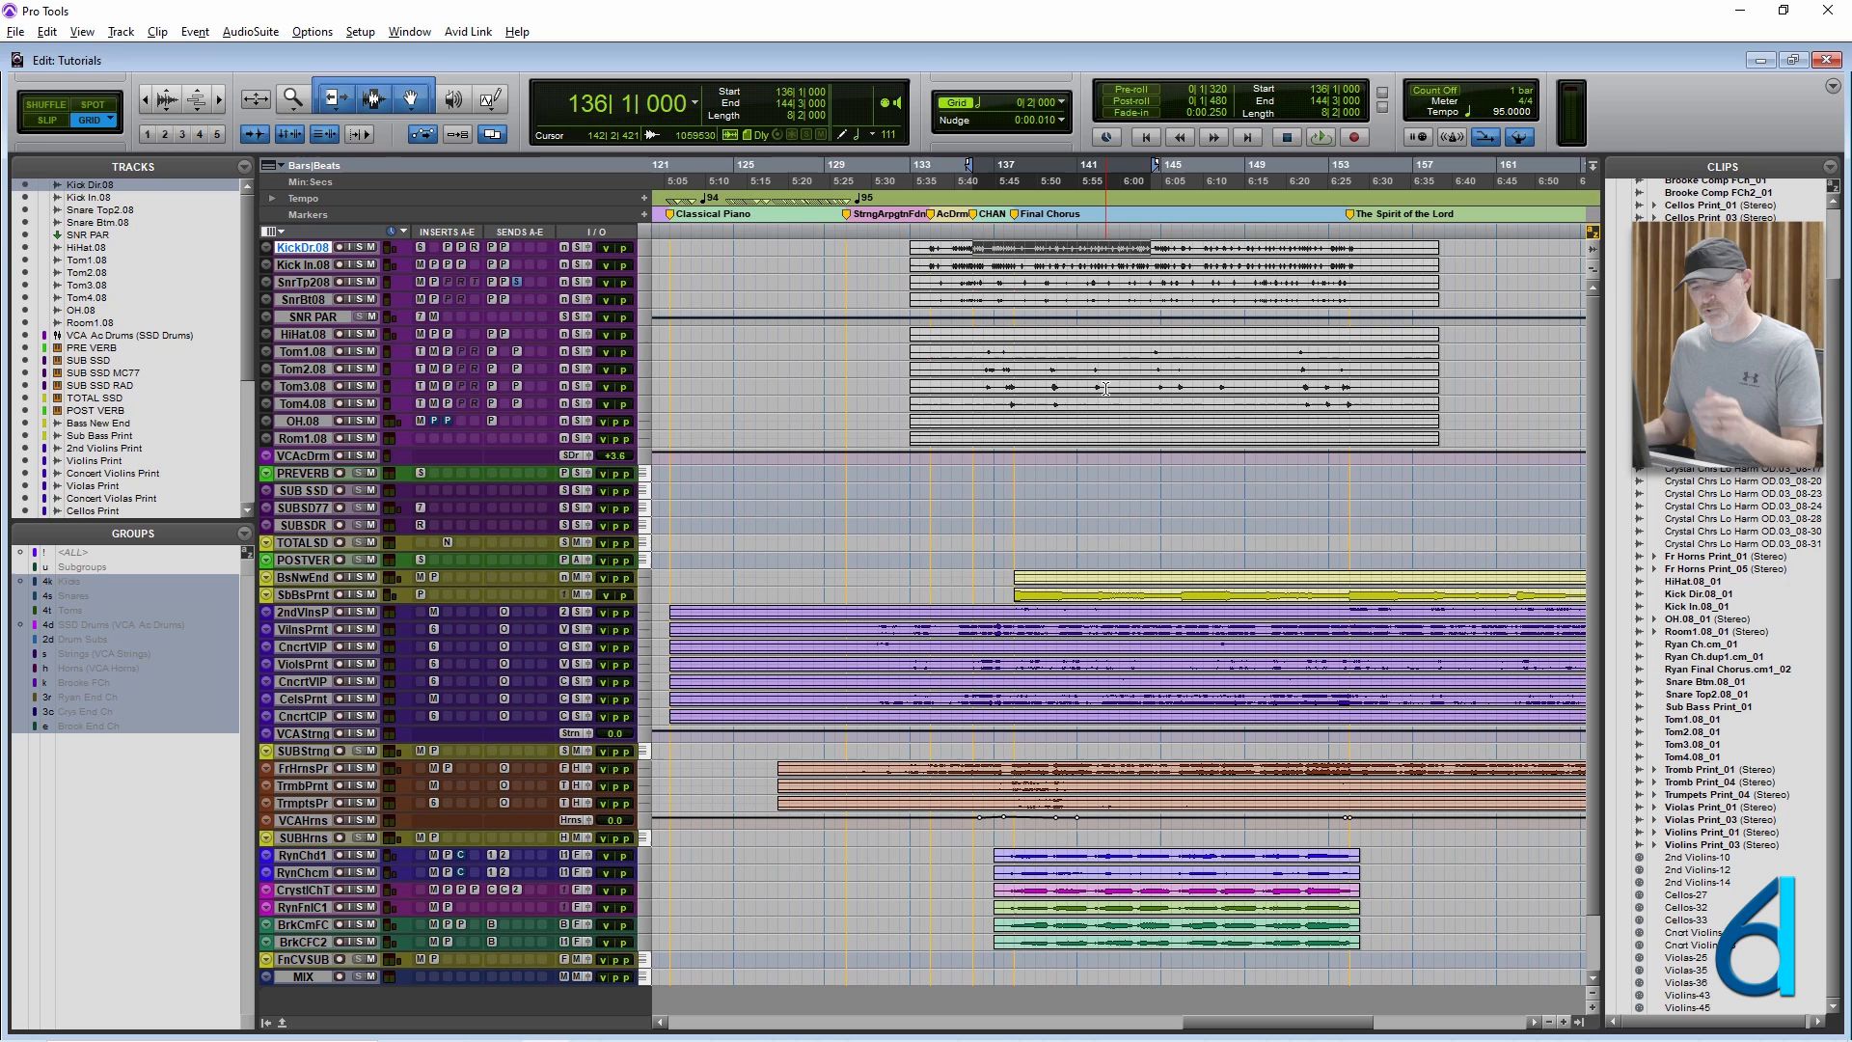
key("ctrl+shift+g")
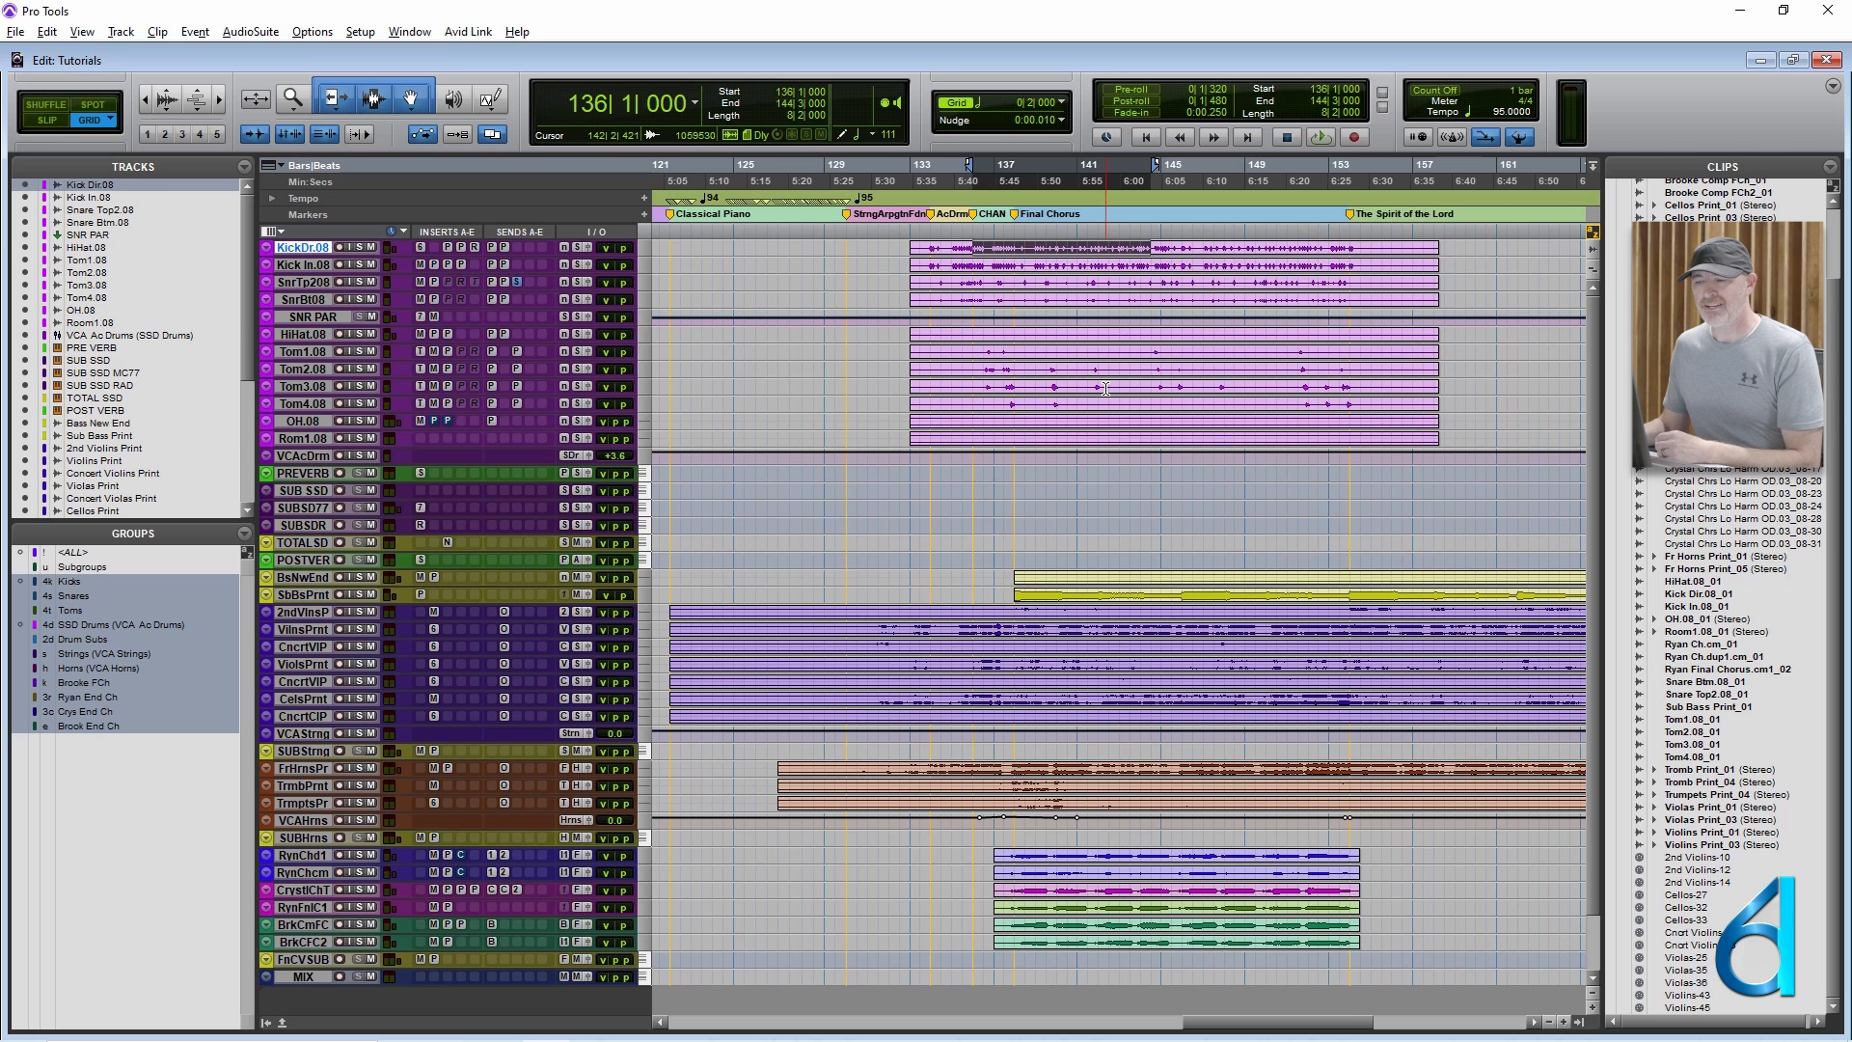
left_click(942, 252)
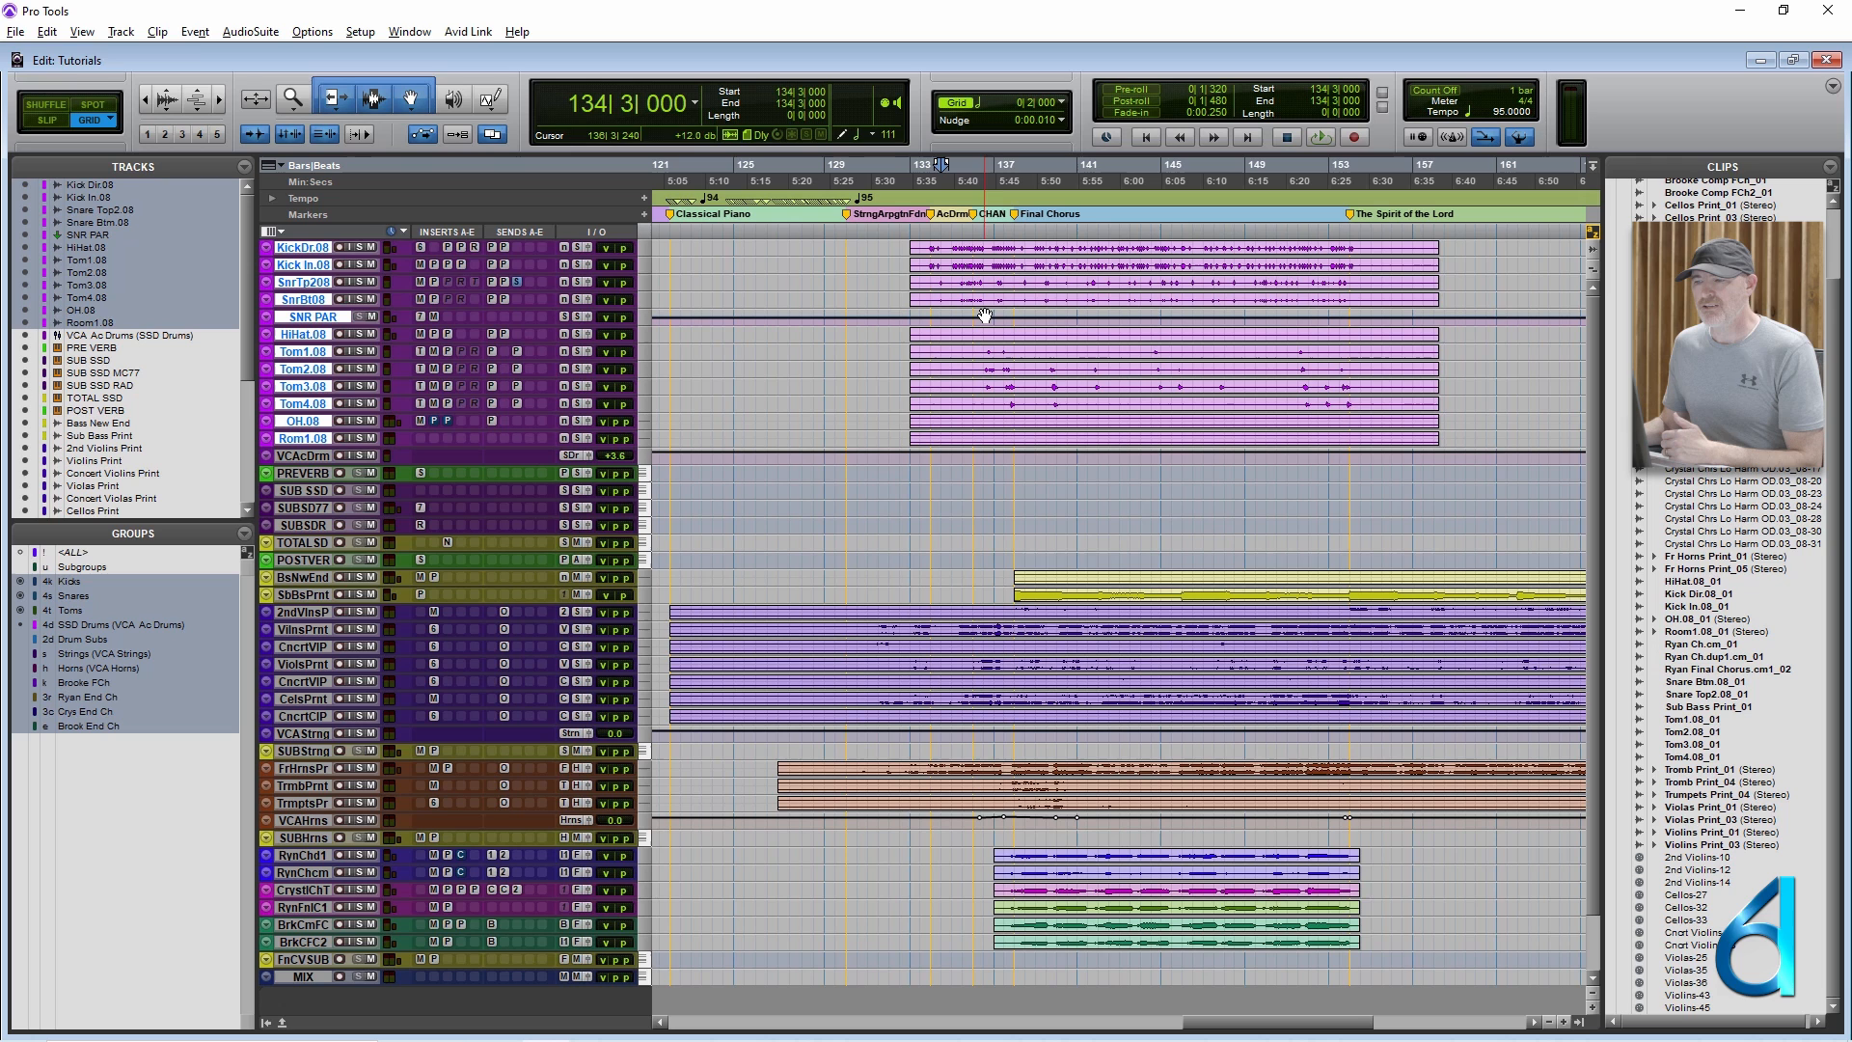
Select the drum clips, deselect their tracks, and review the shortcuts listed beside the File and Edit commands.
left_click(997, 366)
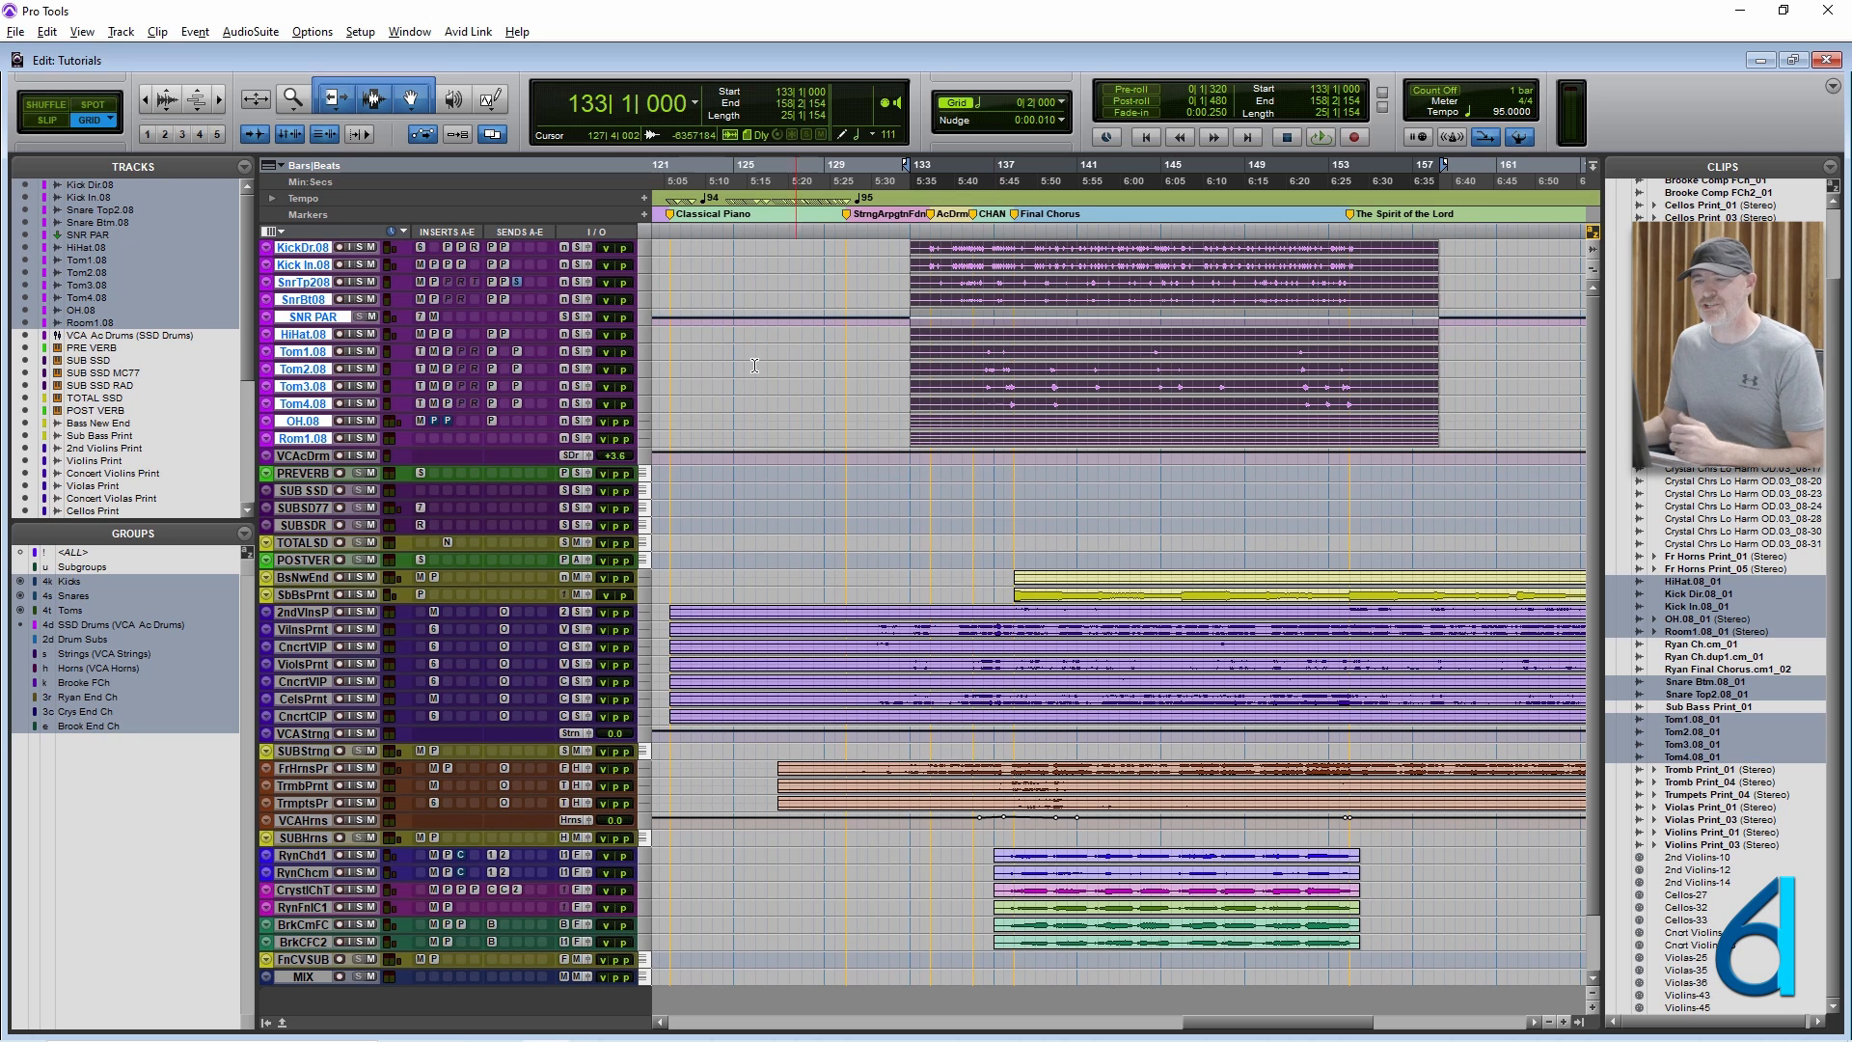
left_click(307, 336, "alt")
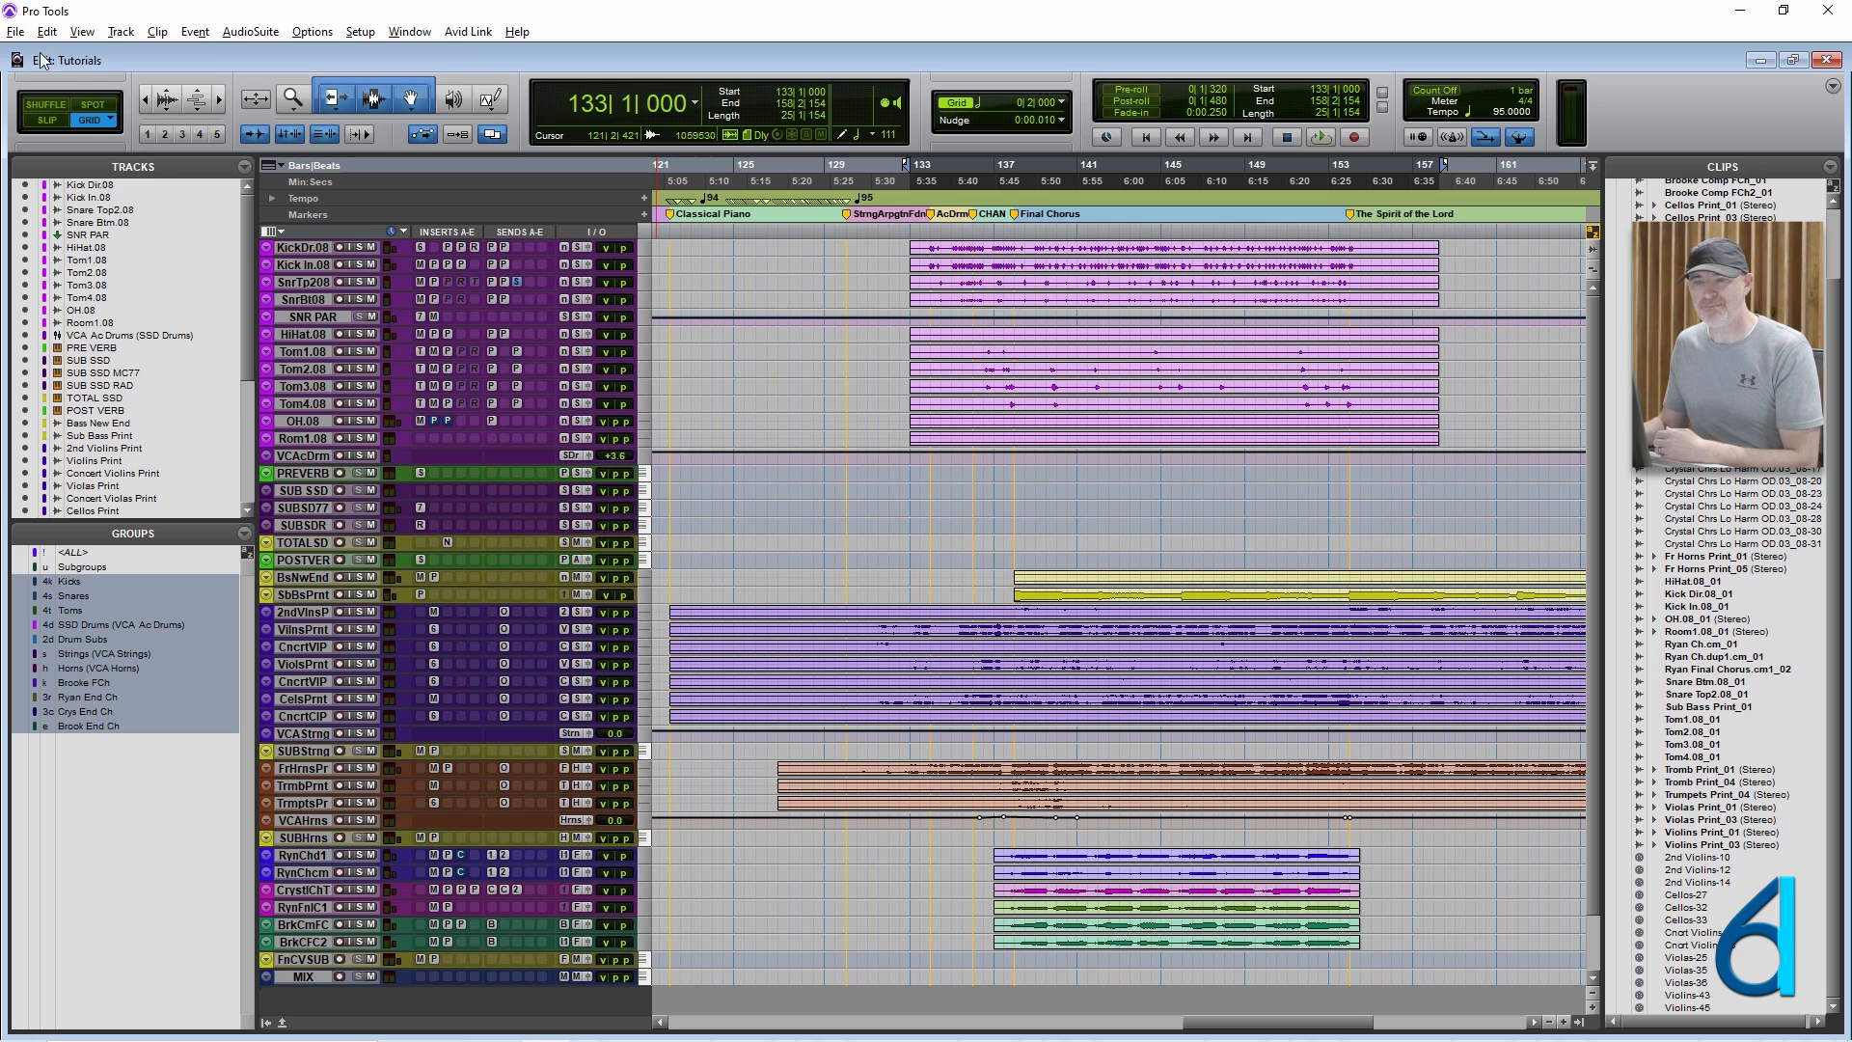
left_click(16, 33)
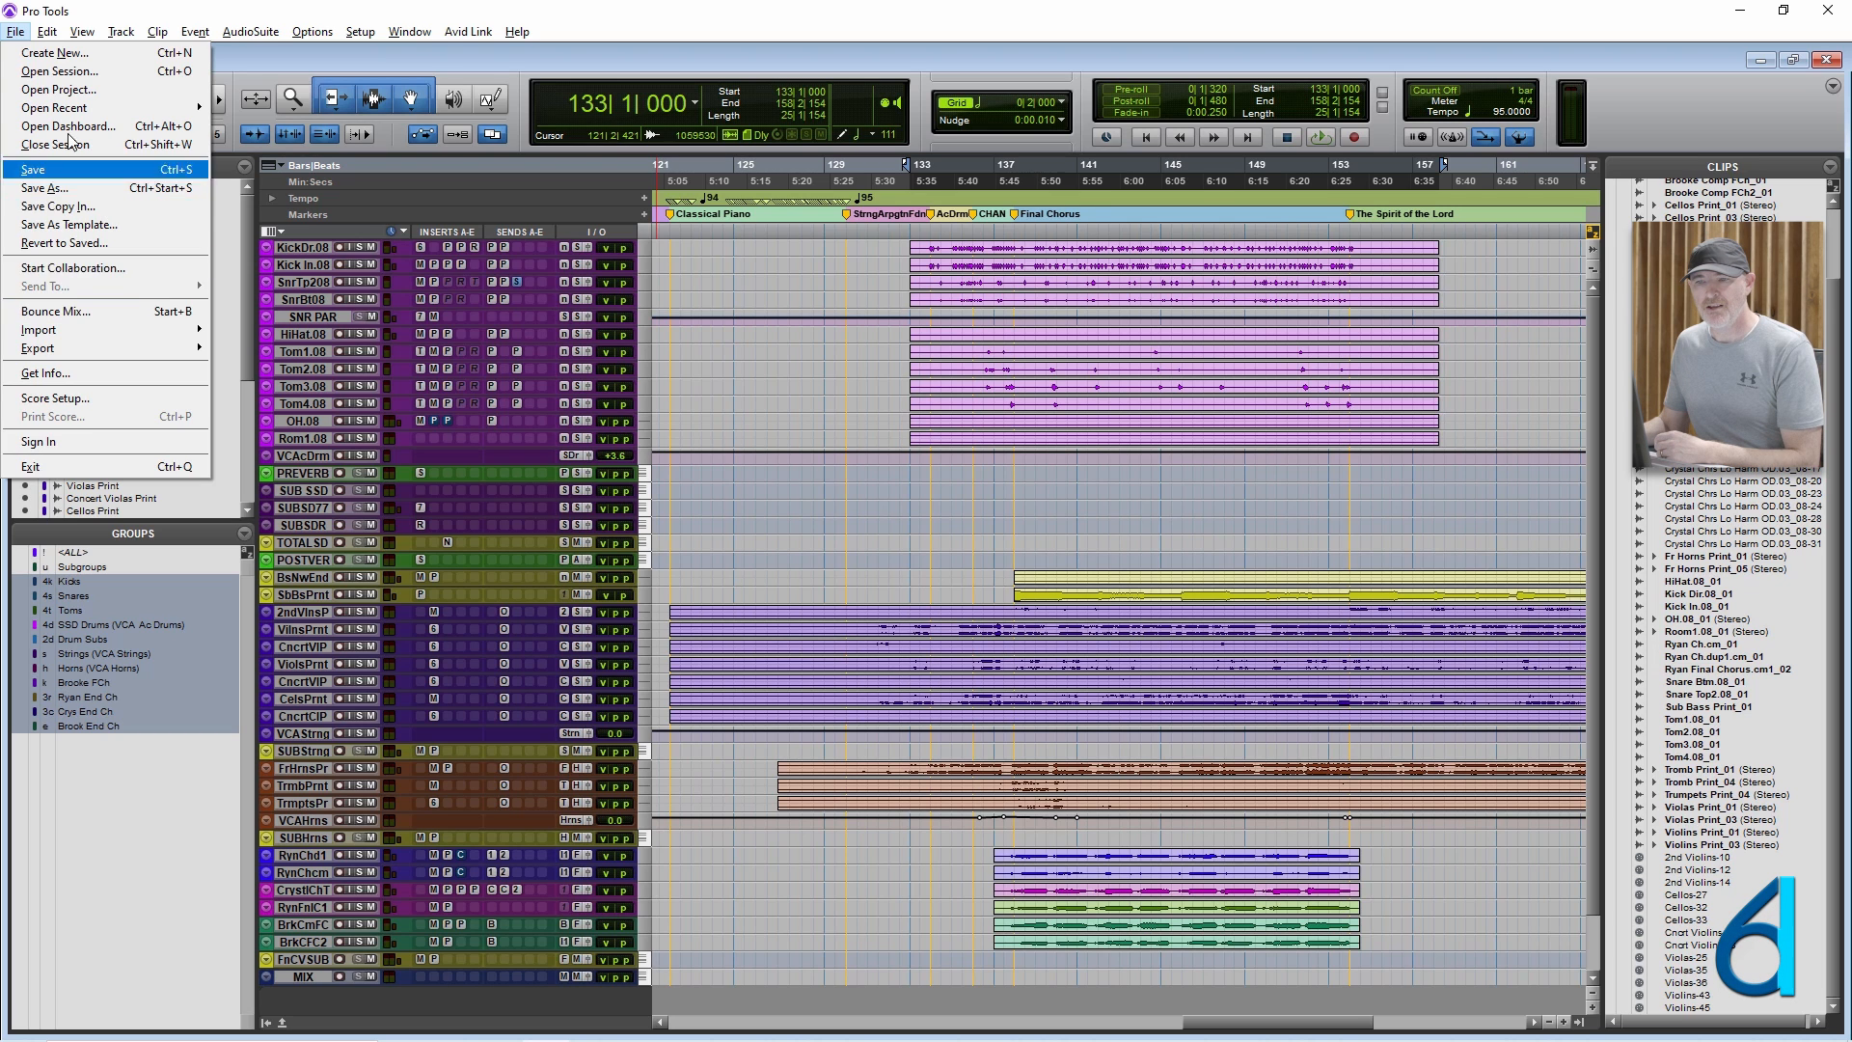
mouse_move(46, 34)
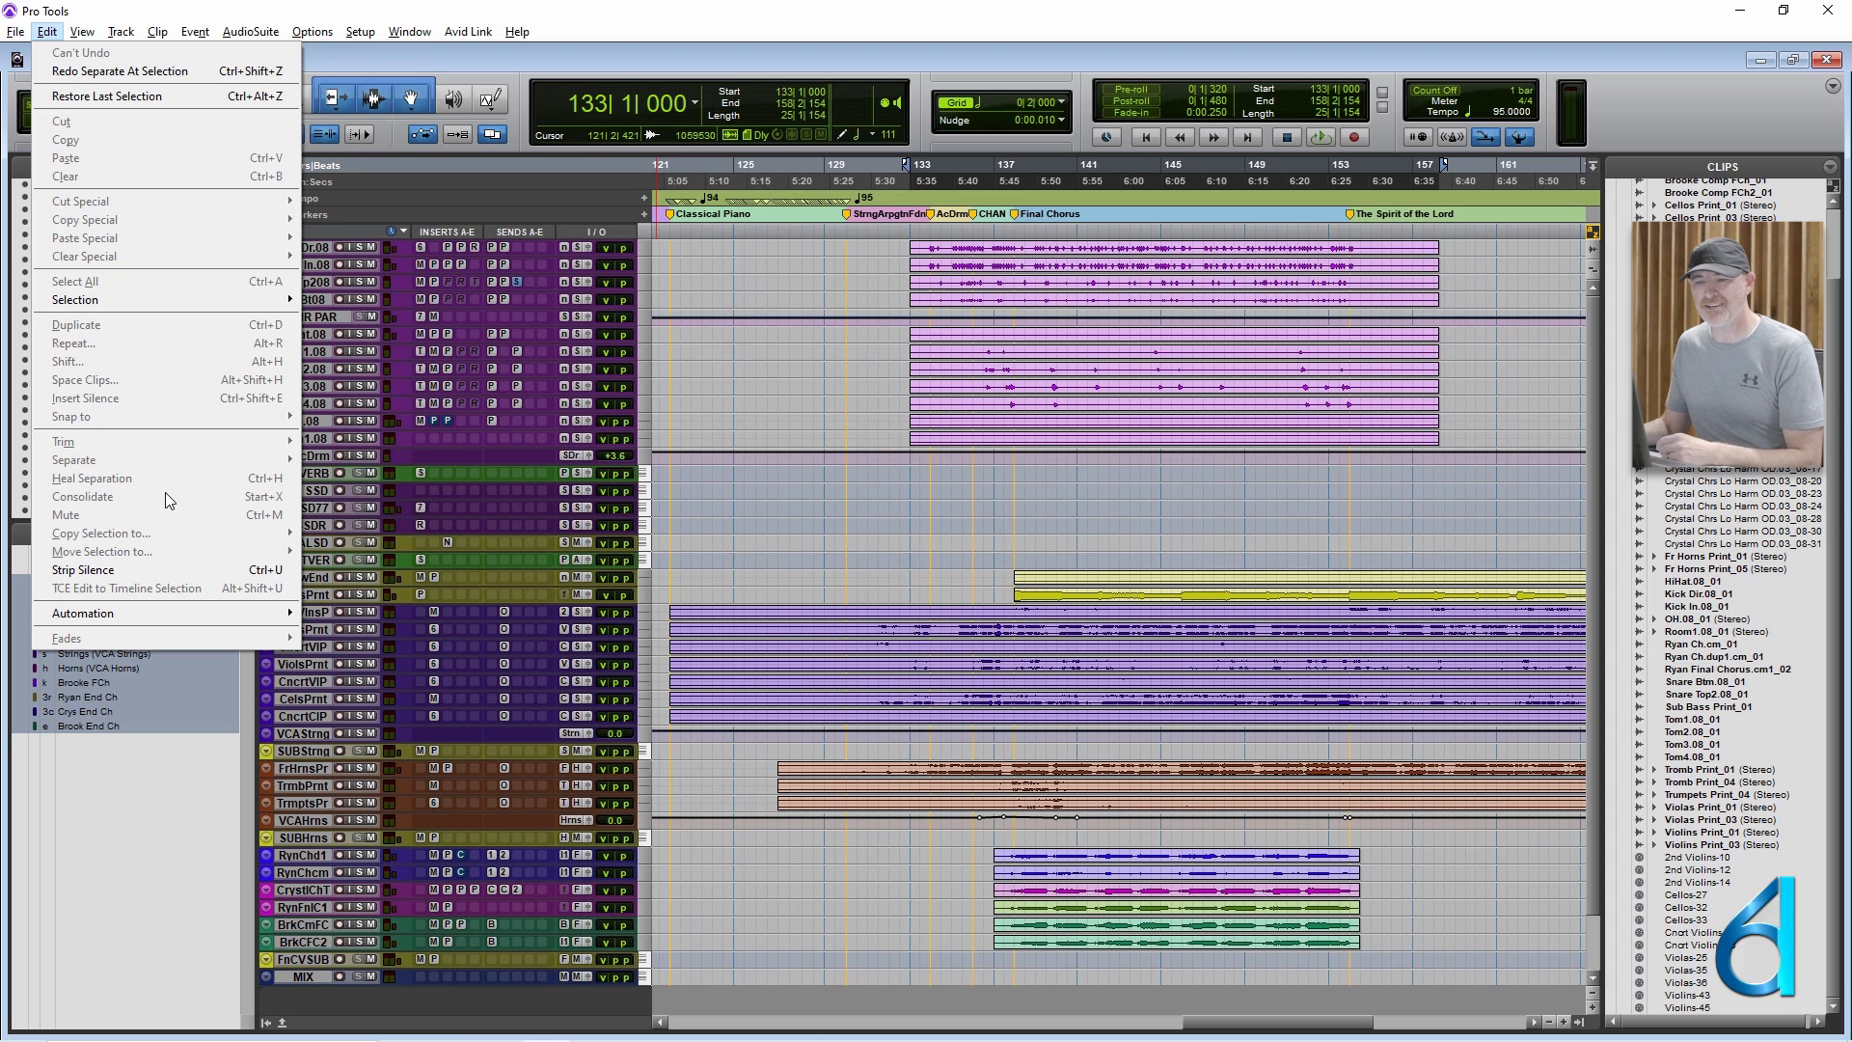
left_click(602, 61)
Suspend all groups and select both clips on the 2nd Violins Print track alone, from bar 71 onward.
scroll(1145, 535, "down", 2)
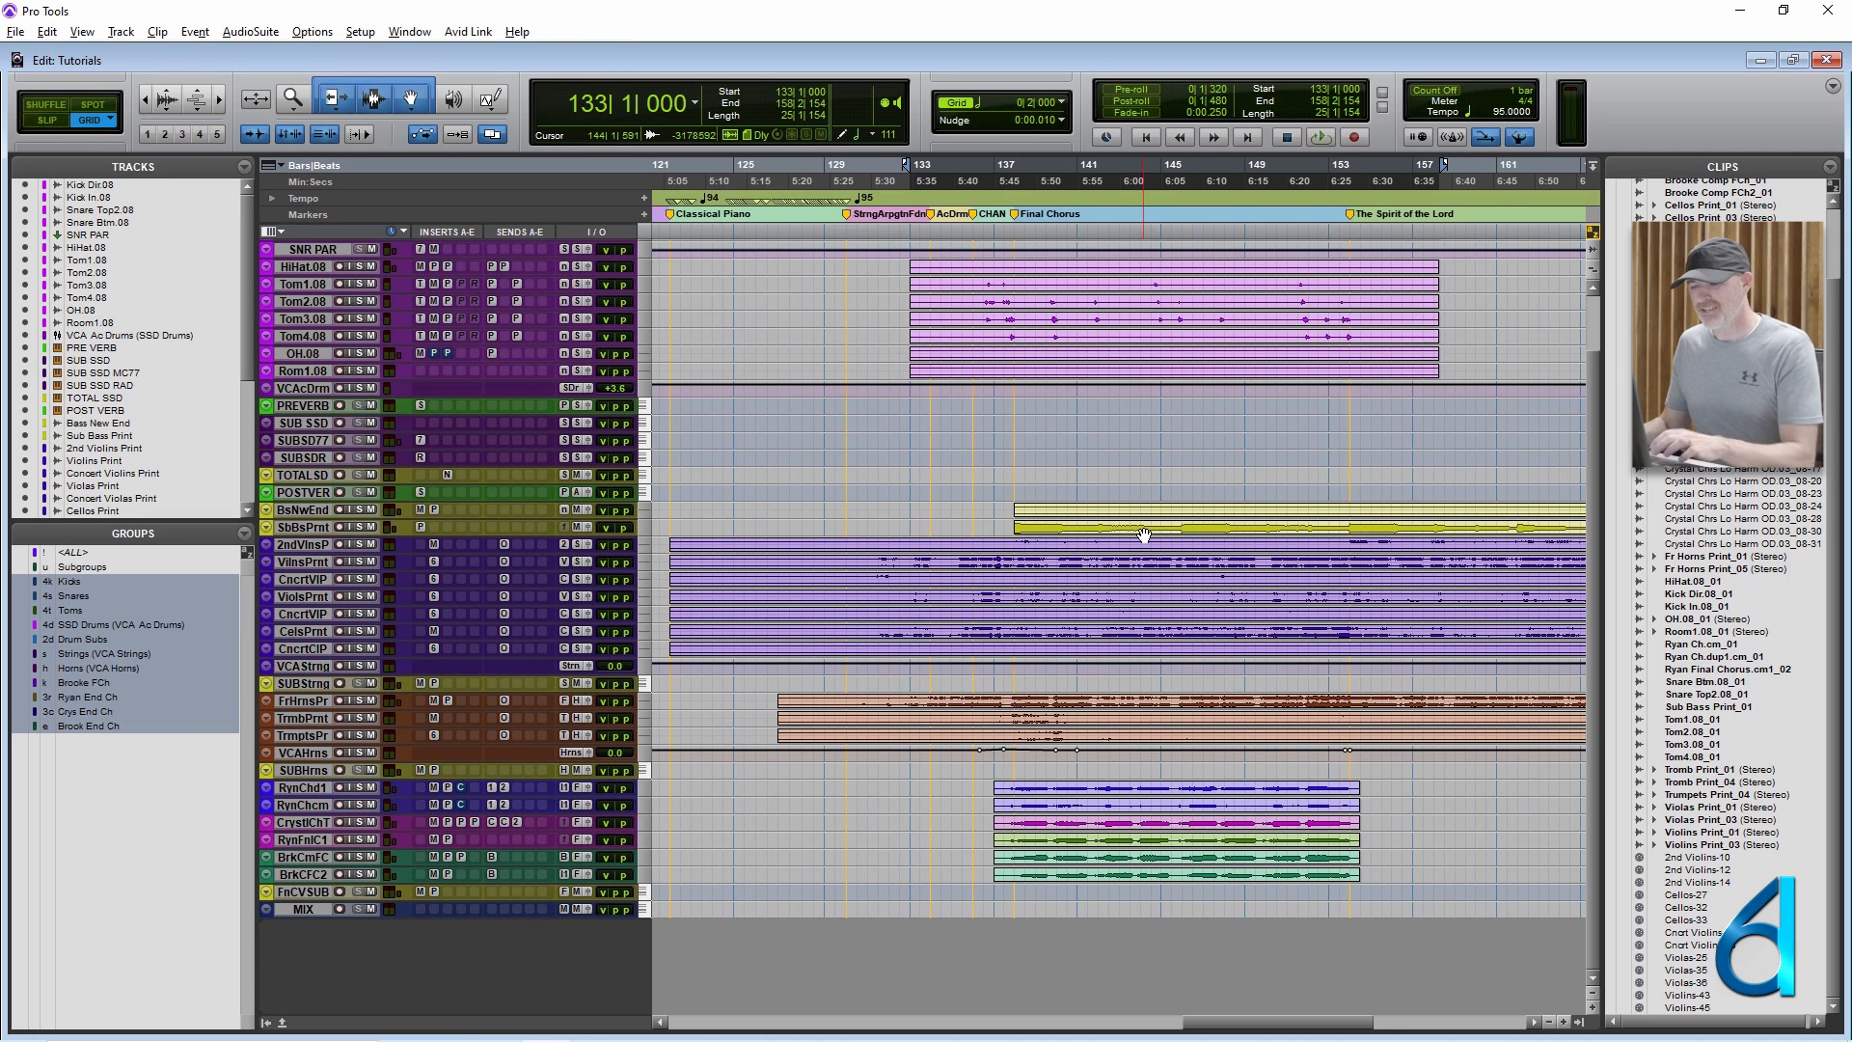
scroll(1145, 535, "down", 2)
left_click(1110, 544)
left_click(1111, 548)
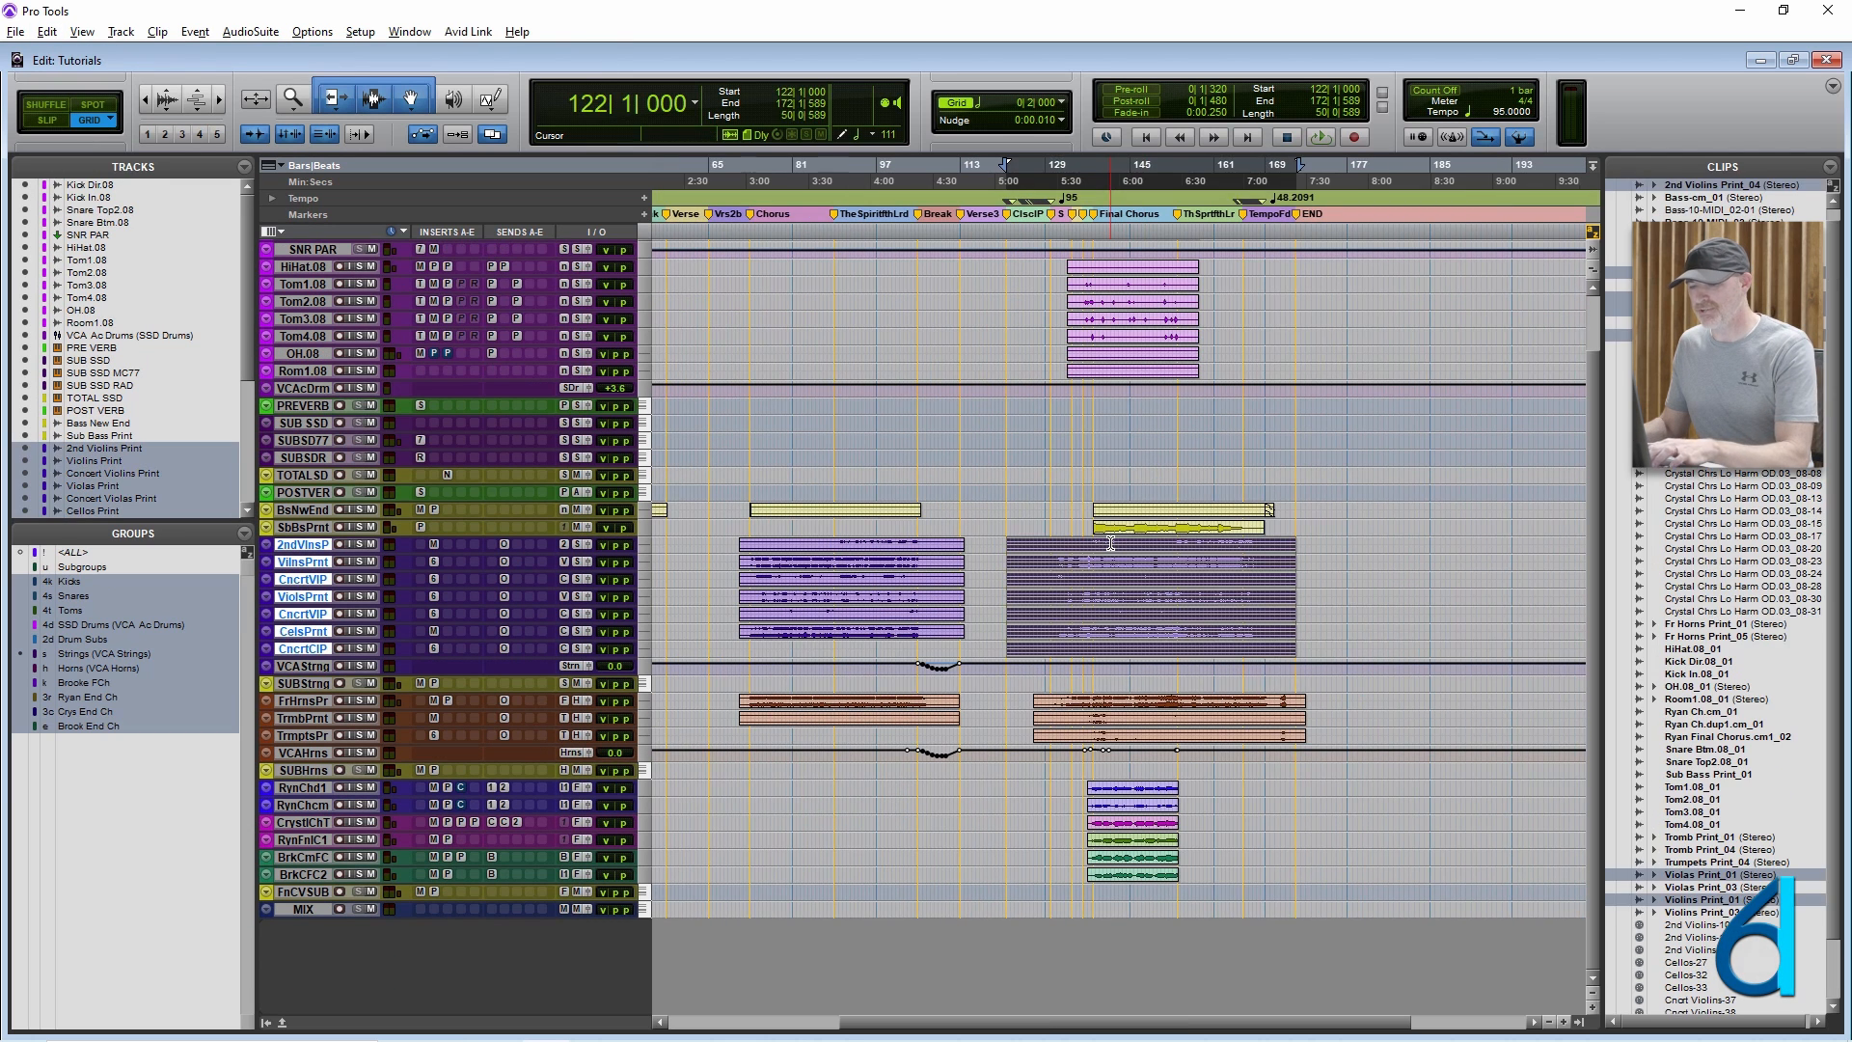
left_click(1111, 544)
key("ctrl+shift+g")
double_click(1110, 545)
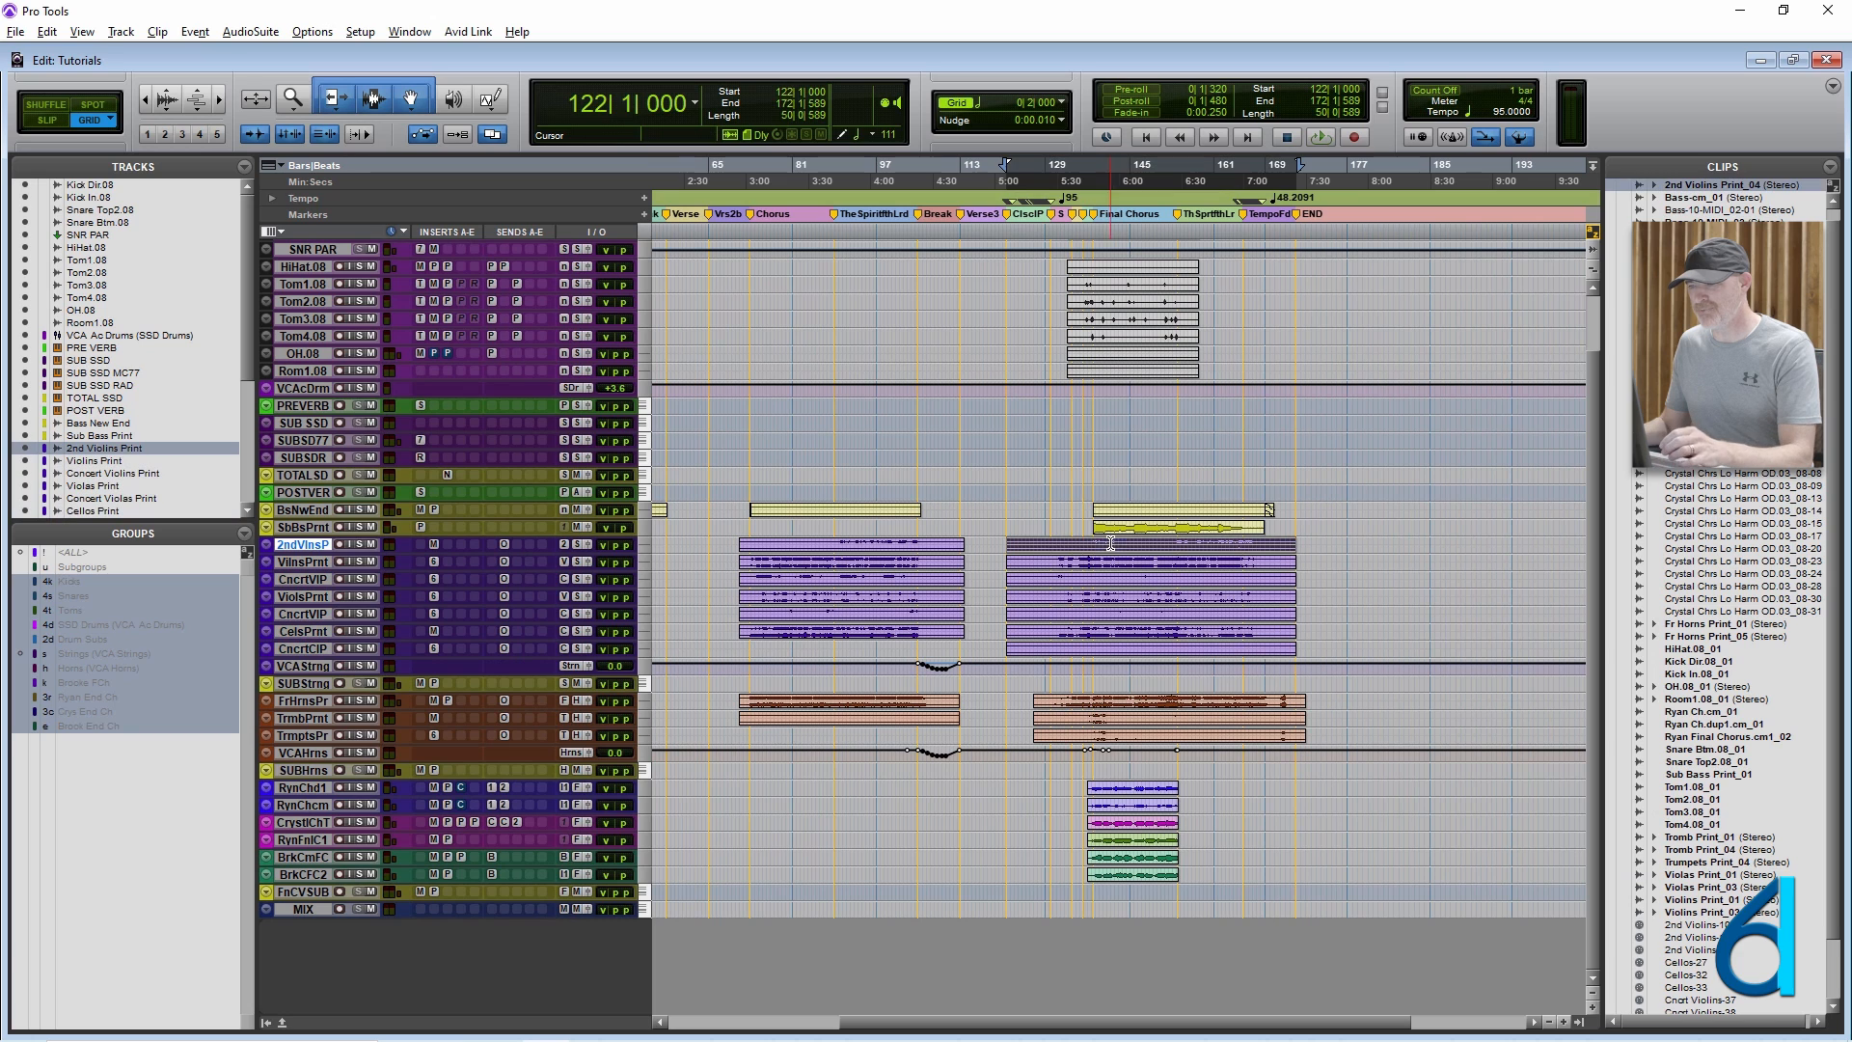
left_click(893, 551, "shift")
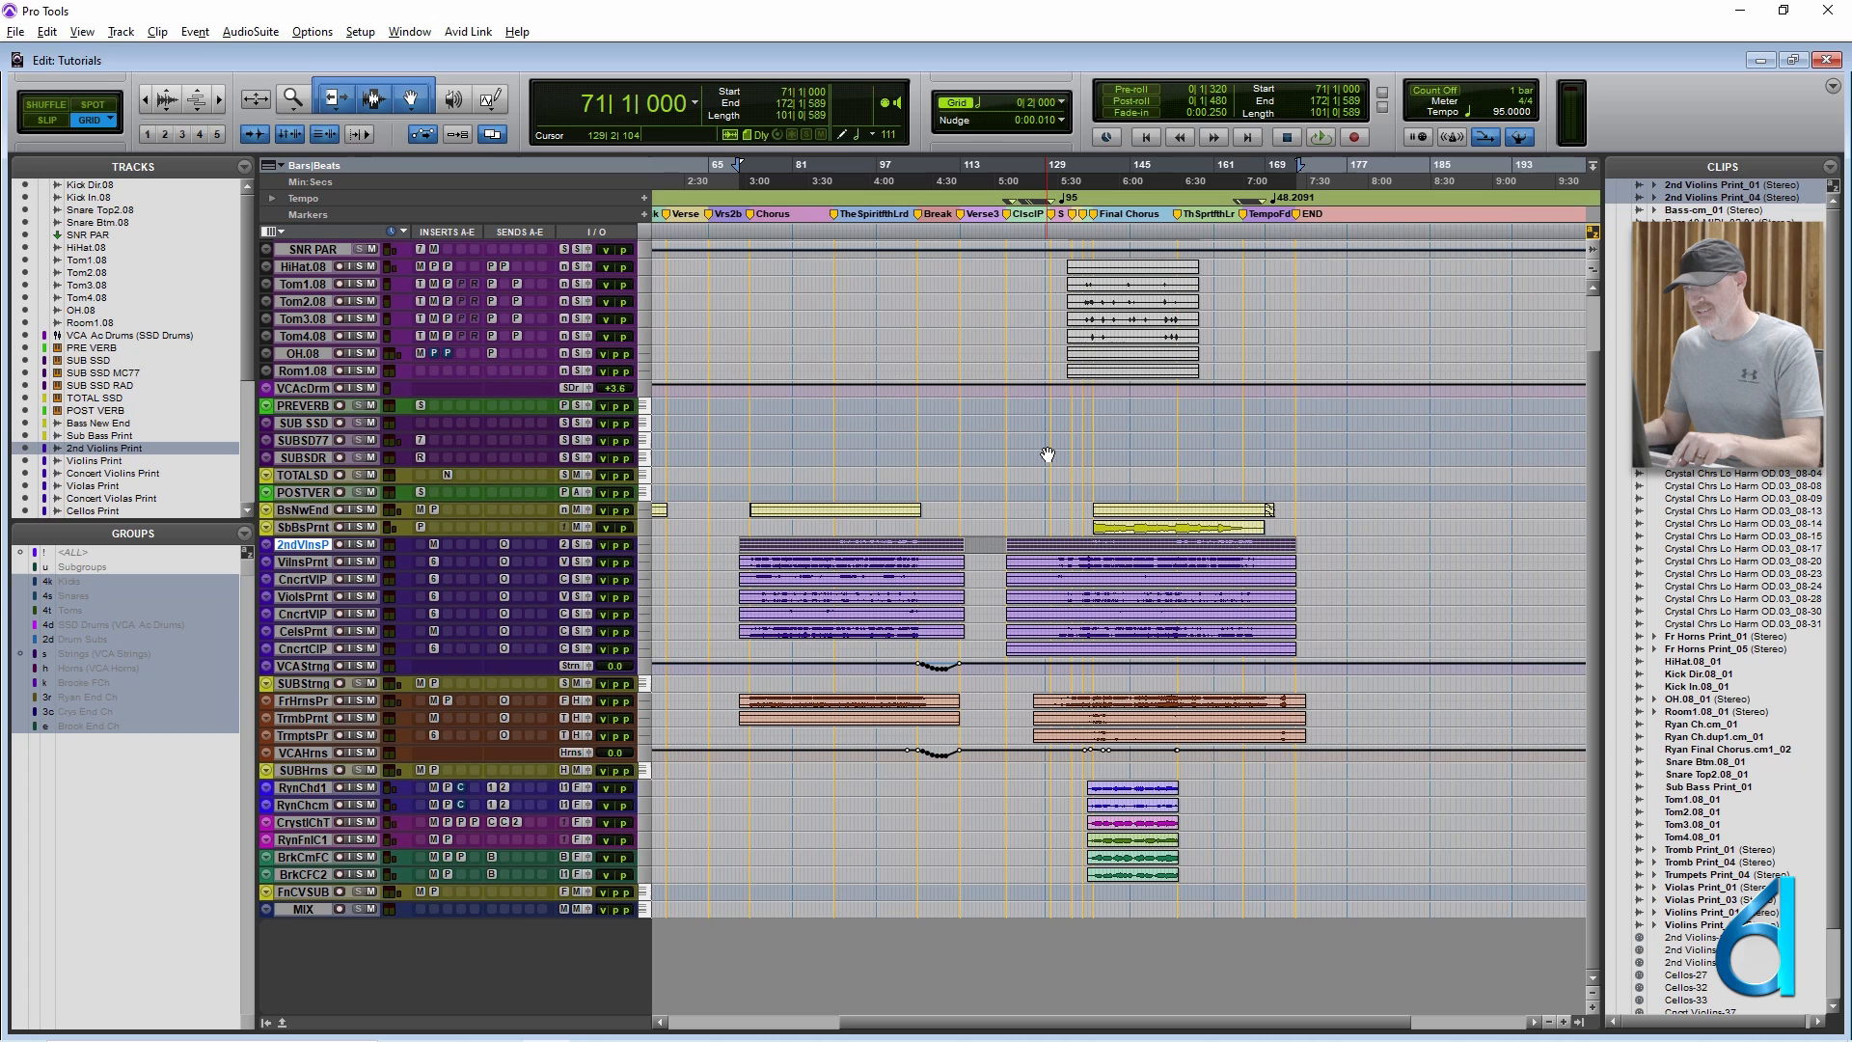
Try consolidating the two selected 2nd Violins clips, undo it, and place the edit cursor in the gap at bar 118.
key("alt+shift+3")
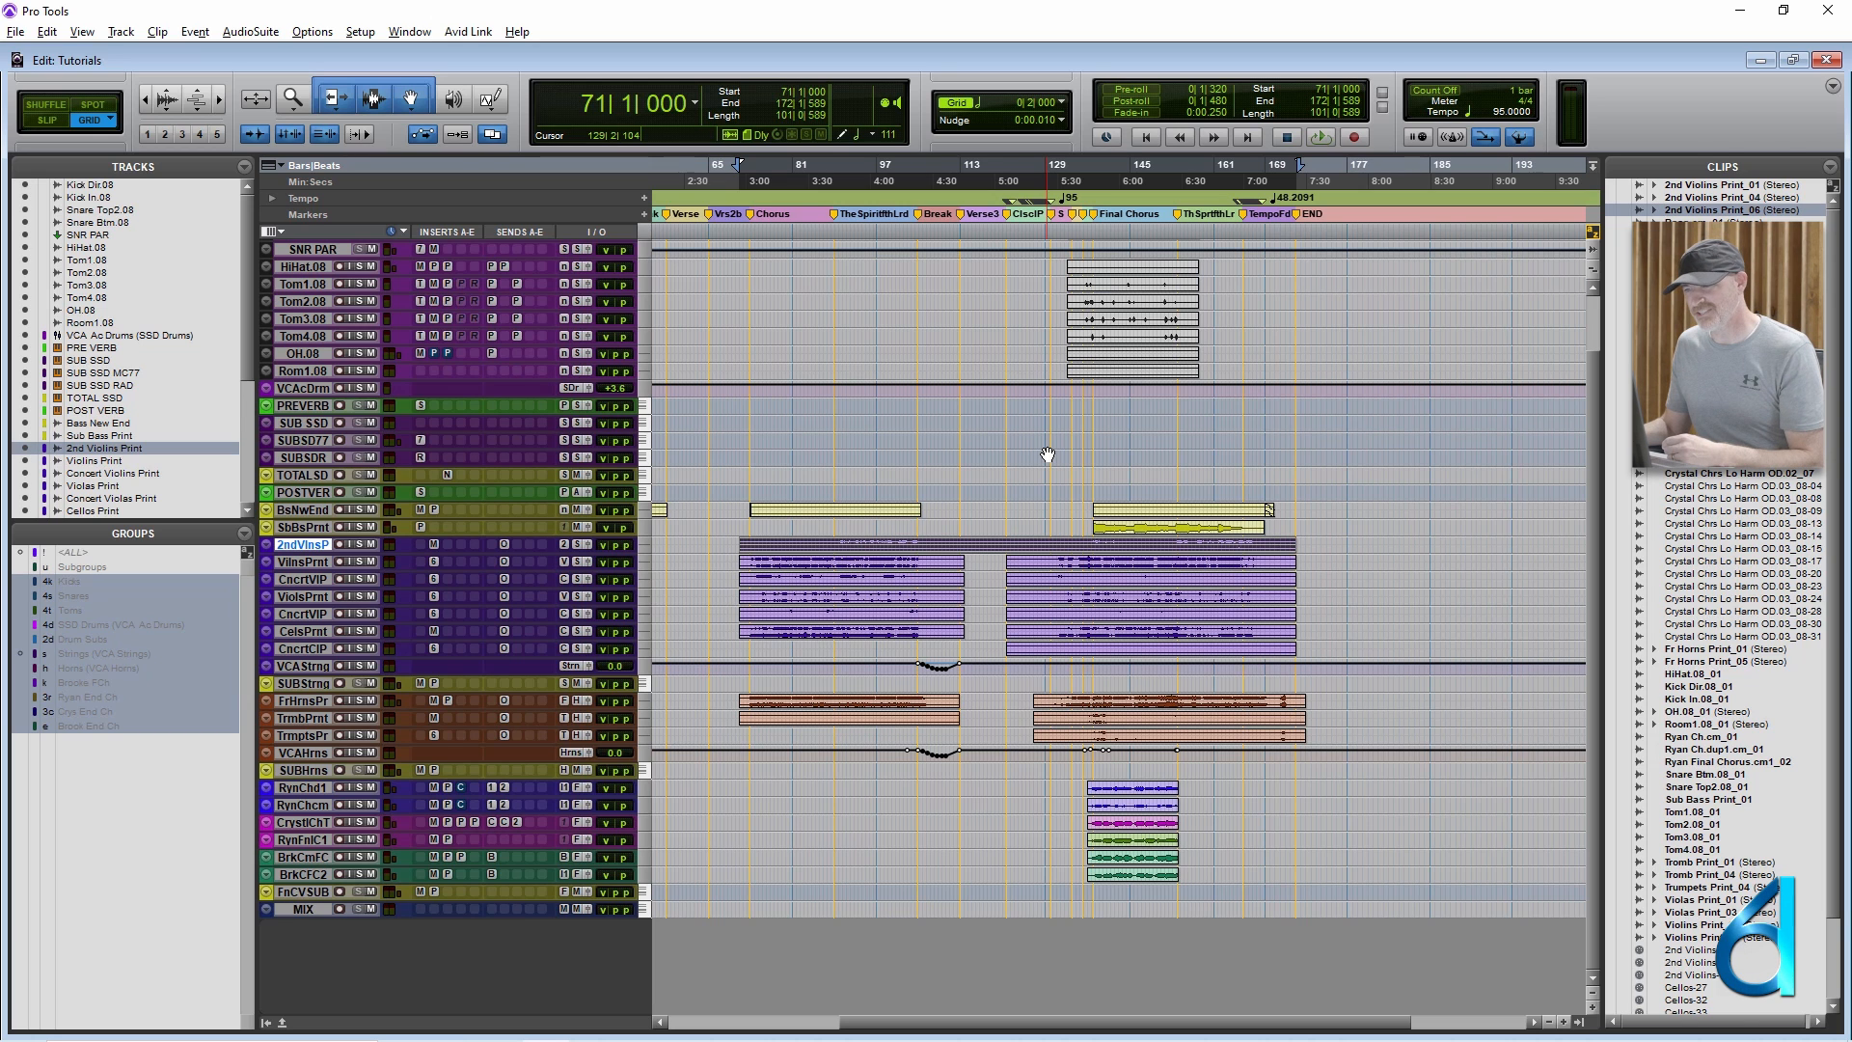
key("ctrl+z")
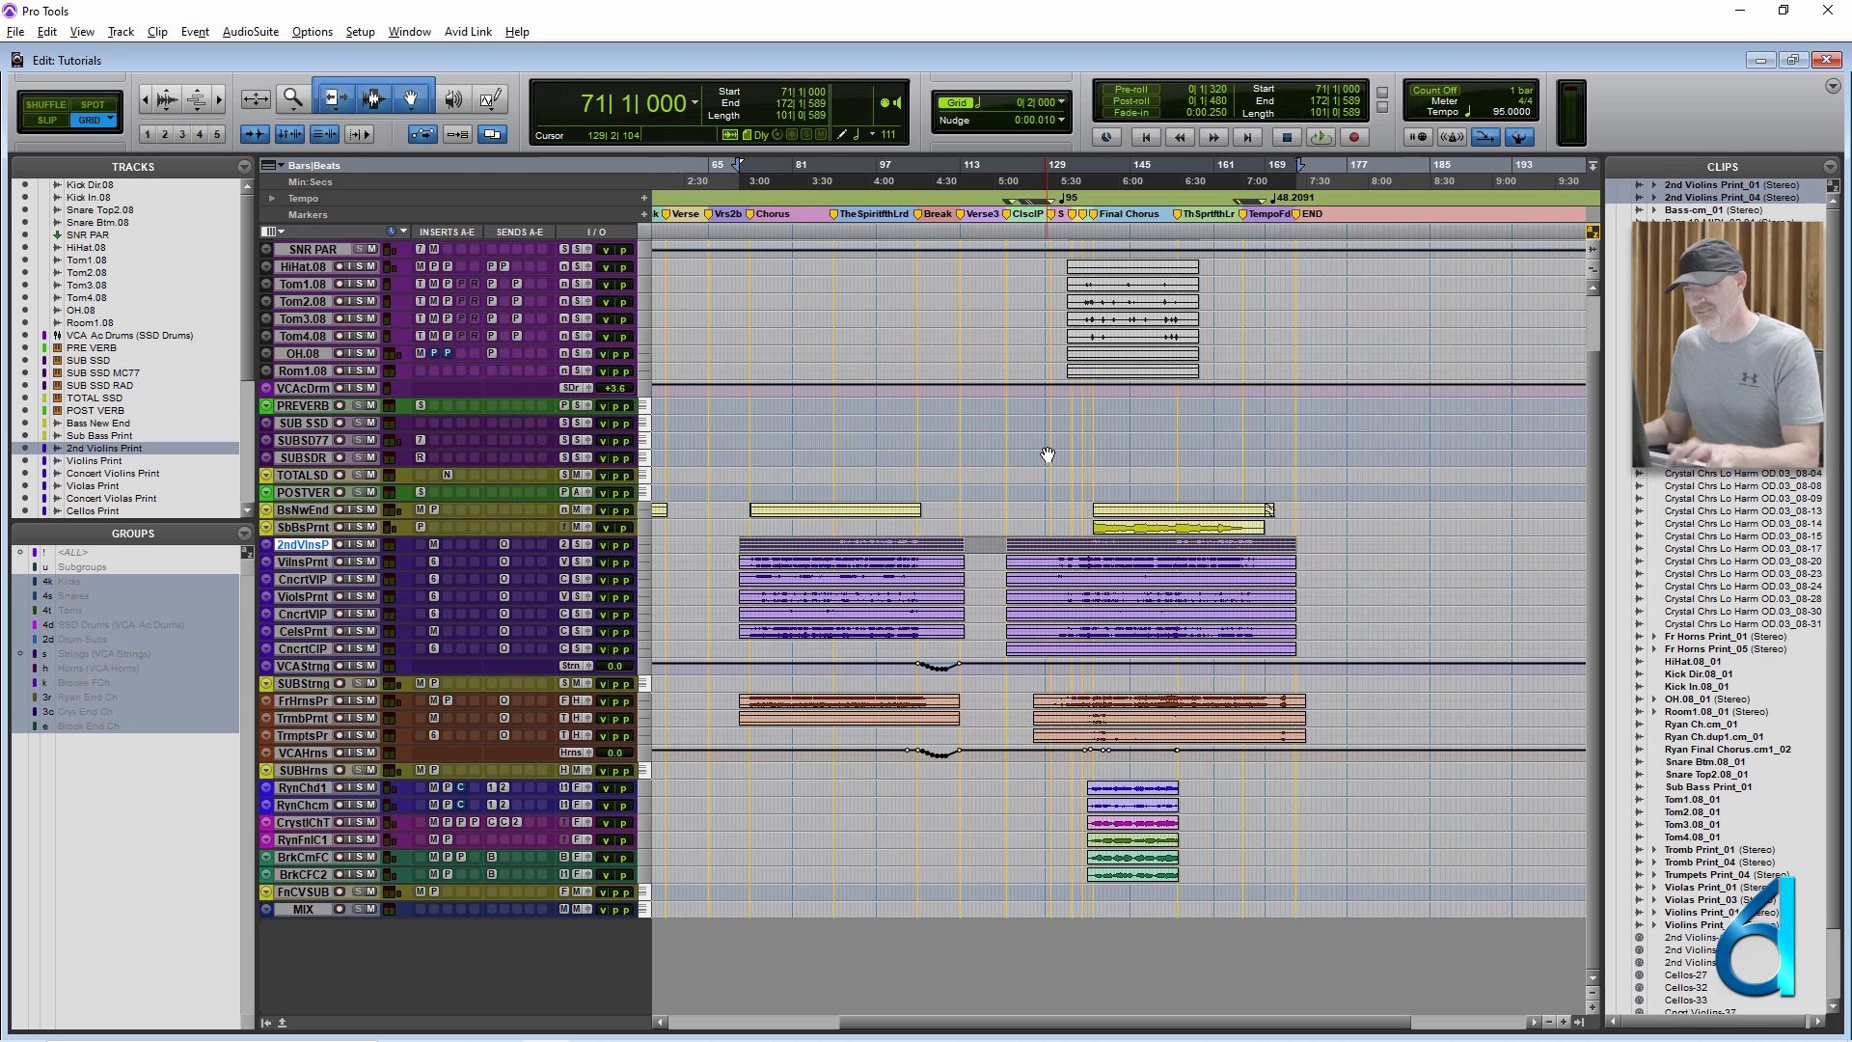
left_click(985, 541)
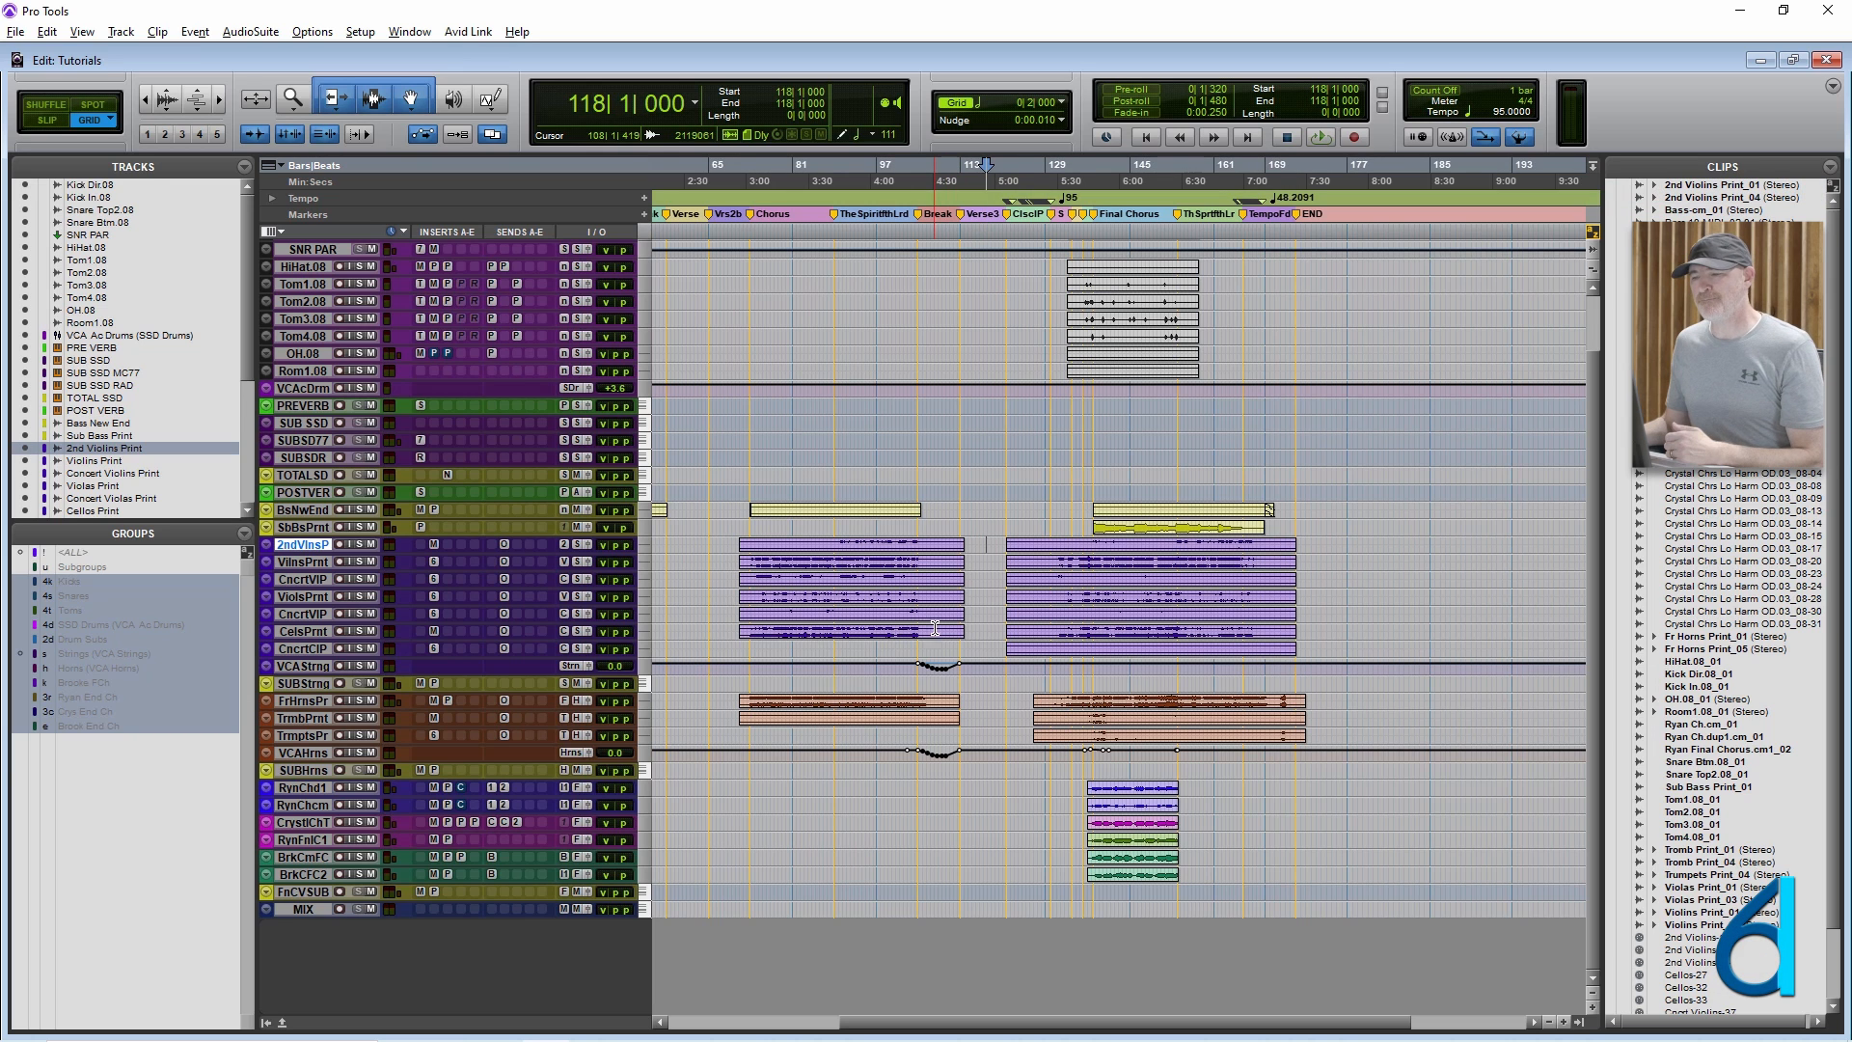
Review the shortcuts of the Edit commands and of the group commands, such as New Group and Suspend All Groups.
left_click(46, 32)
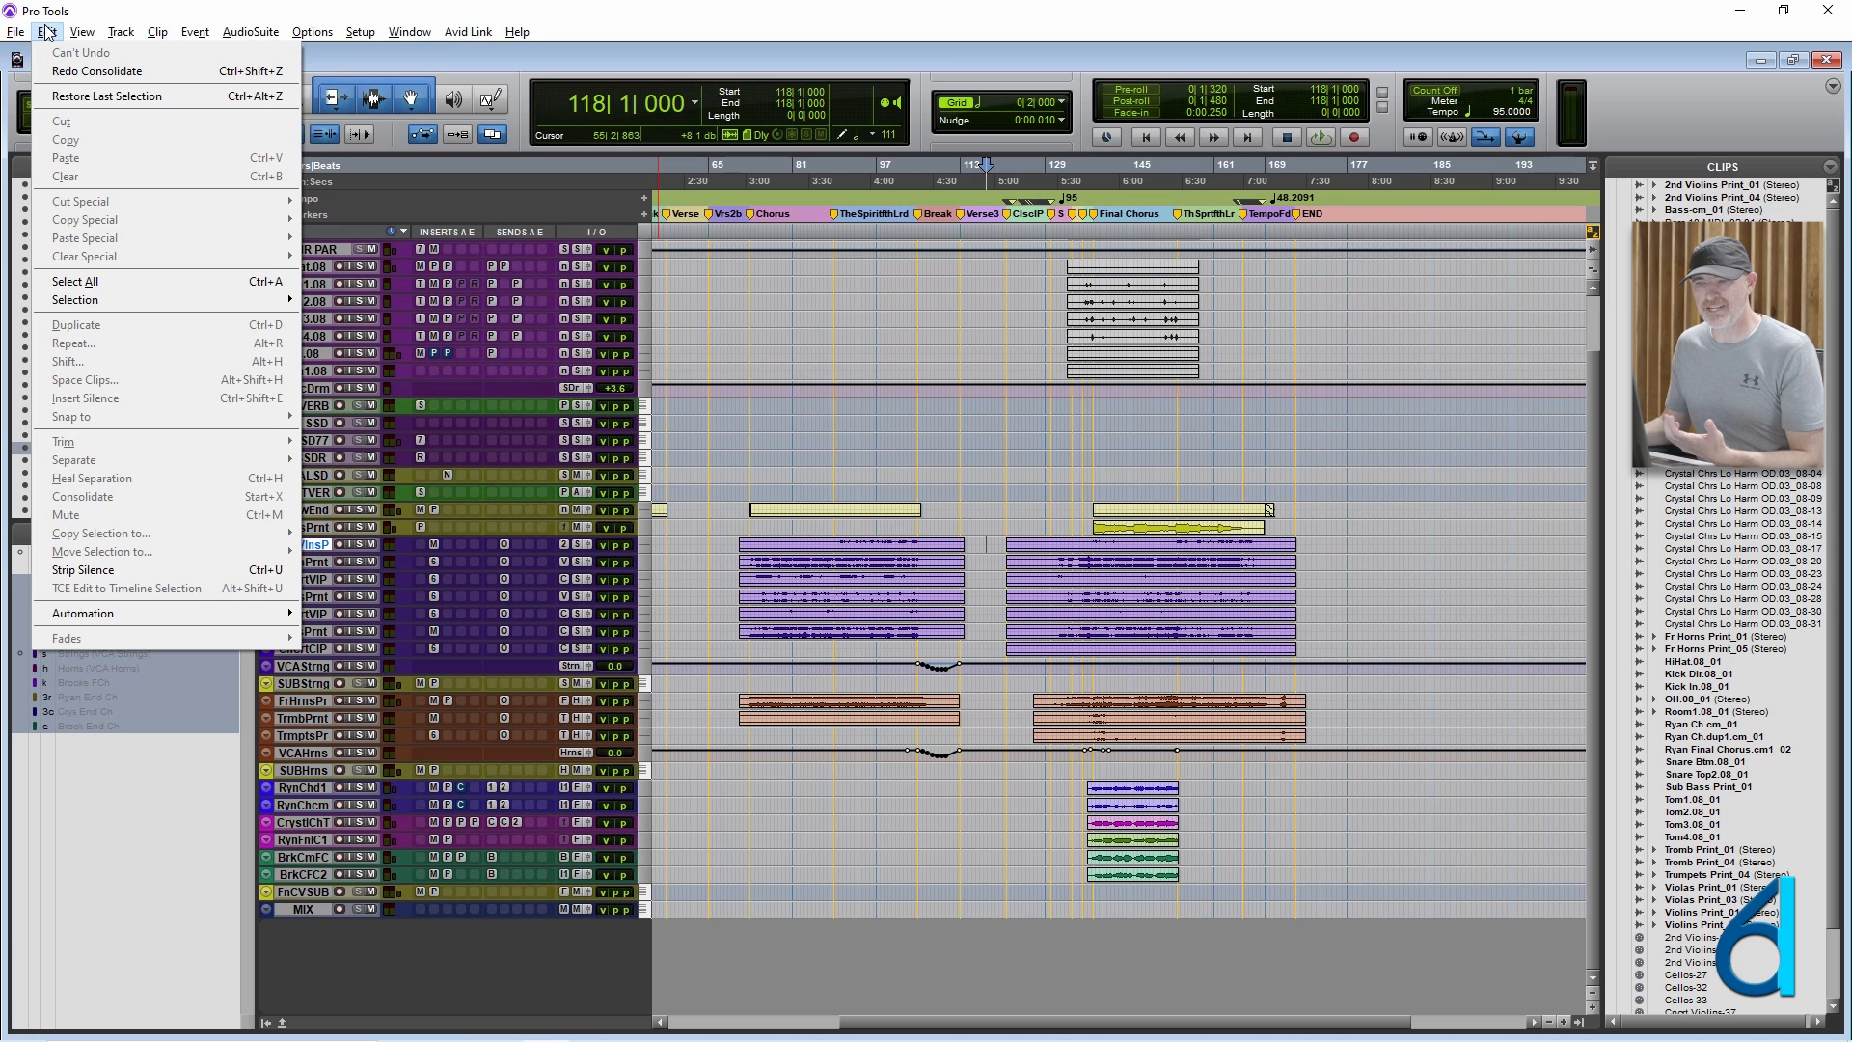
left_click(46, 31)
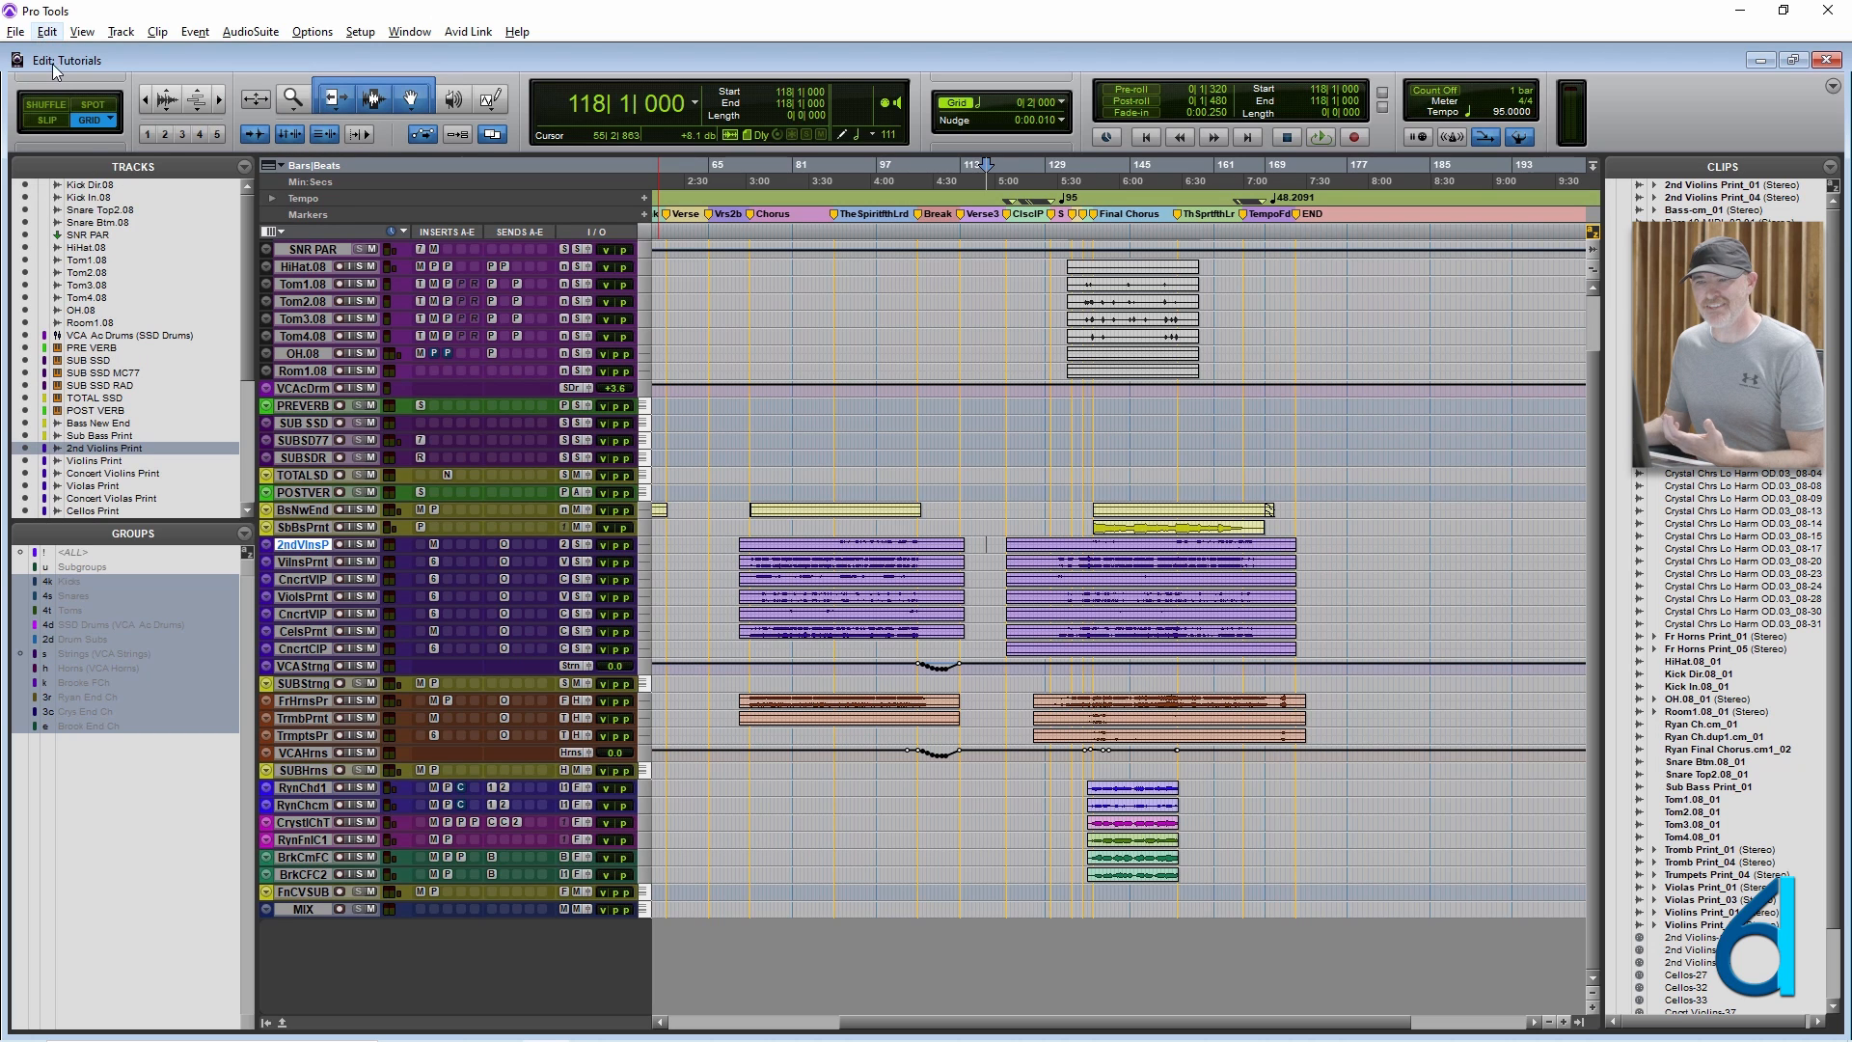
left_click(244, 534)
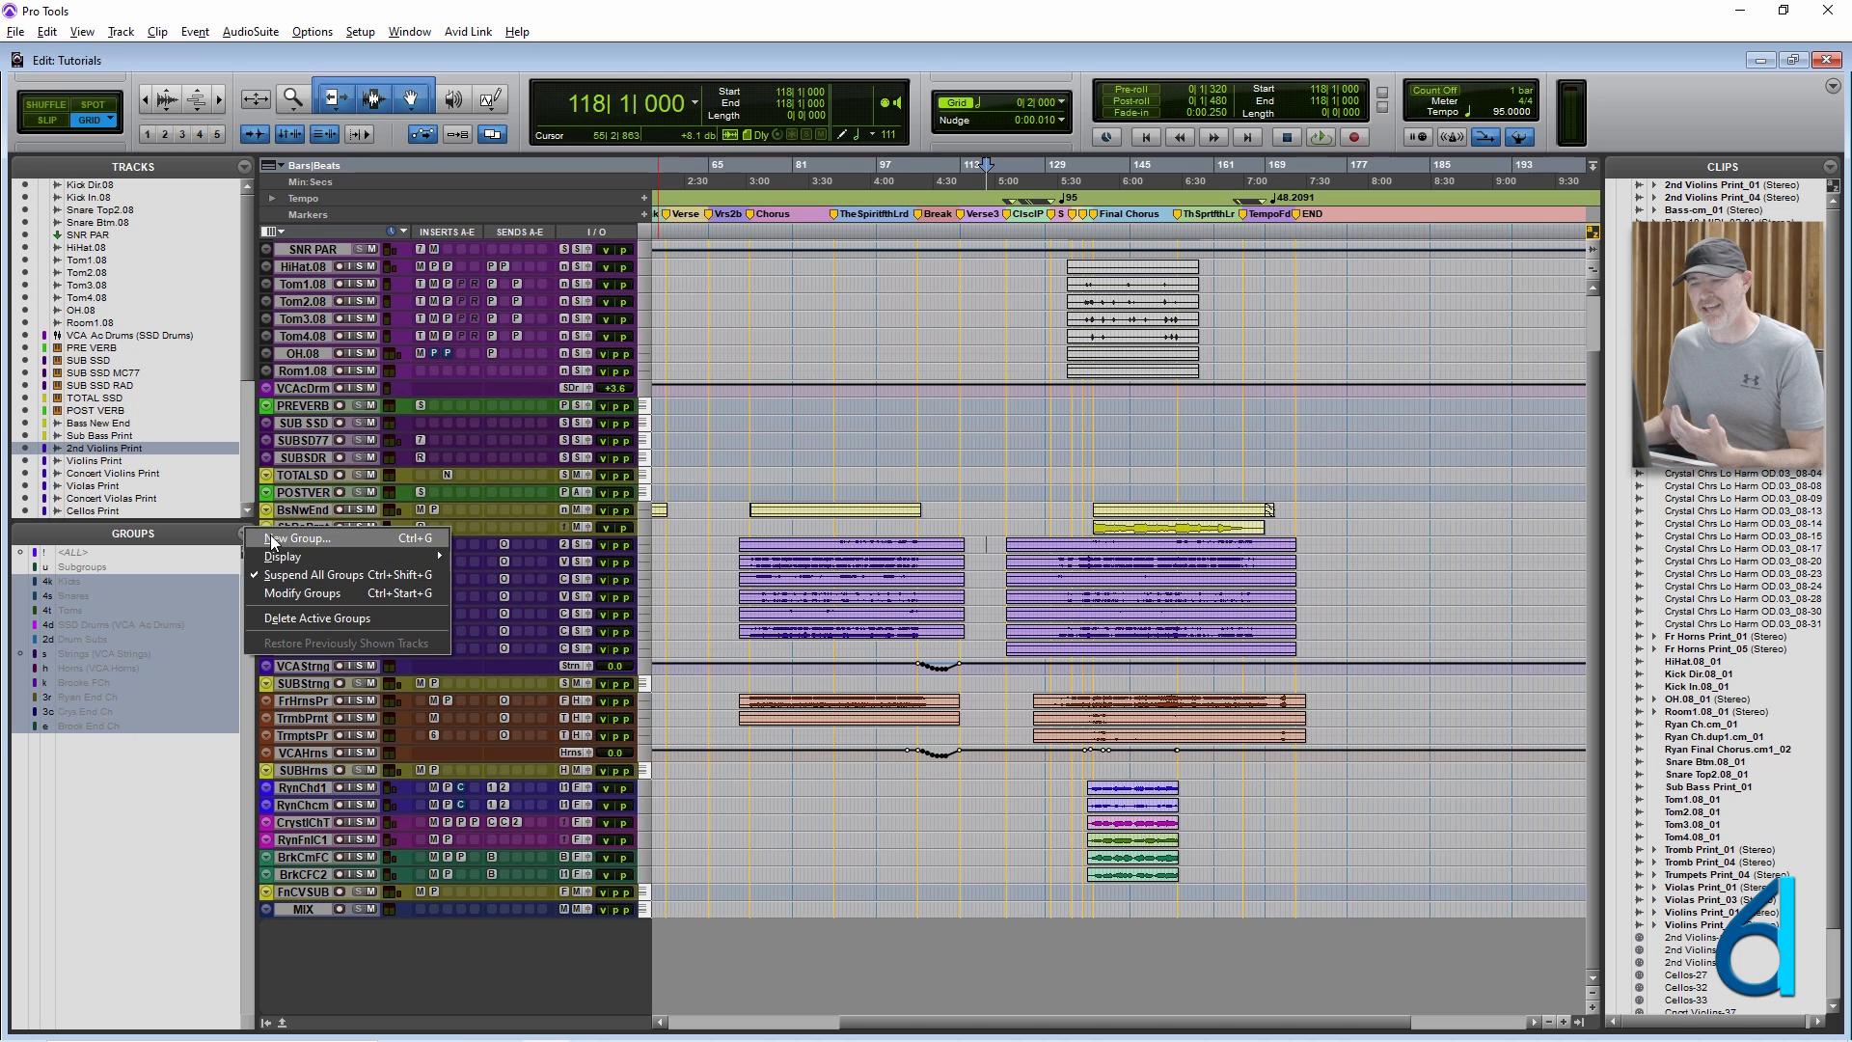
left_click(193, 537)
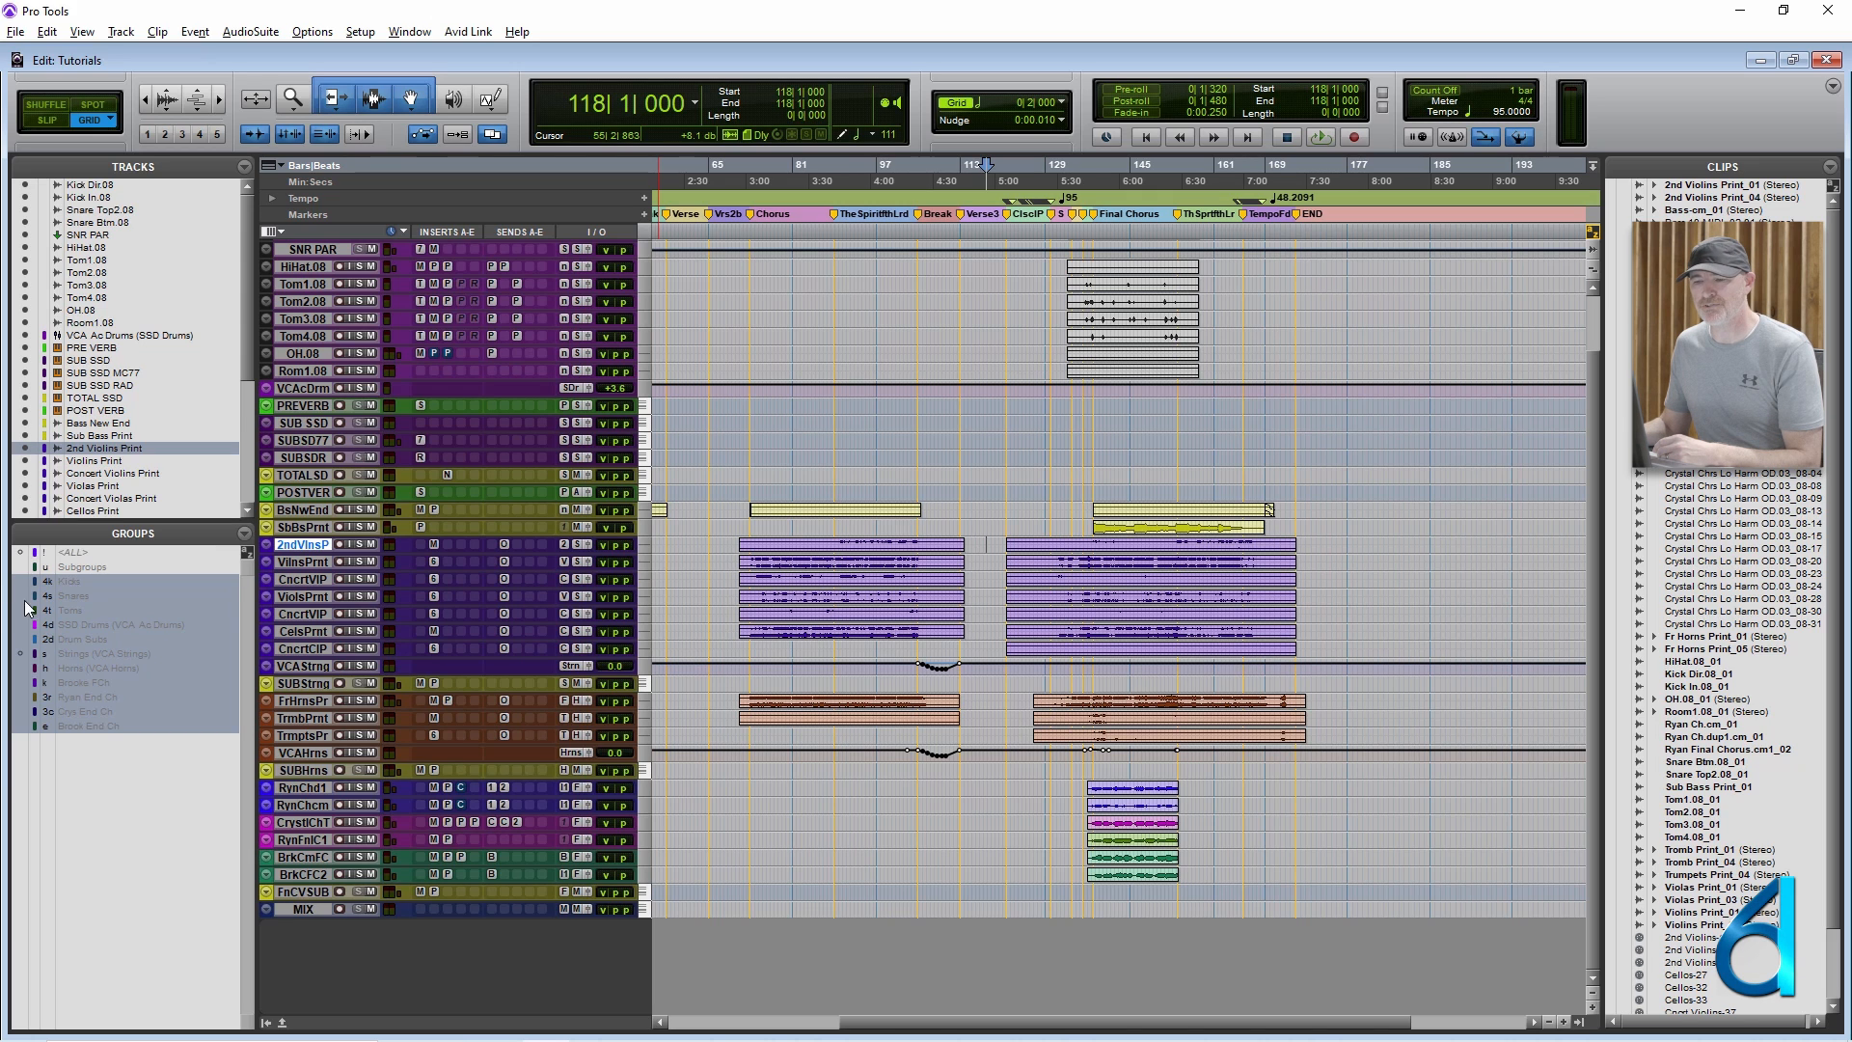
Deselect the 2nd Violins Print track and review the Other Displays view options and their shortcuts.
left_click(317, 546)
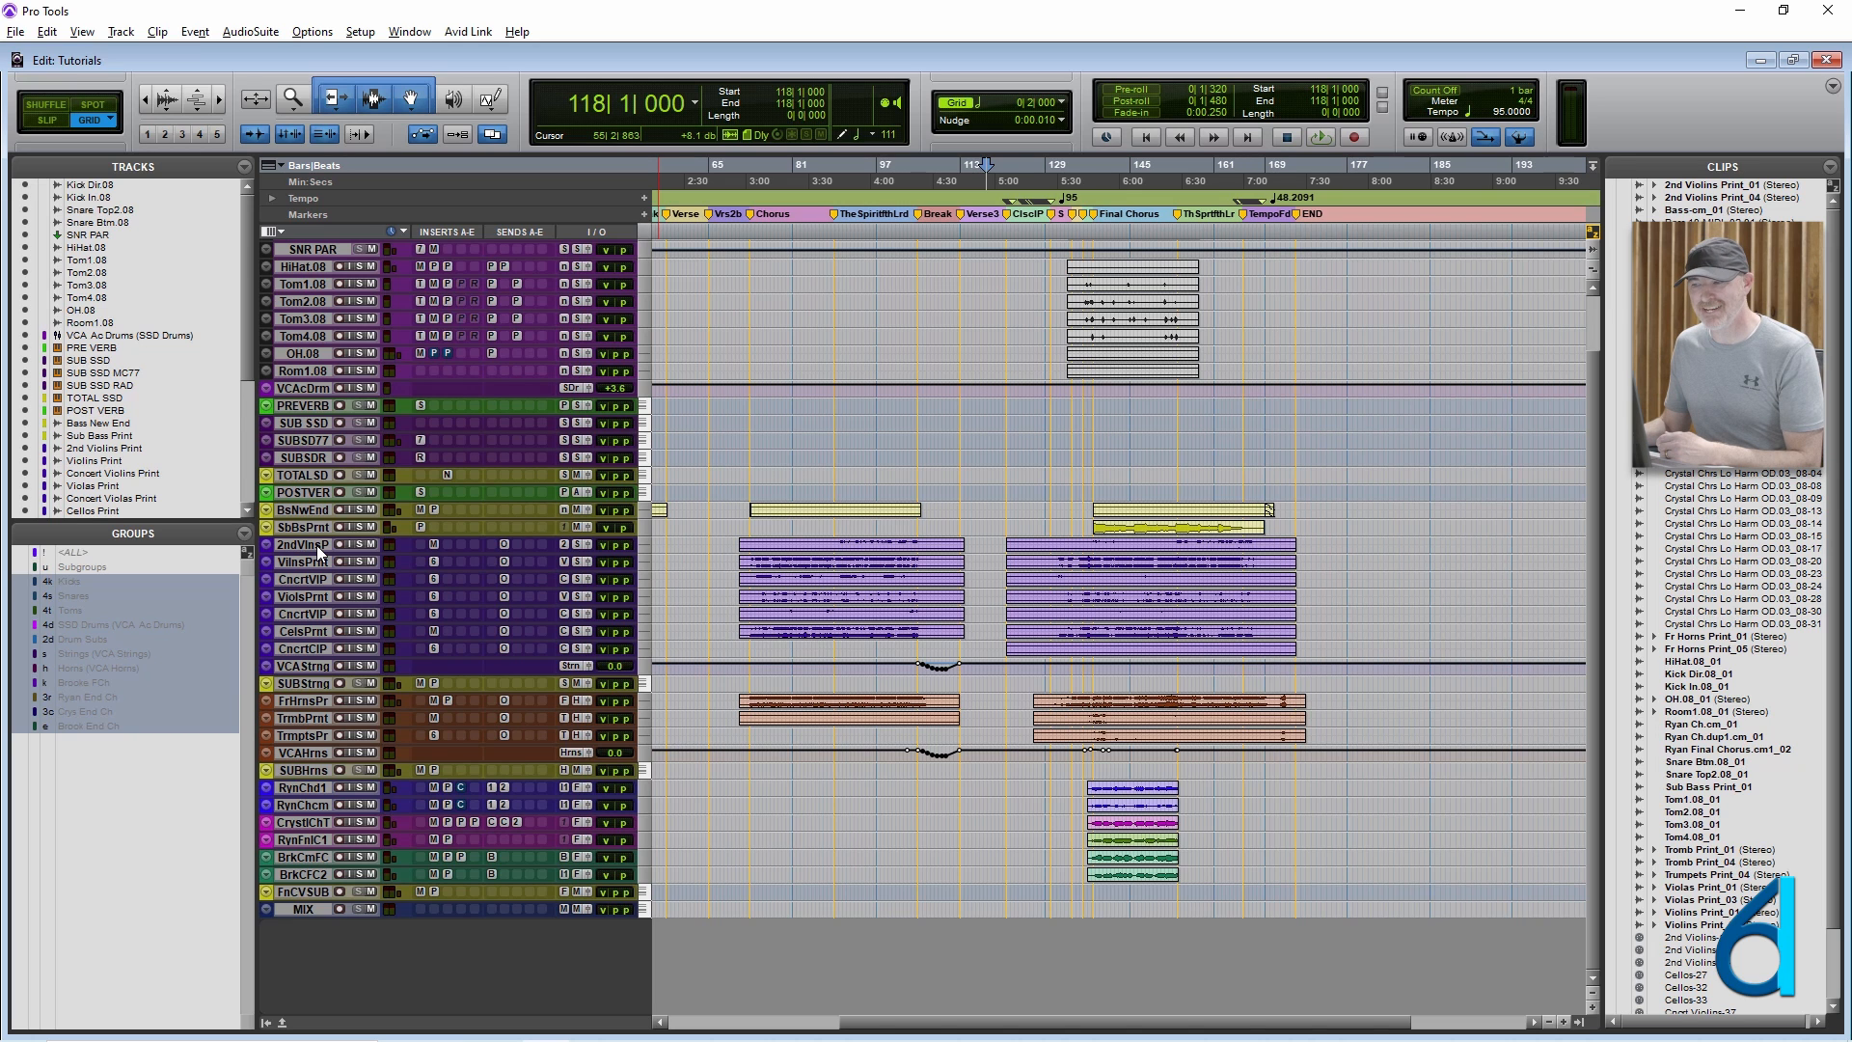
scroll(1001, 448, "up", 3)
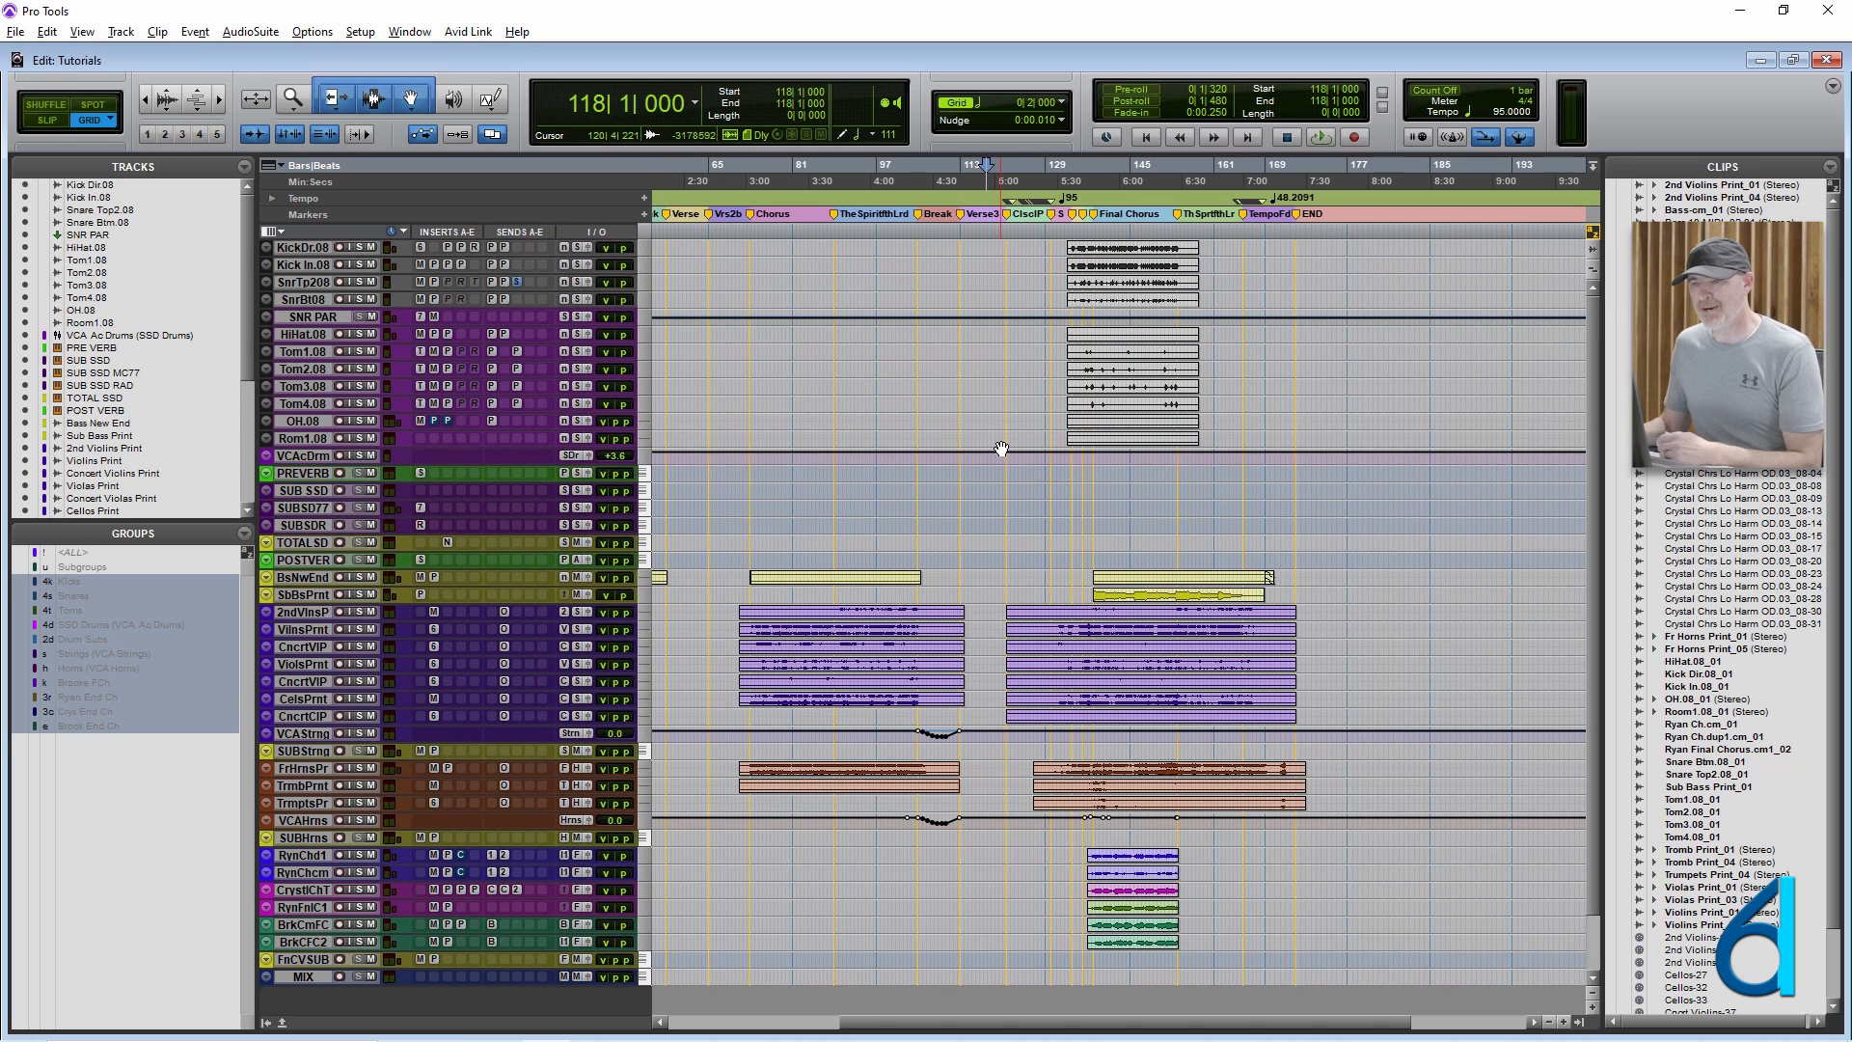
left_click(83, 37)
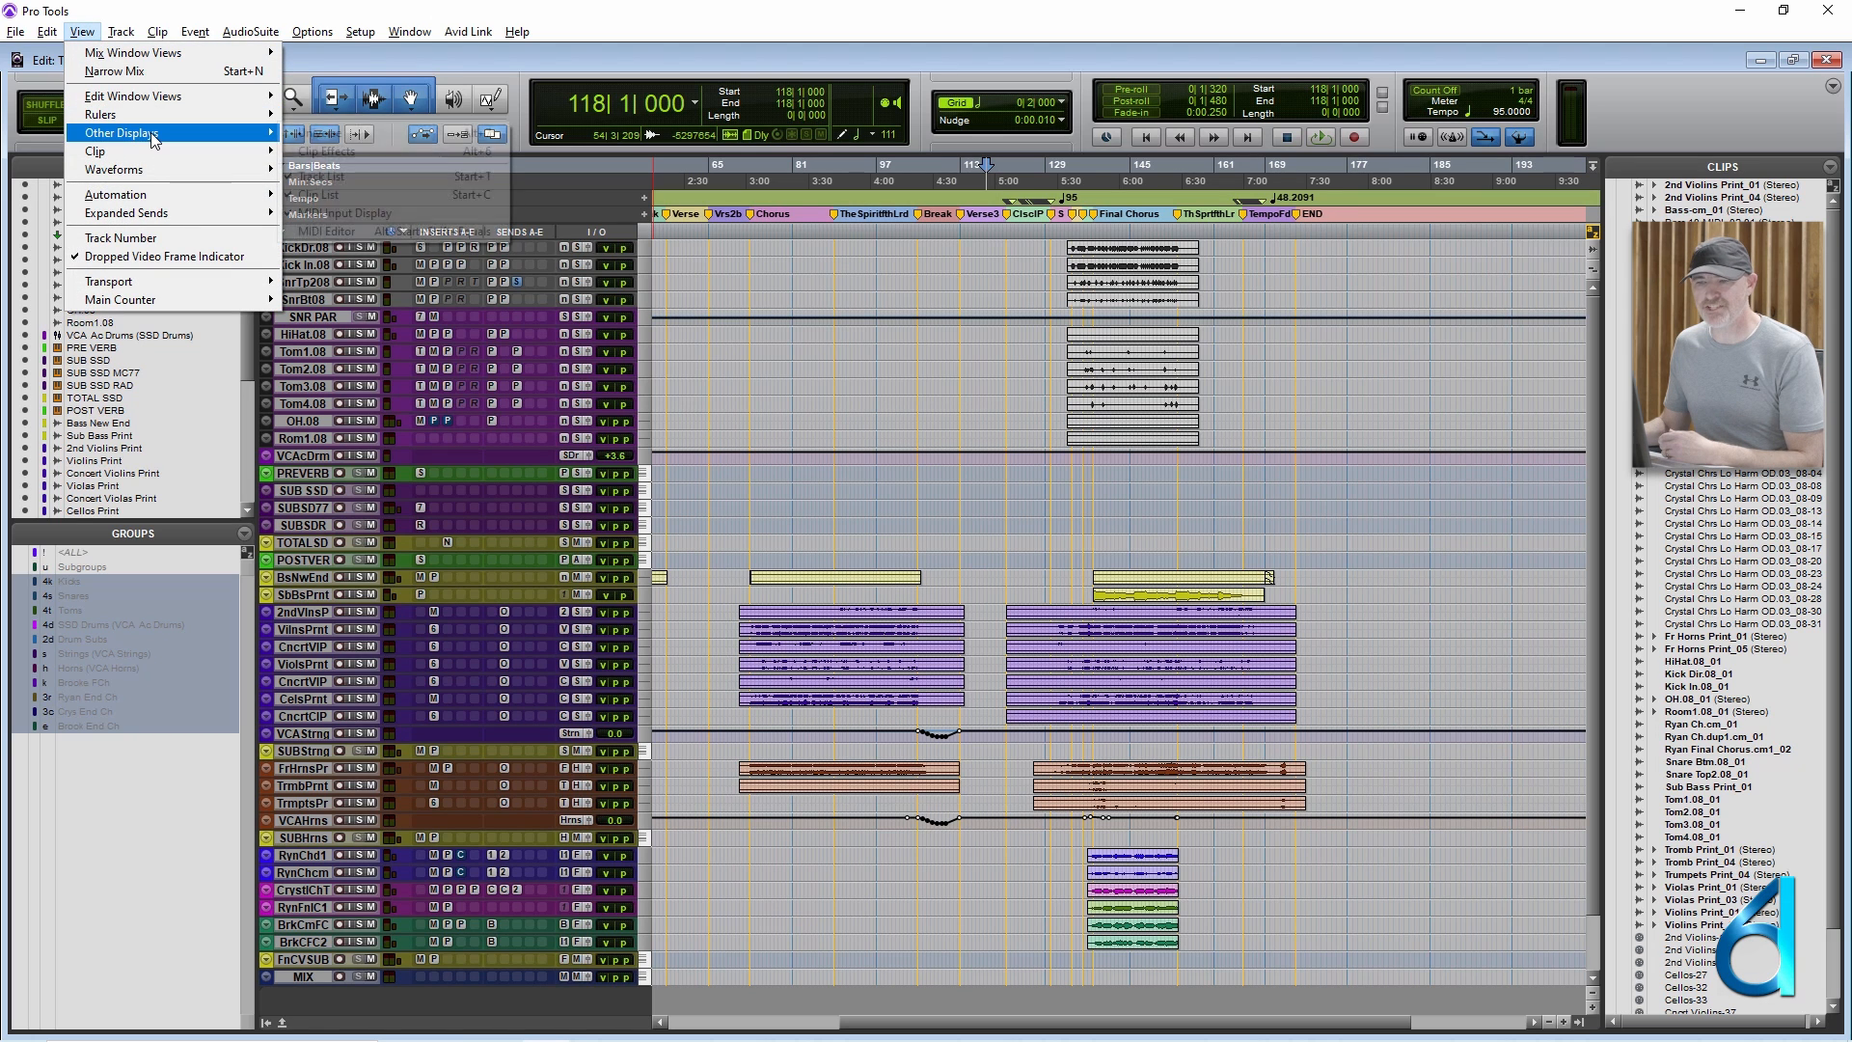
mouse_move(150, 131)
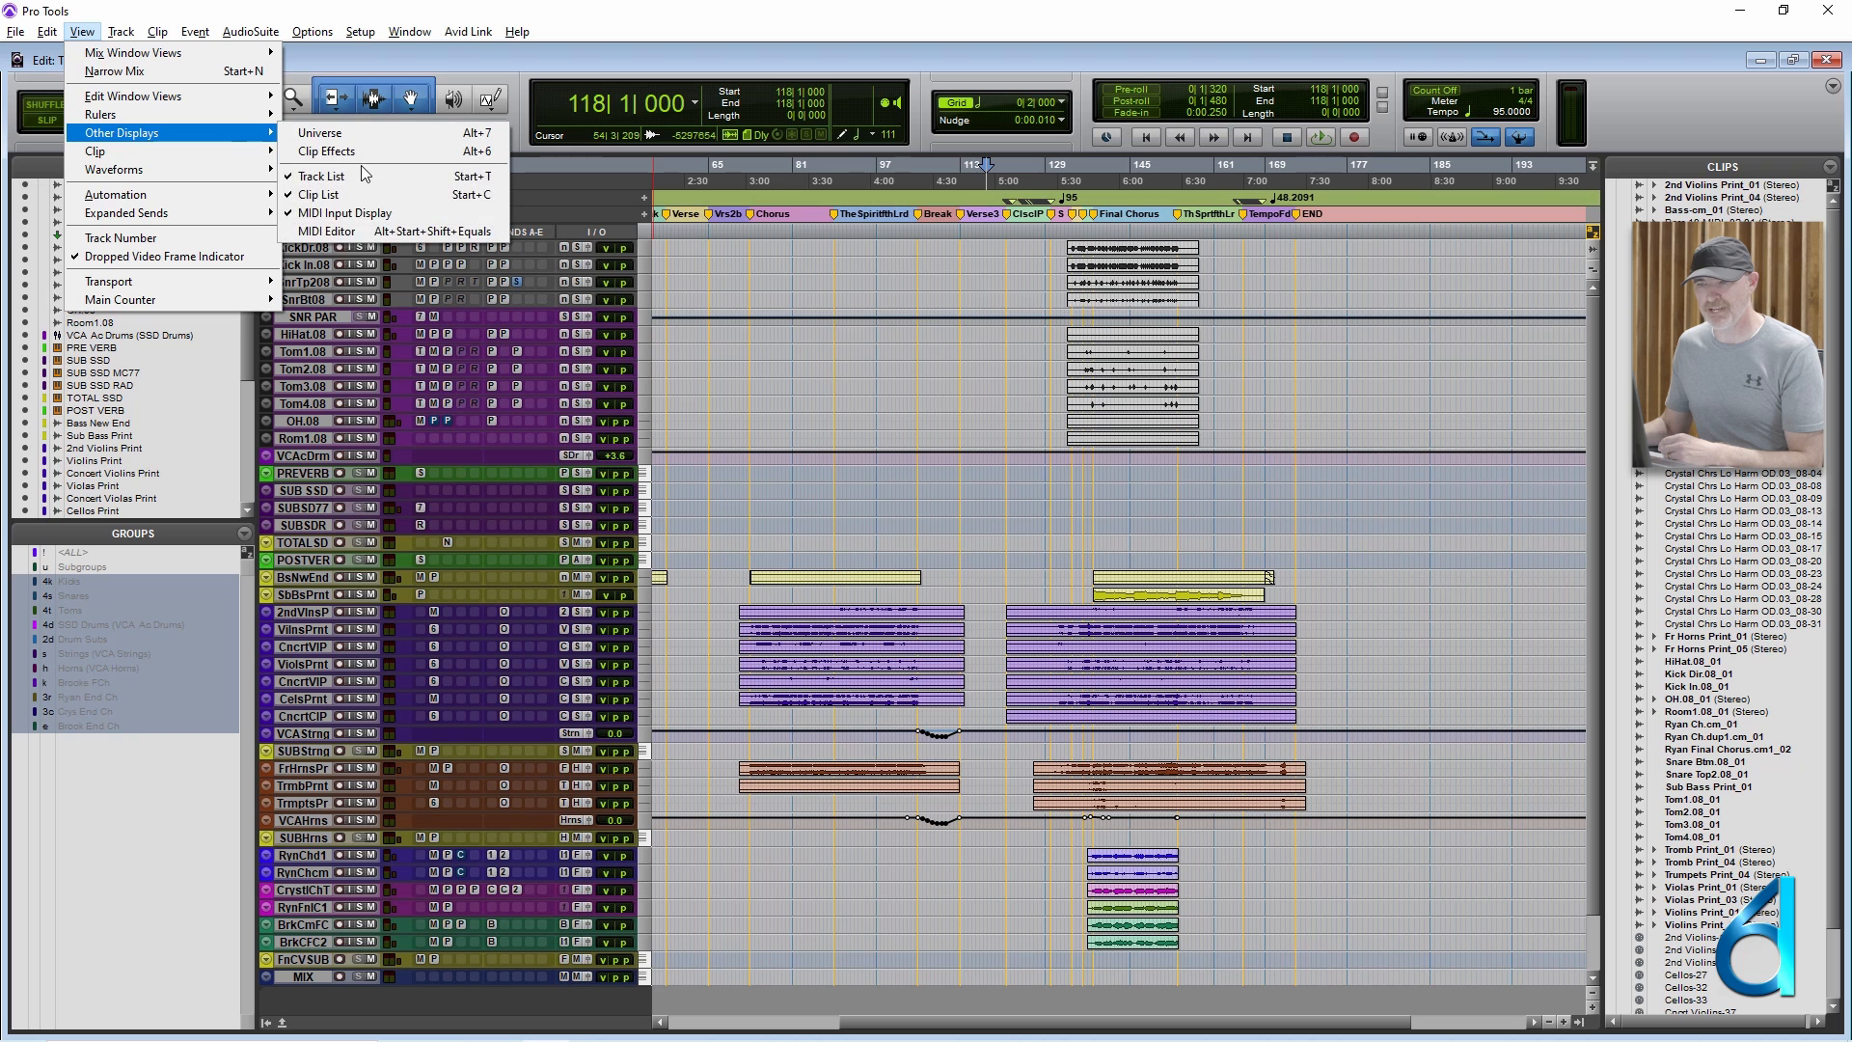
left_click(503, 69)
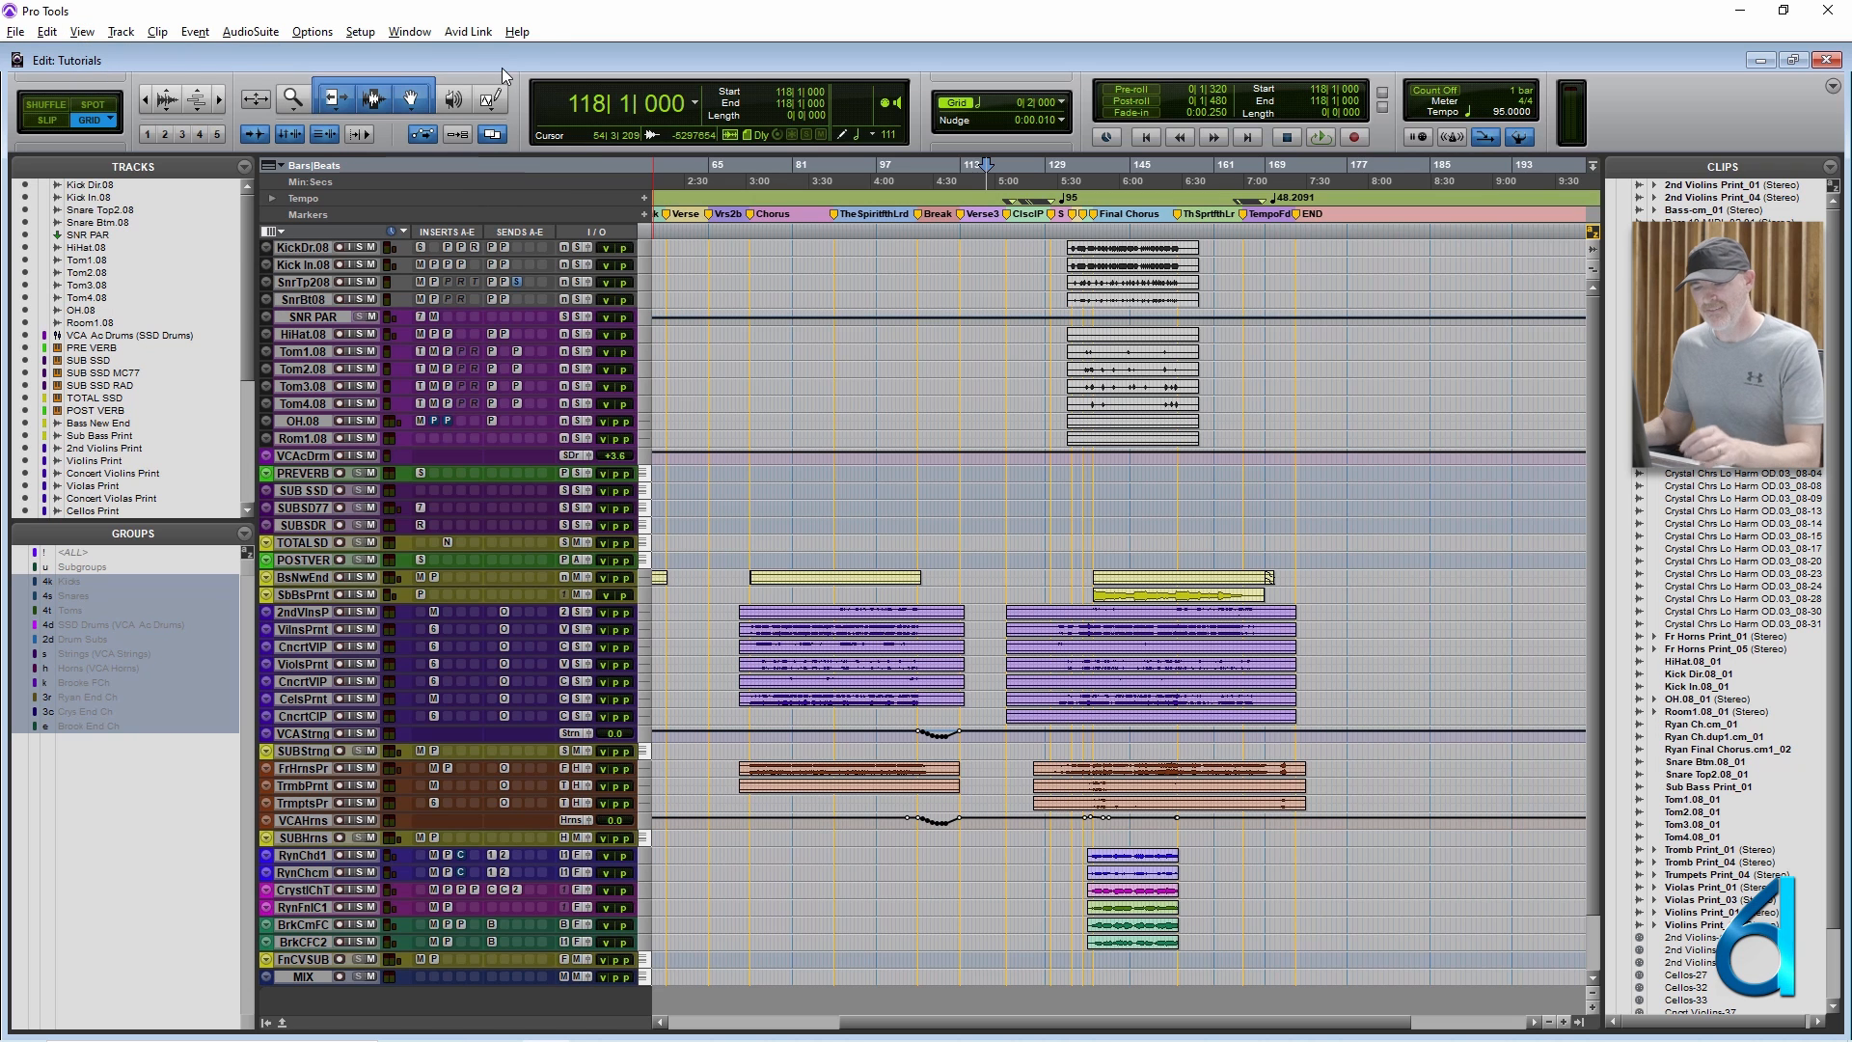
Hide the Tracks, Groups and Clips lists at both sides of the Edit window and show them again.
key("ctrl+alt+super+l")
key("ctrl+alt+super+r")
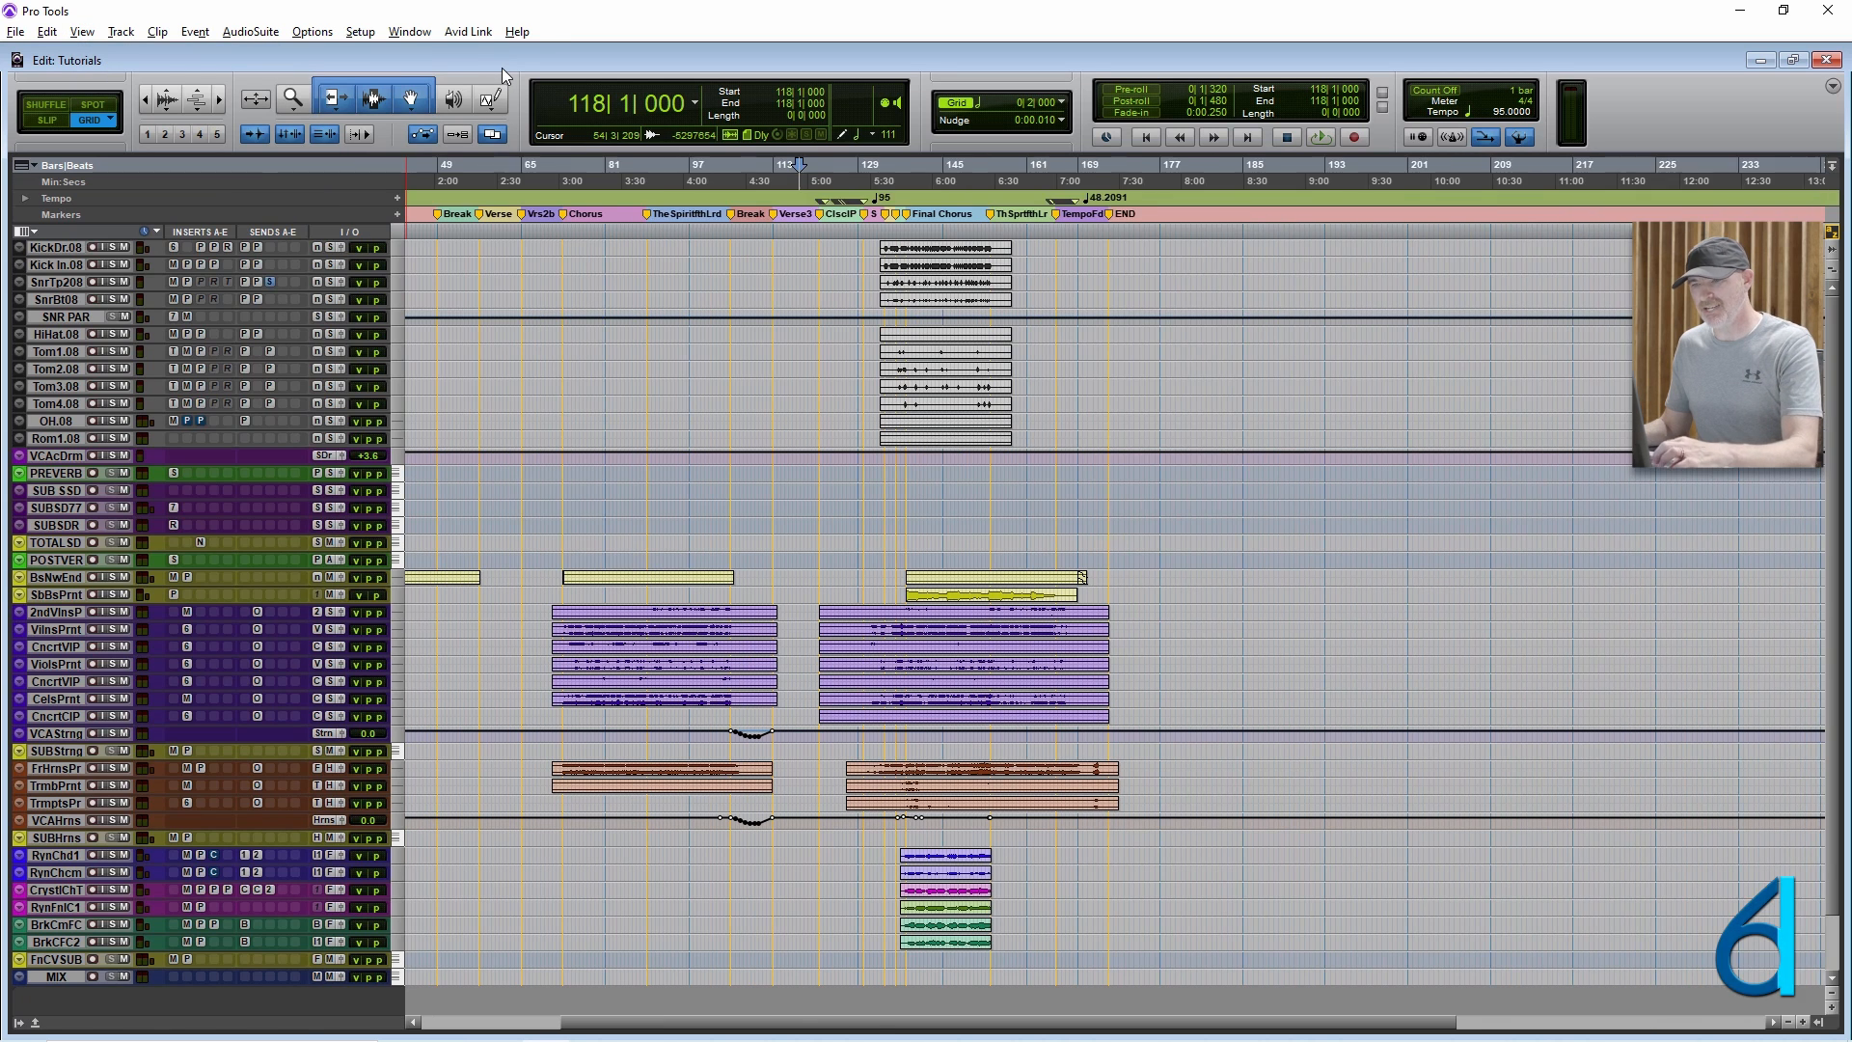
key("ctrl+alt+super+l")
key("ctrl+alt+super+r")
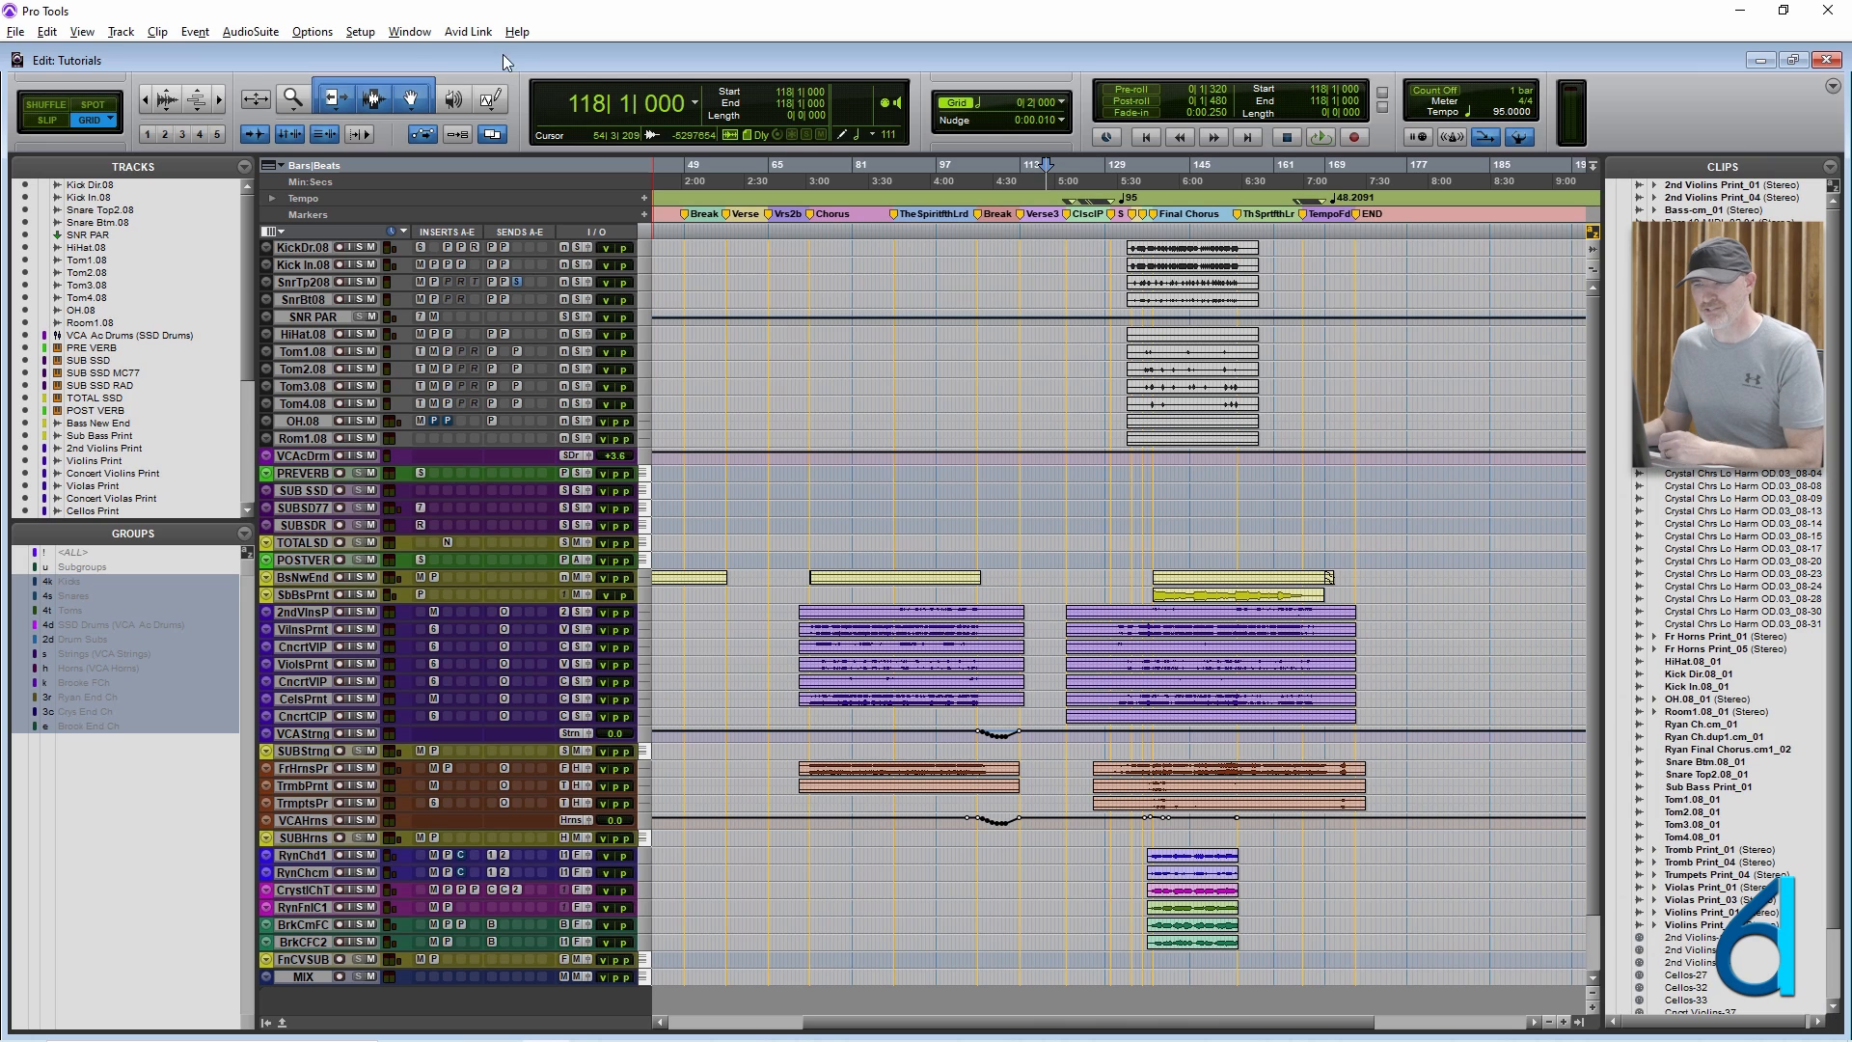
Review the shortcuts of the Track commands and of the Clip commands, such as Group, Ungroup and Regroup.
left_click(123, 32)
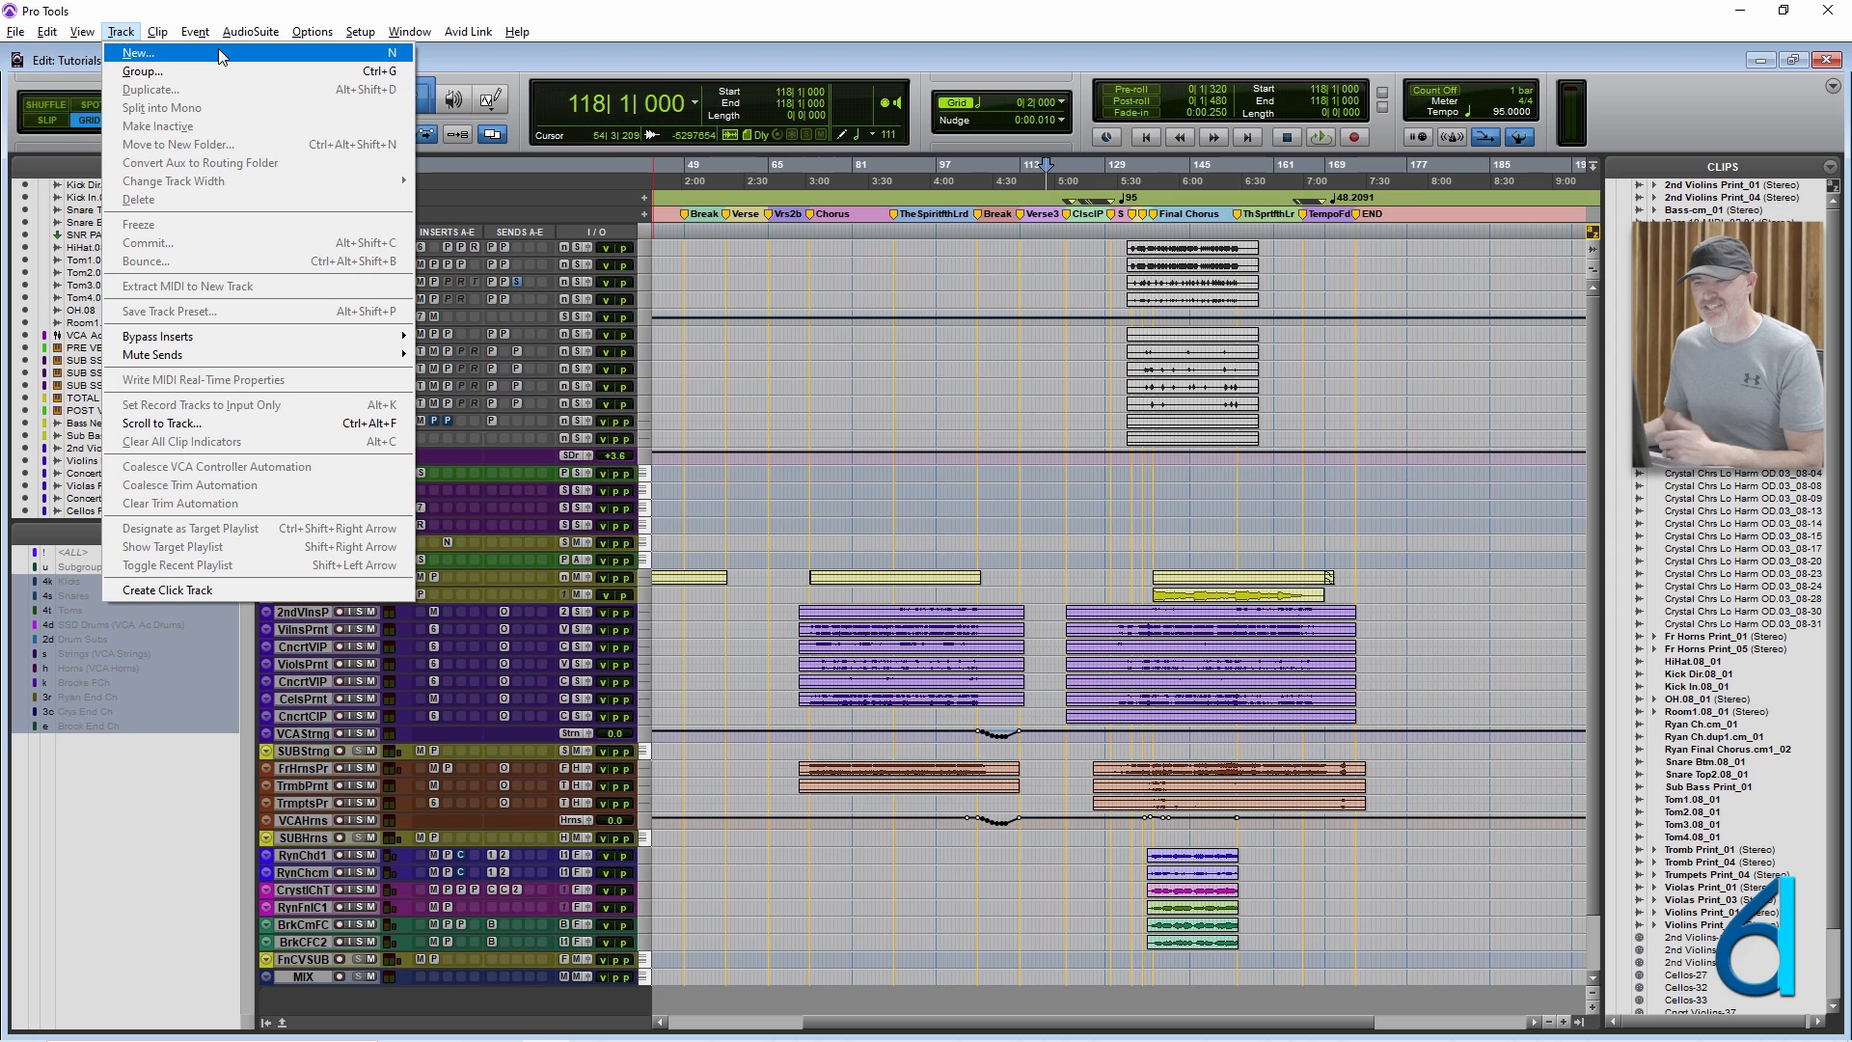
mouse_move(160, 37)
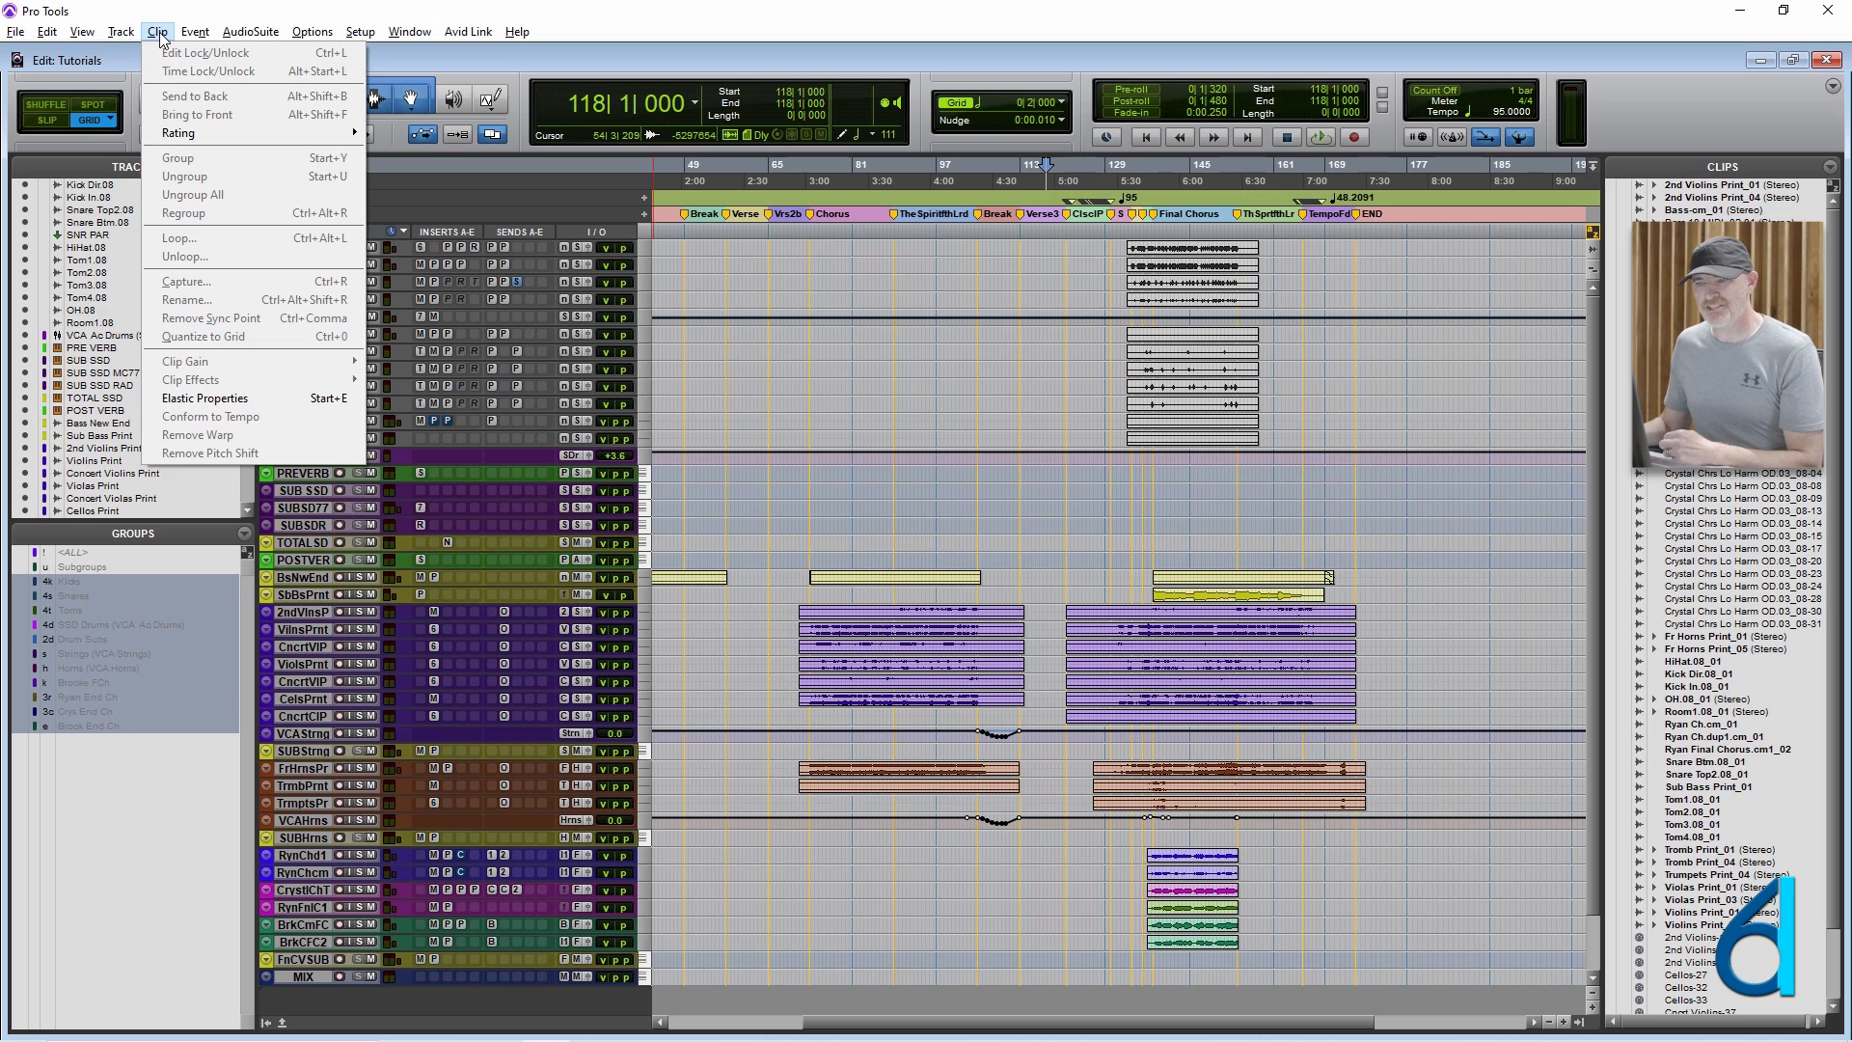
left_click(159, 33)
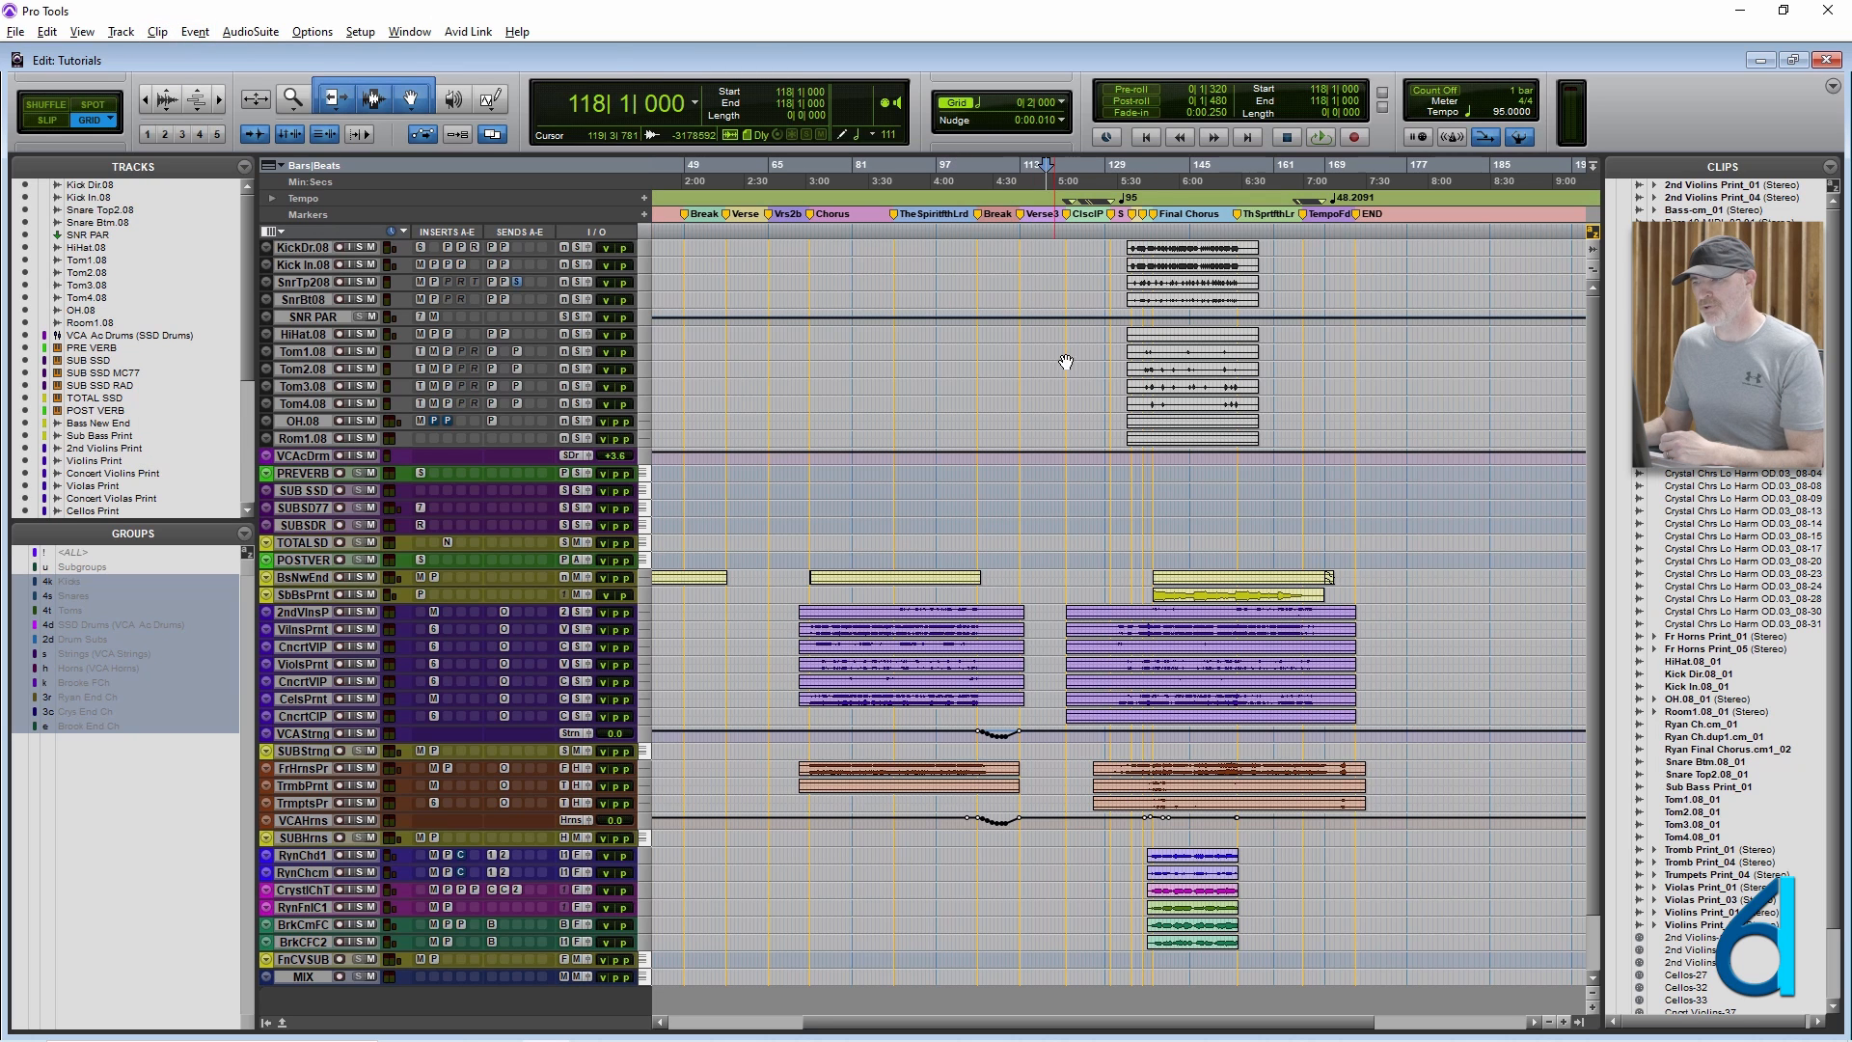
Select both 2nd Violins Print clips and turn on zoom toggle to enlarge them.
left_click(988, 623)
left_click(1124, 625, "shift")
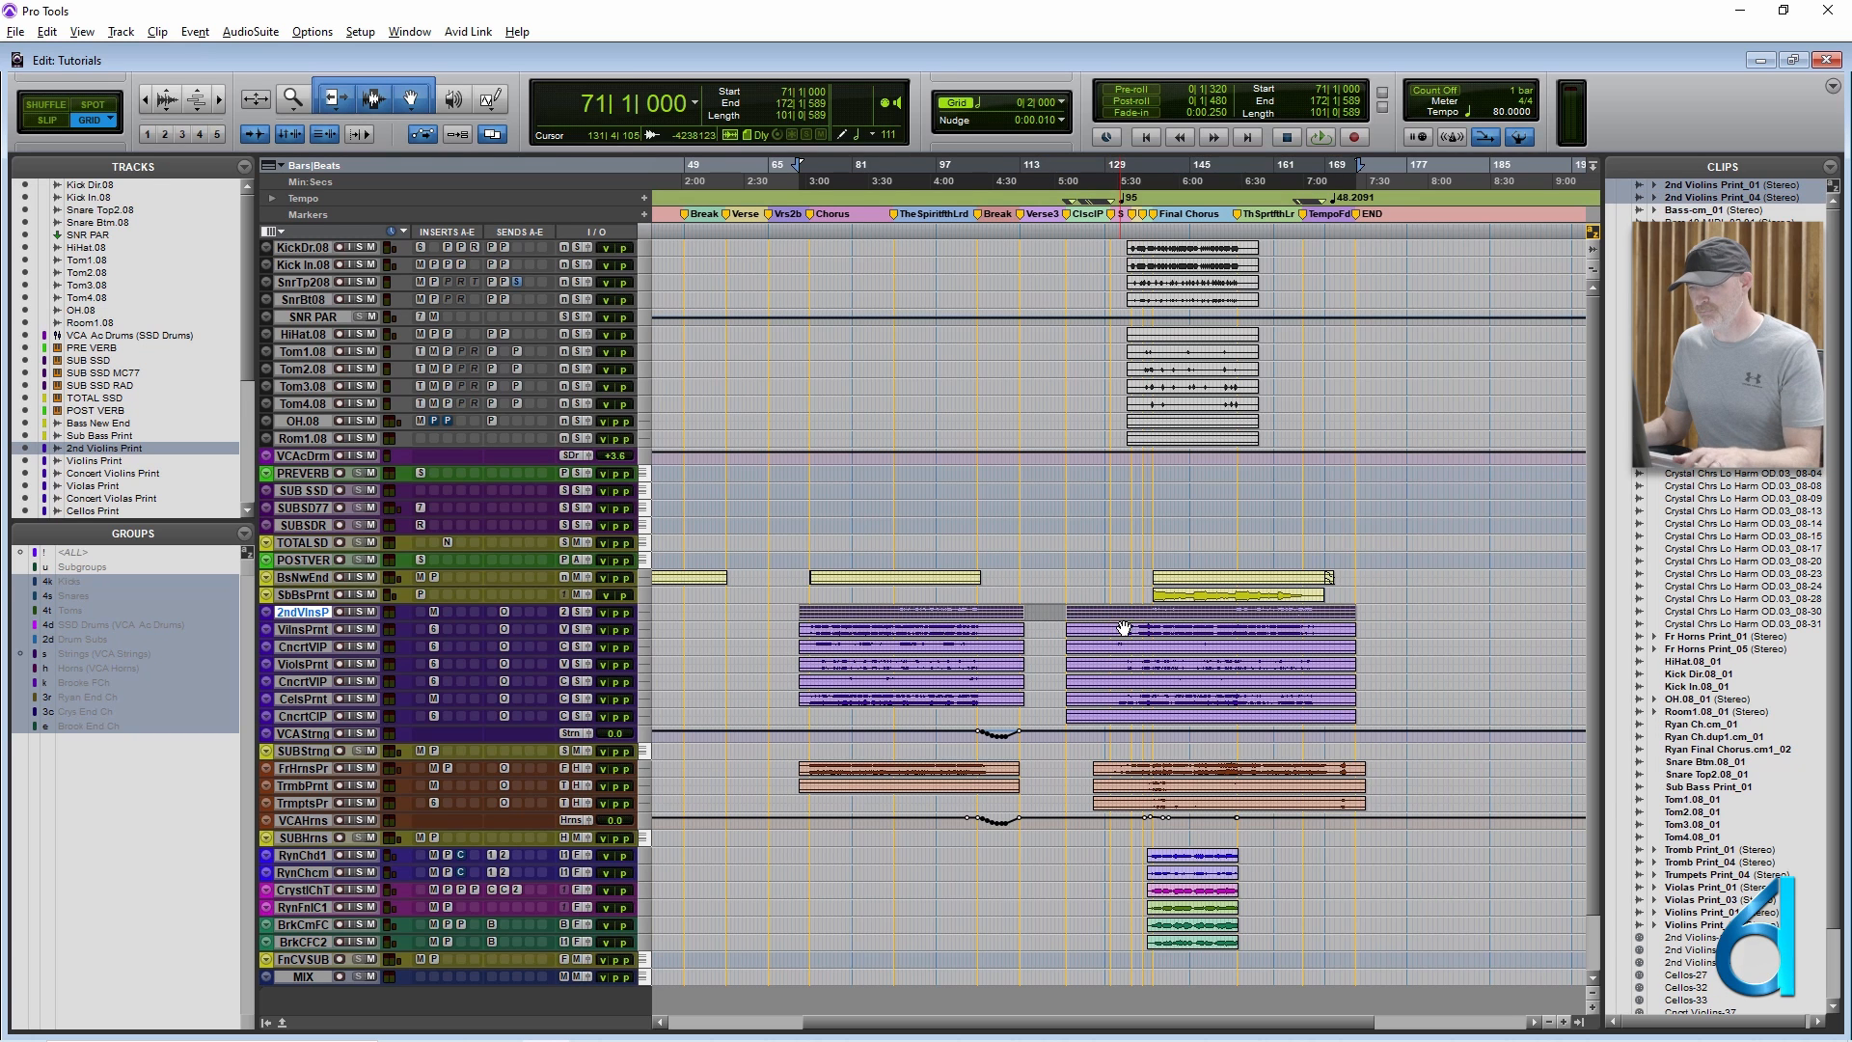
key("e")
left_click(877, 791)
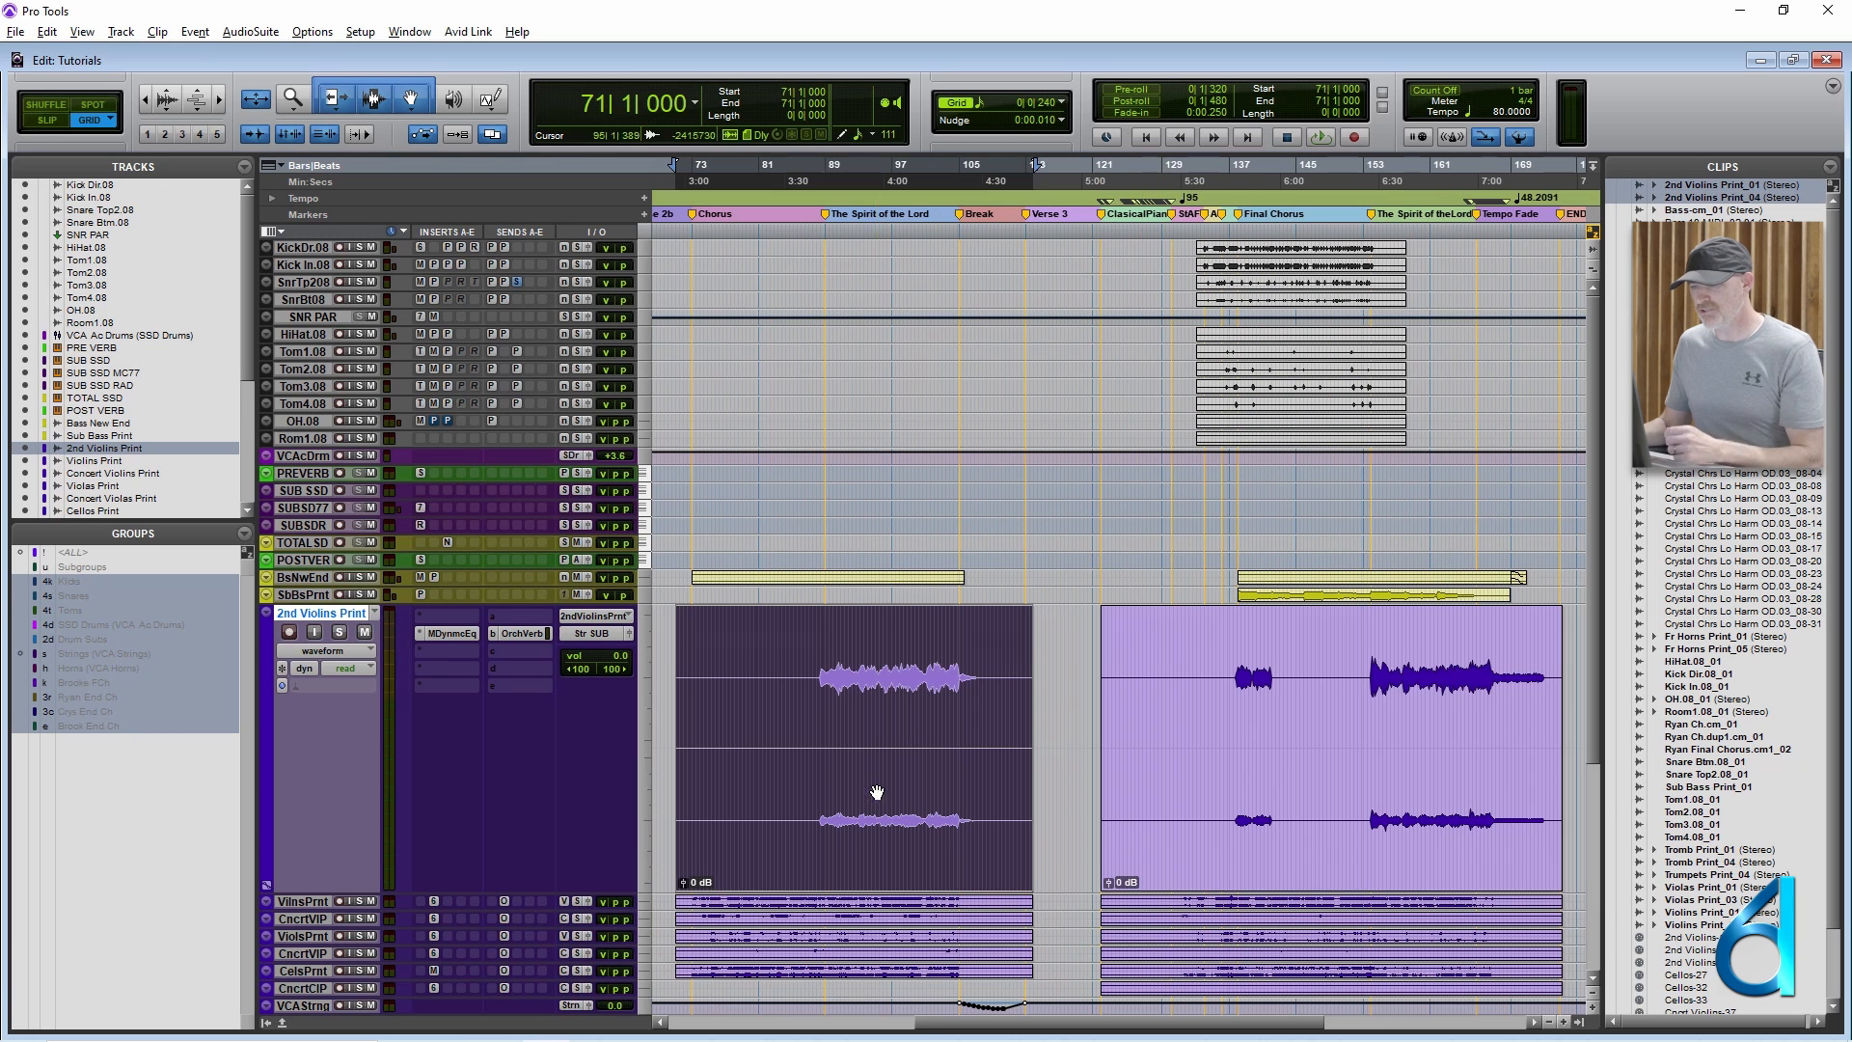
left_click(1297, 800, "shift")
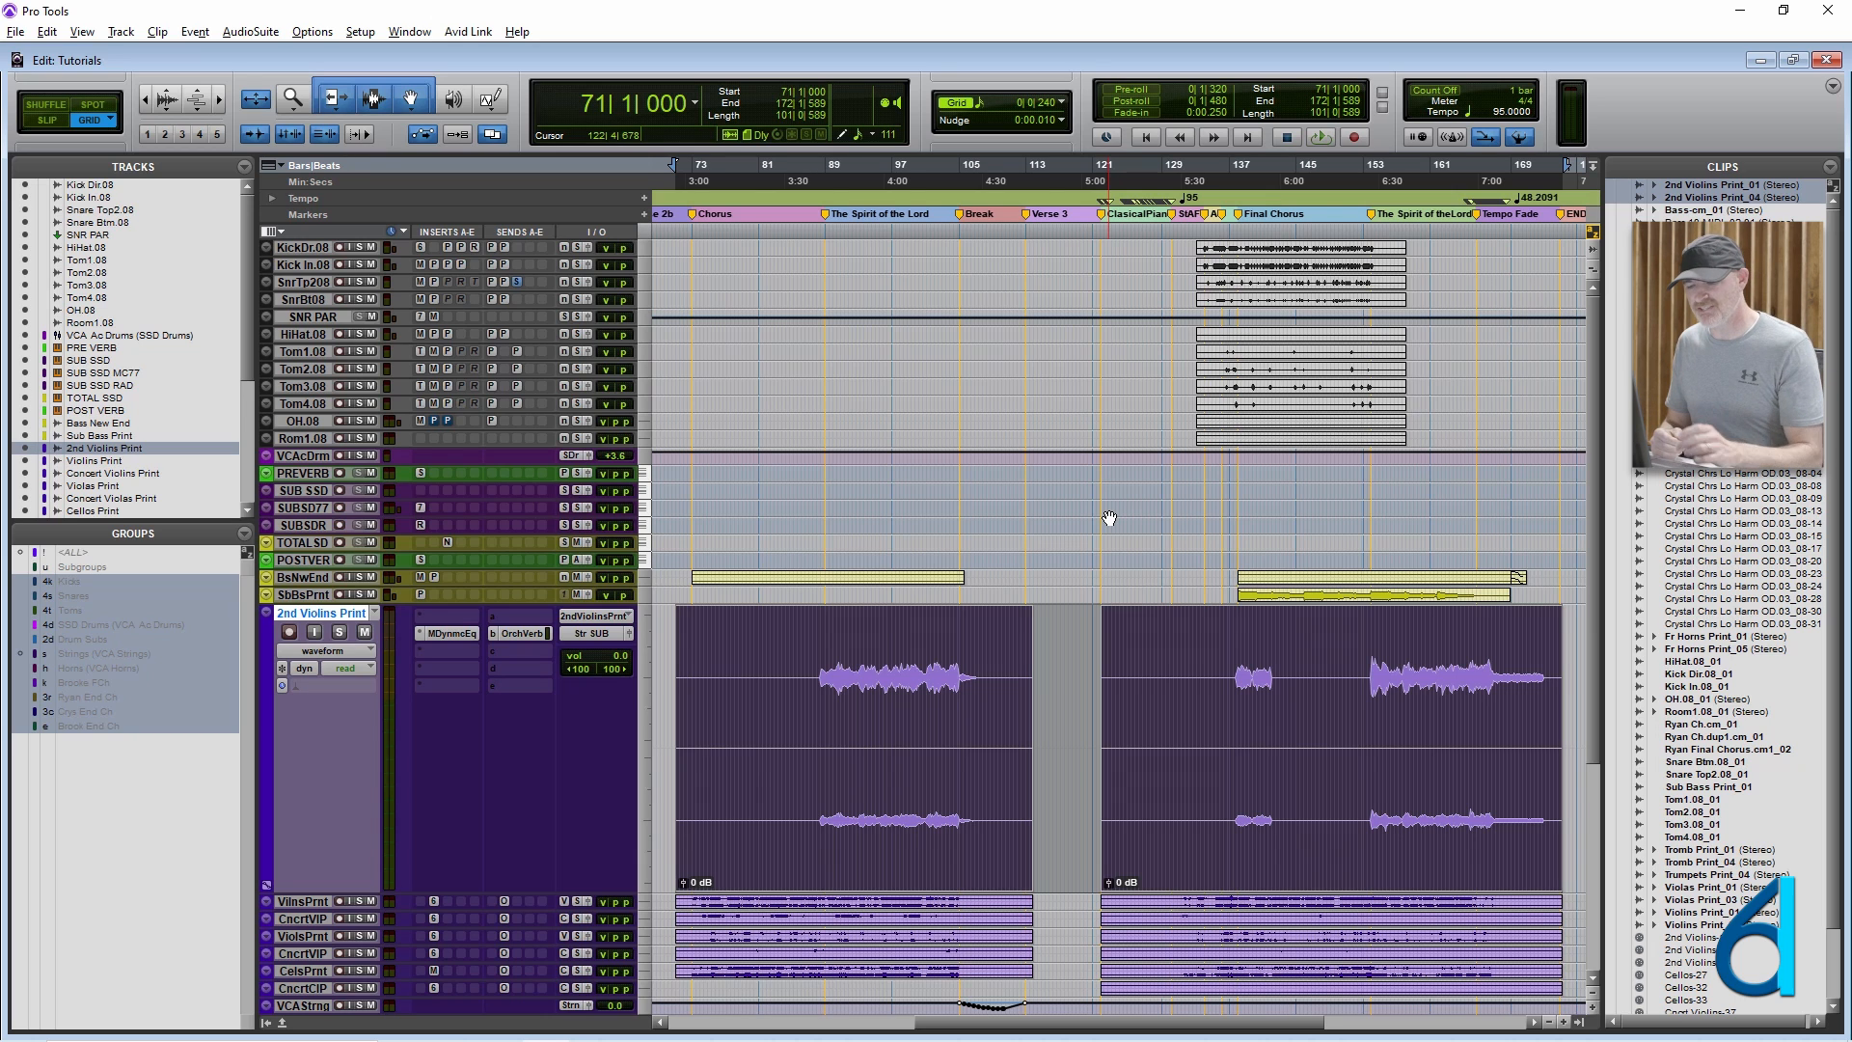
Group and ungroup the two selected 2nd Violins clips twice, and place the edit cursor in the gap at bar 116.
key("ctrl+u")
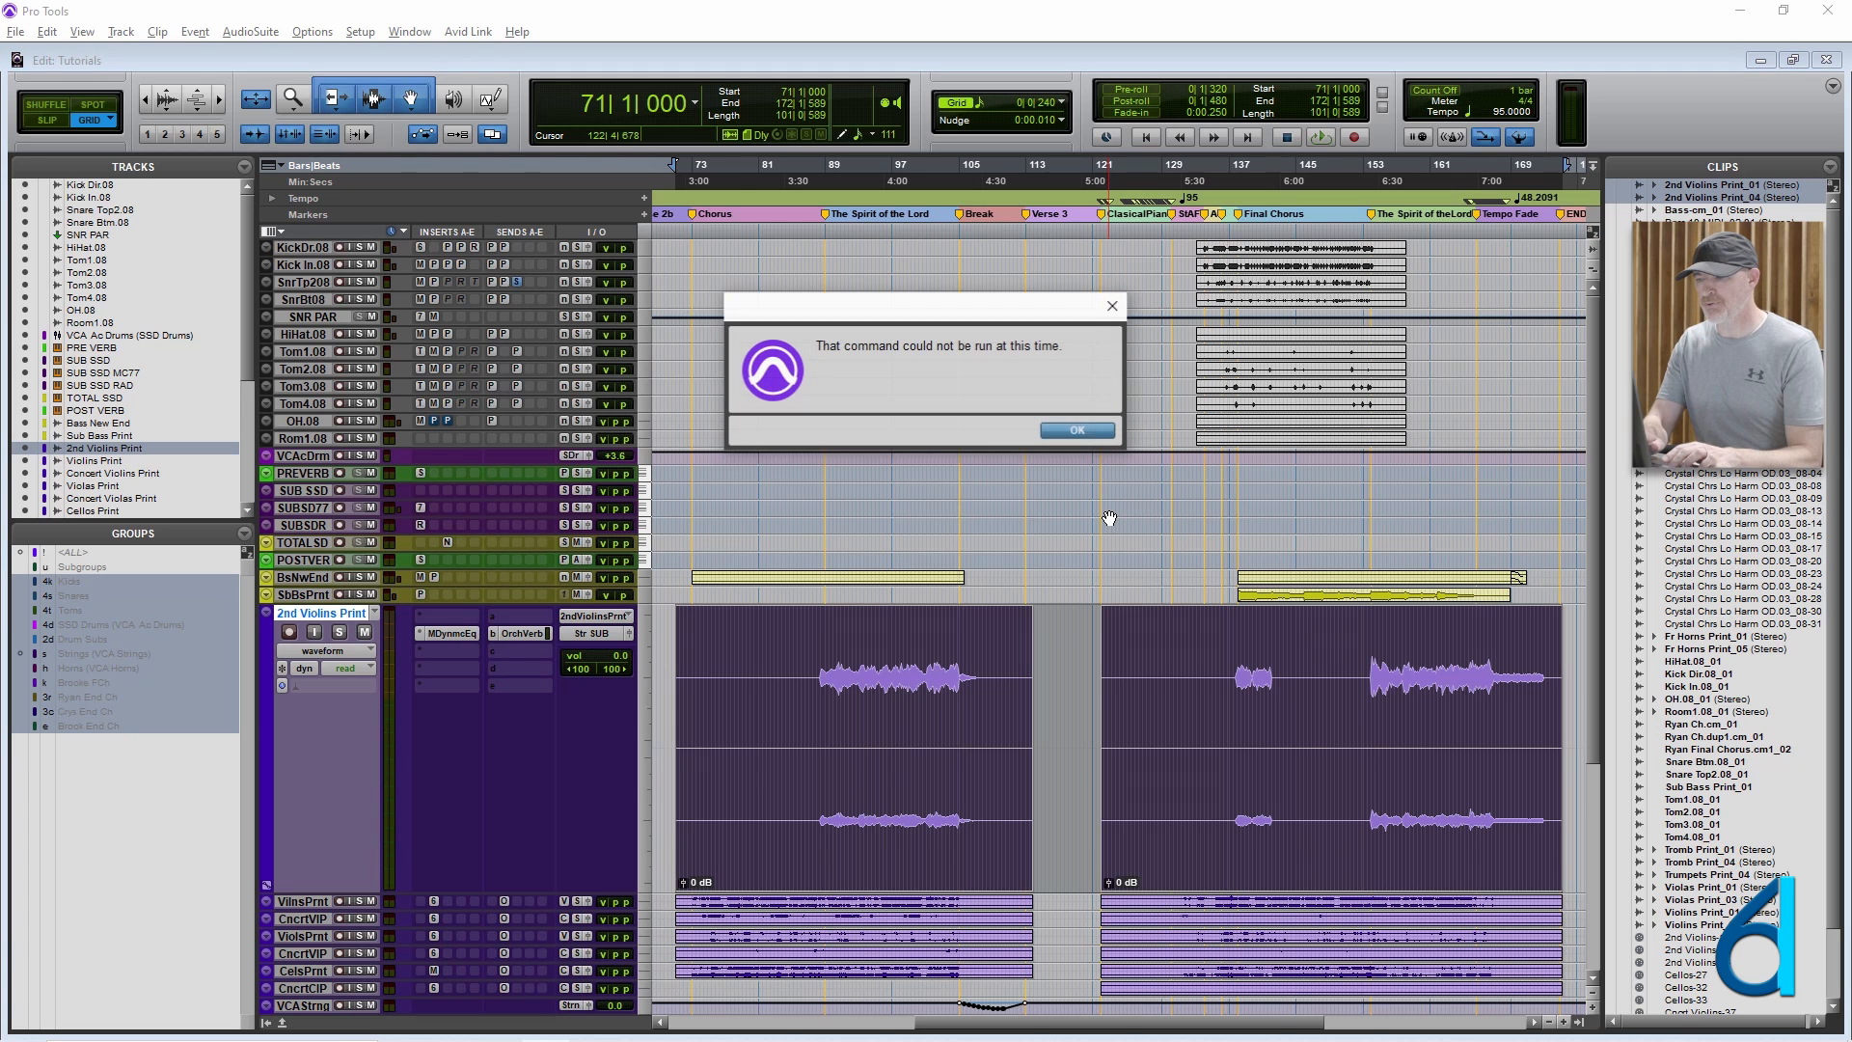
key("Return")
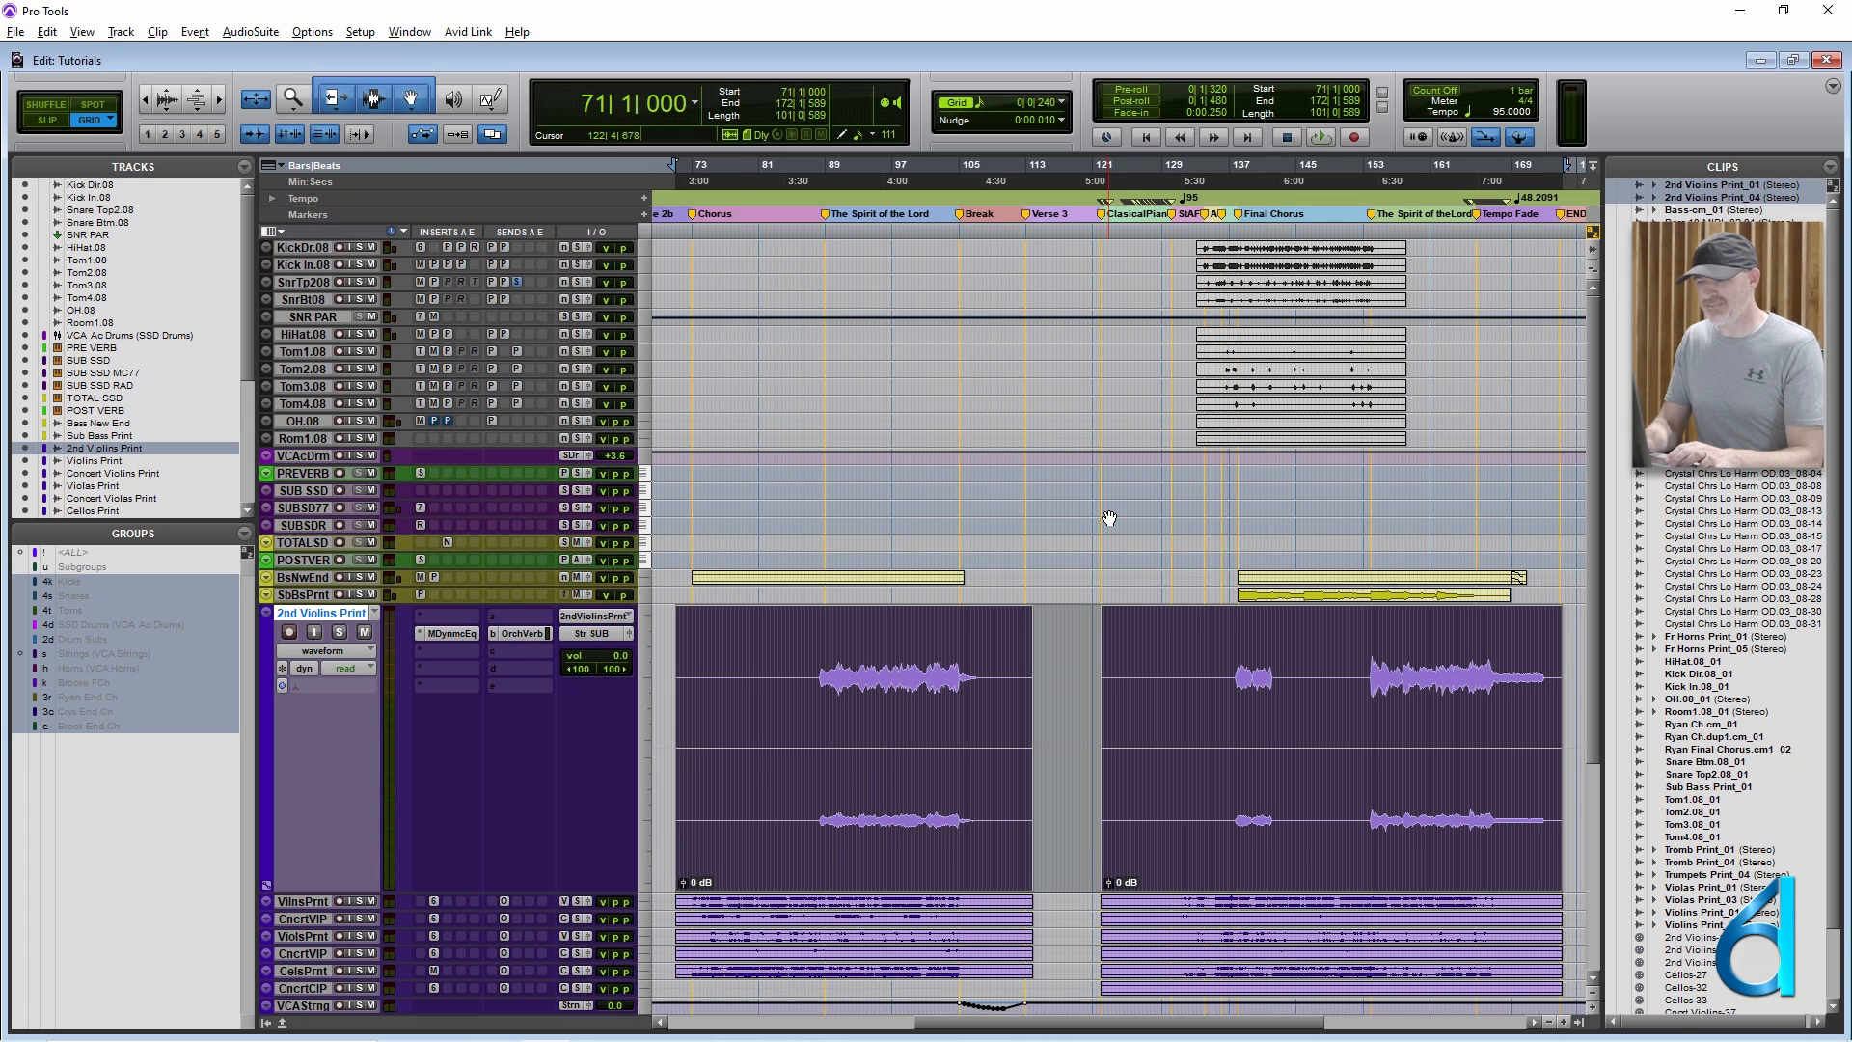
key("ctrl+alt+g")
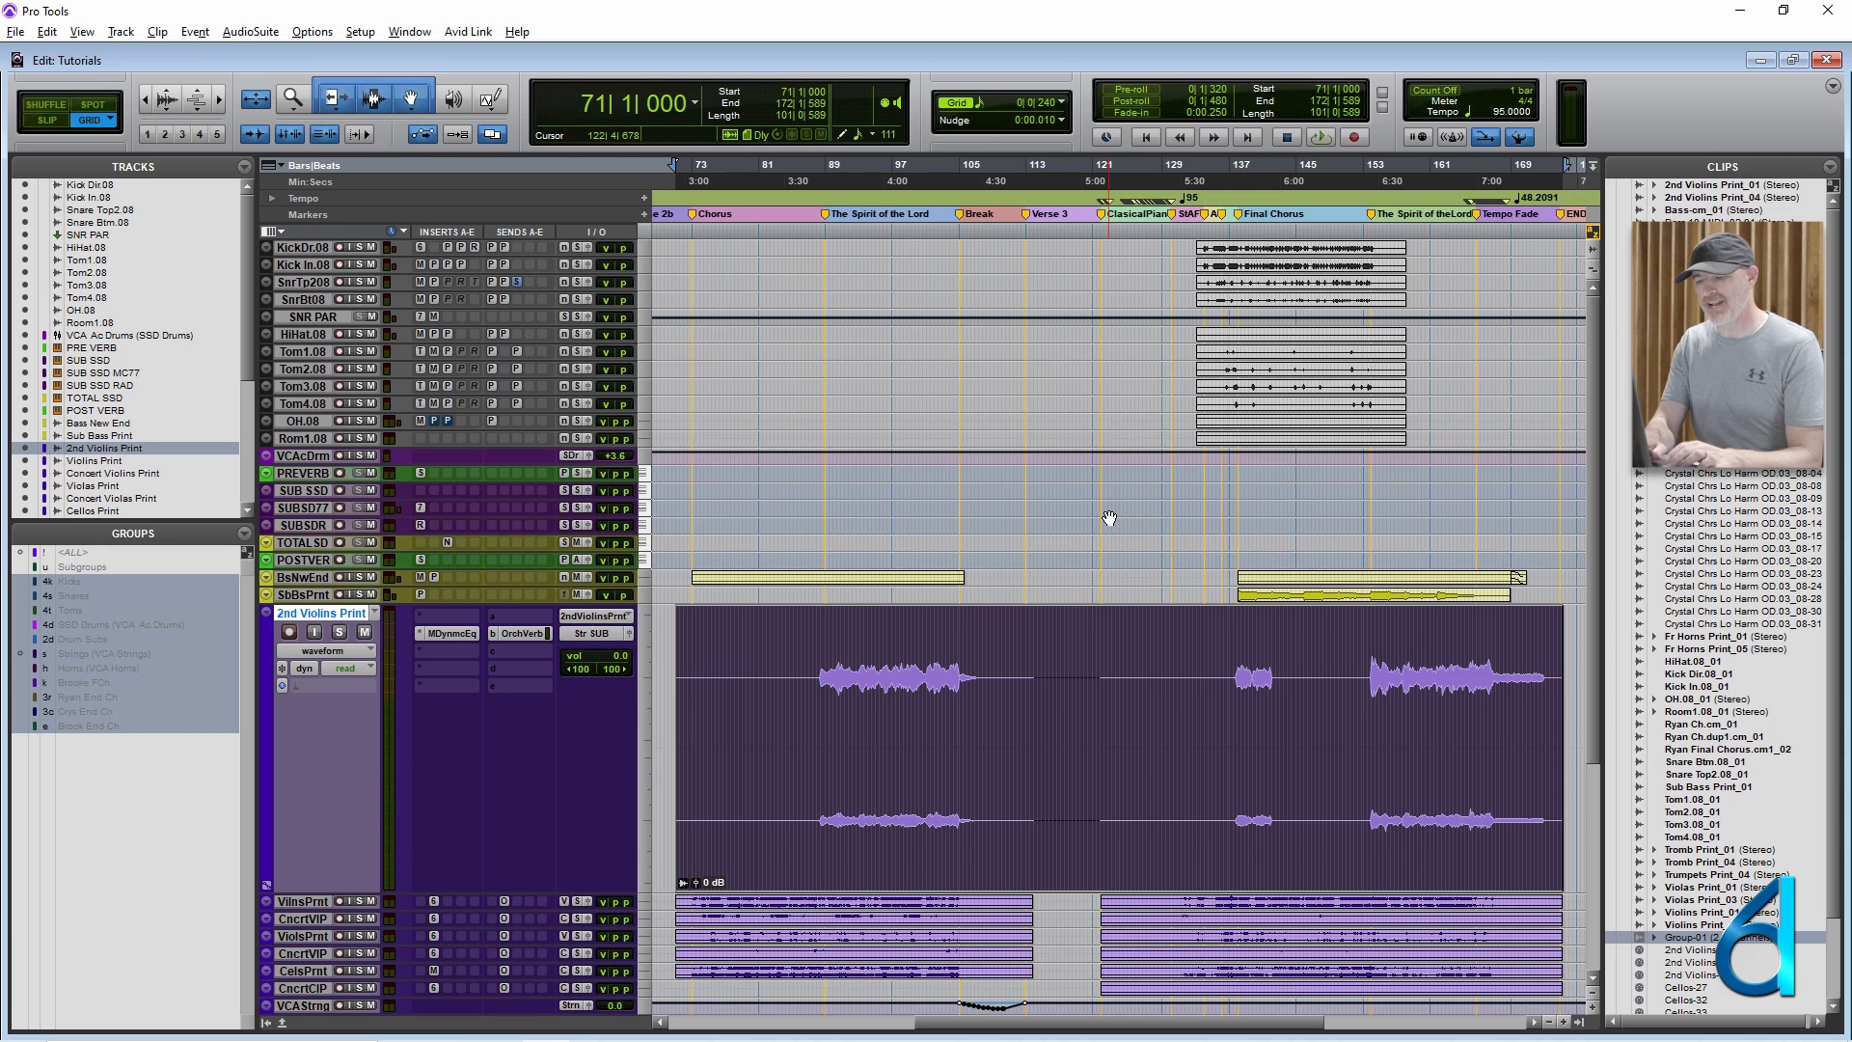
key("ctrl+alt+u")
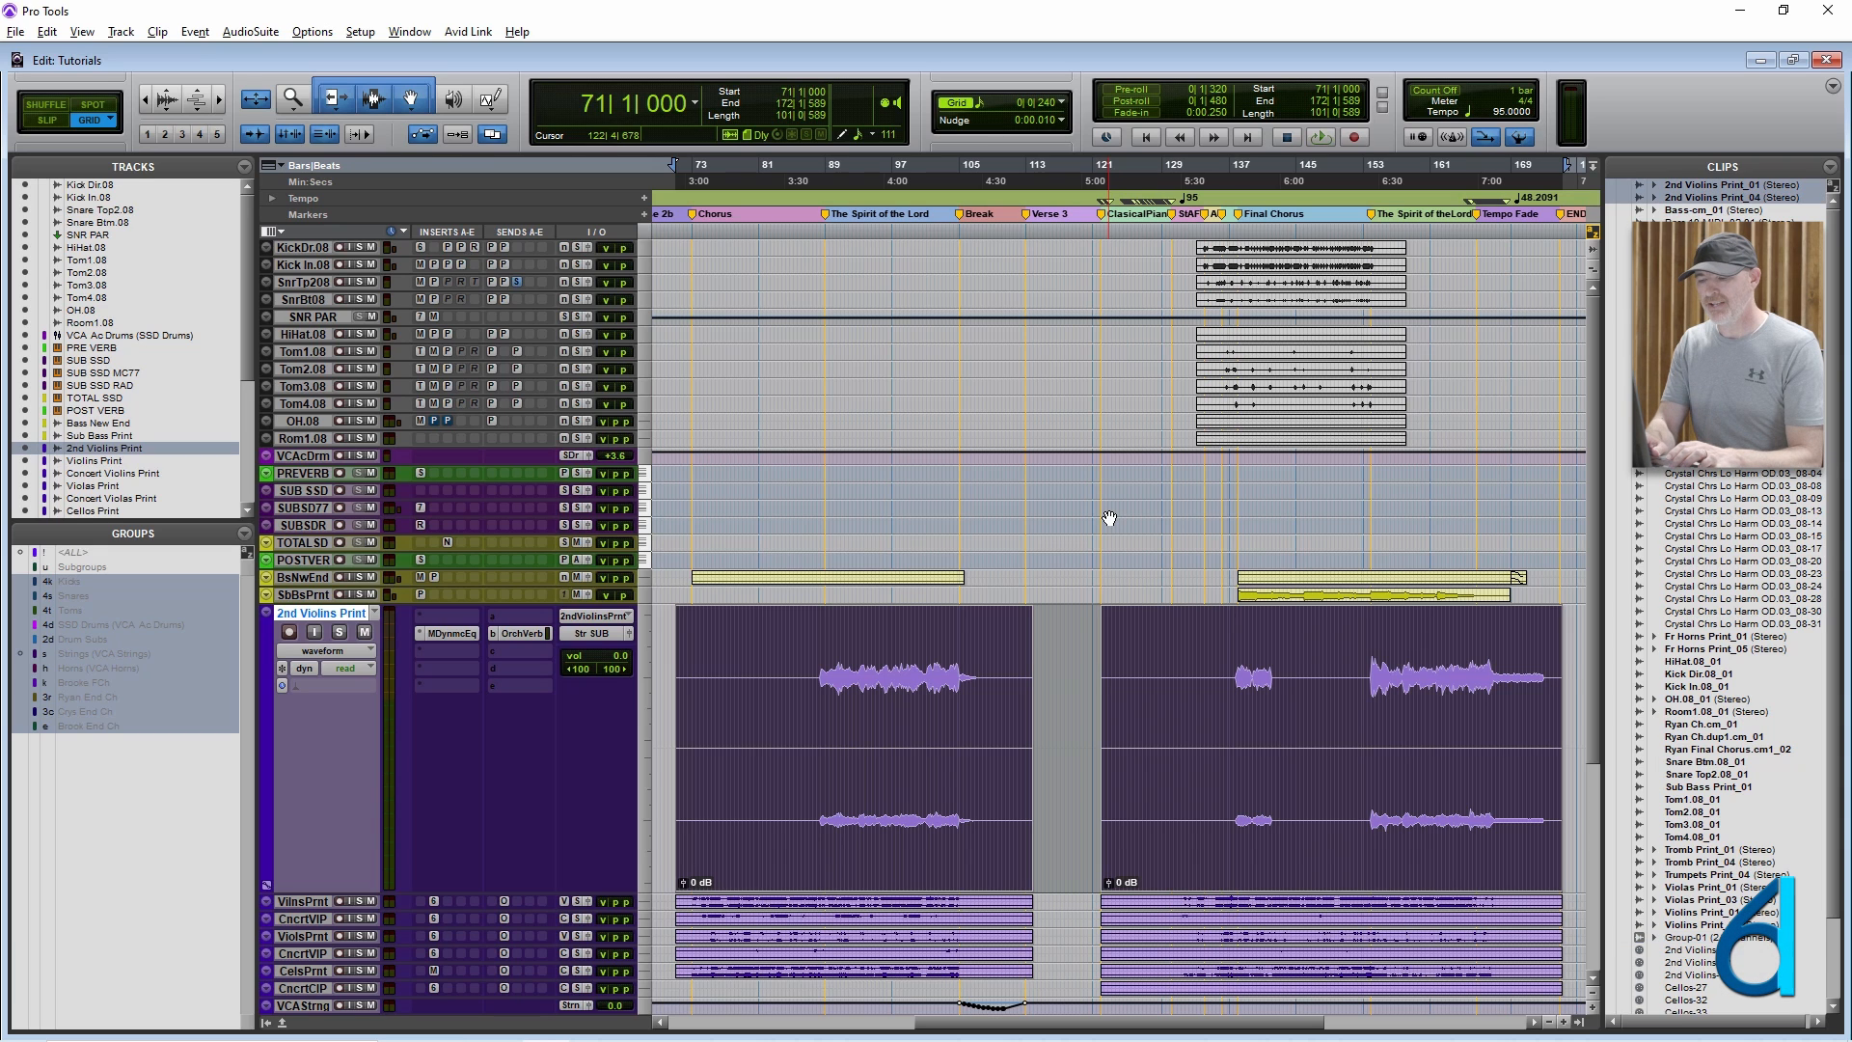
key("ctrl+alt+g")
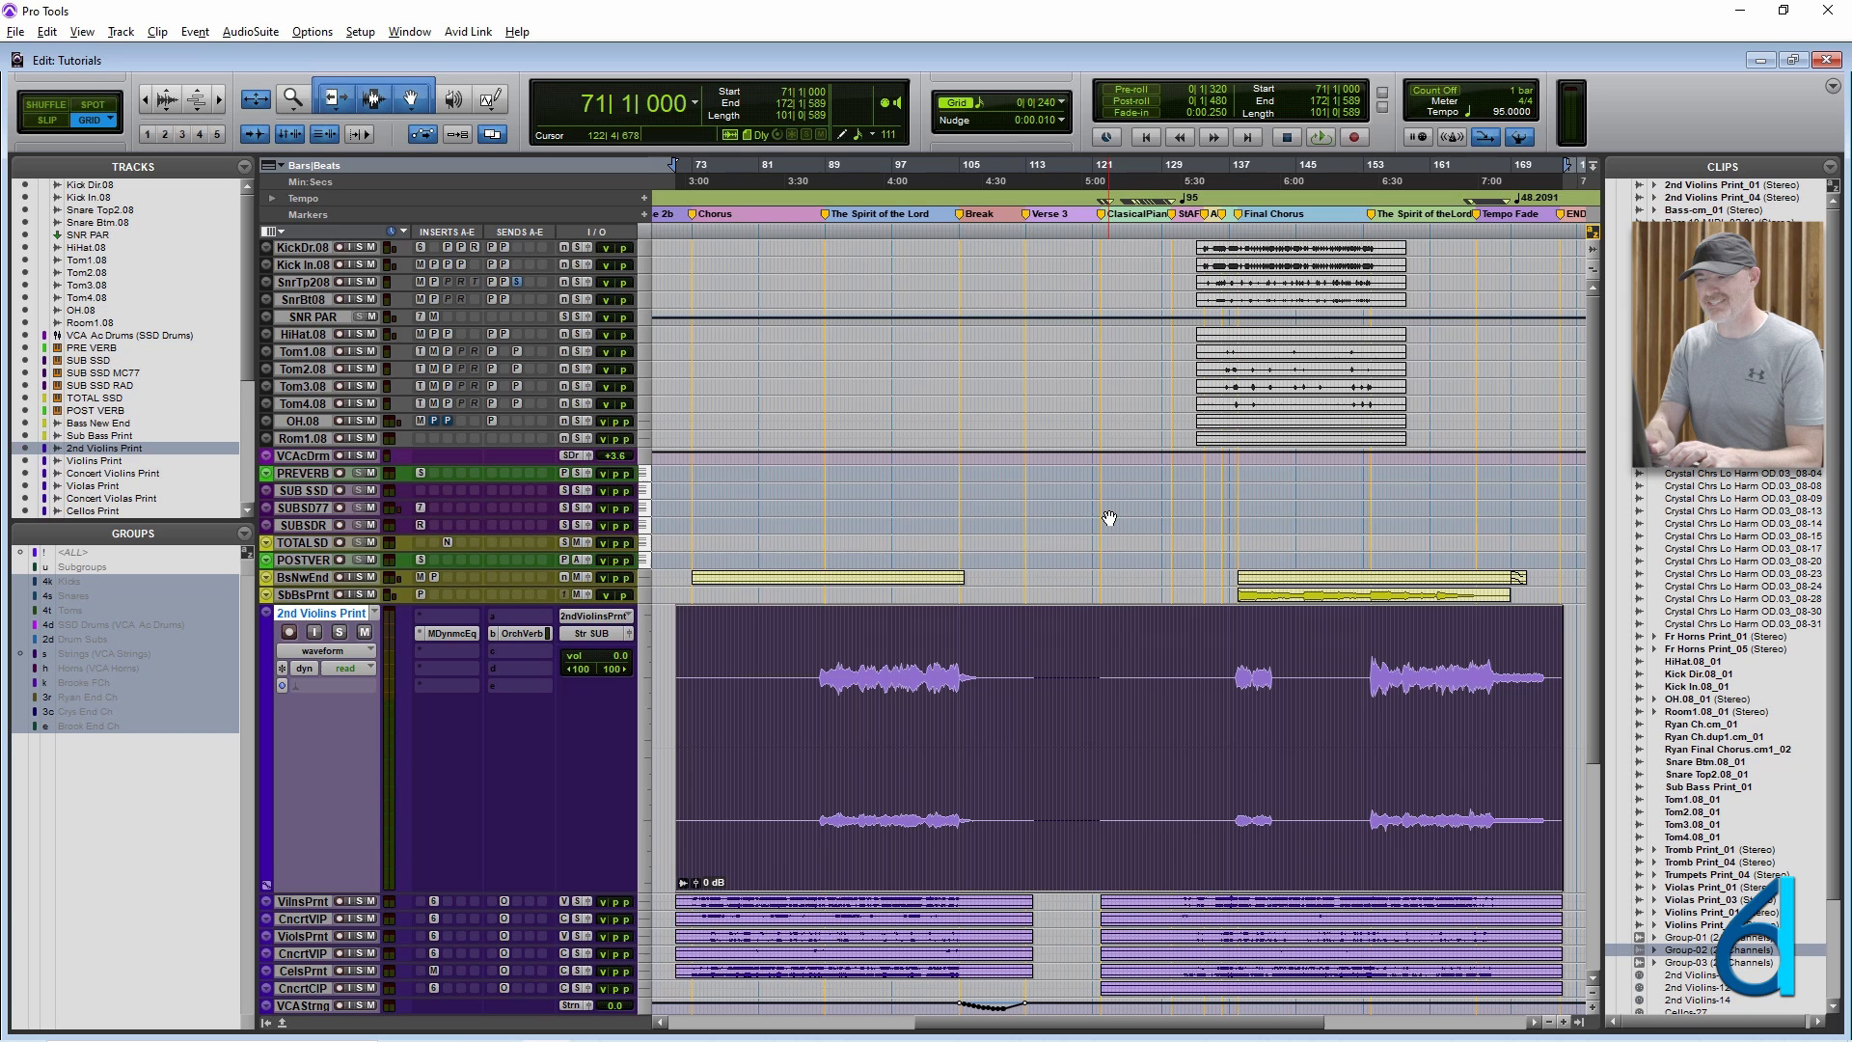
key("ctrl+alt+u")
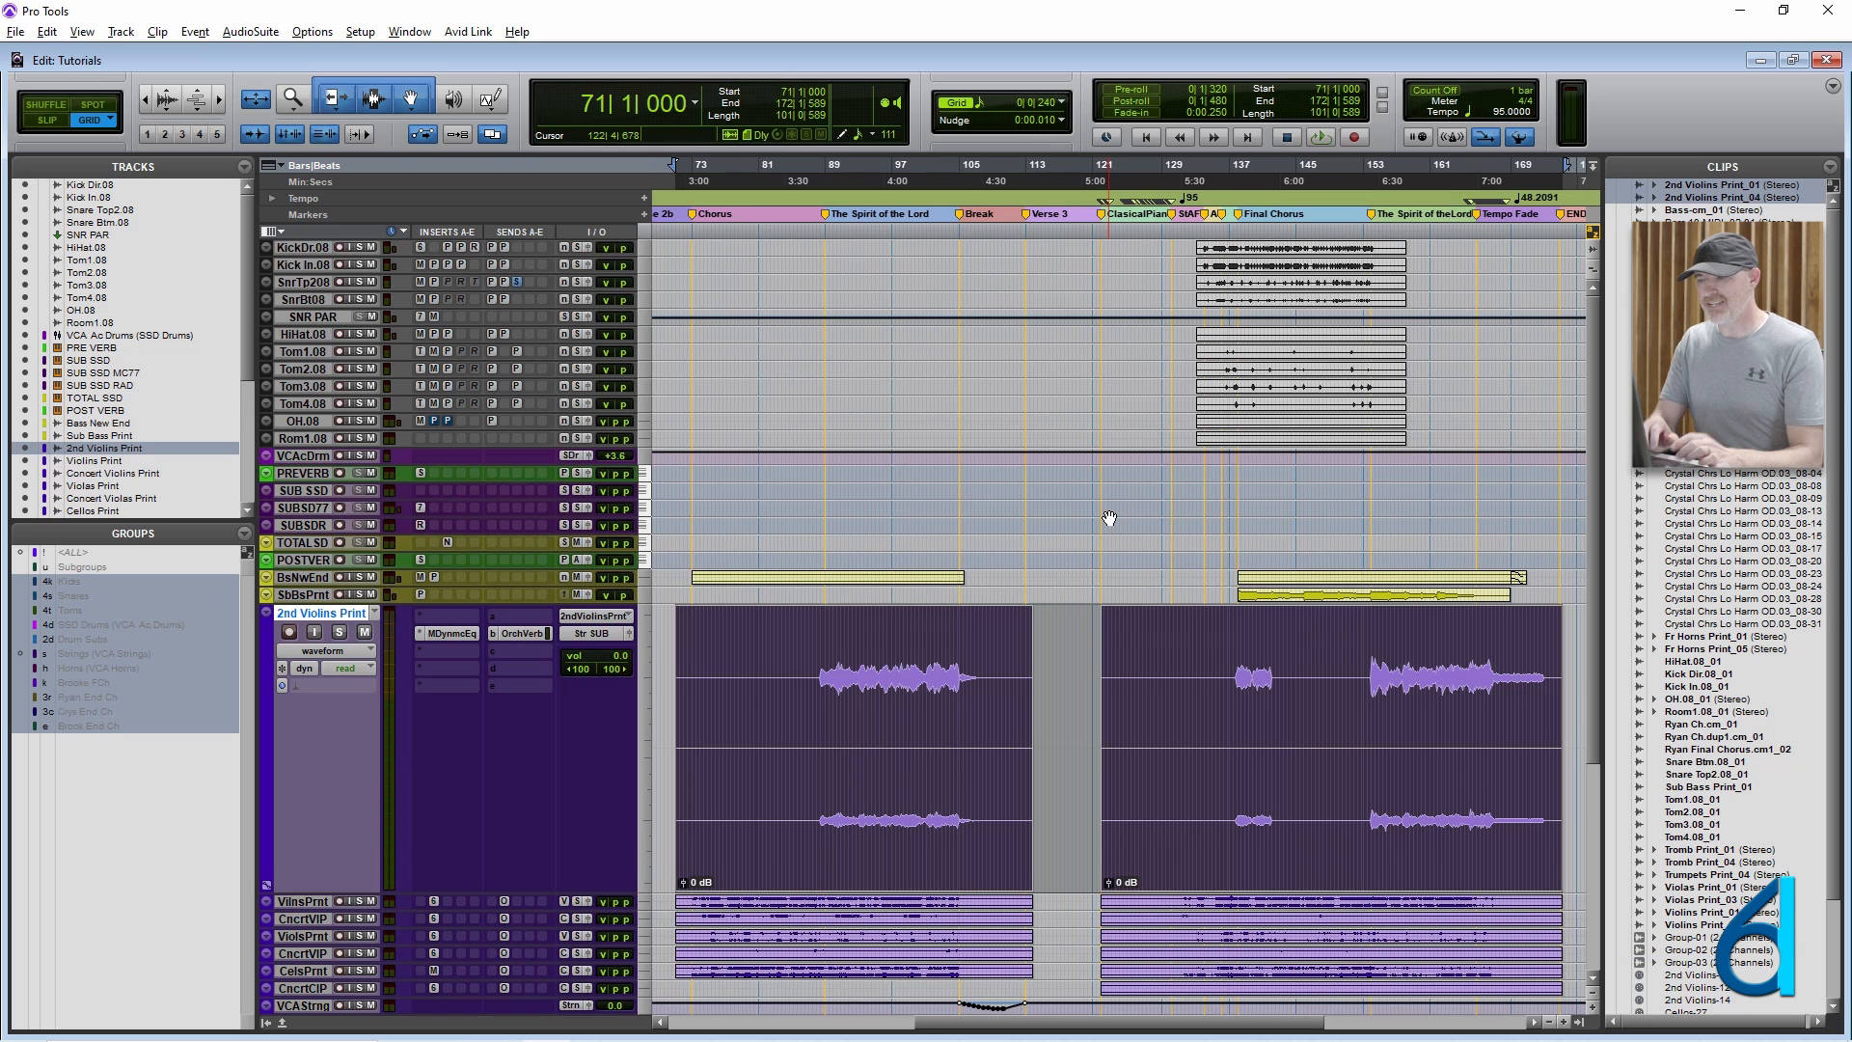
left_click(1054, 698)
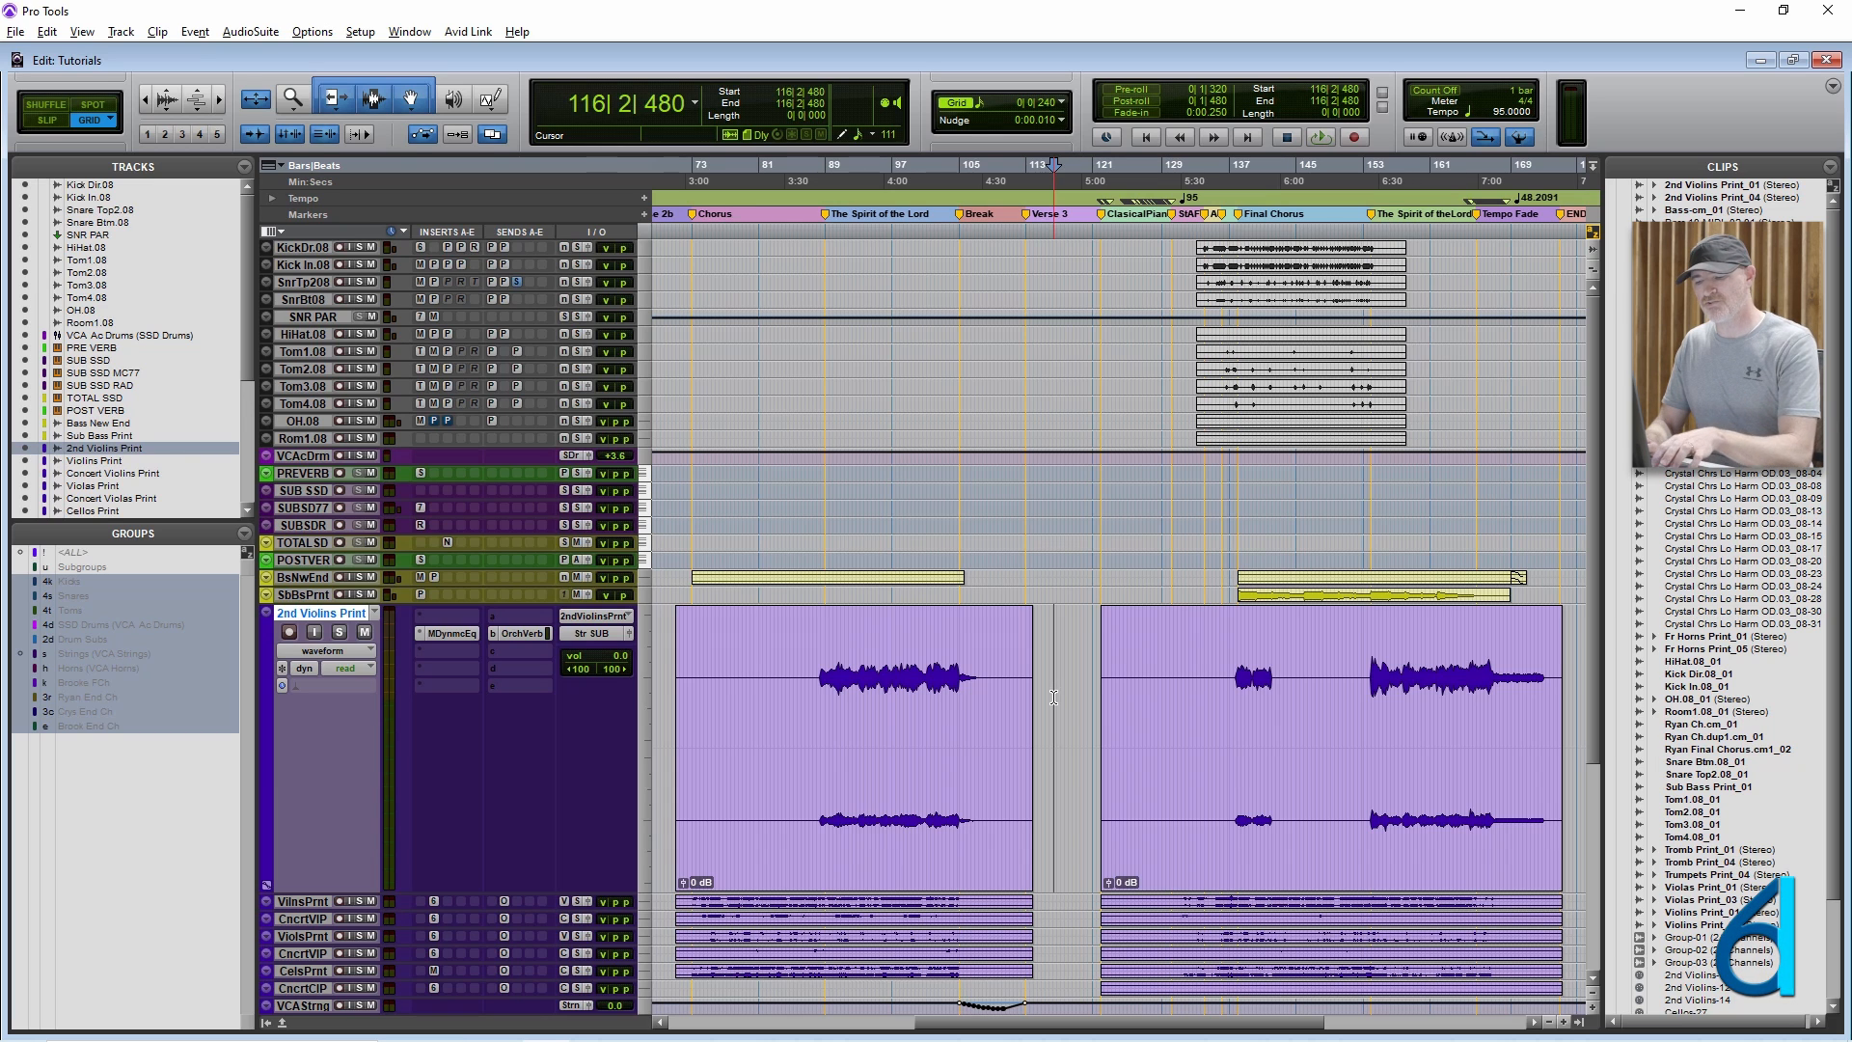
Turn off zoom toggle on the 2nd Violins track and review the Edit and Clip command shortcuts, such as Regroup.
key("alt")
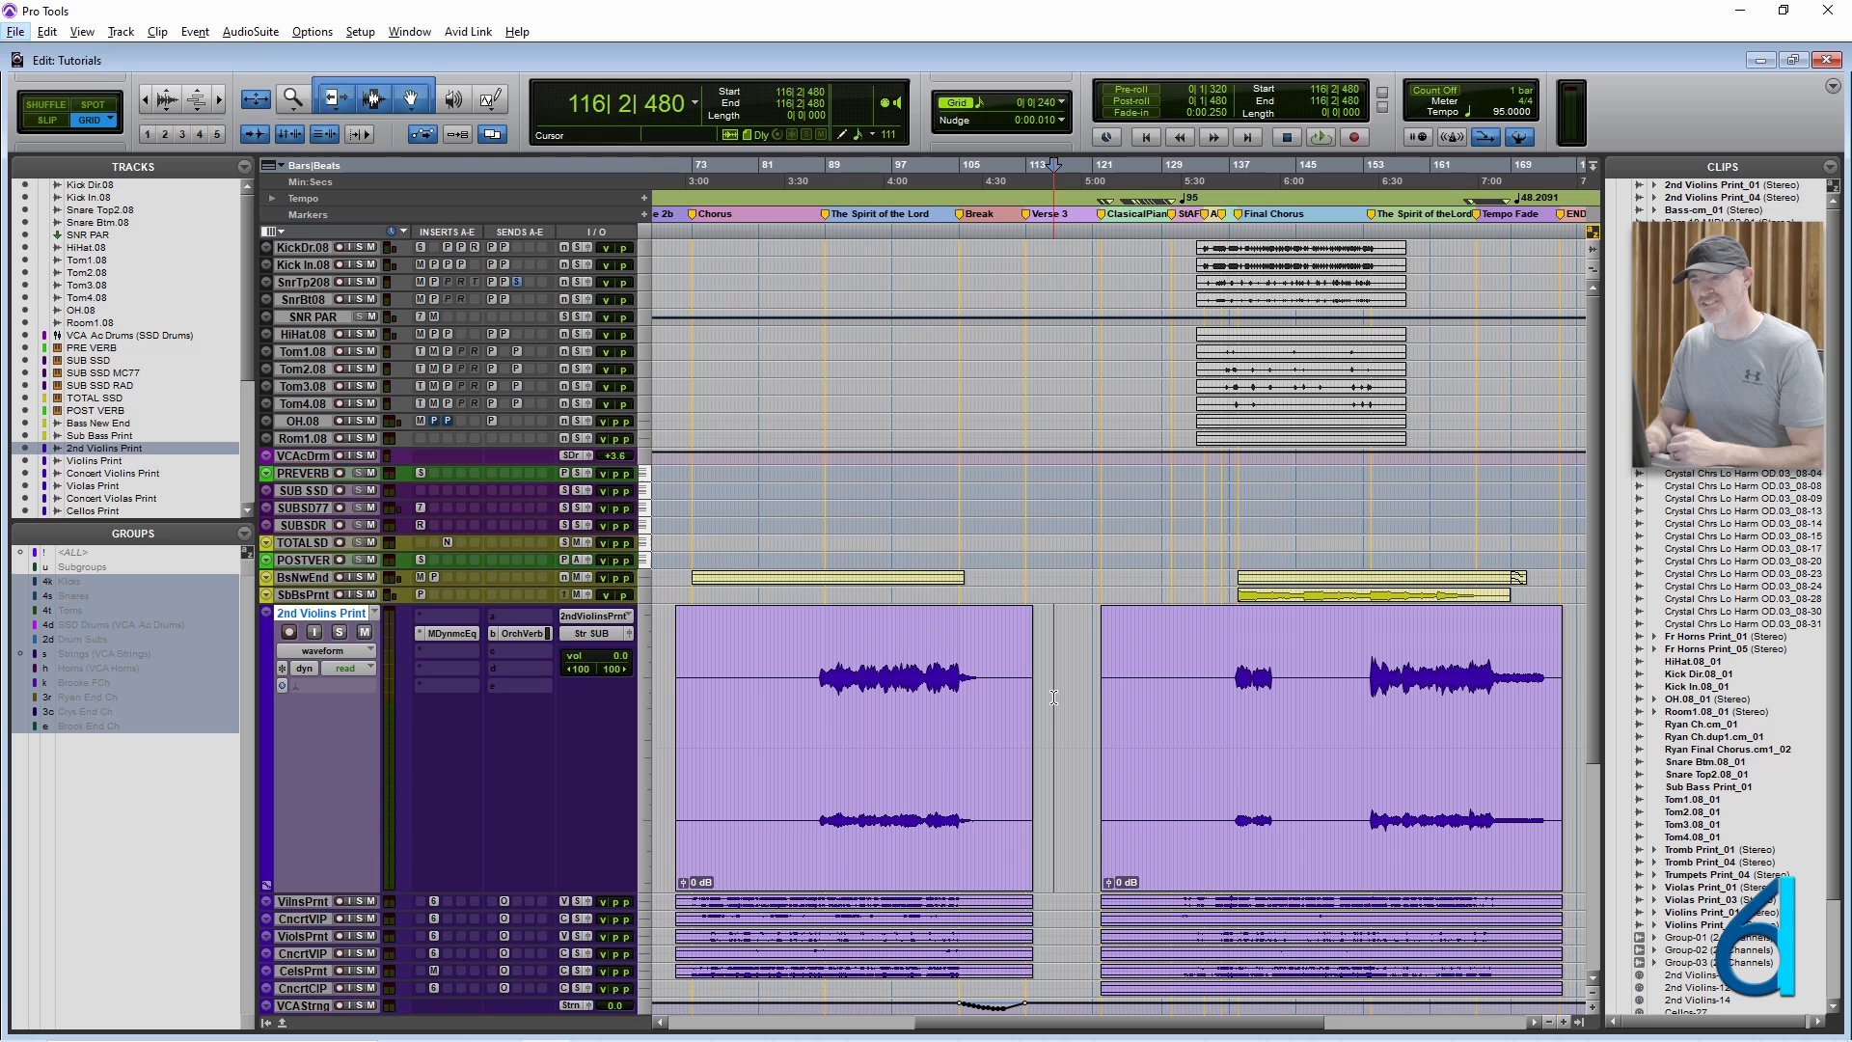
key("f")
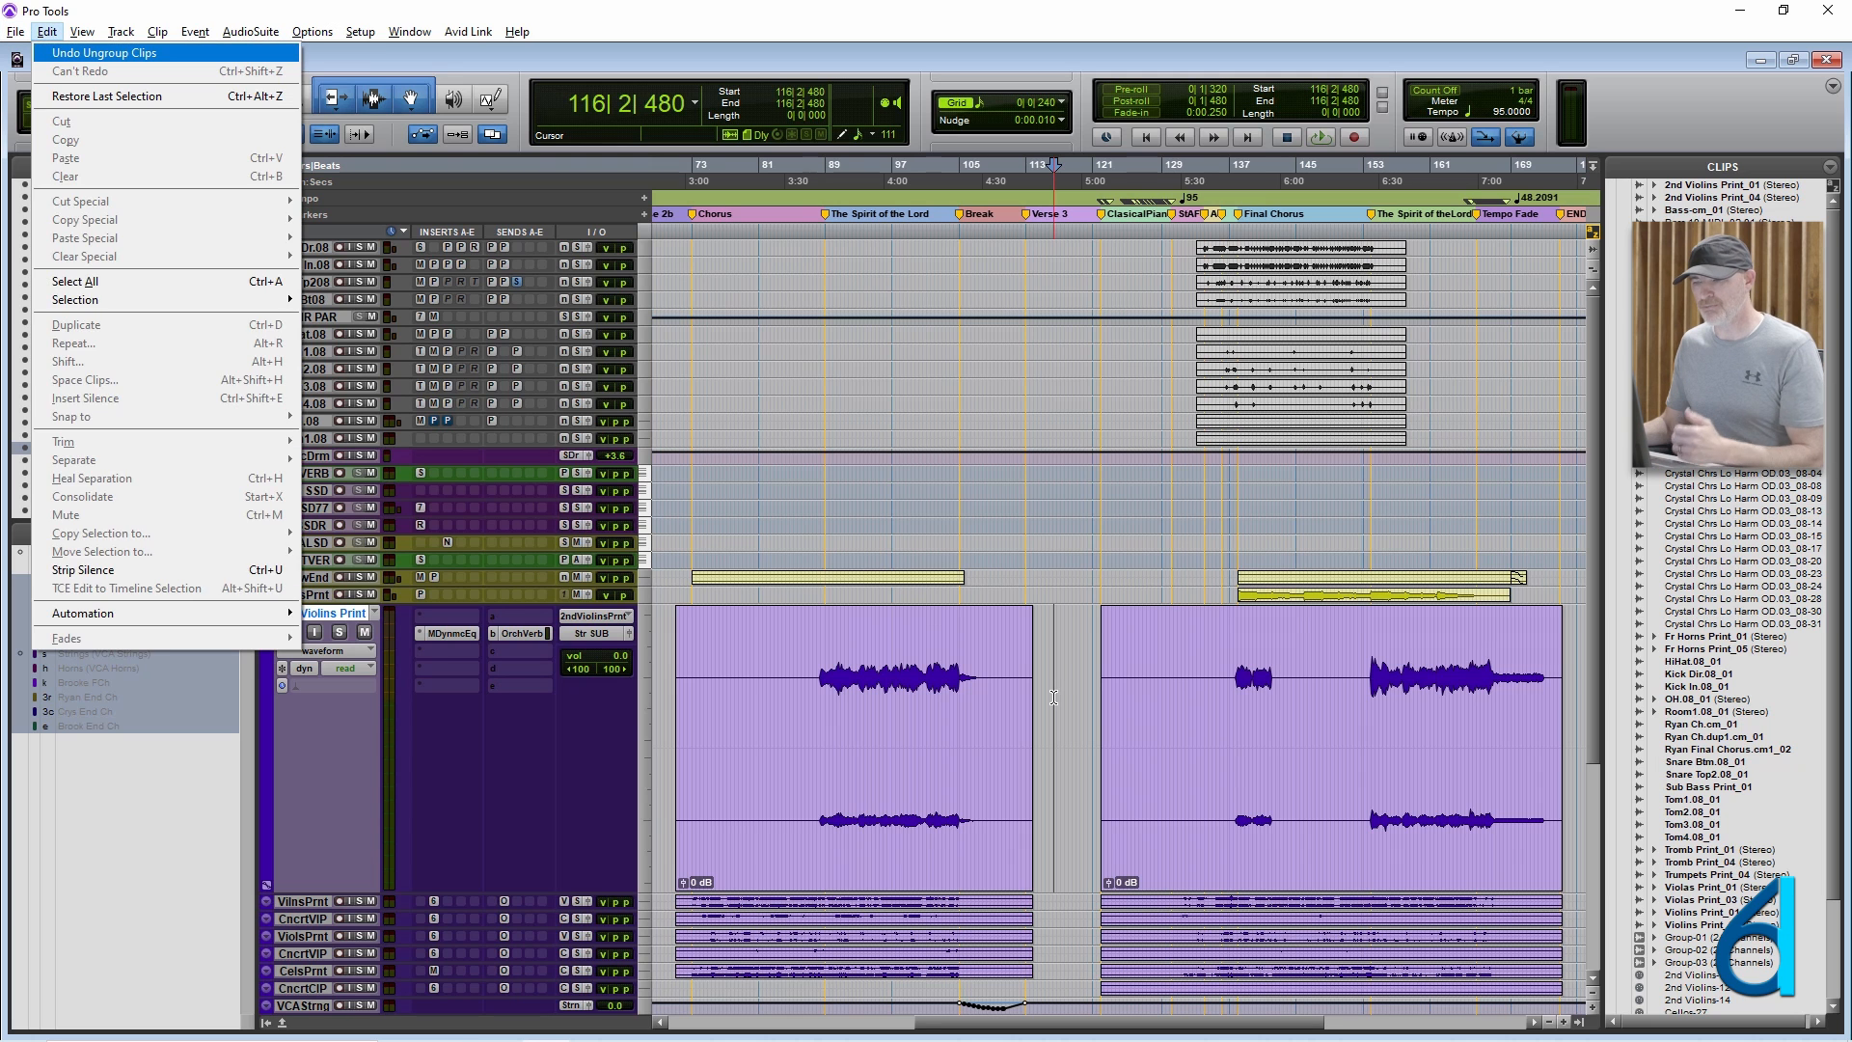
left_click(1058, 672)
key("e")
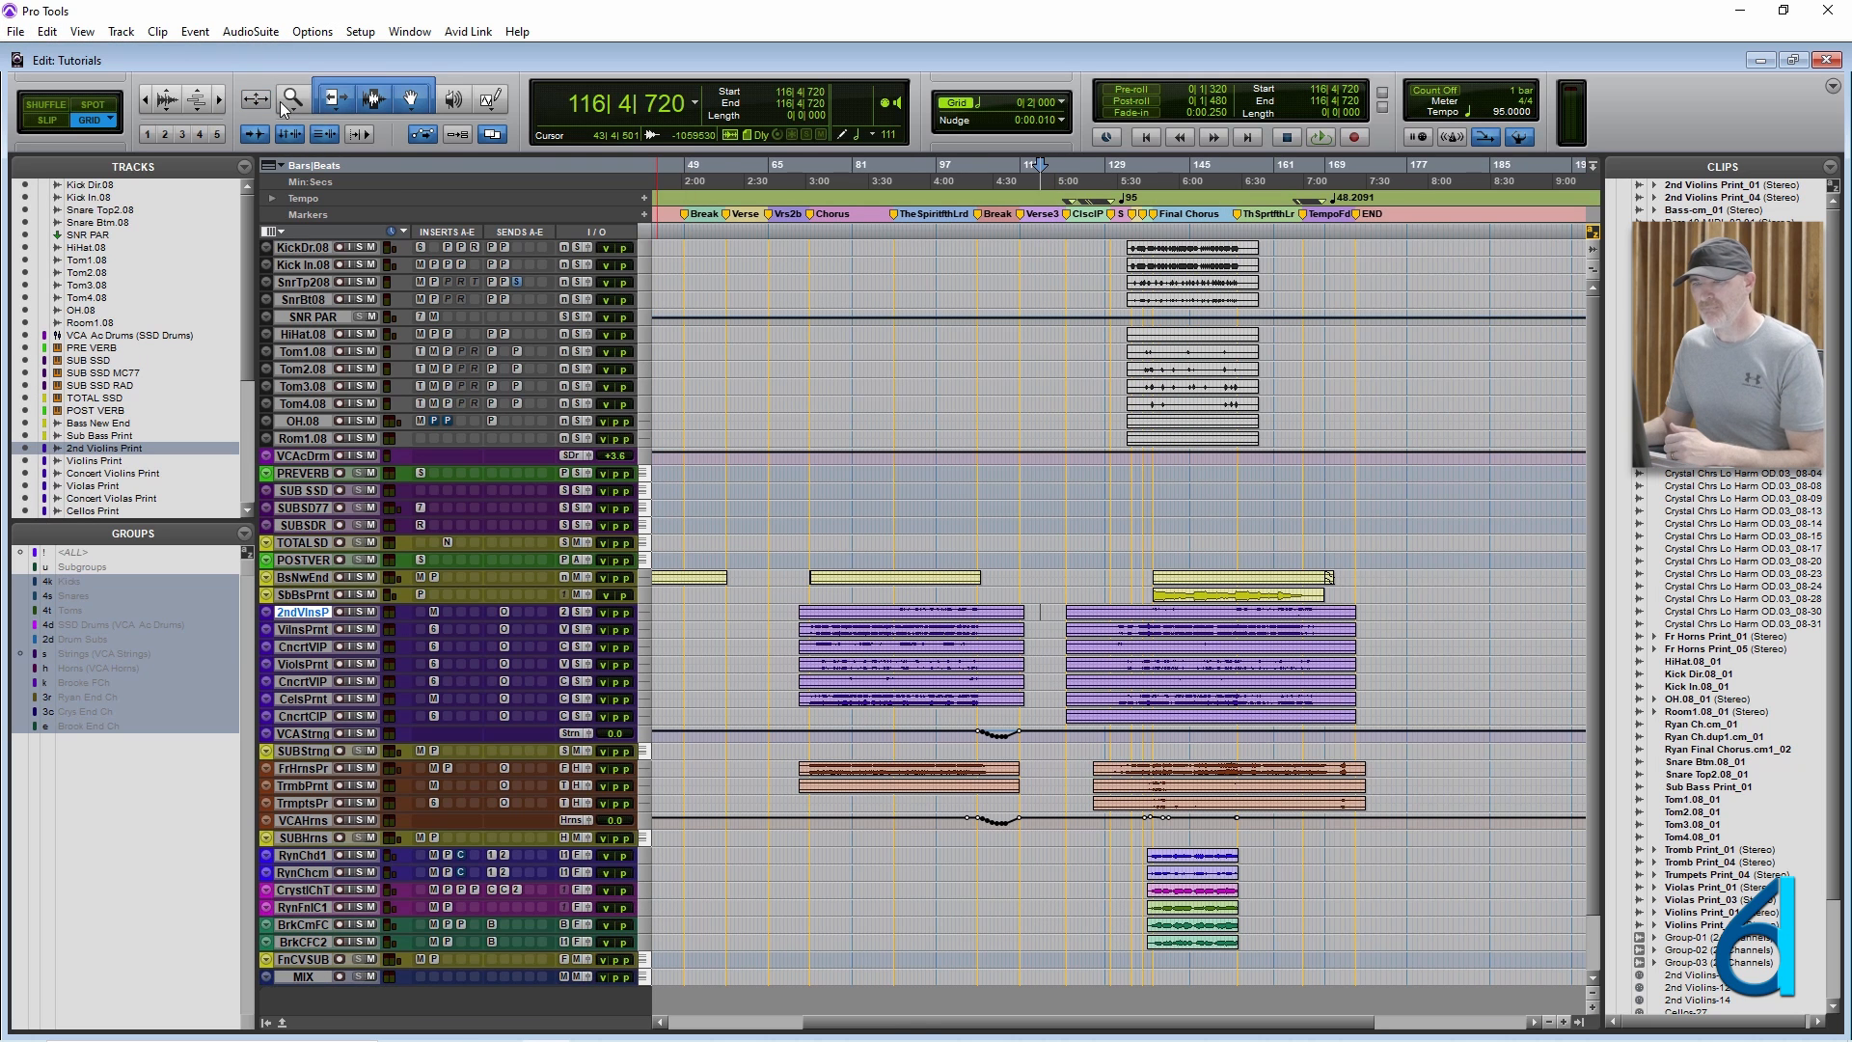
left_click(159, 35)
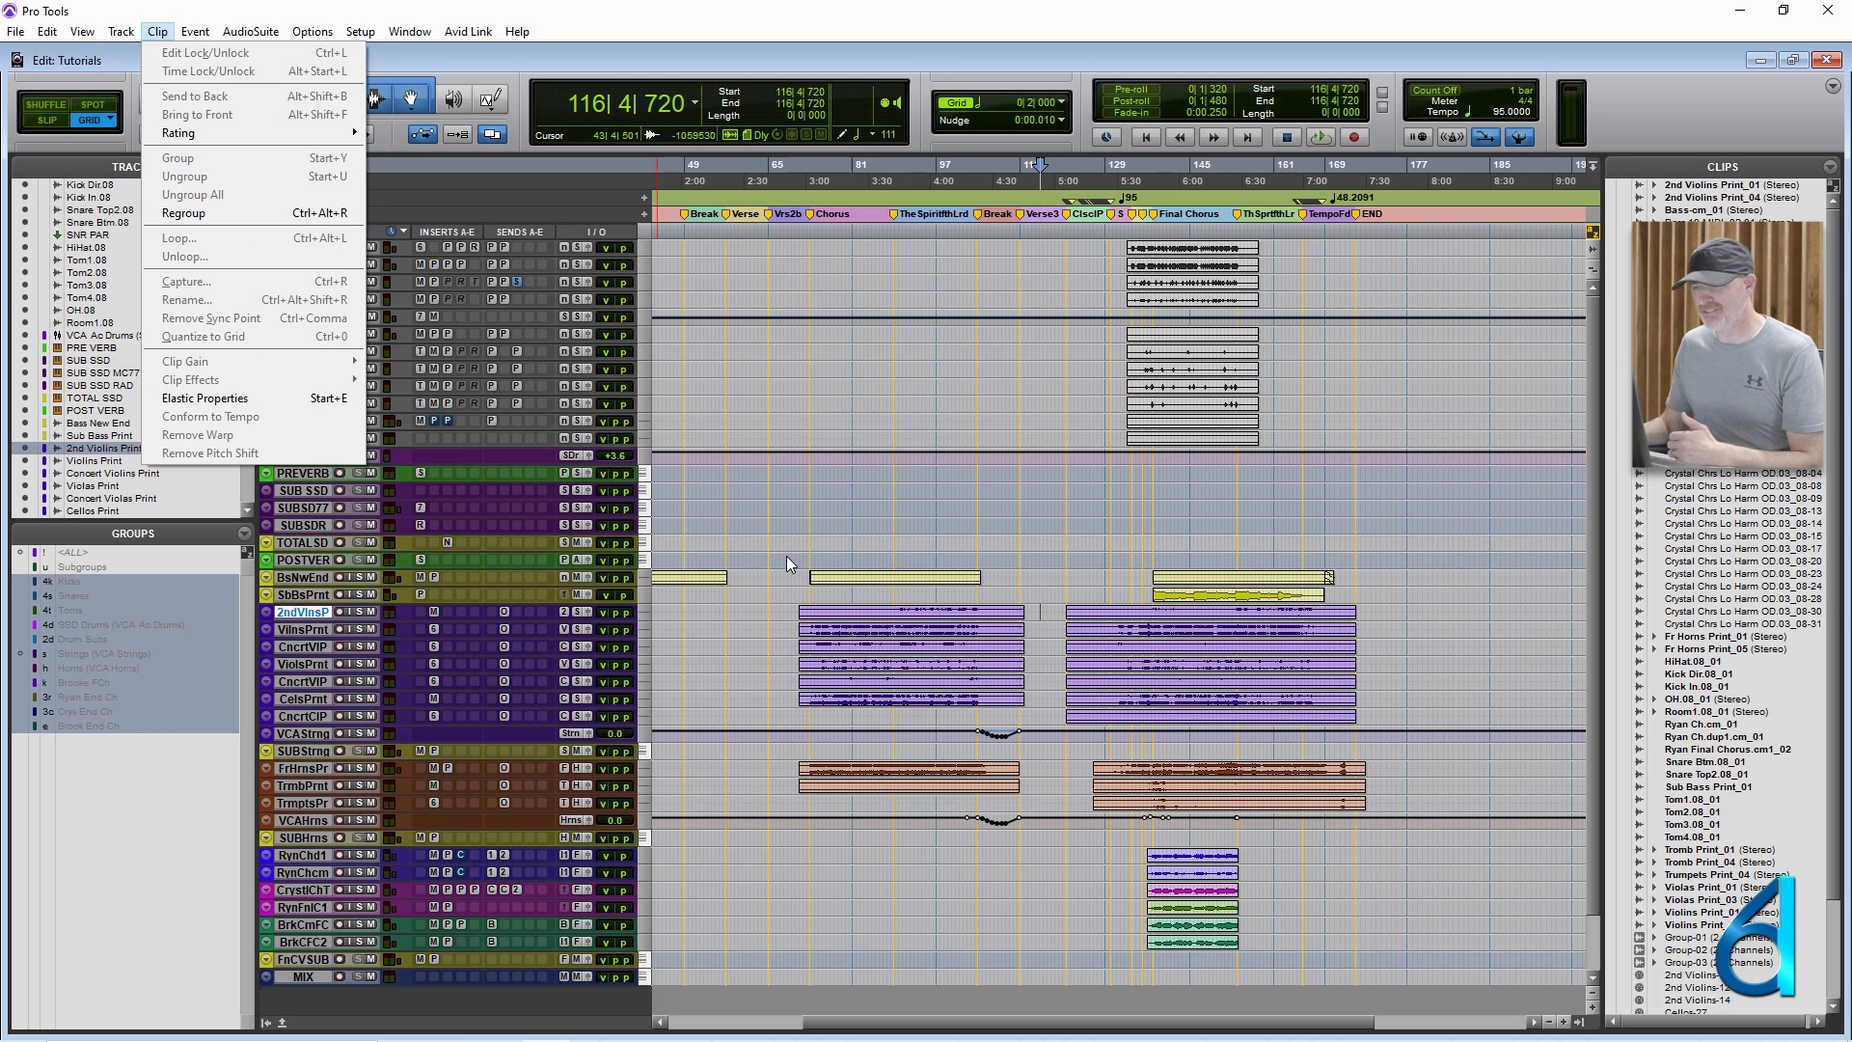
left_click(848, 545)
Enlarge the second vocal track below SUBHrns, zoom in on its Final Chorus clip, and place the edit cursor at 145|3|000.
scroll(847, 545, "down", 4)
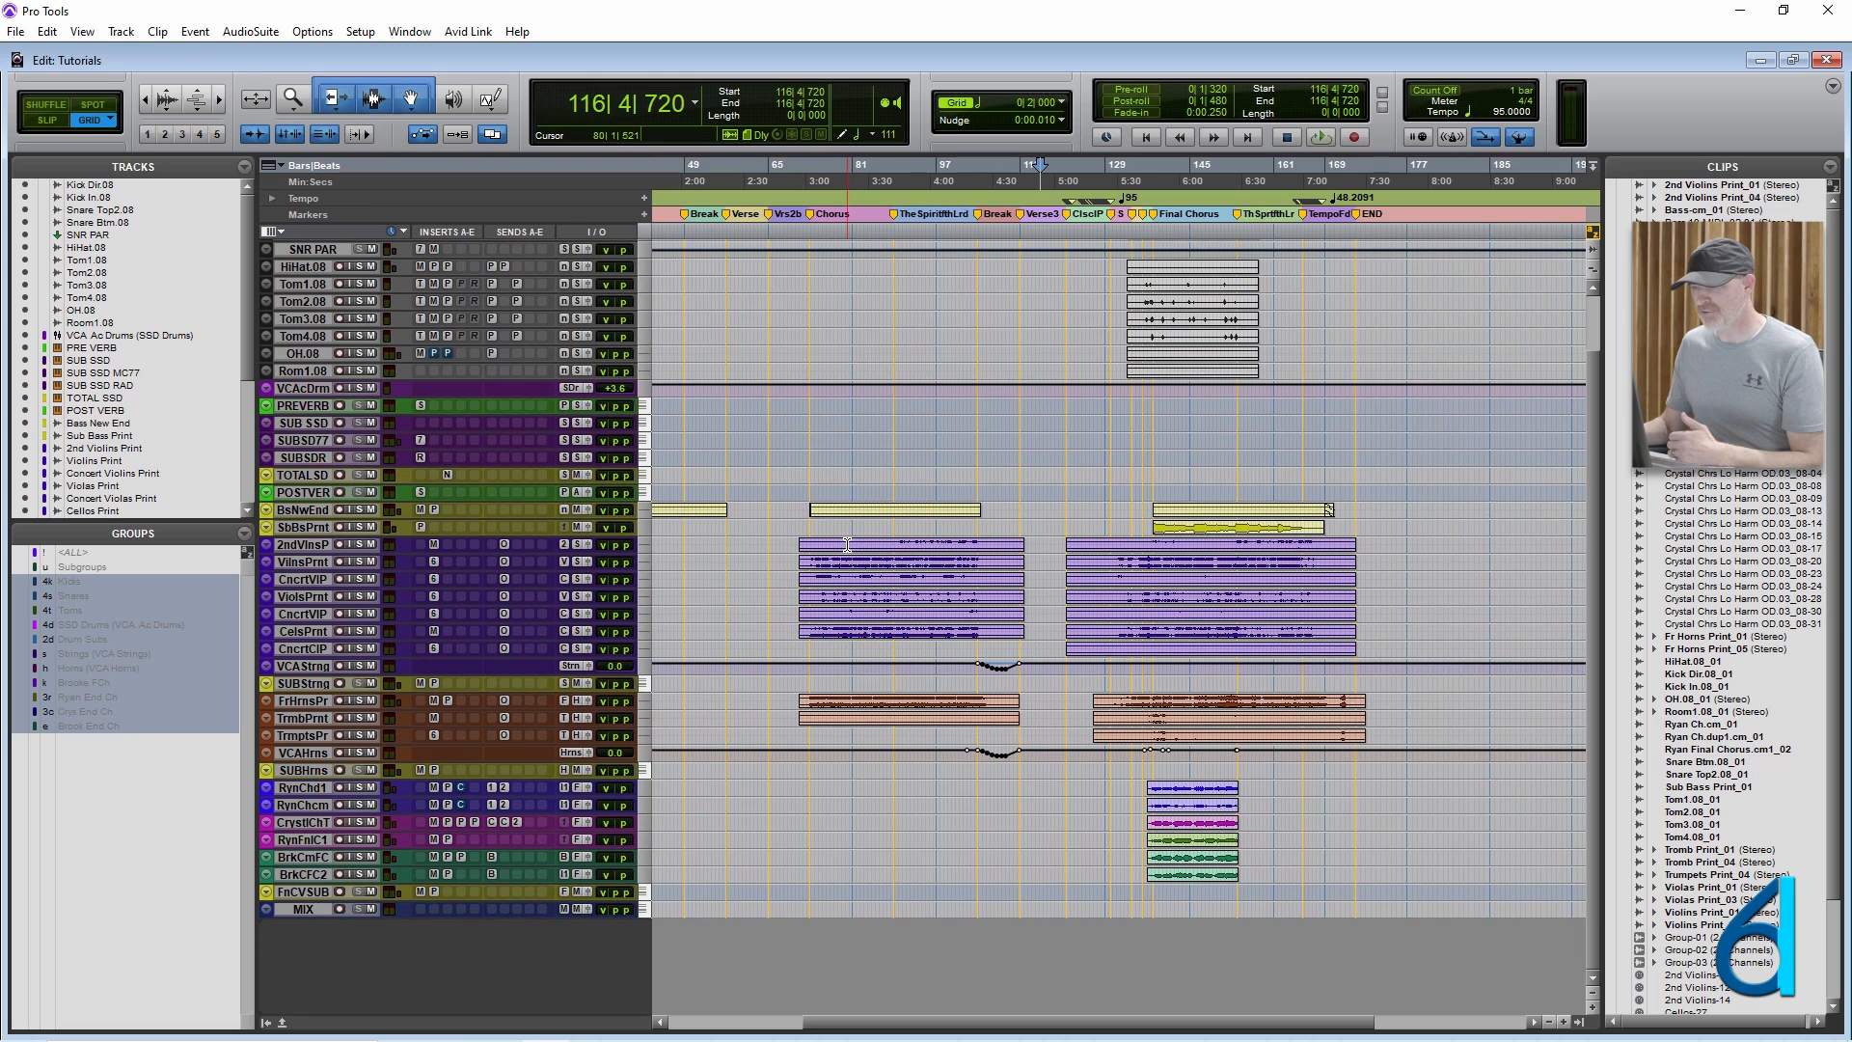
left_click_drag(434, 813, 434, 905)
left_click(1210, 815)
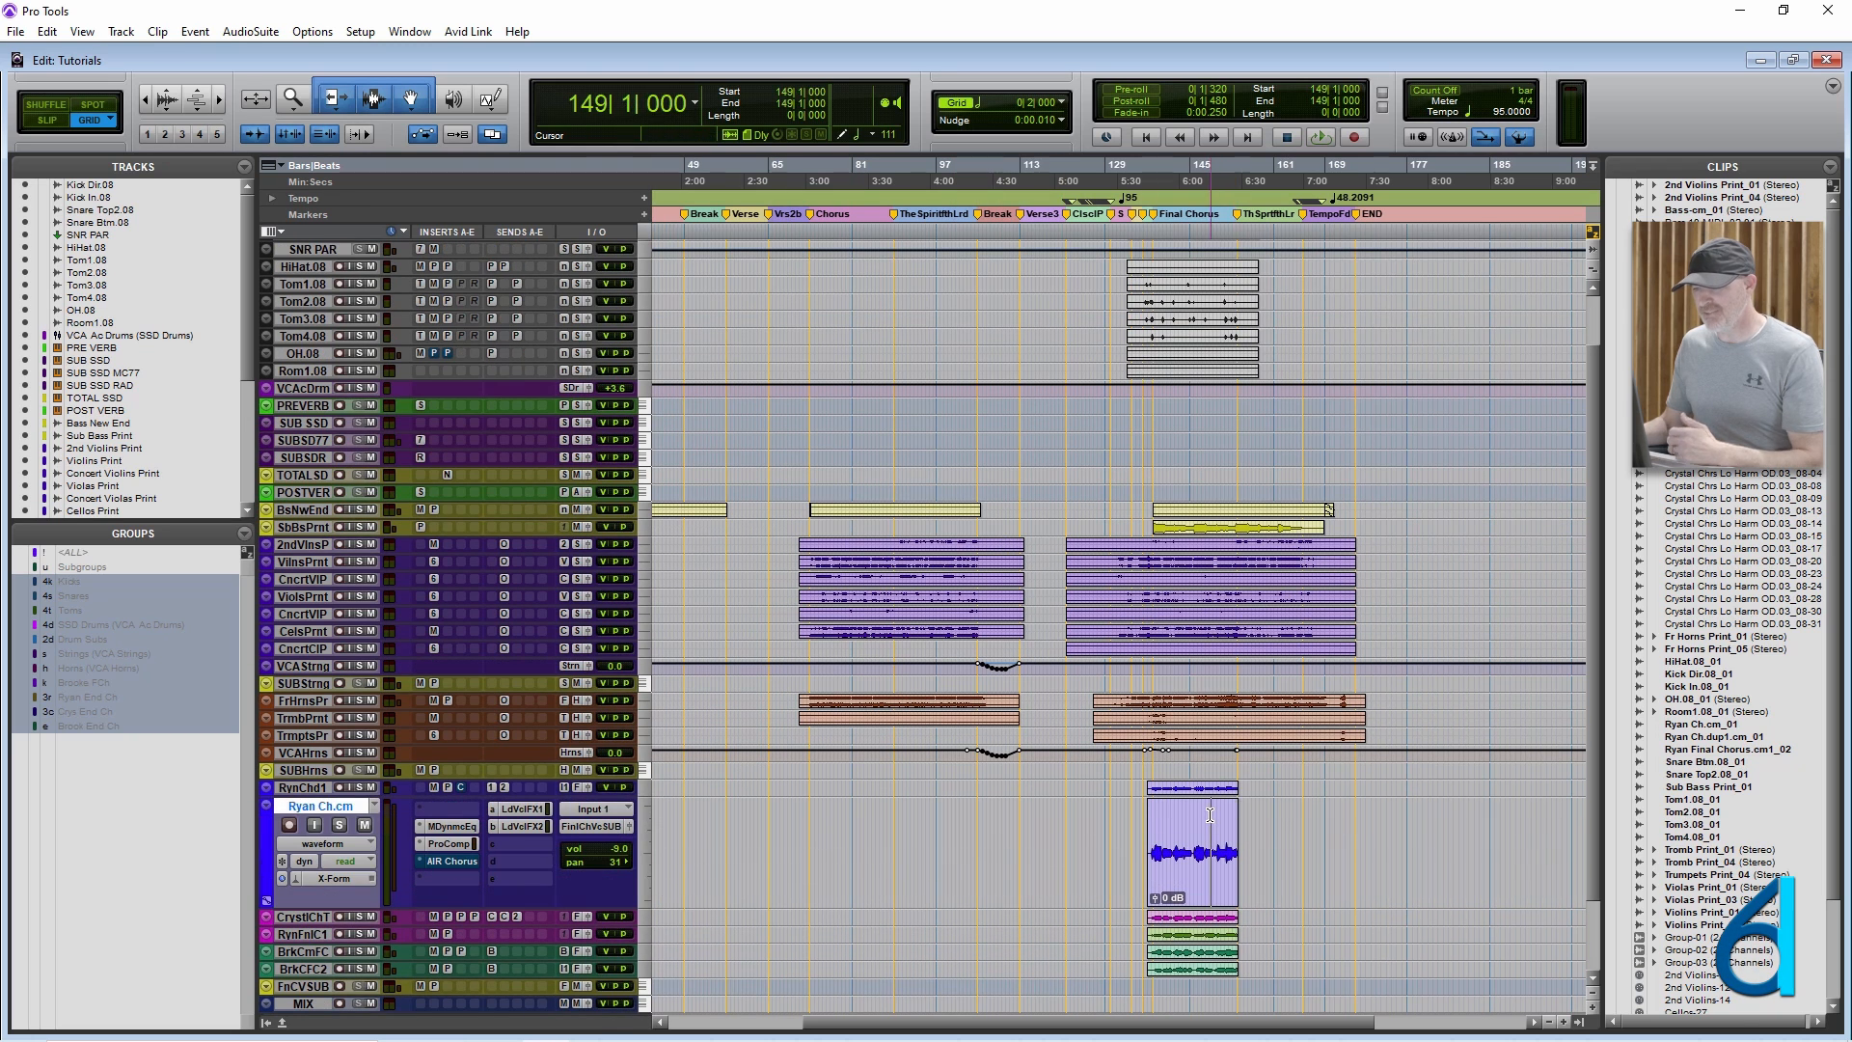
key("t")
key("t")
key("t")
key("t")
key("r")
left_click(973, 820)
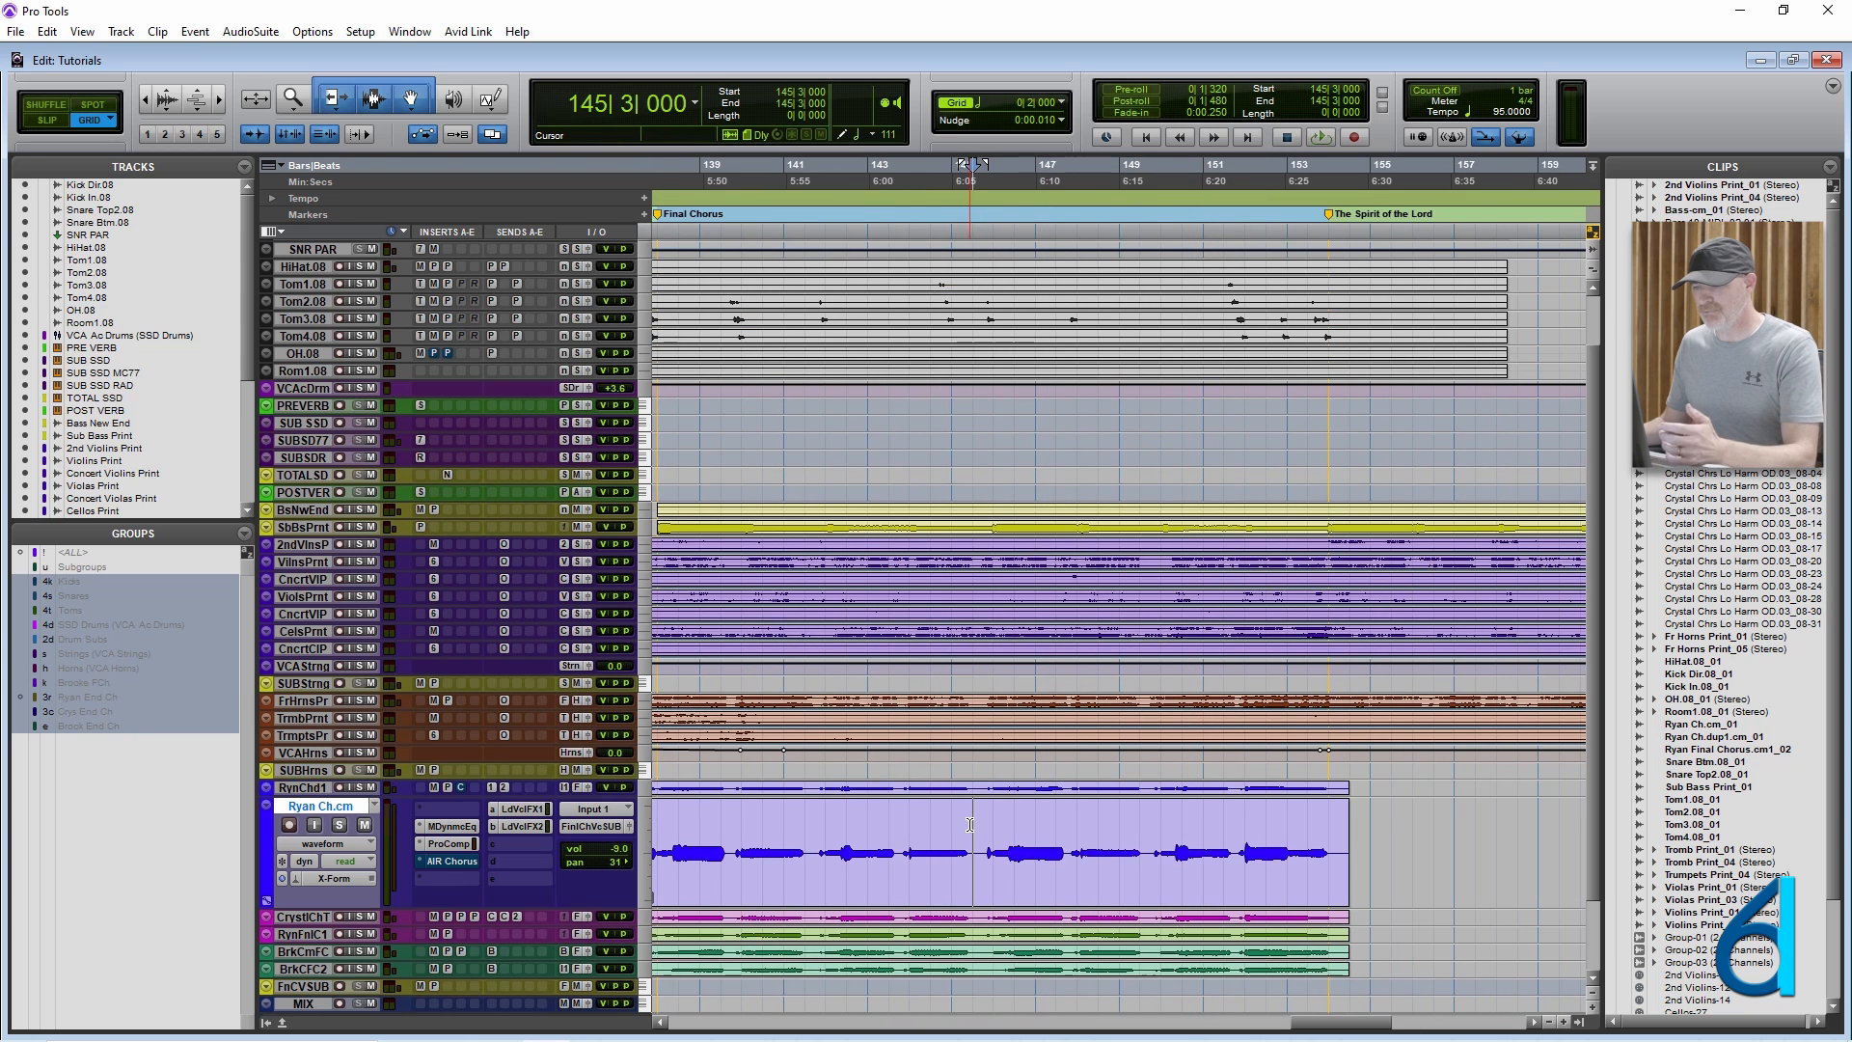
Show the enlarged vocal track in warp view, change it to analysis view, and separate its clip at 145|3|000.
left_click(339, 846)
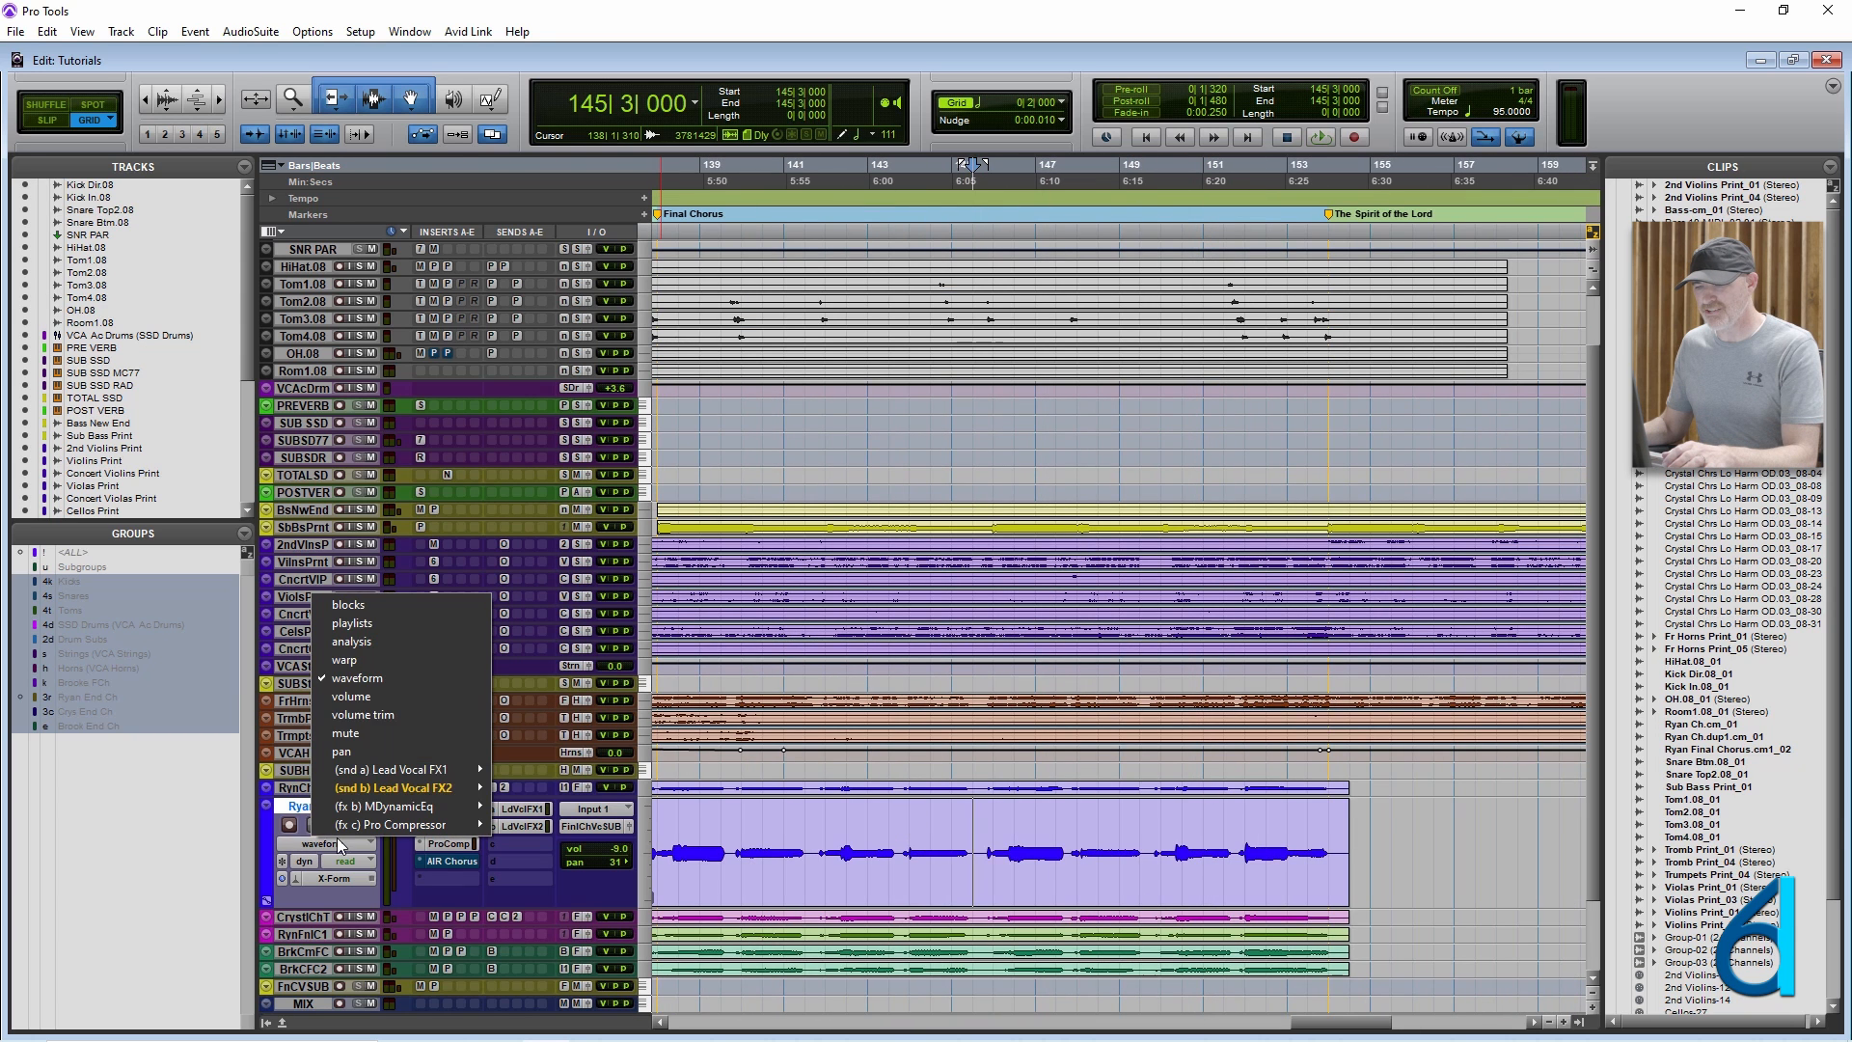
left_click(409, 659)
scroll(916, 783, "down", 3)
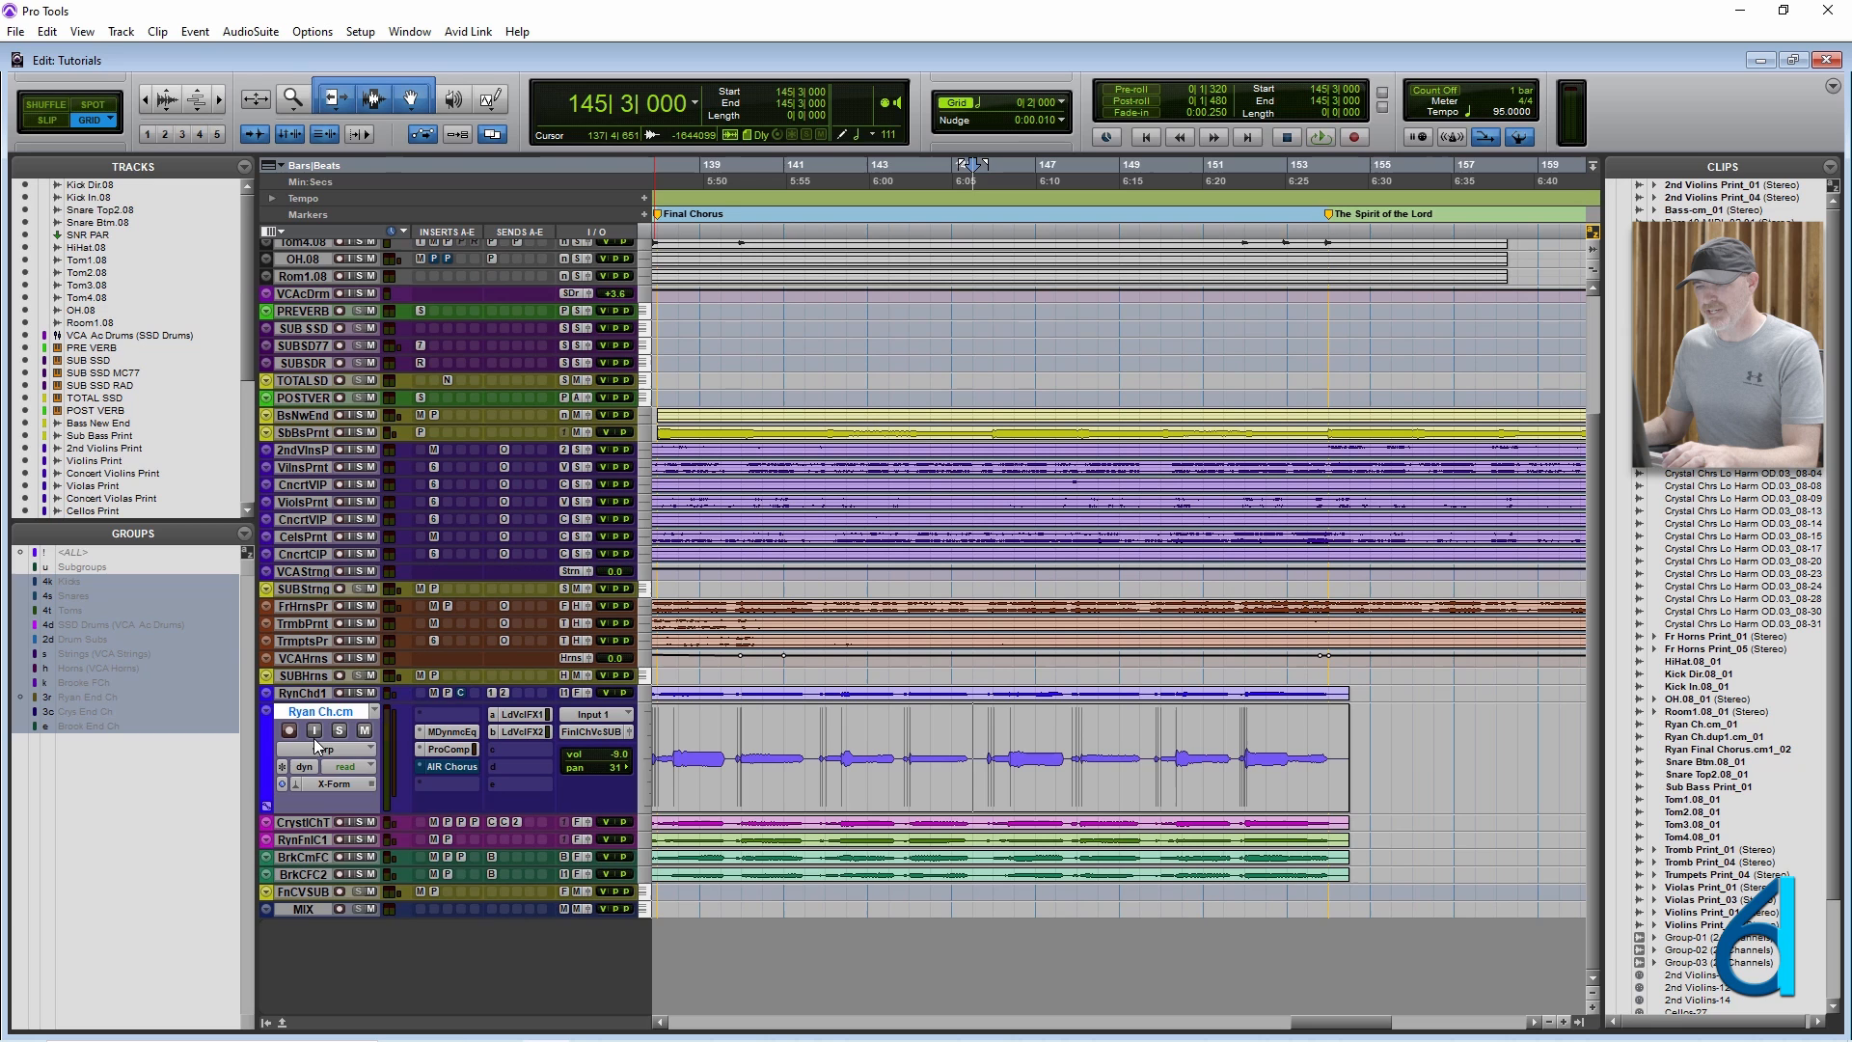
left_click(311, 740)
left_click(369, 790)
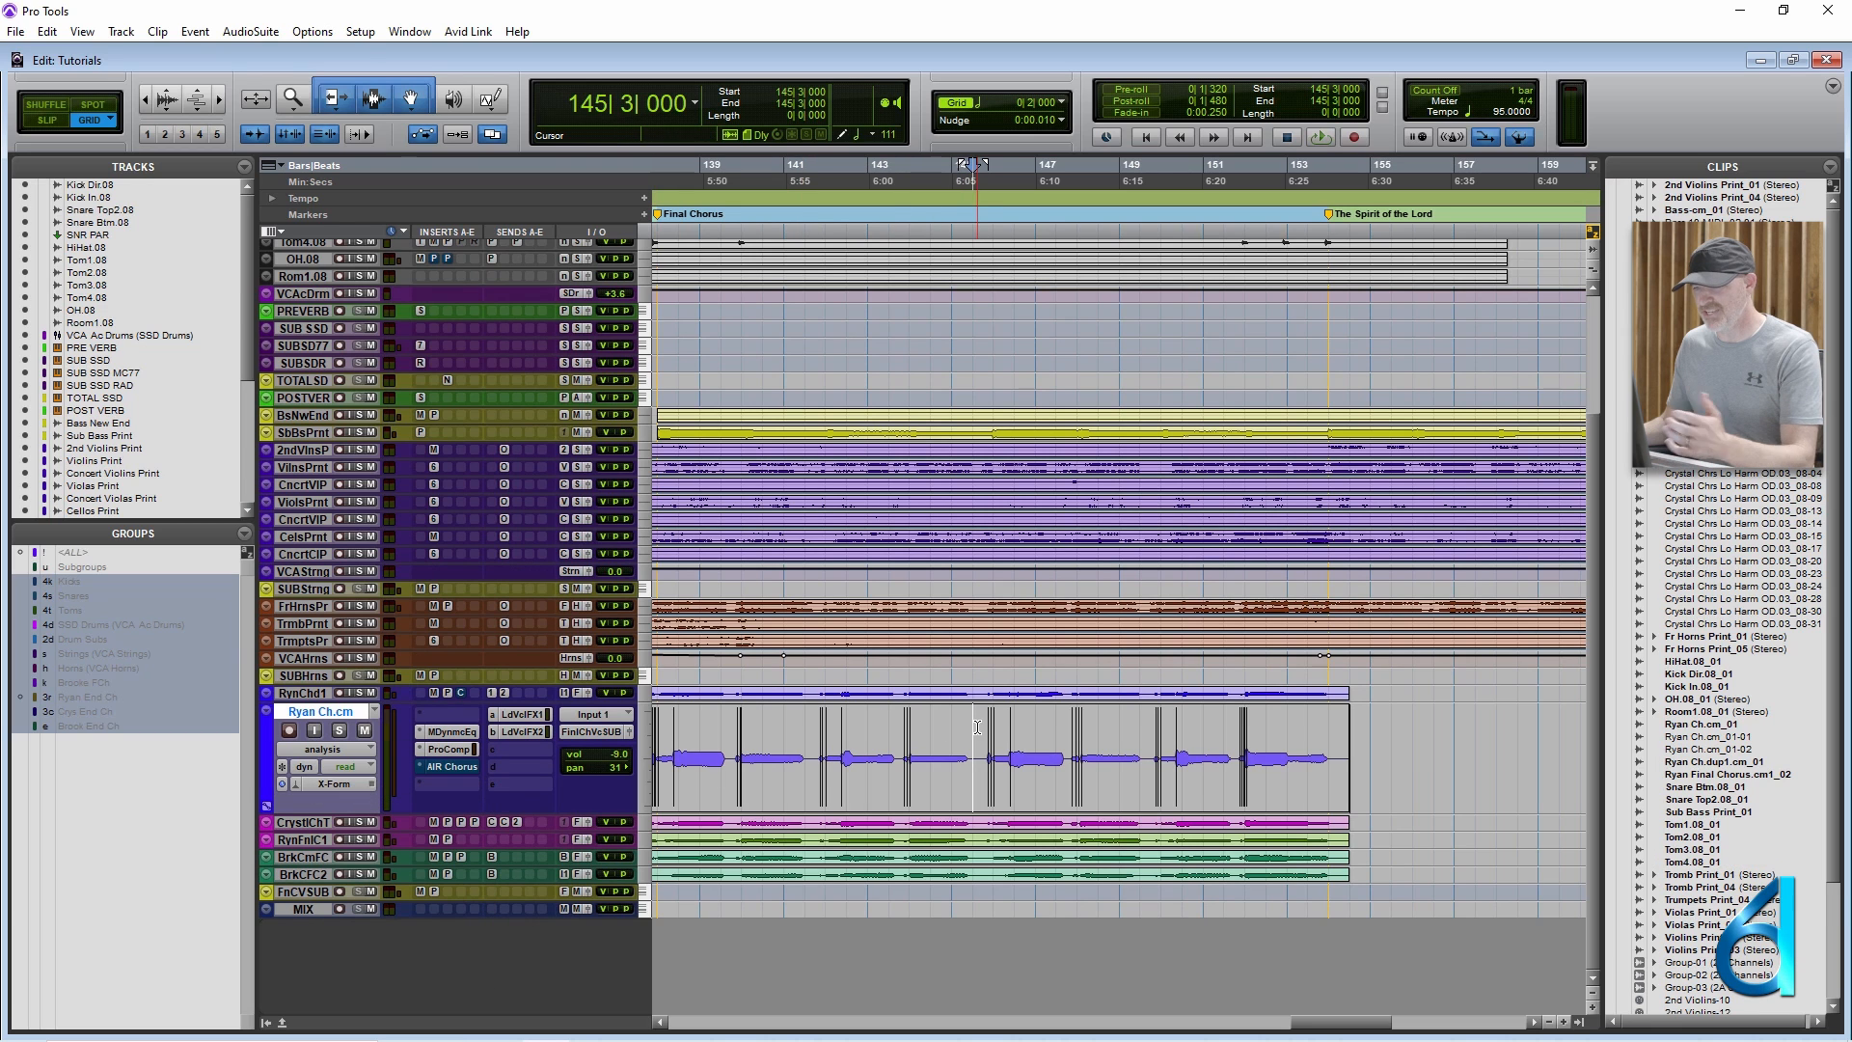
Select the earlier vocal clip, open its Elastic Properties and set Event Sensitivity to 0%.
double_click(752, 730)
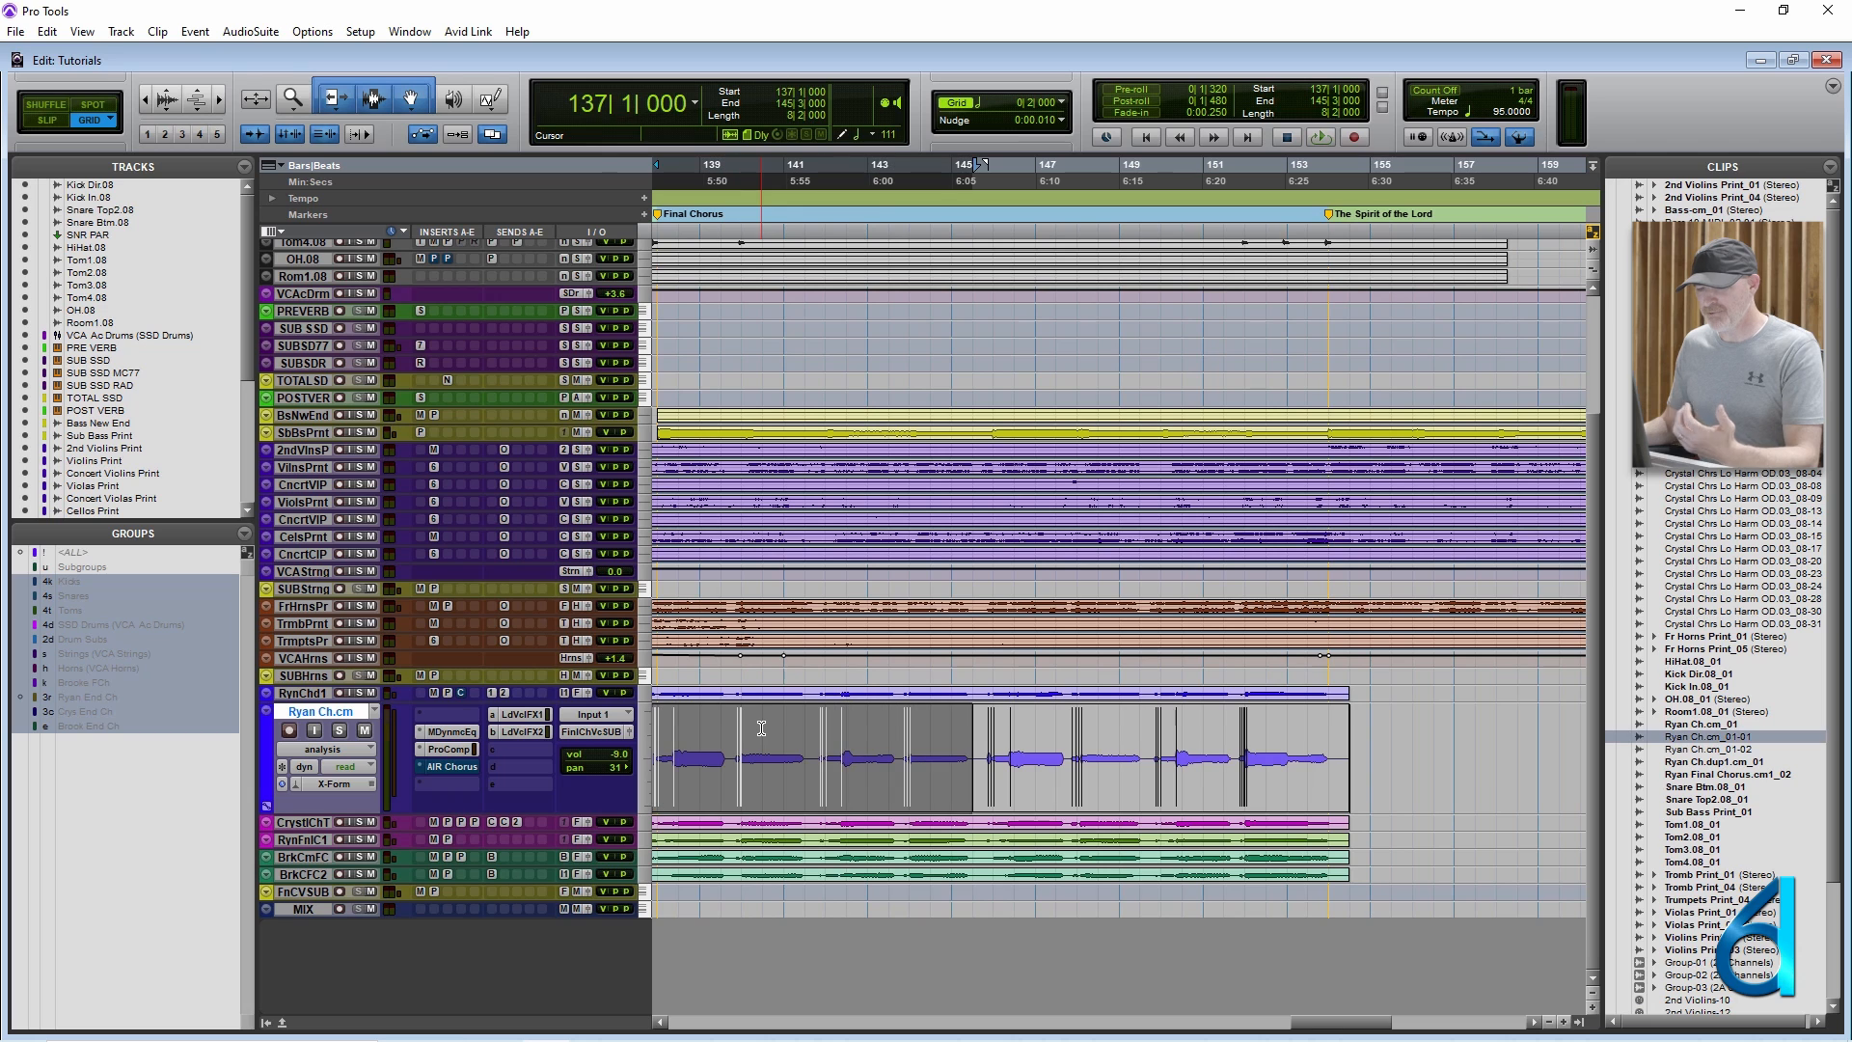
key("alt+KP_5")
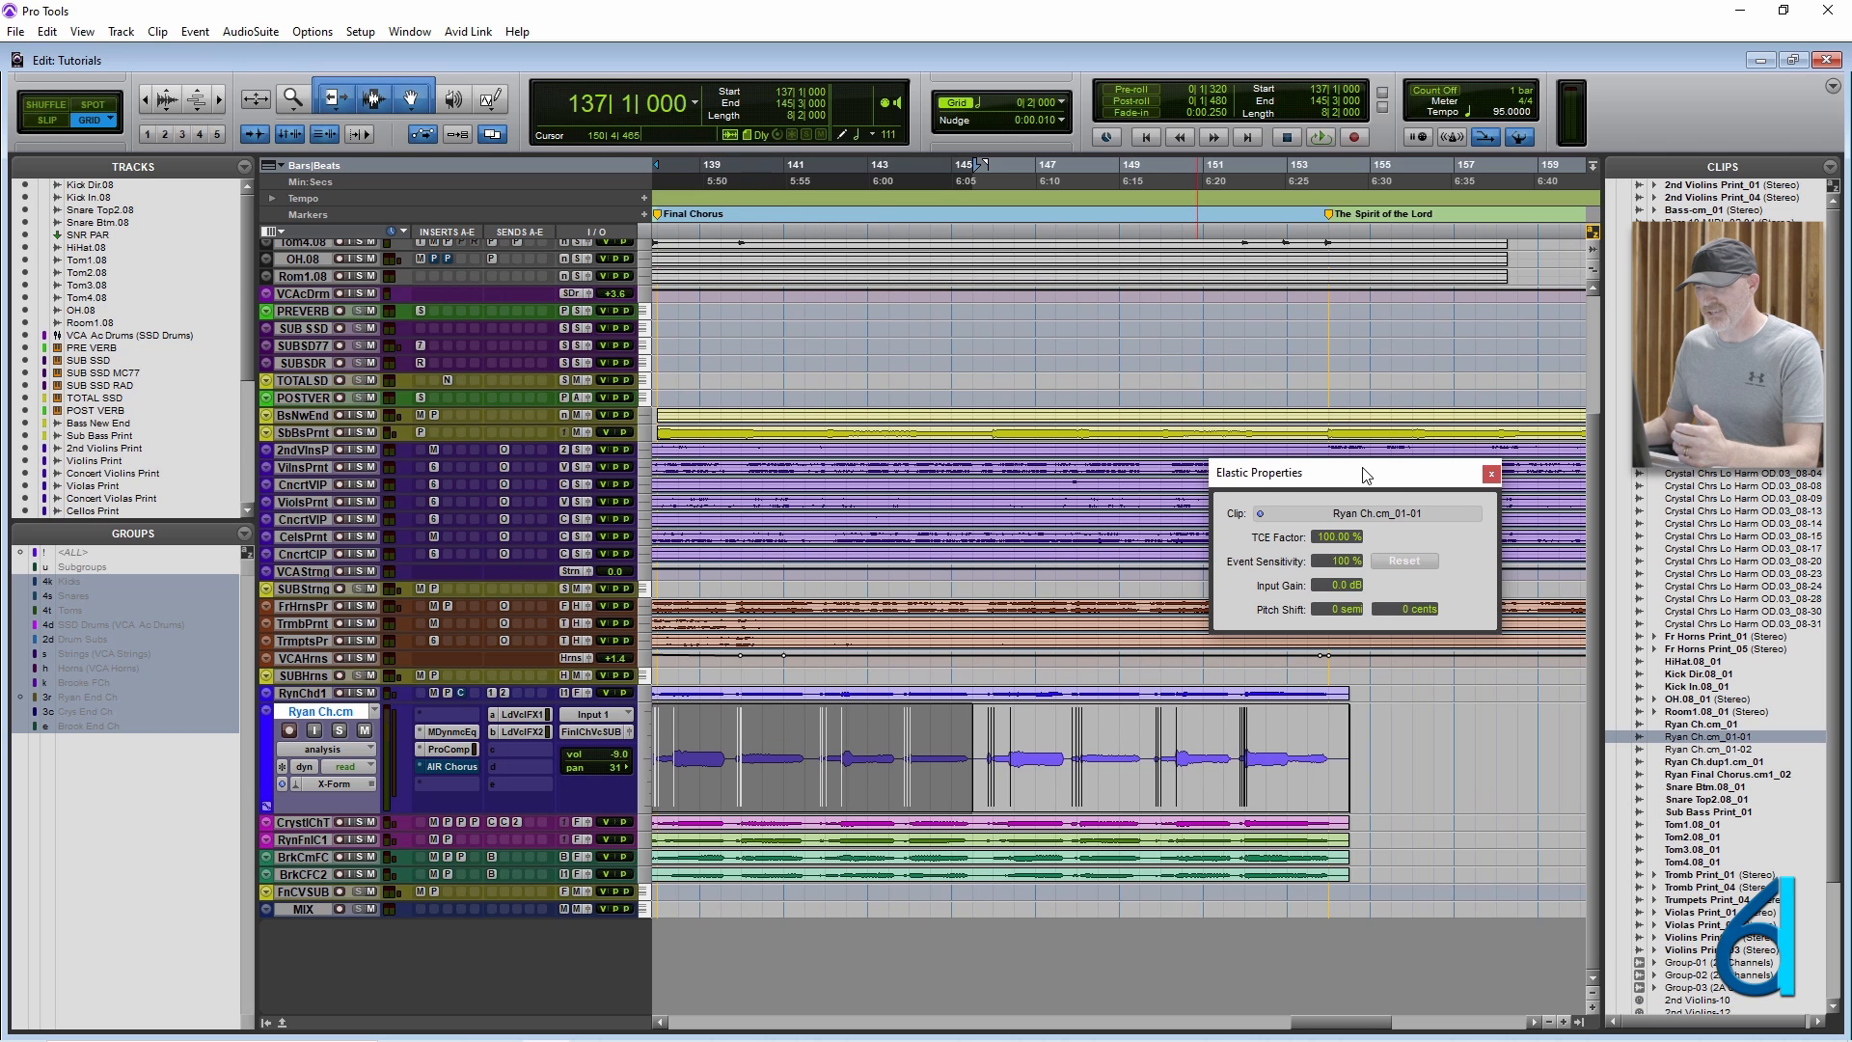
left_click_drag(1323, 472, 1005, 469)
left_click_drag(1030, 566, 1021, 629)
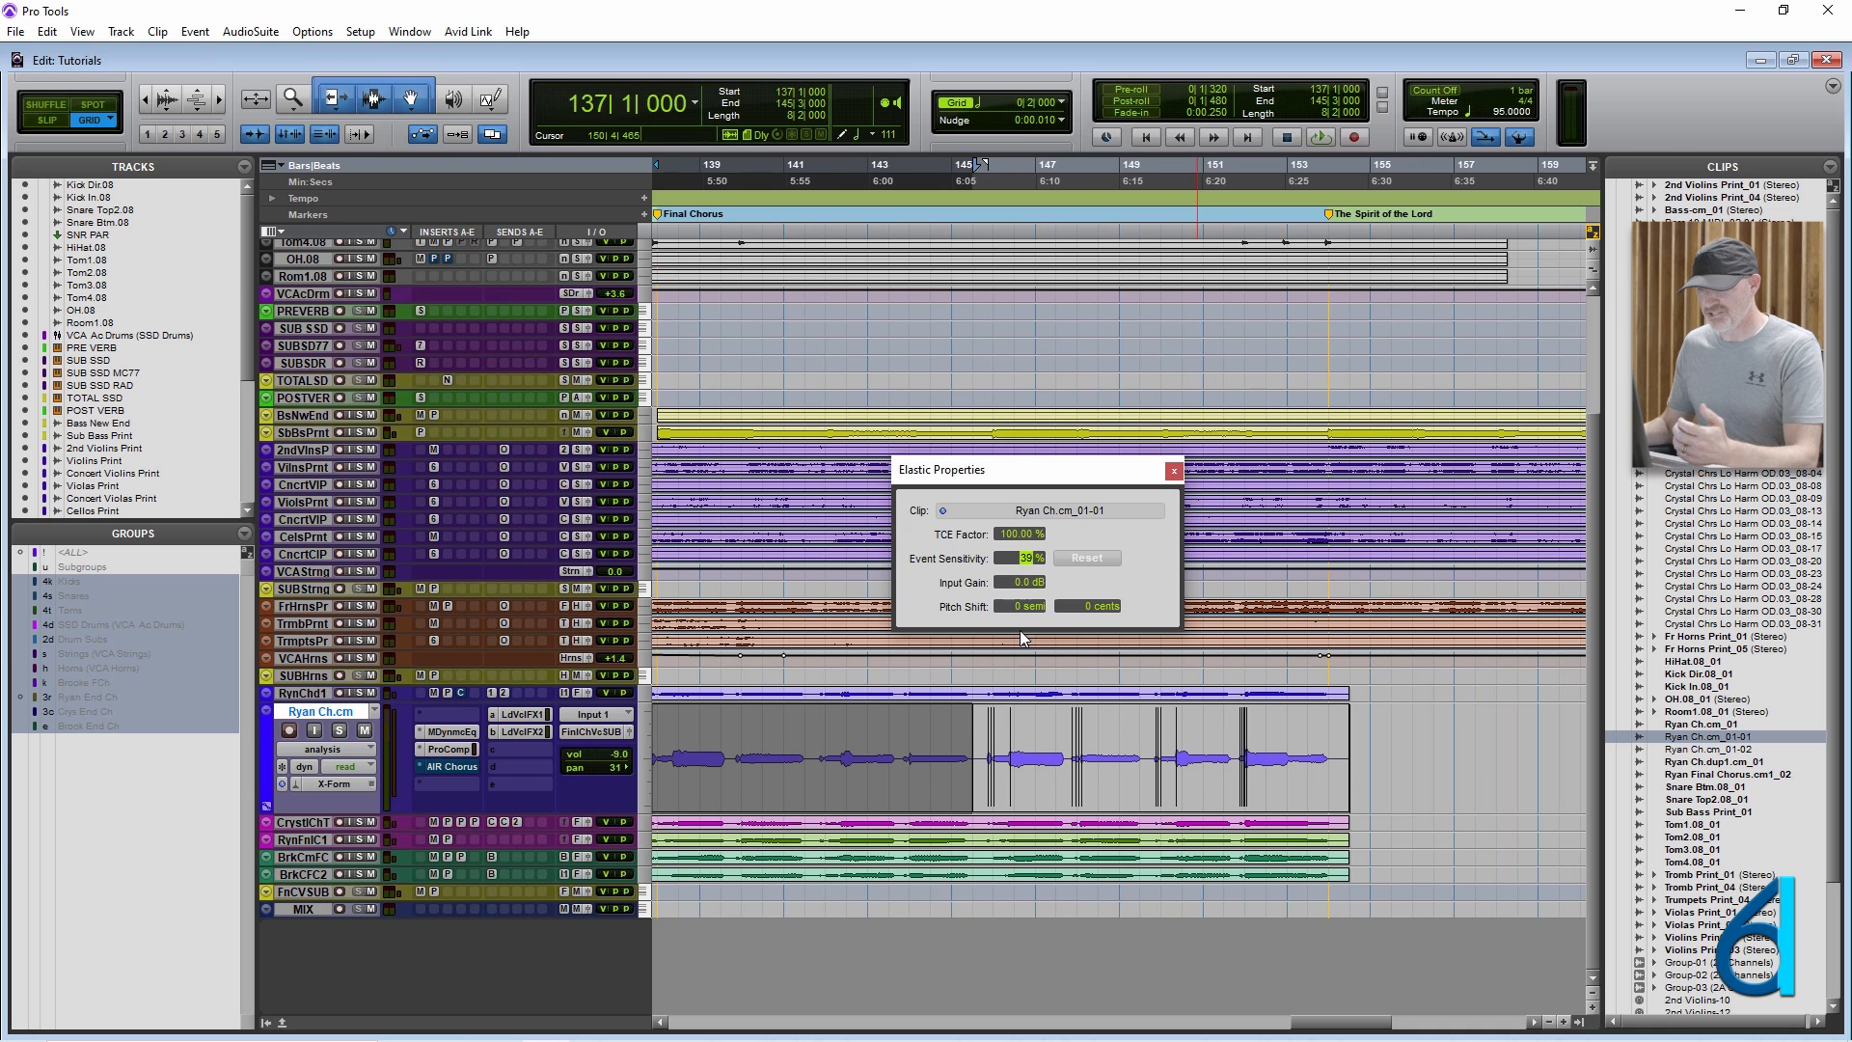
Try adding event markers to the selected vocal clip in analysis view, raising its Event Sensitivity to 22% between attempts.
double_click(818, 764)
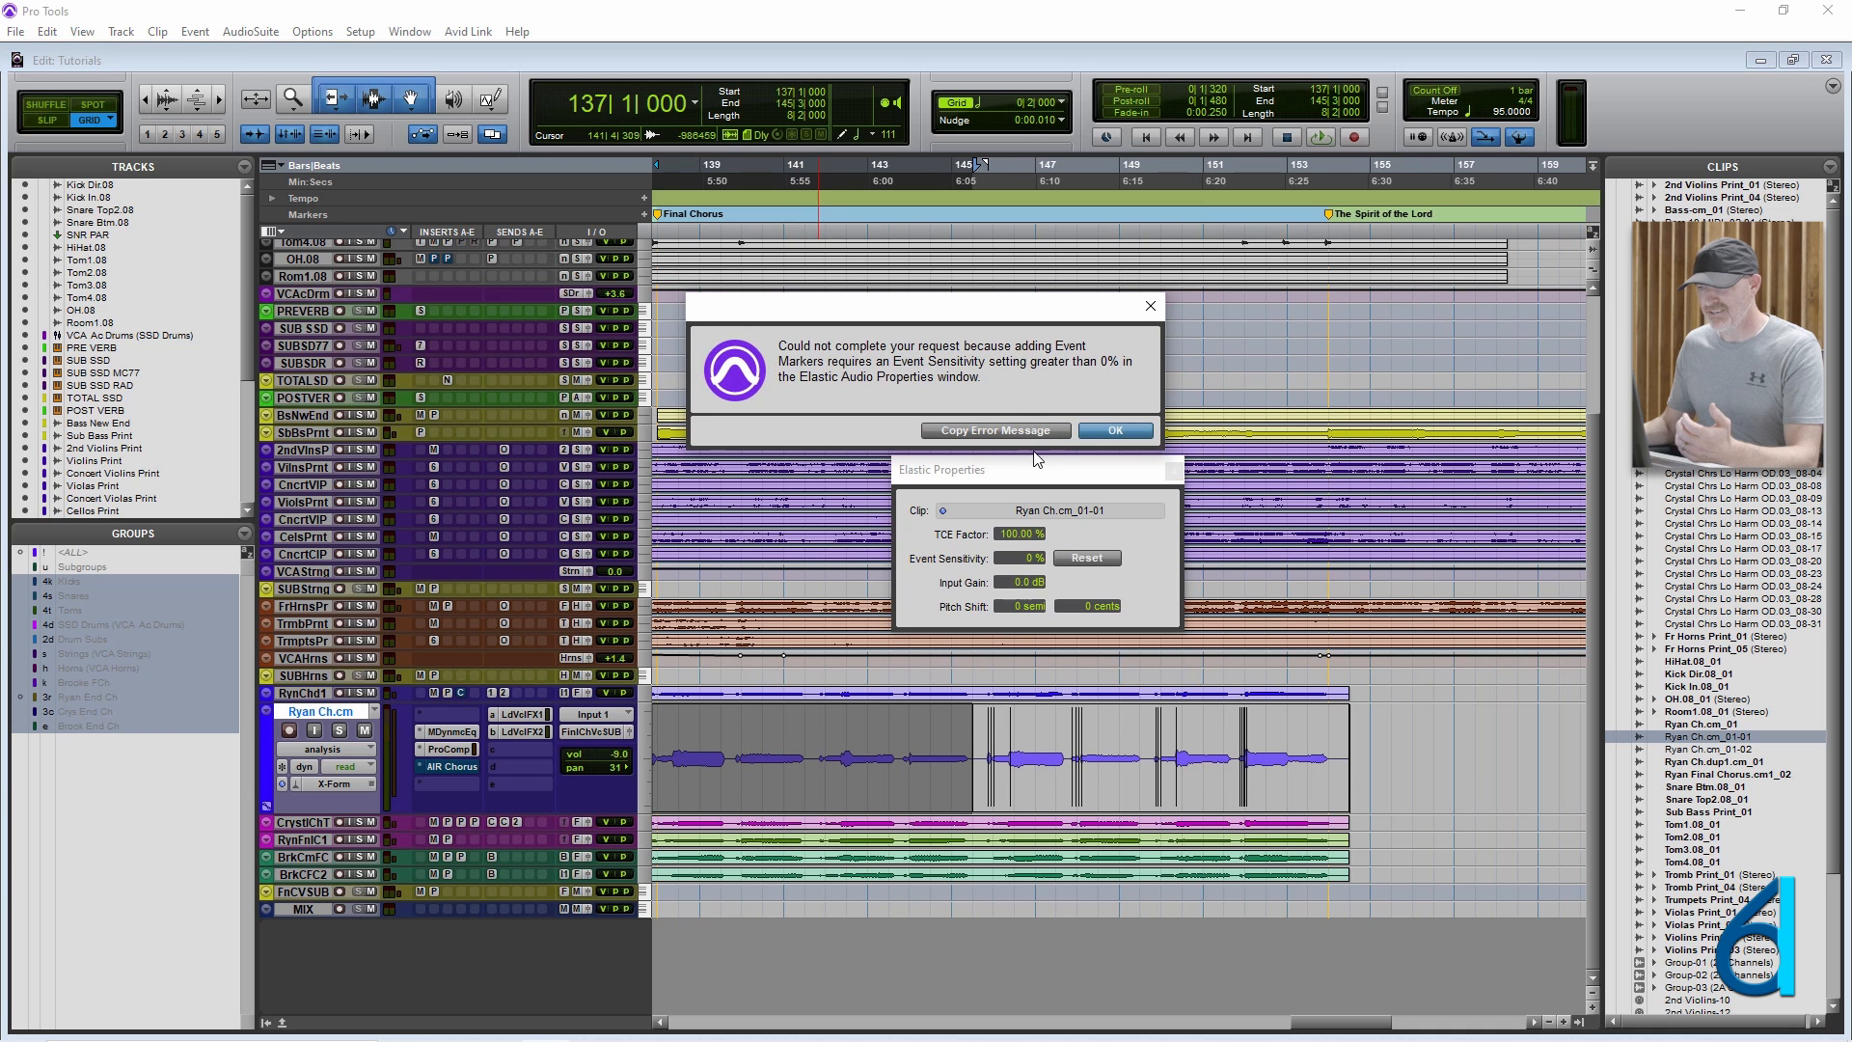
left_click(1115, 431)
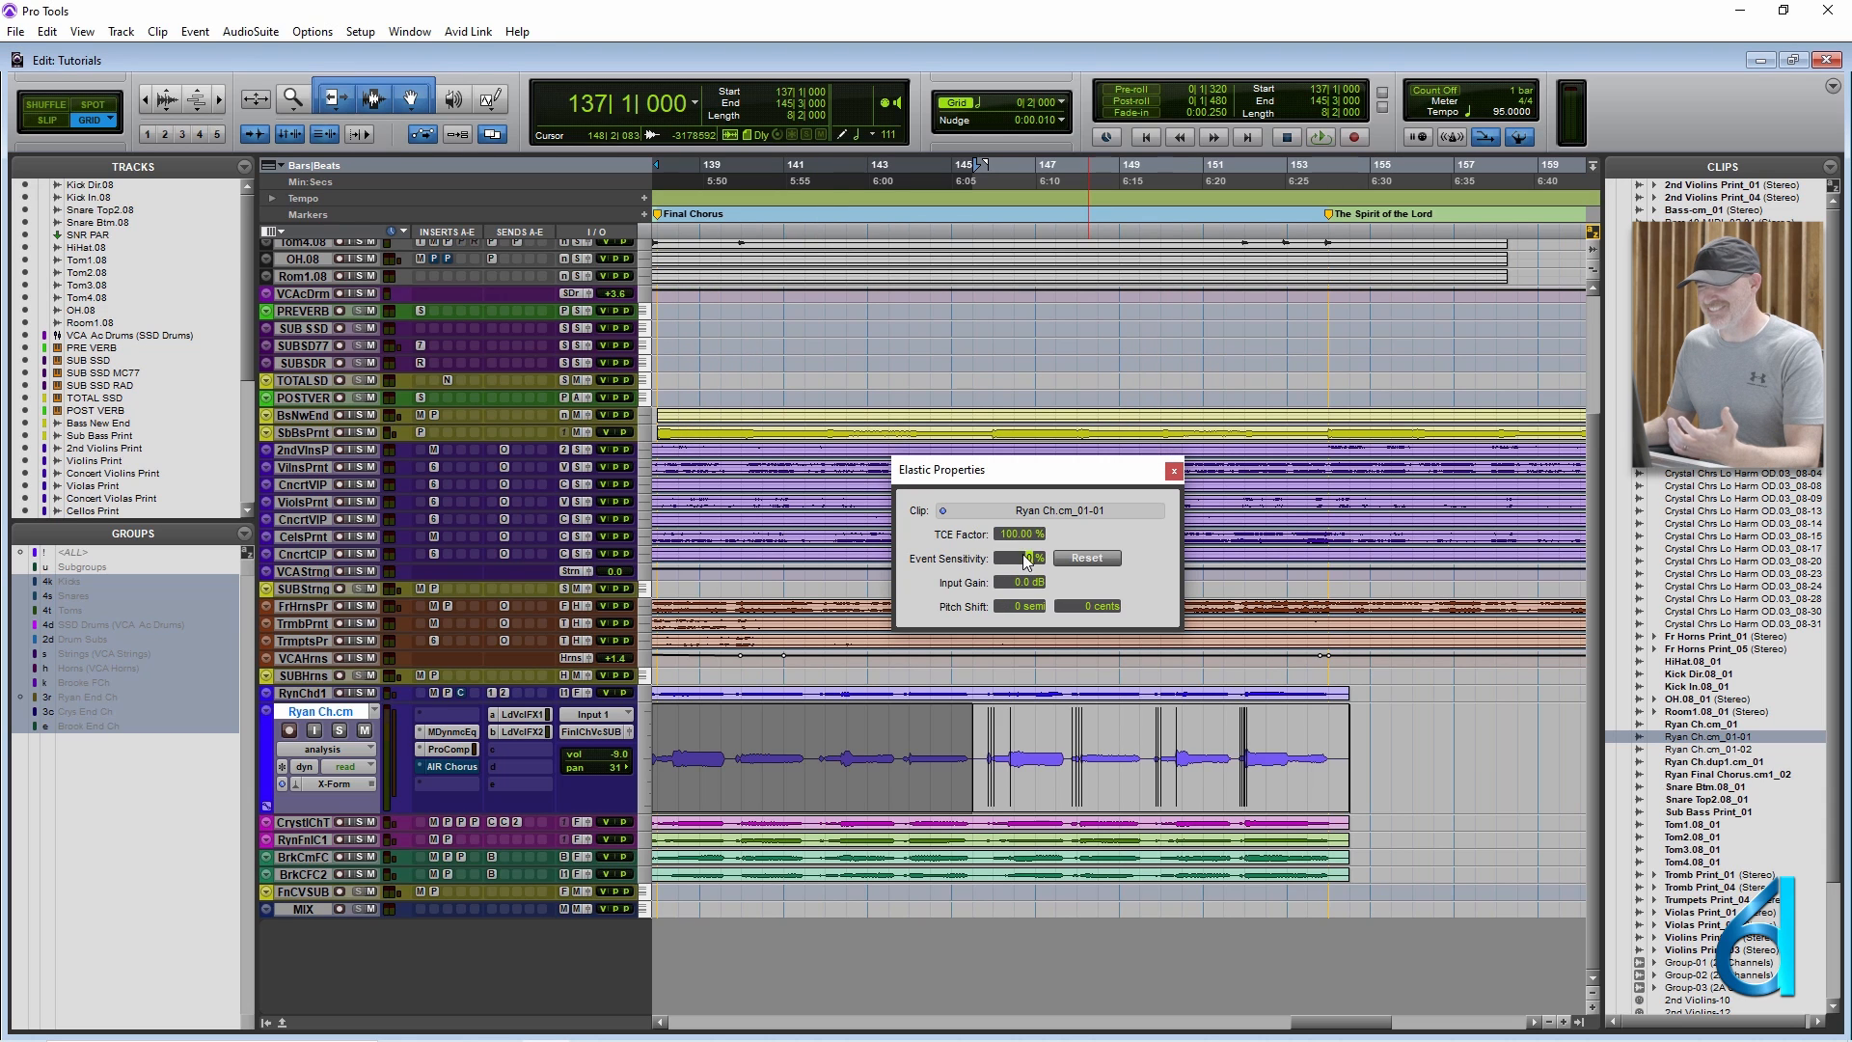
left_click_drag(1031, 559, 1030, 541)
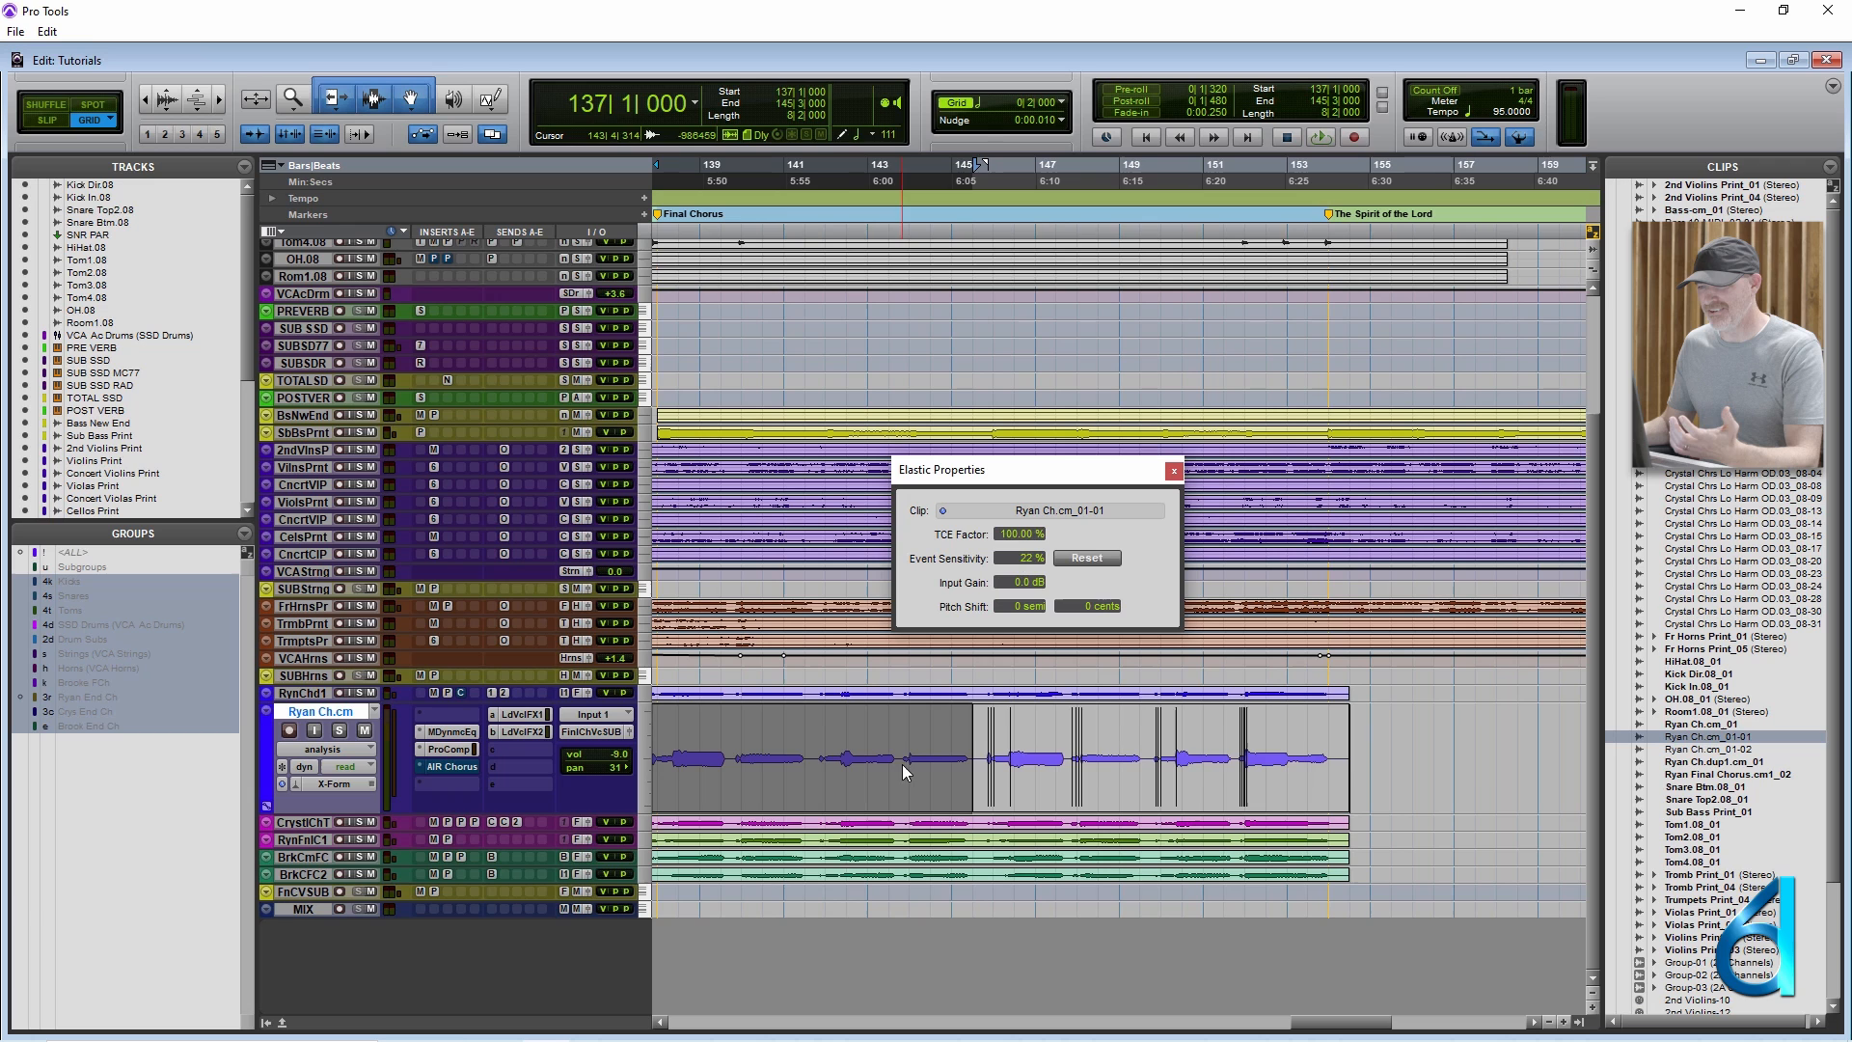
double_click(820, 767)
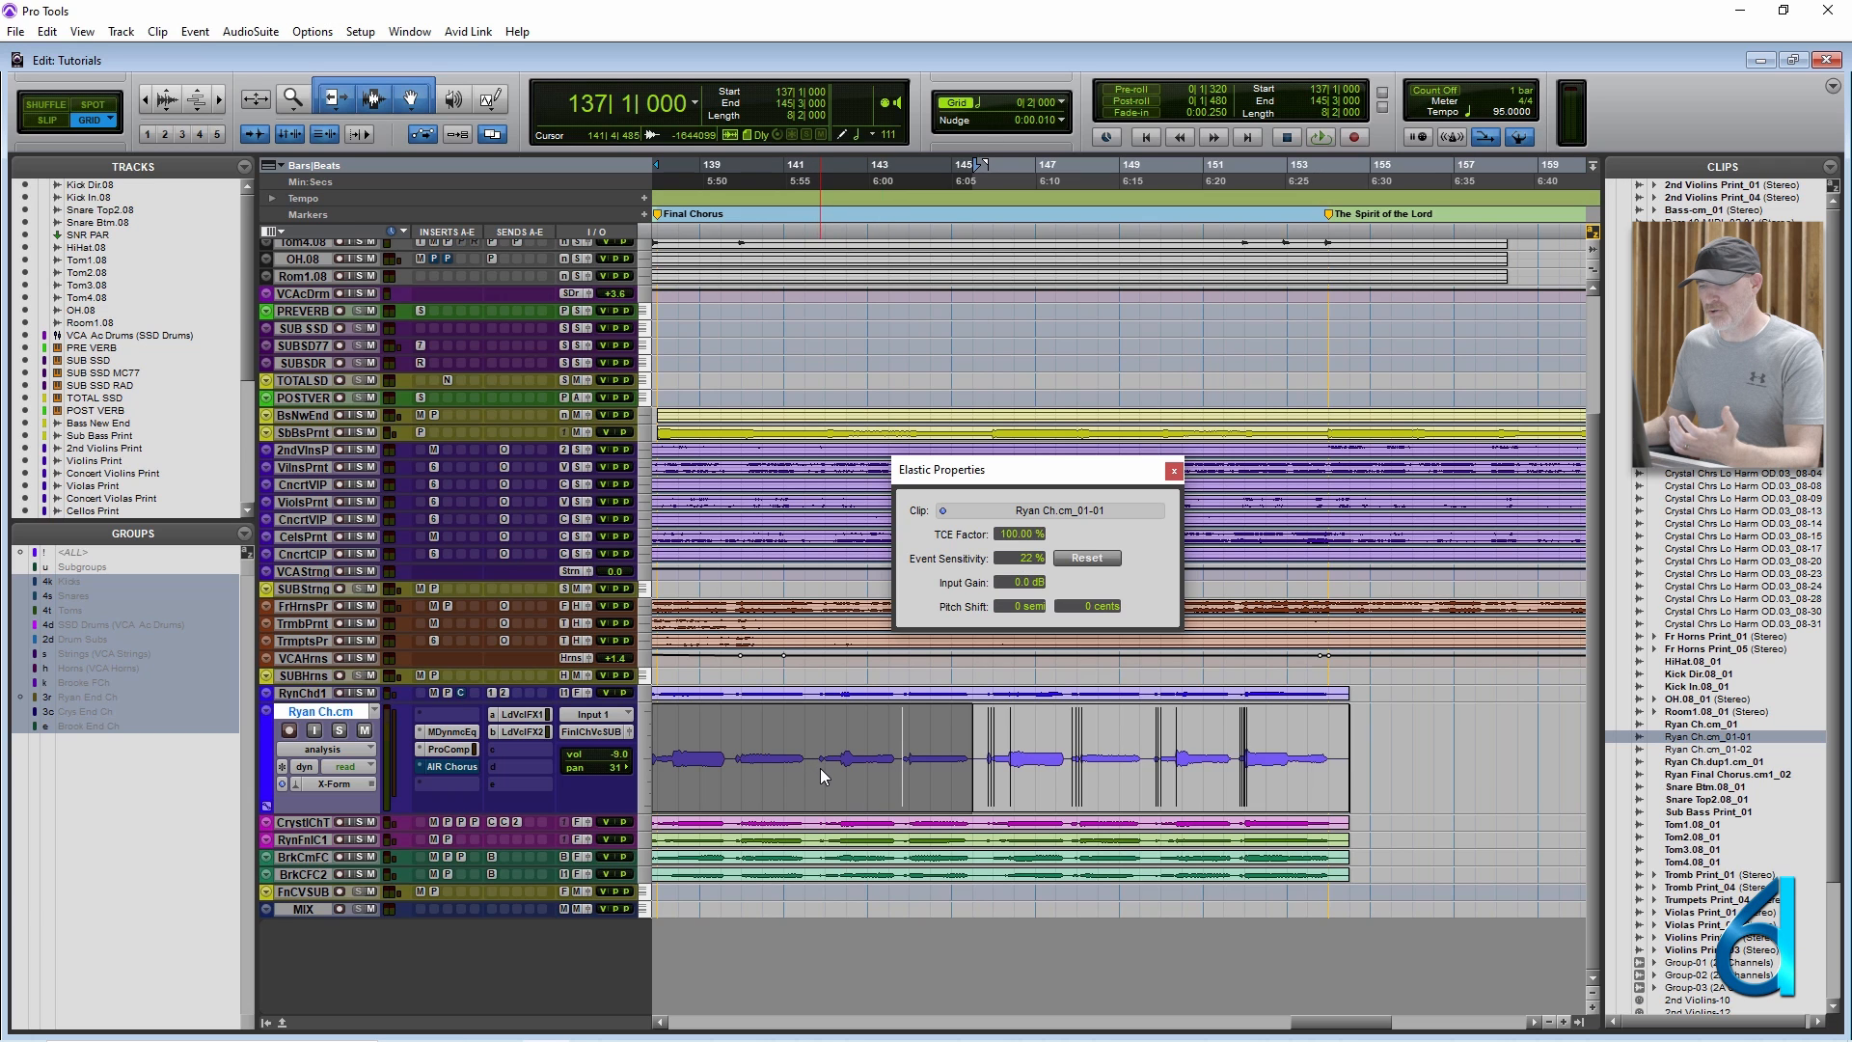
double_click(734, 764)
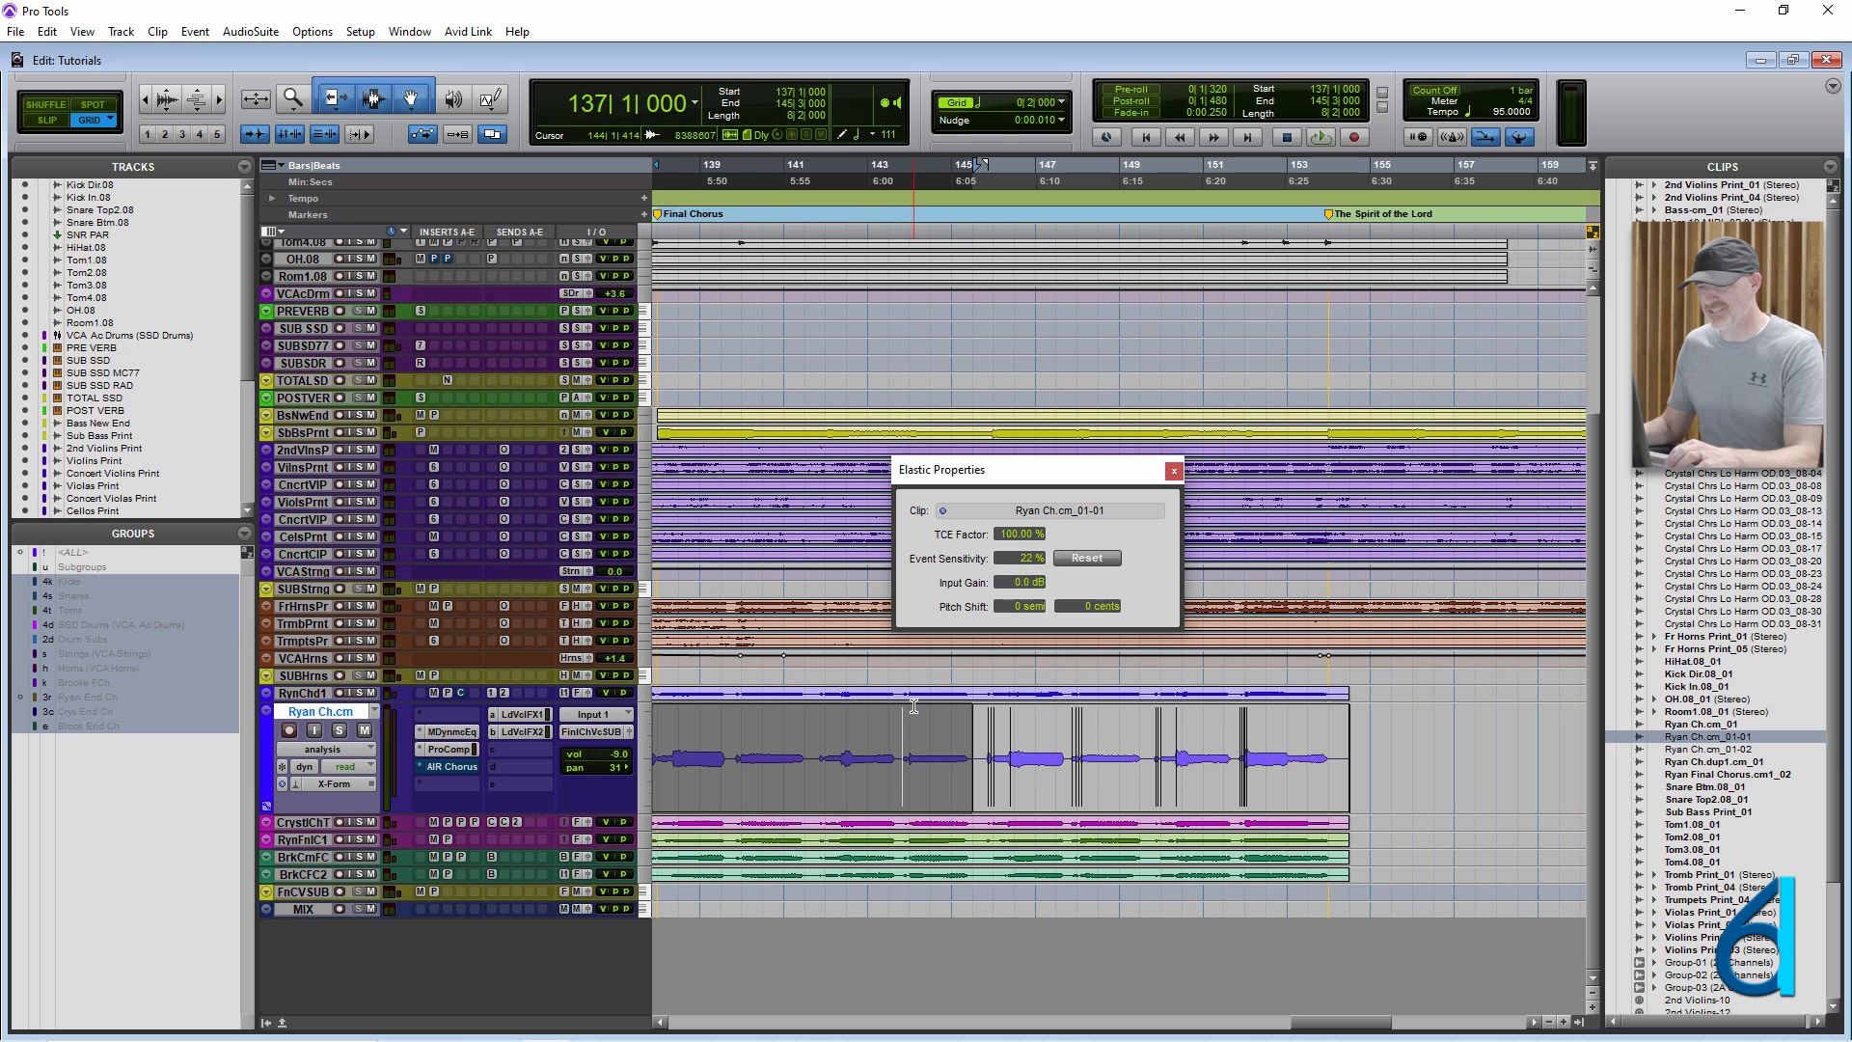
Change the vocal track to warp view, add warp markers late in bars 141 and 143, and move the Elastic Properties window aside.
left_click(318, 750)
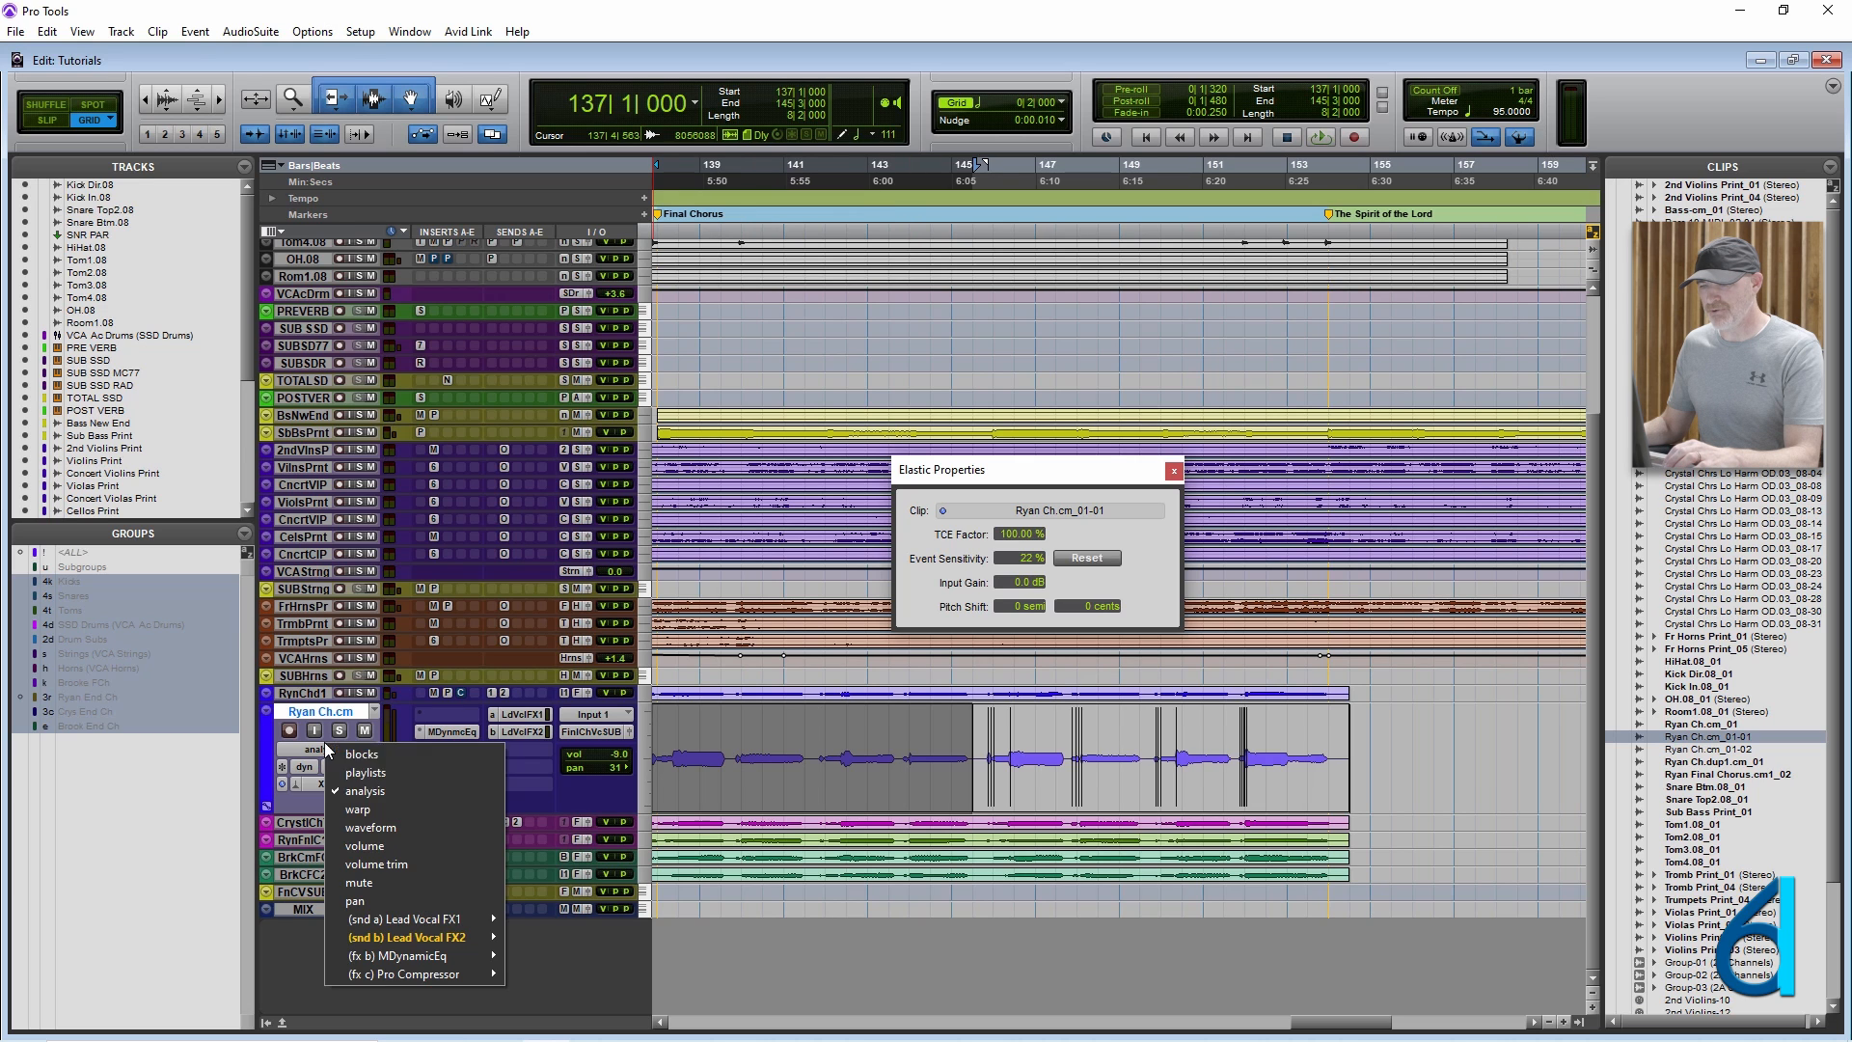
left_click(370, 809)
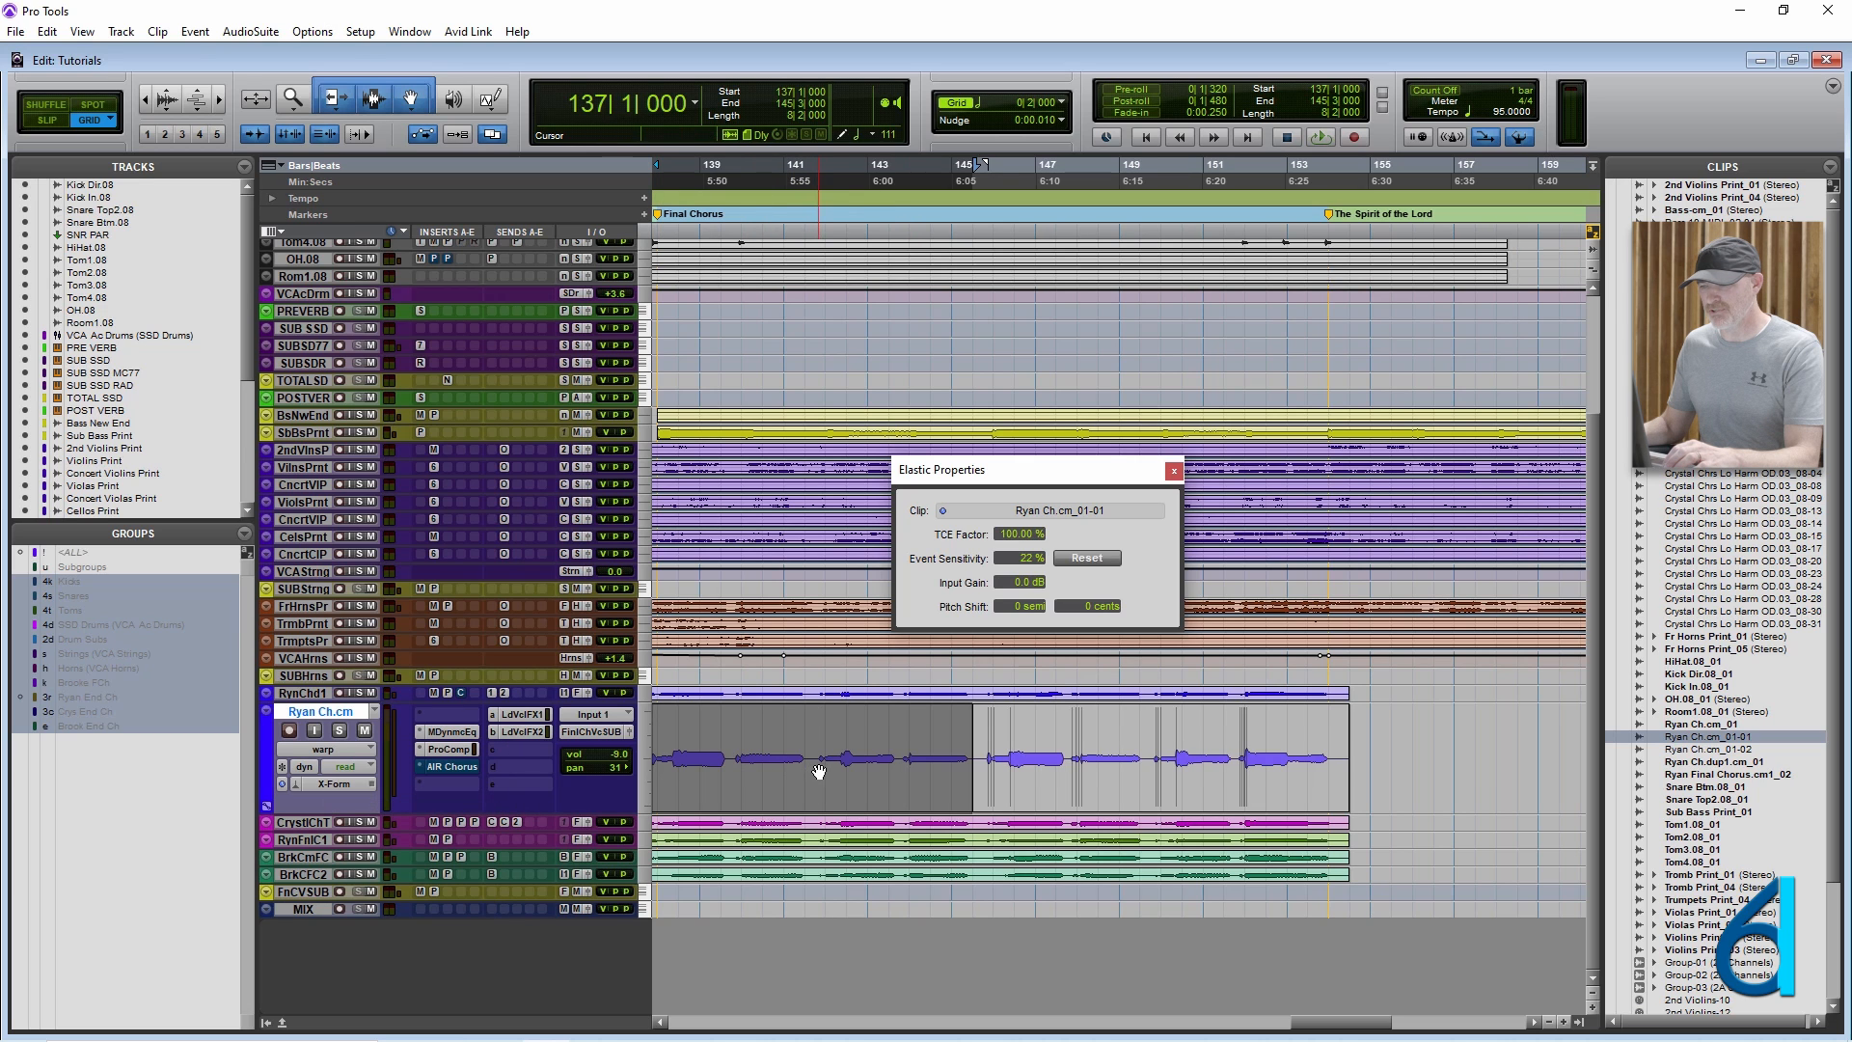
double_click(819, 769)
double_click(903, 769)
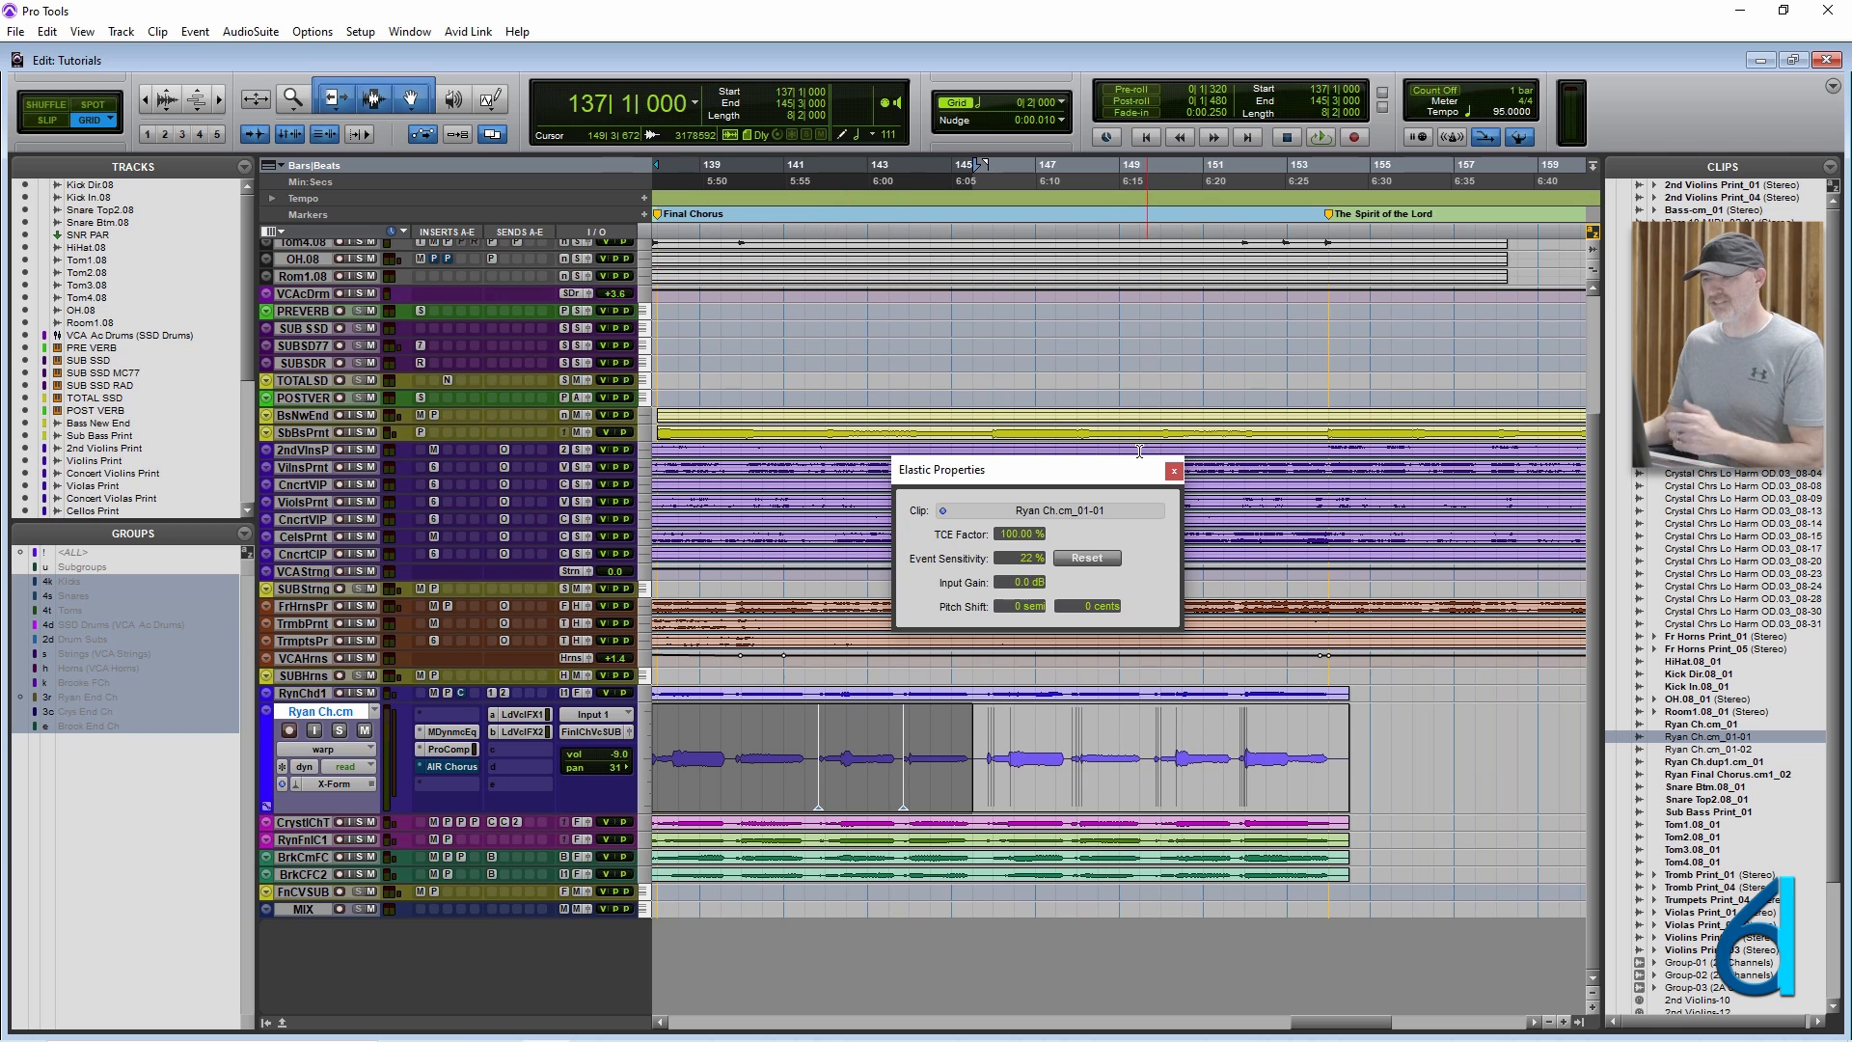
left_click_drag(1037, 485, 864, 314)
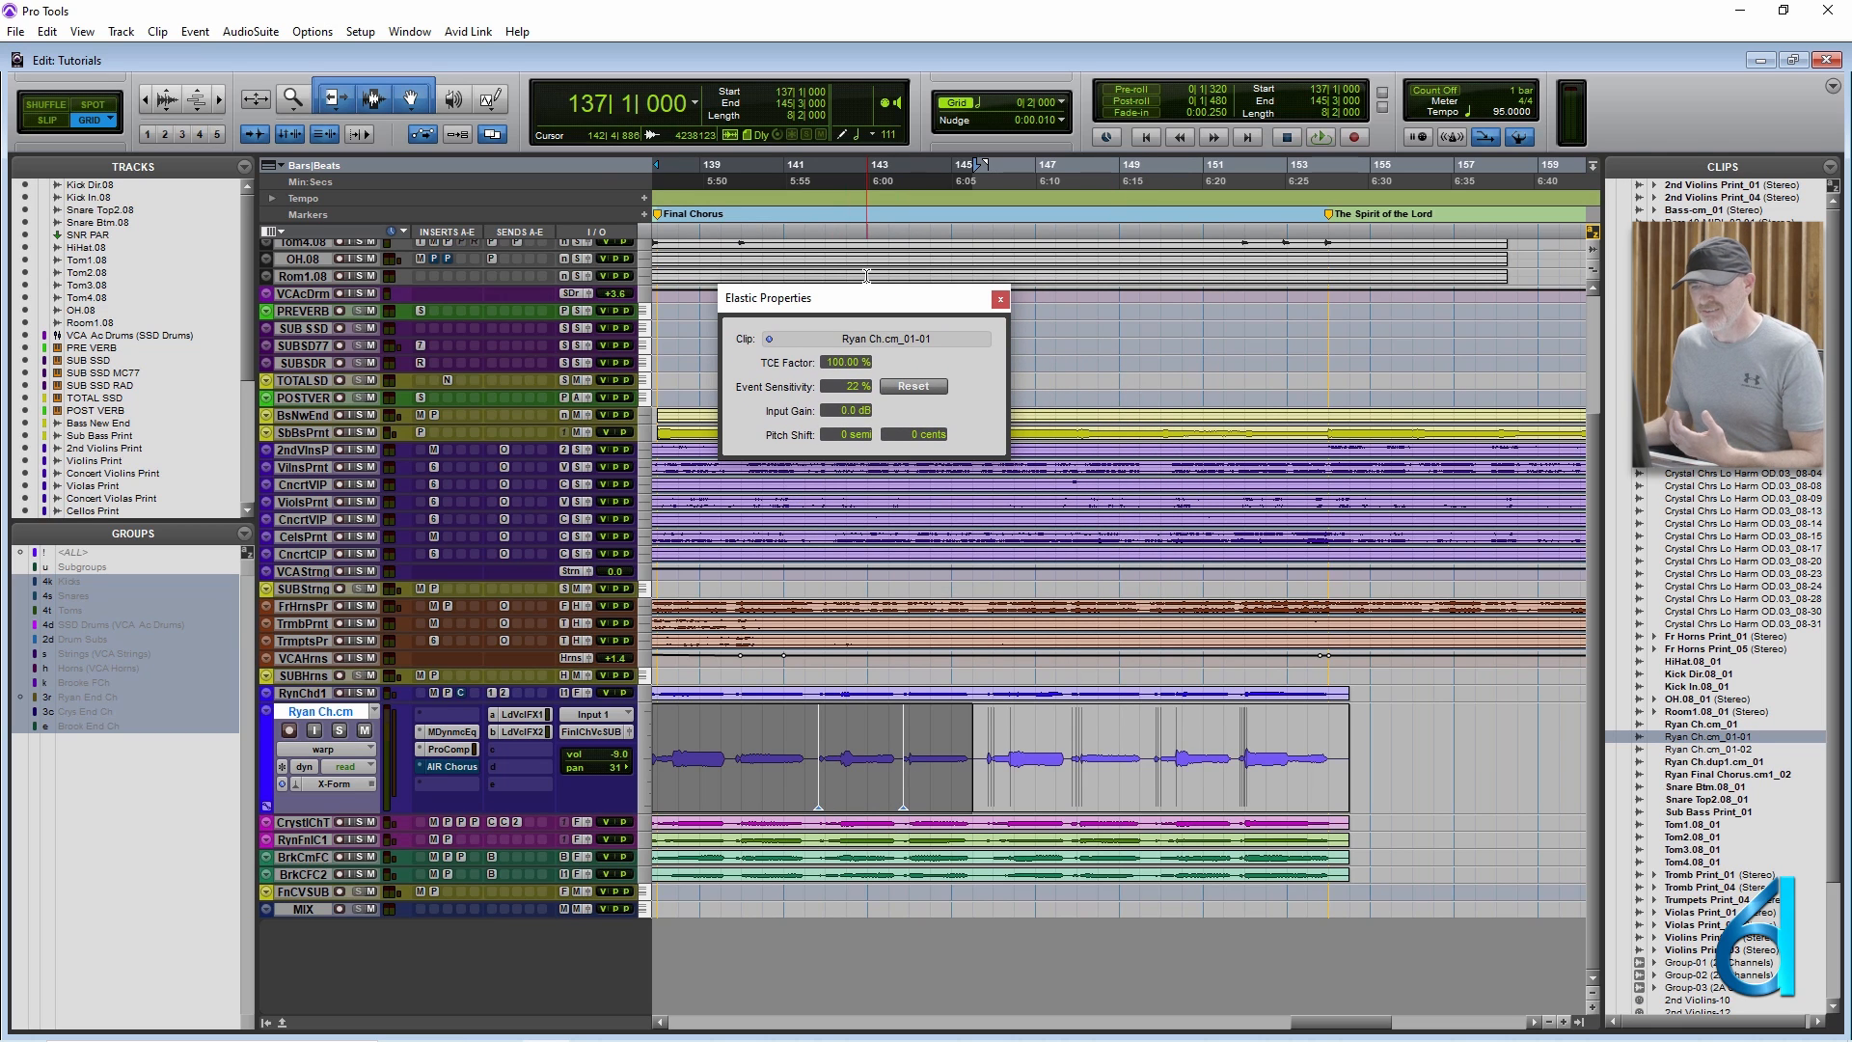
Undo the two warp markers on the vocal clip and close the Elastic Properties window.
left_click_drag(885, 301, 991, 284)
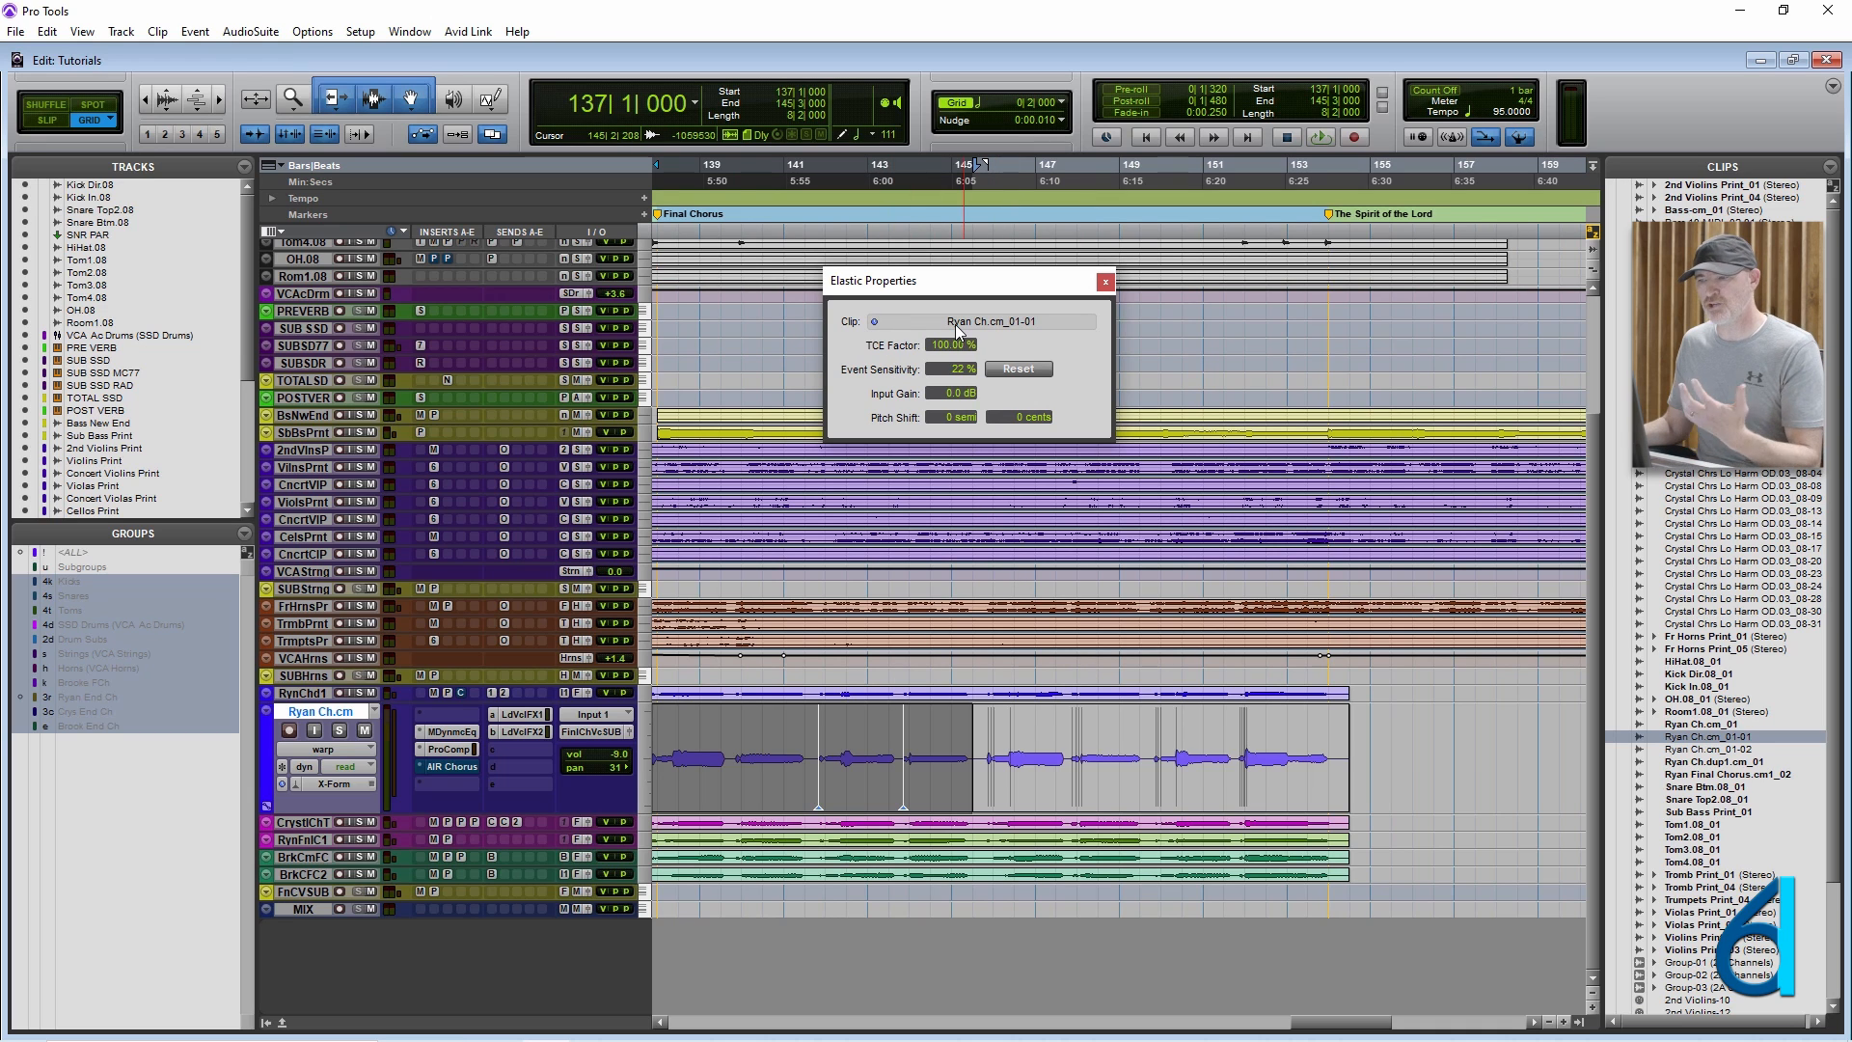
key("Down")
key("Down")
key("Down")
key("Down")
key("Down")
key("Down")
key("Down")
key("Down")
key("Down")
key("Down")
key("Down")
key("Down")
key("Down")
key("Down")
key("Down")
key("Down")
key("Down")
key("Down")
key("Down")
key("Down")
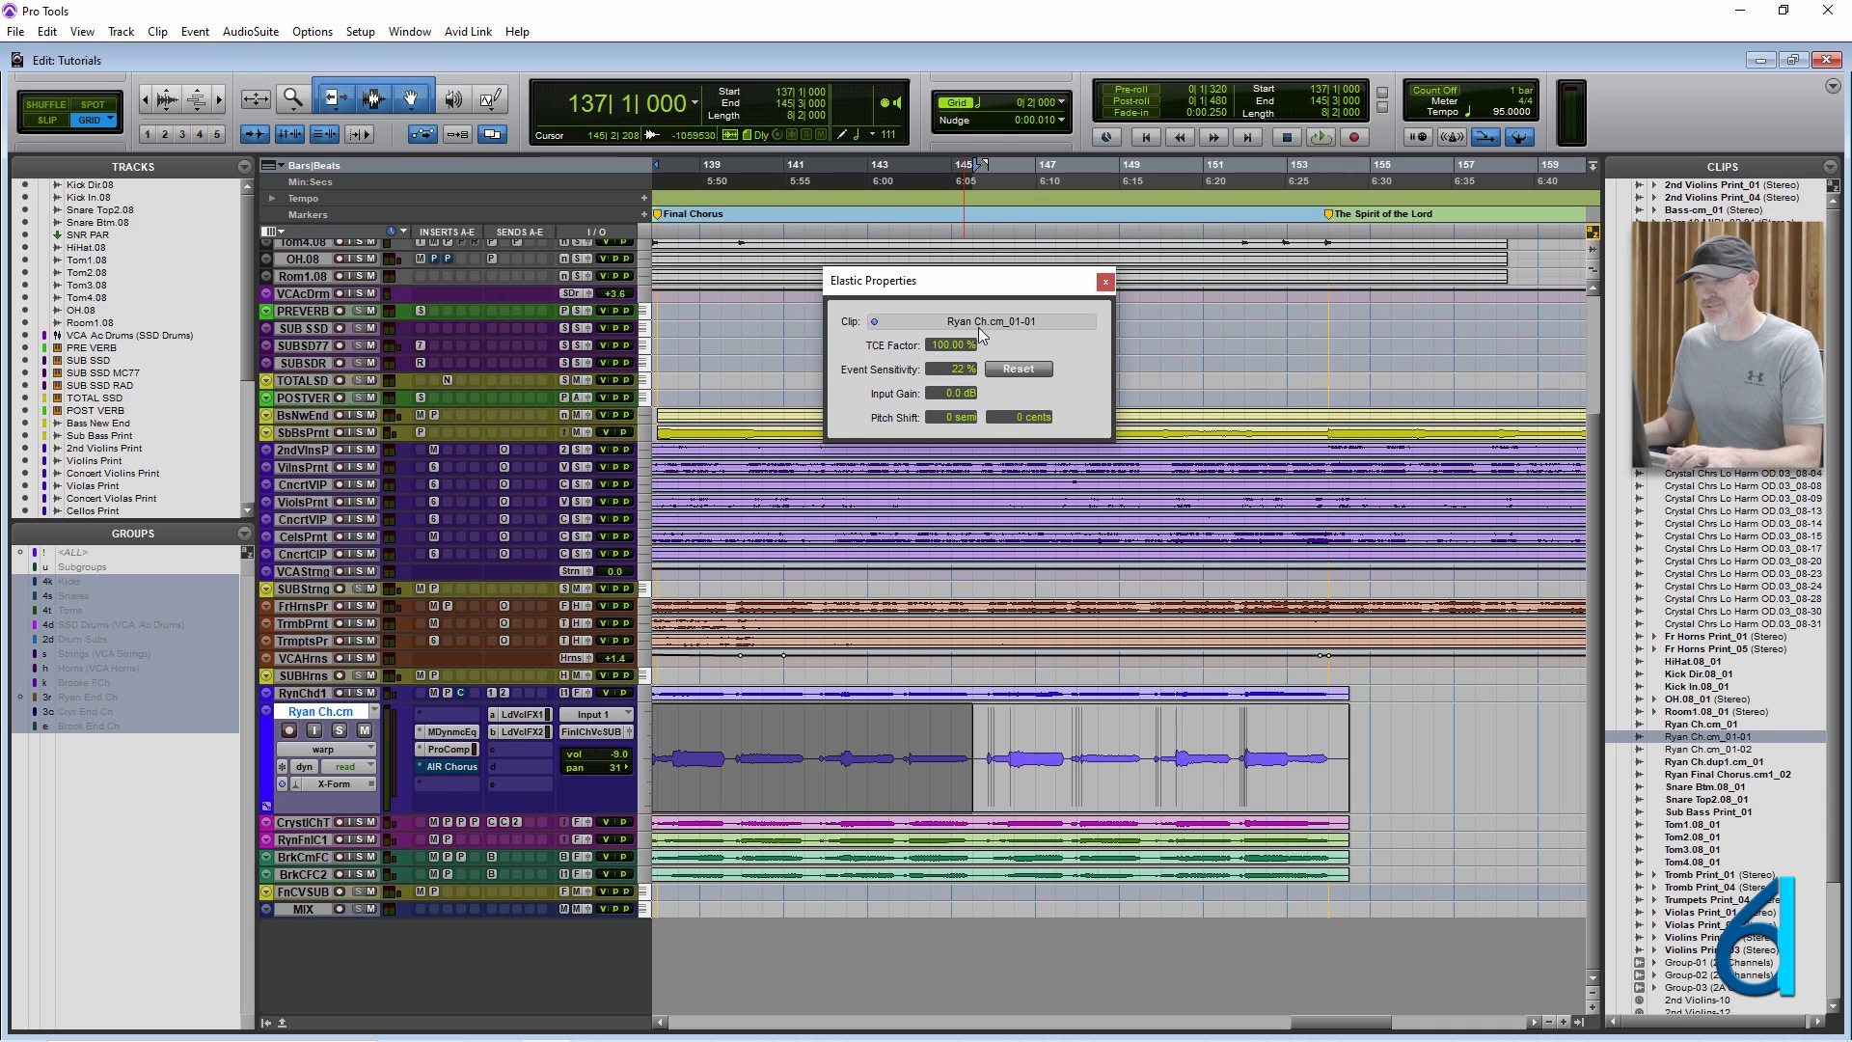
left_click(1106, 282)
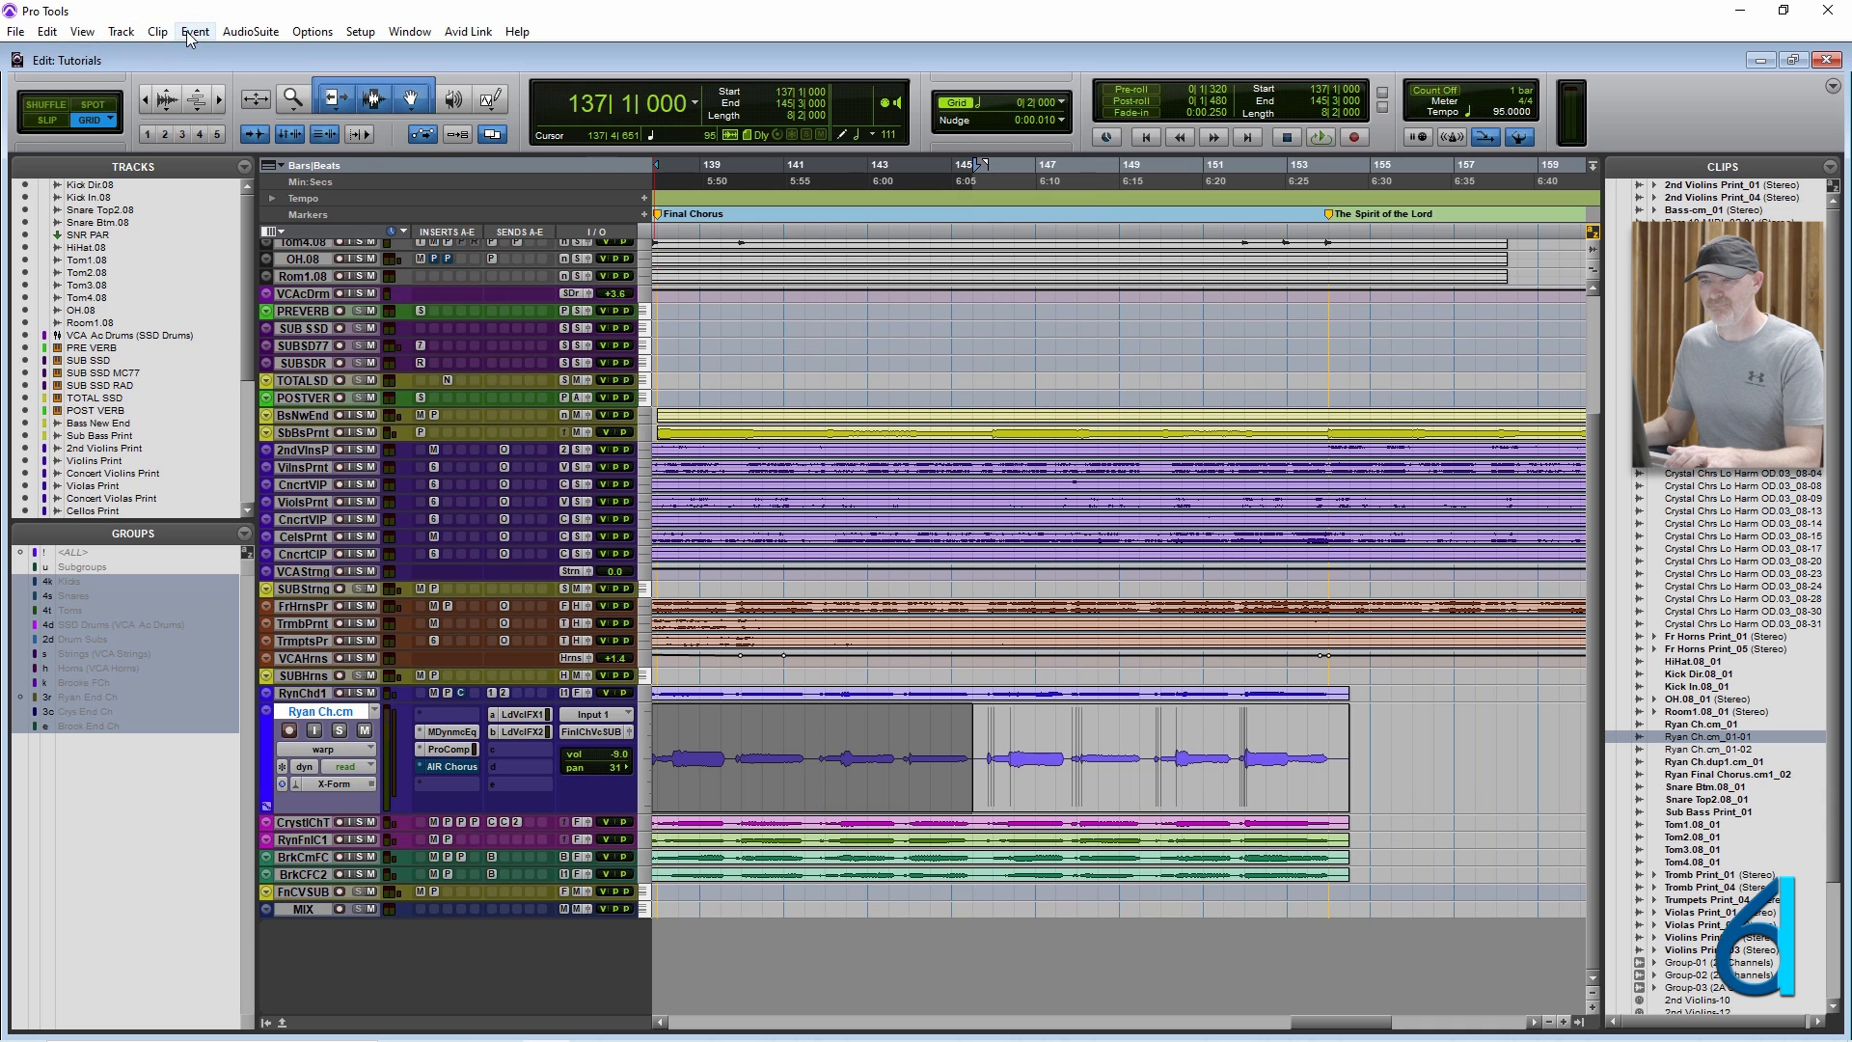
Open the MIDI Track Offsets window, select the MIX track in it, and move the window aside.
left_click(154, 31)
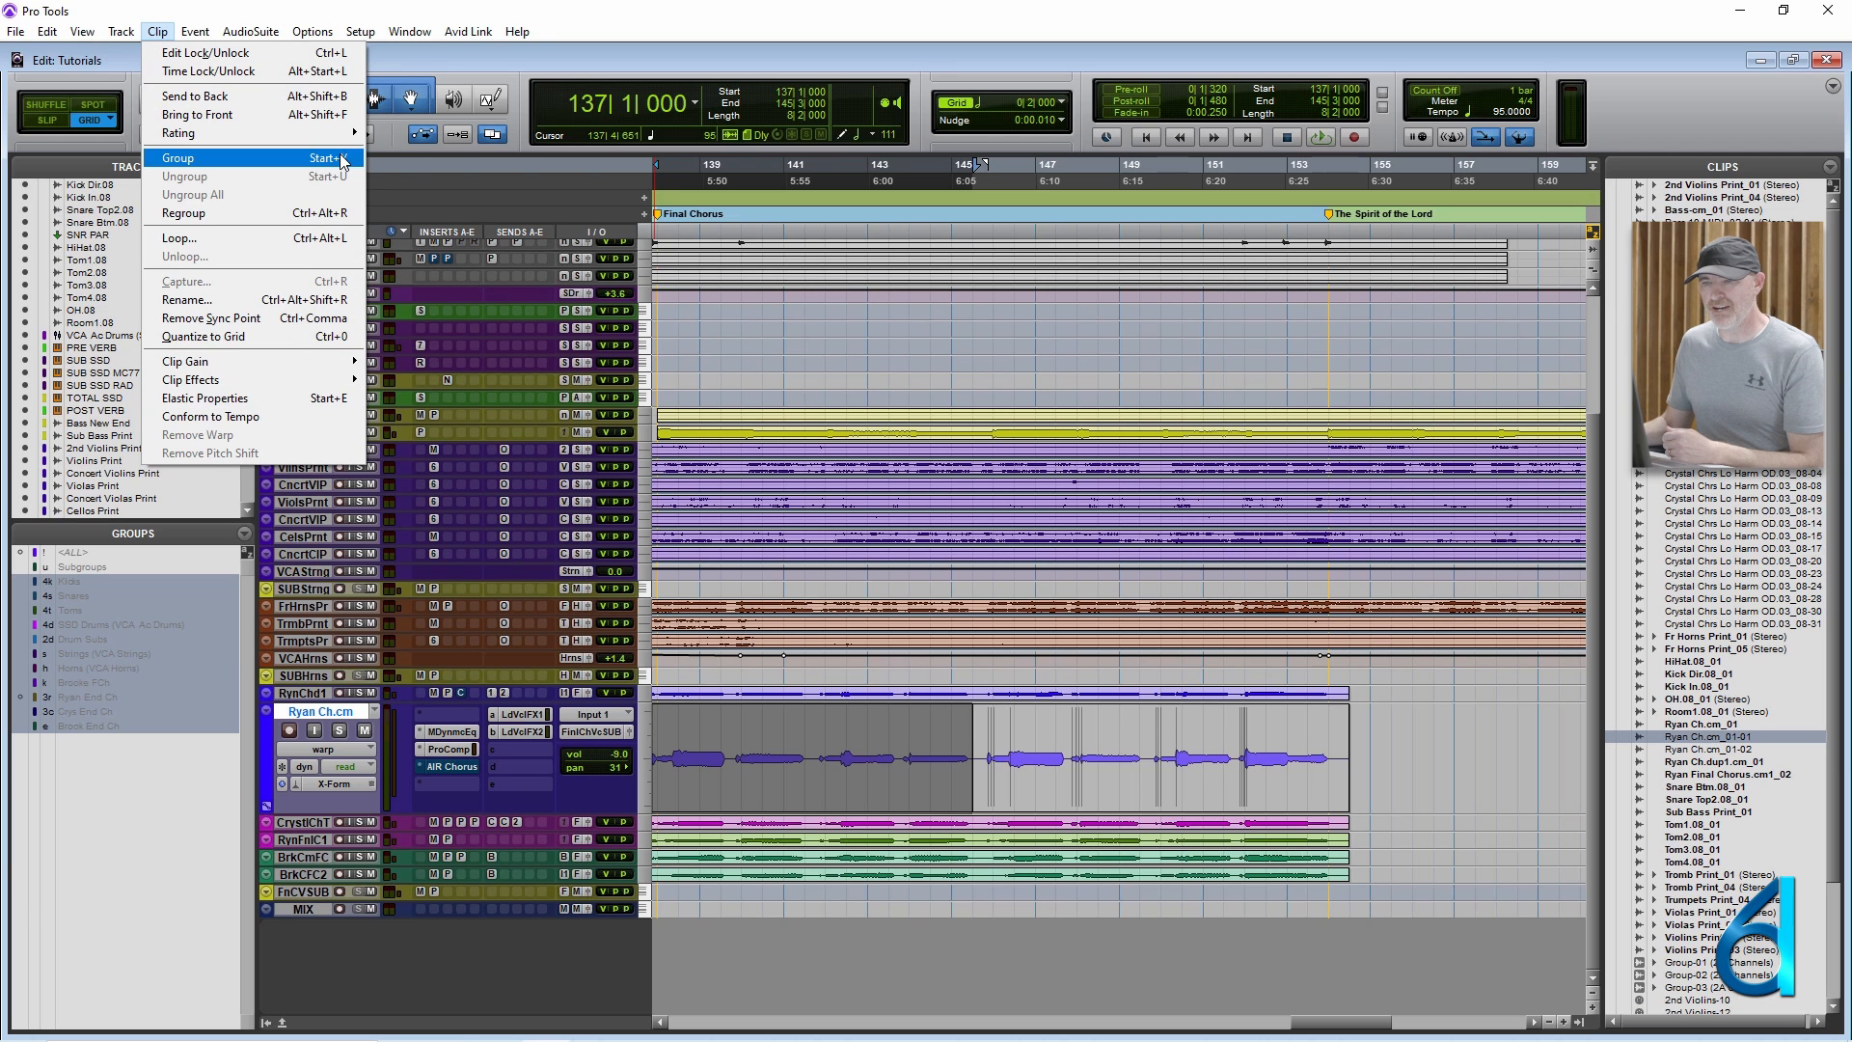
mouse_move(199, 37)
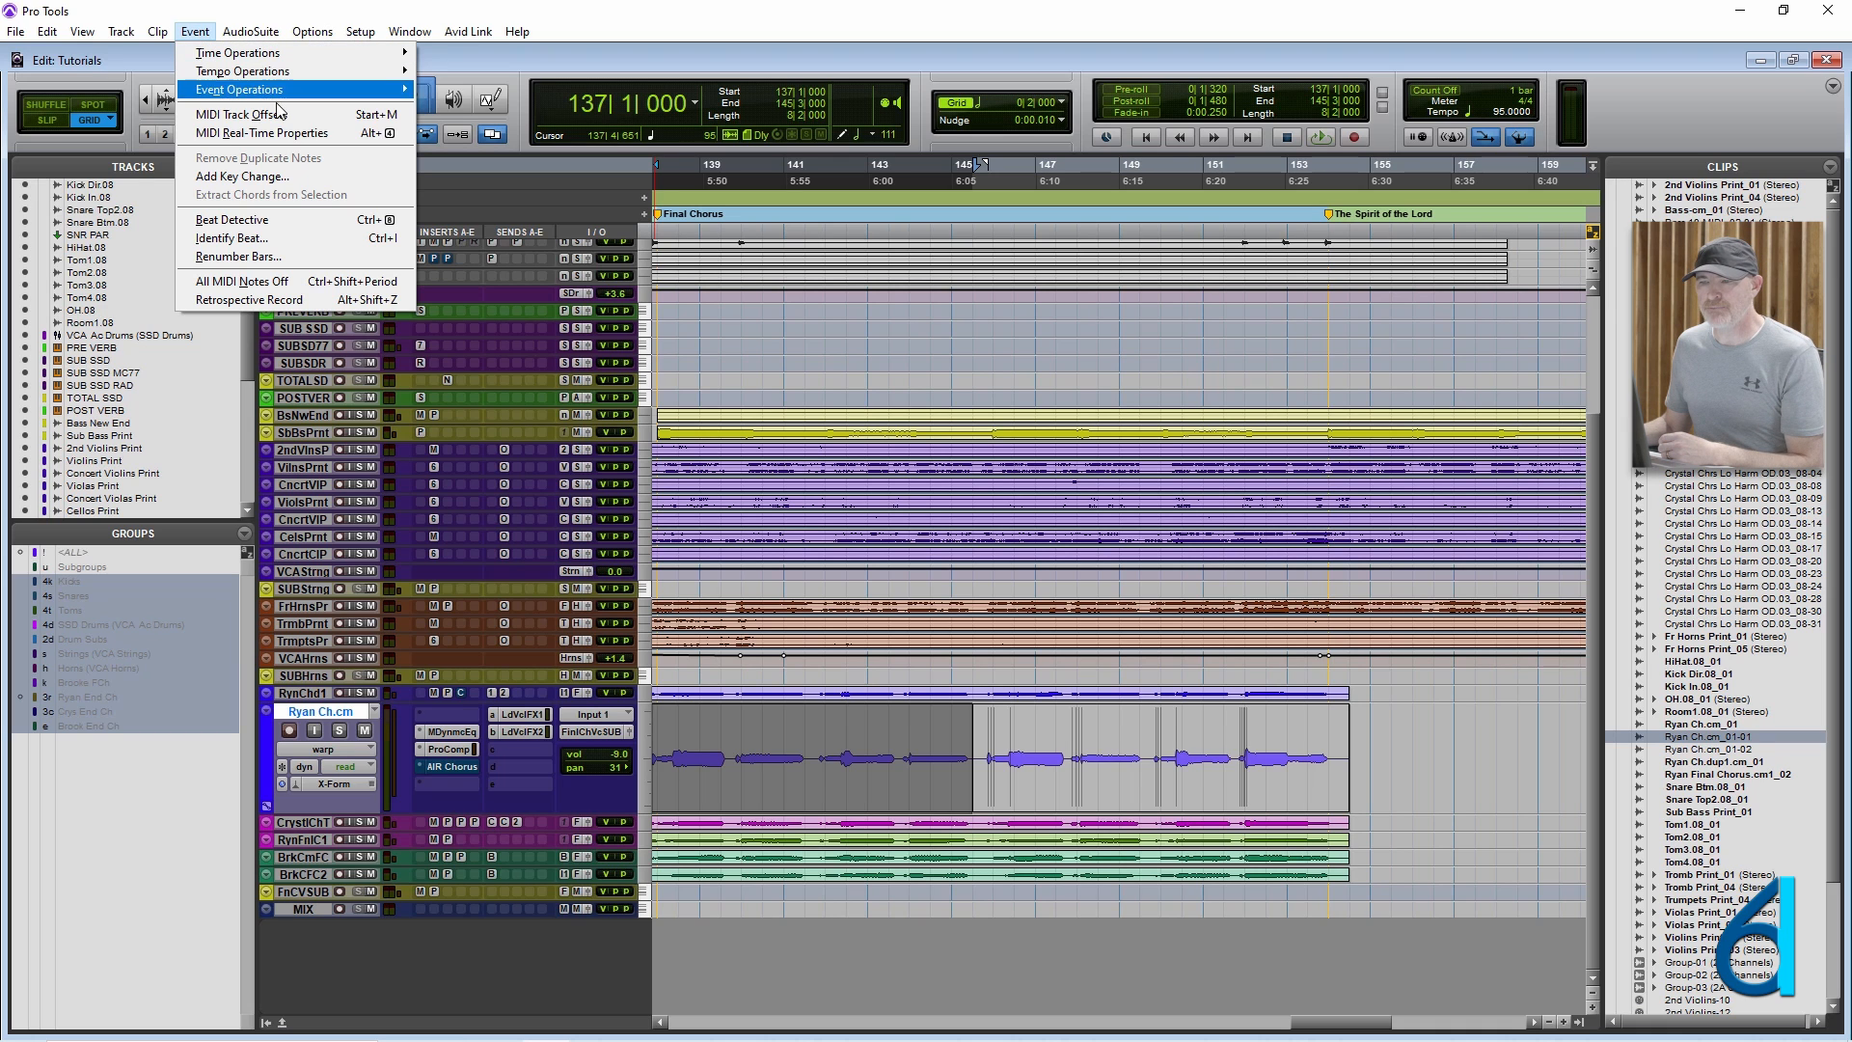
left_click(203, 29)
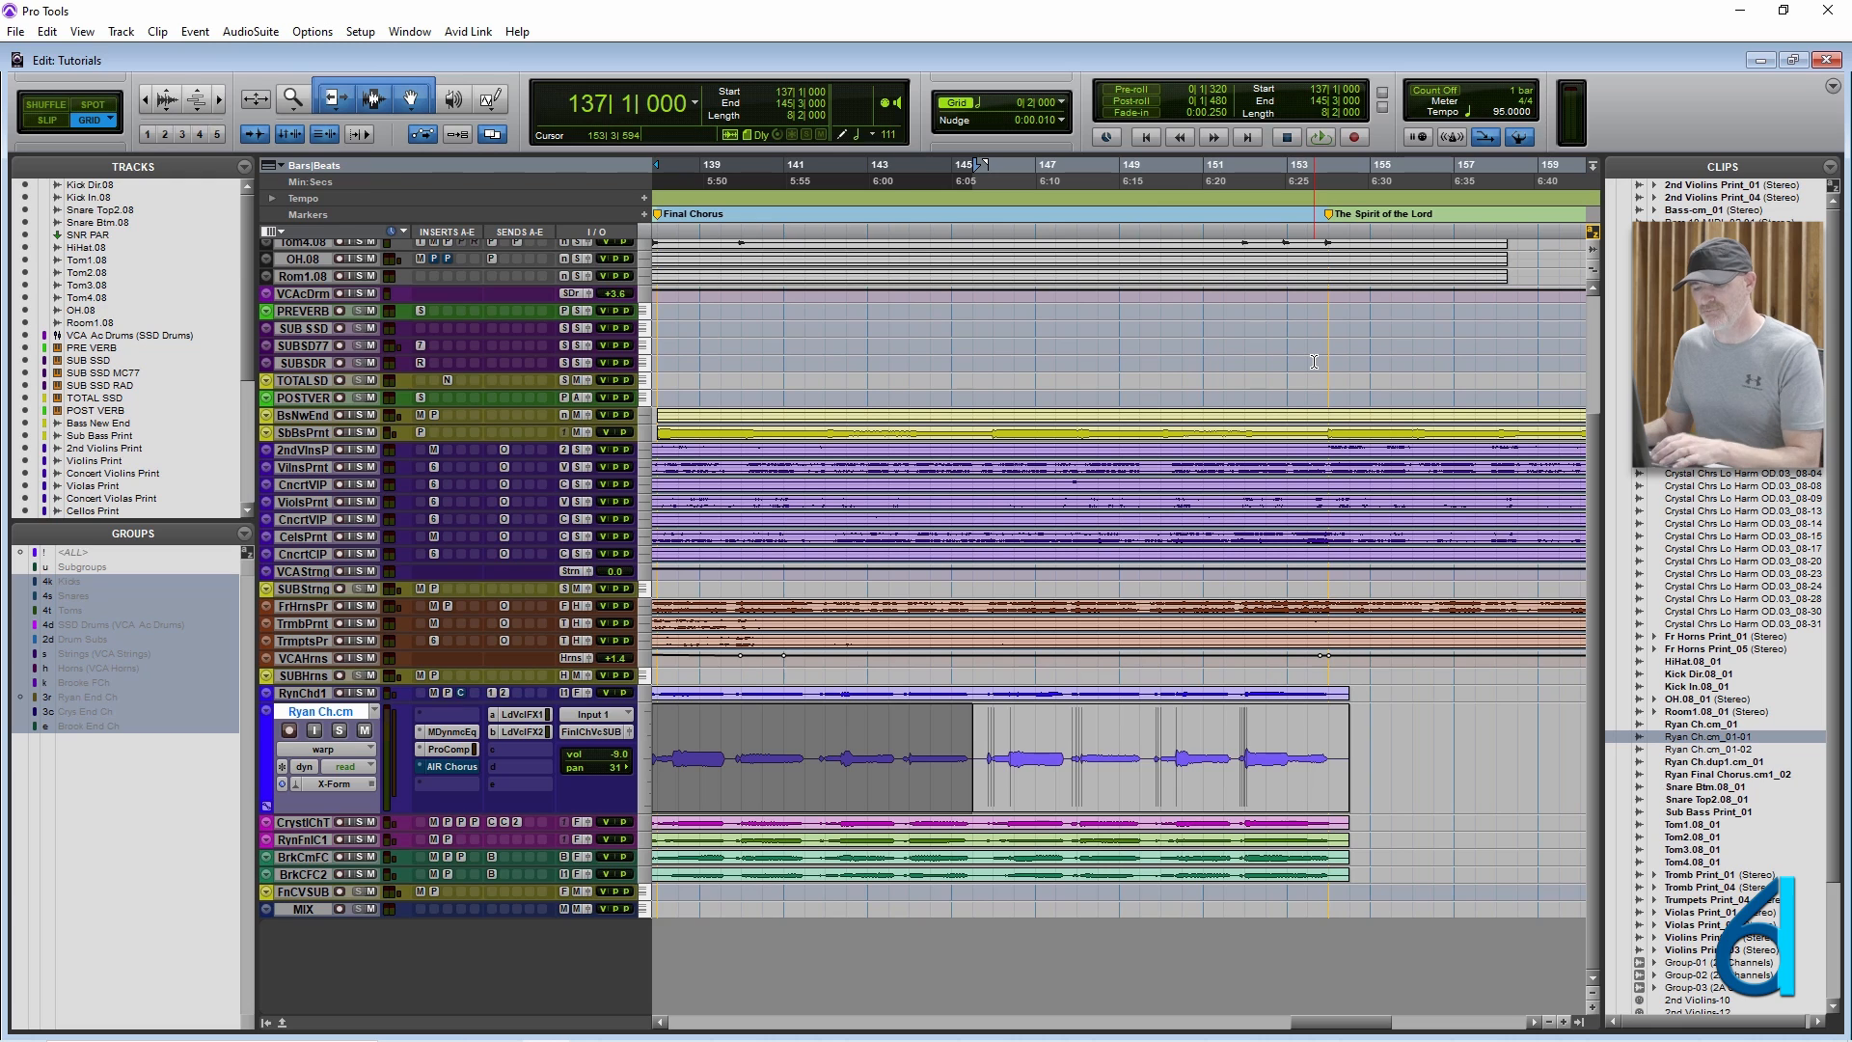
key("alt+5")
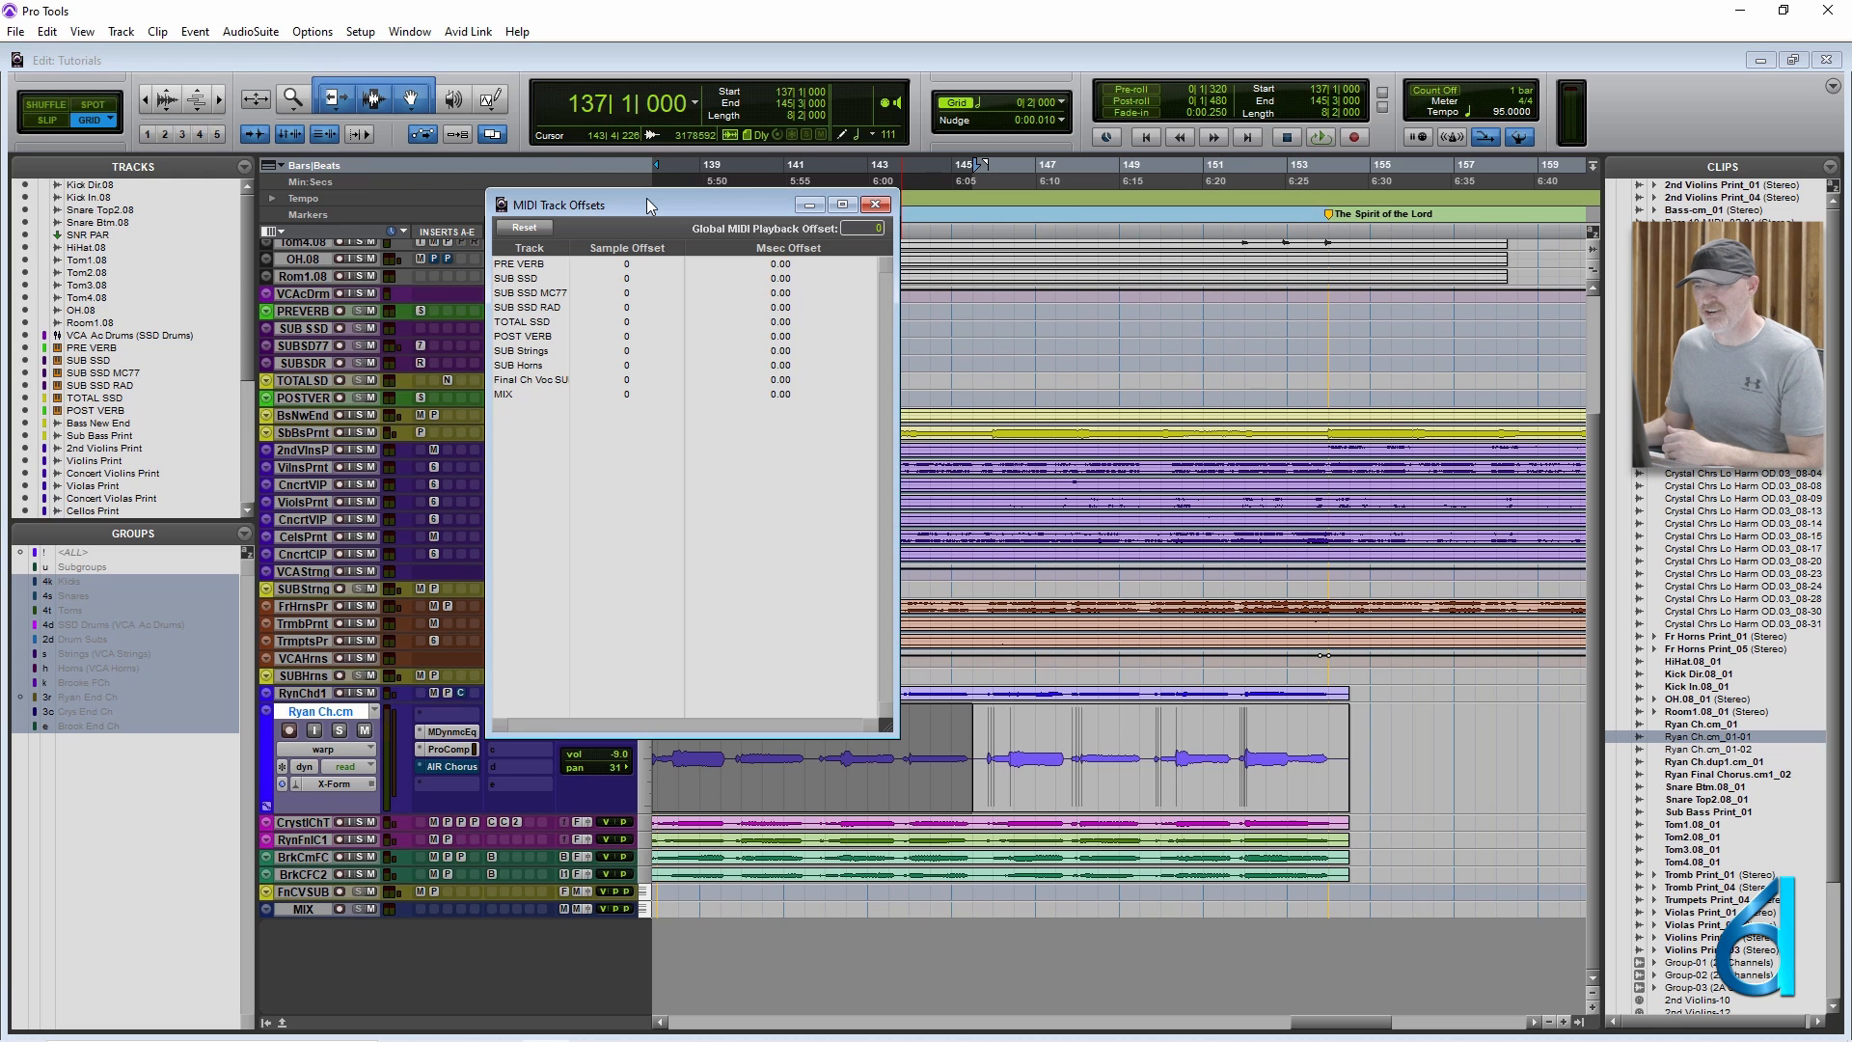
left_click(542, 396)
left_click_drag(721, 210, 1468, 457)
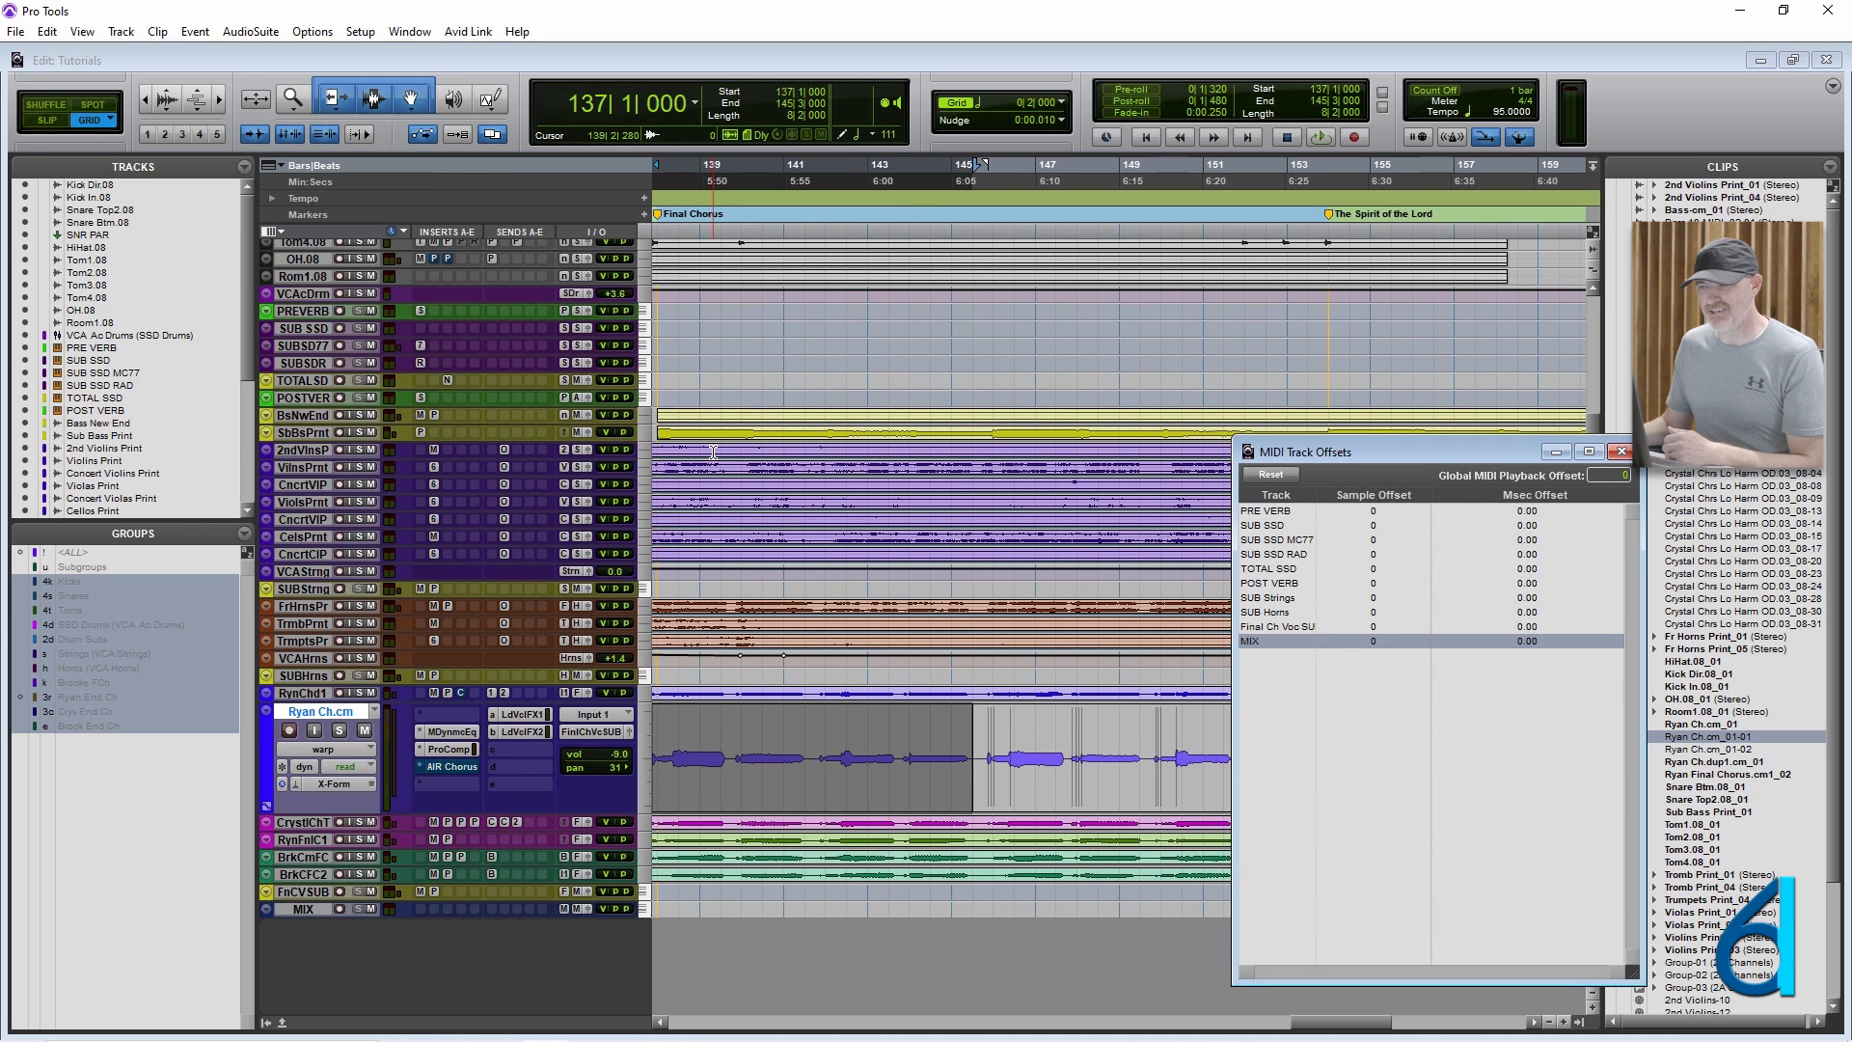
Select a range starting at 139|3|000 across the string and horn tracks, and bring MIDI Track Offsets back to reposition and close it.
left_click_drag(719, 444, 929, 648)
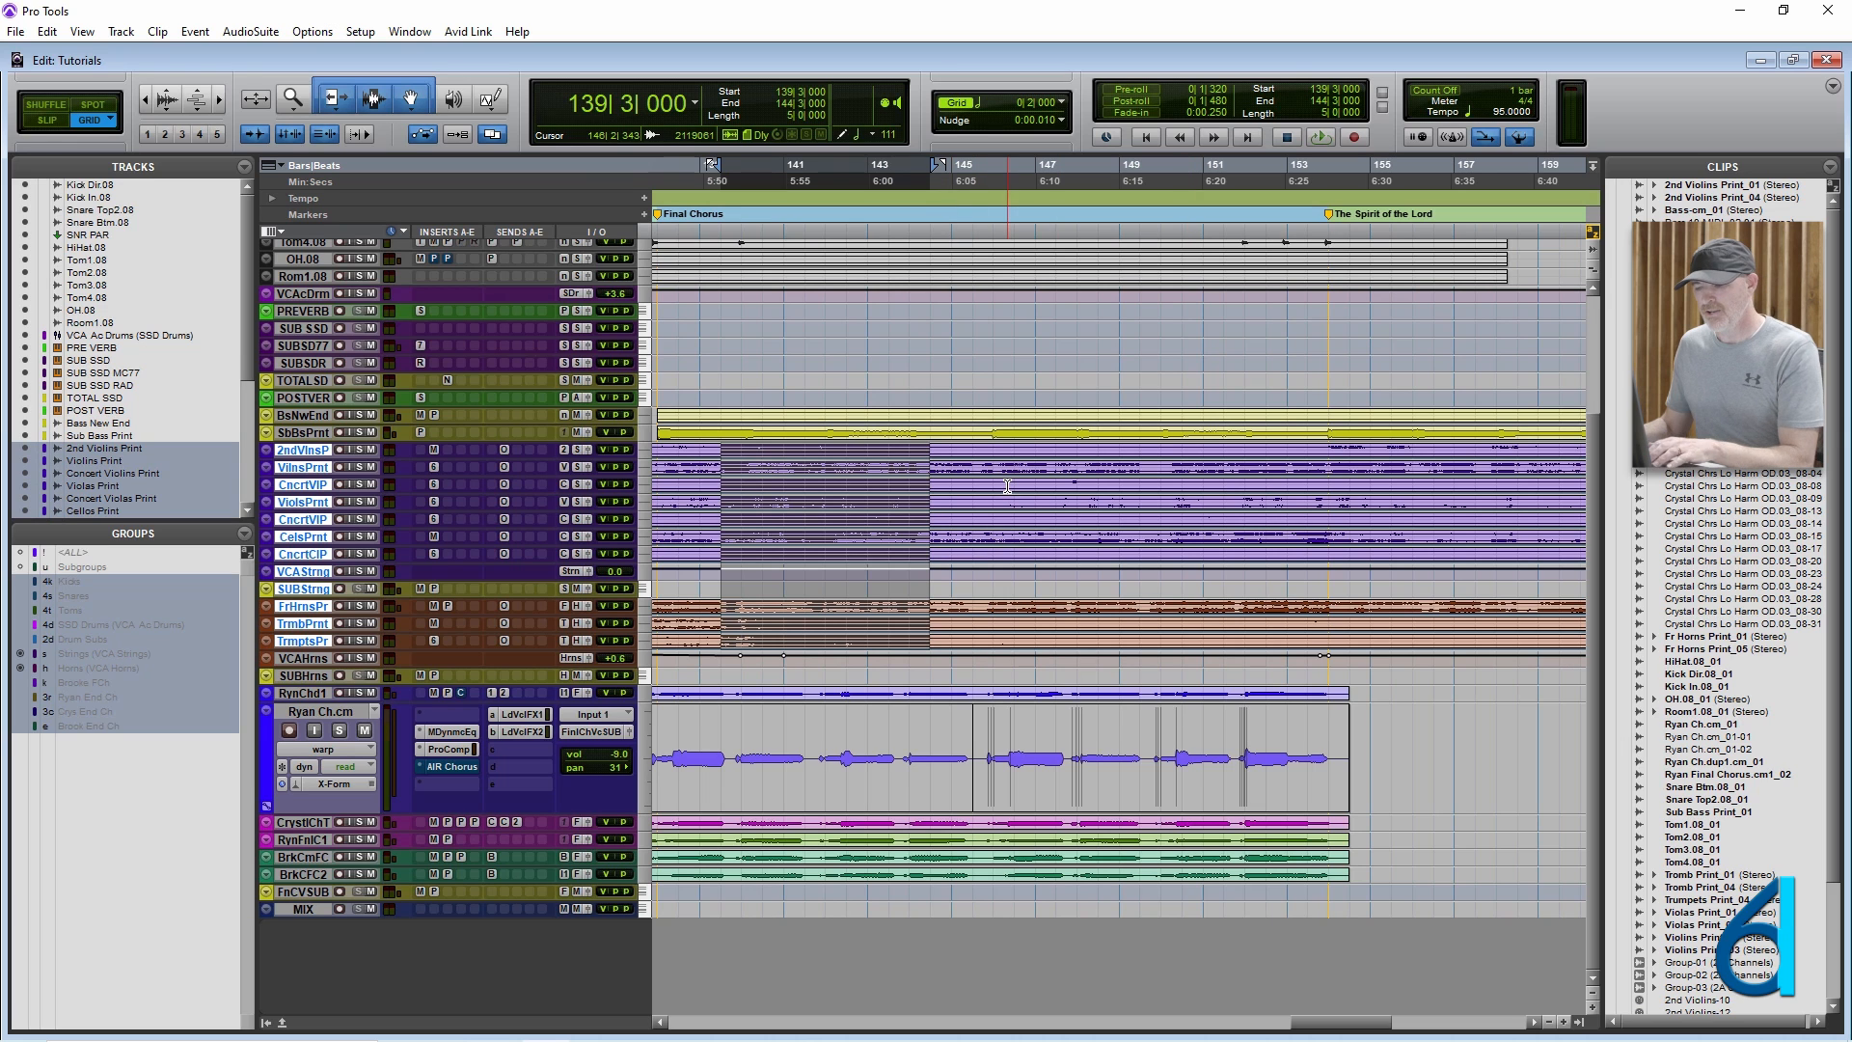
key("ctrl+Tab")
left_click_drag(1362, 452, 1027, 206)
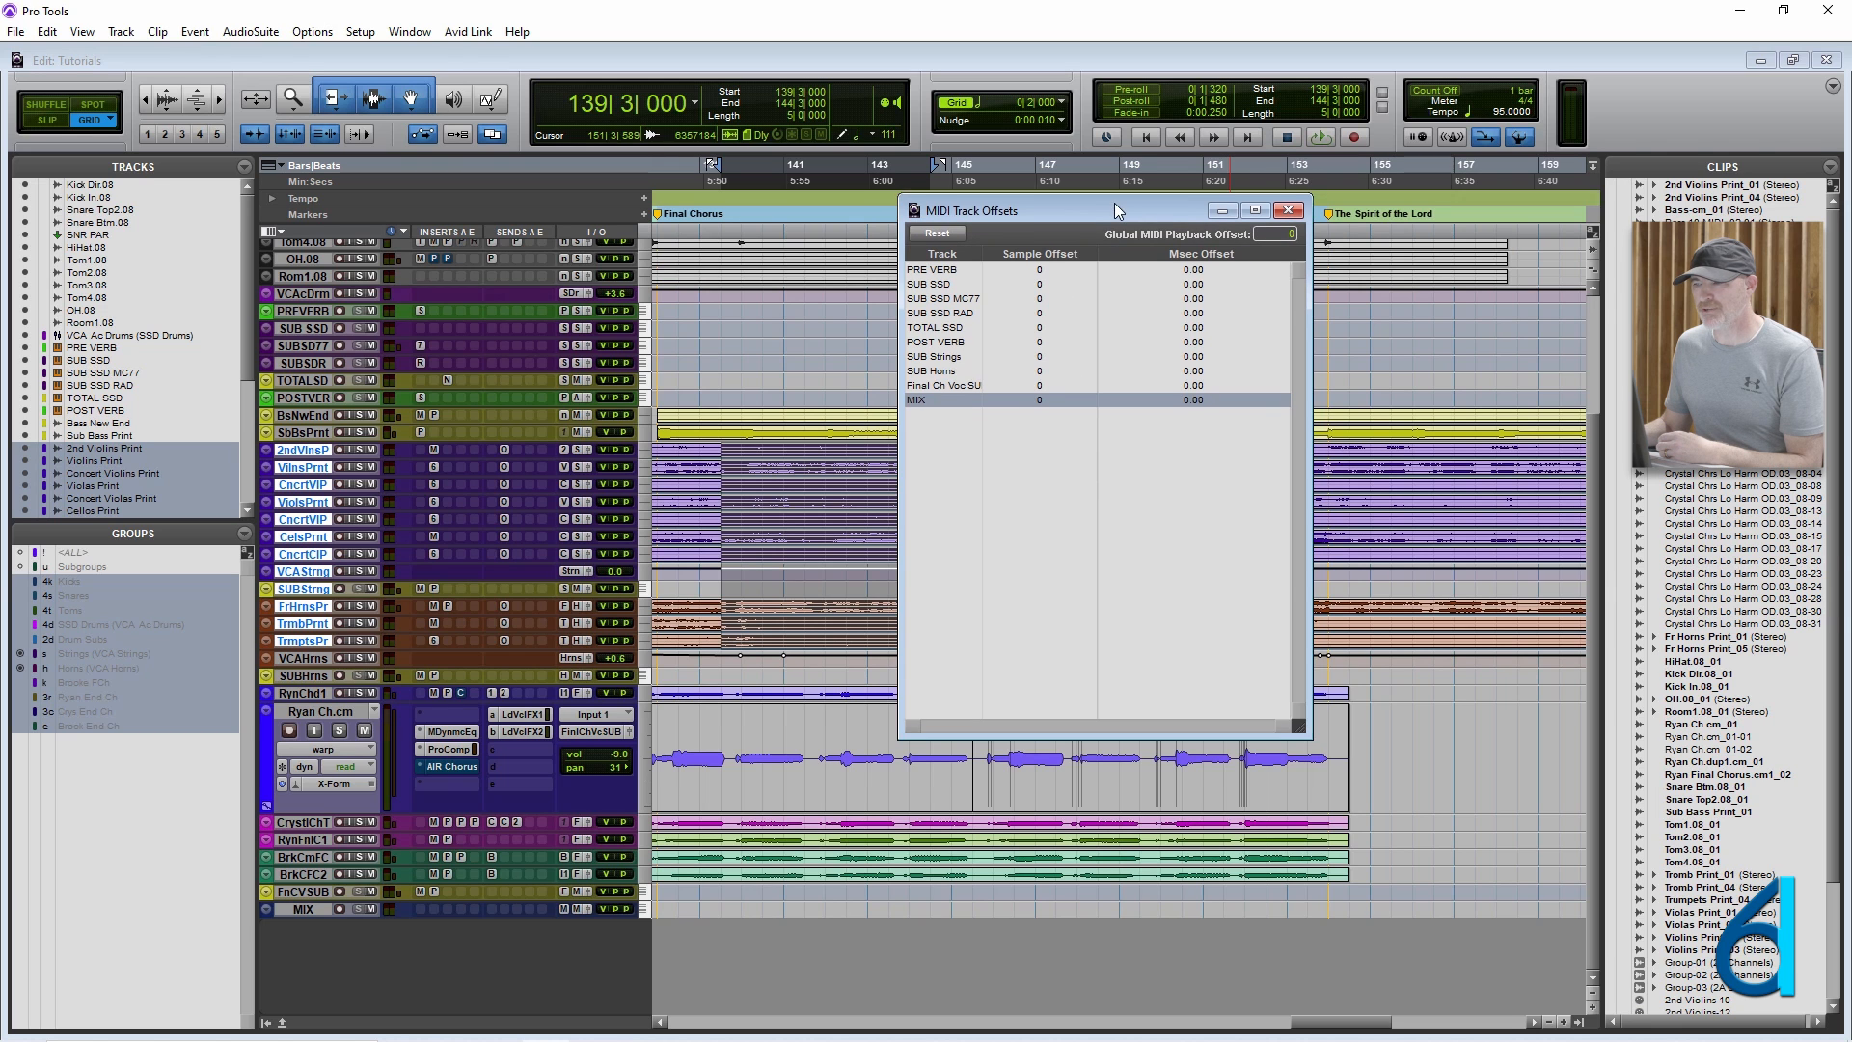
left_click_drag(1114, 203, 1177, 213)
left_click(1363, 214)
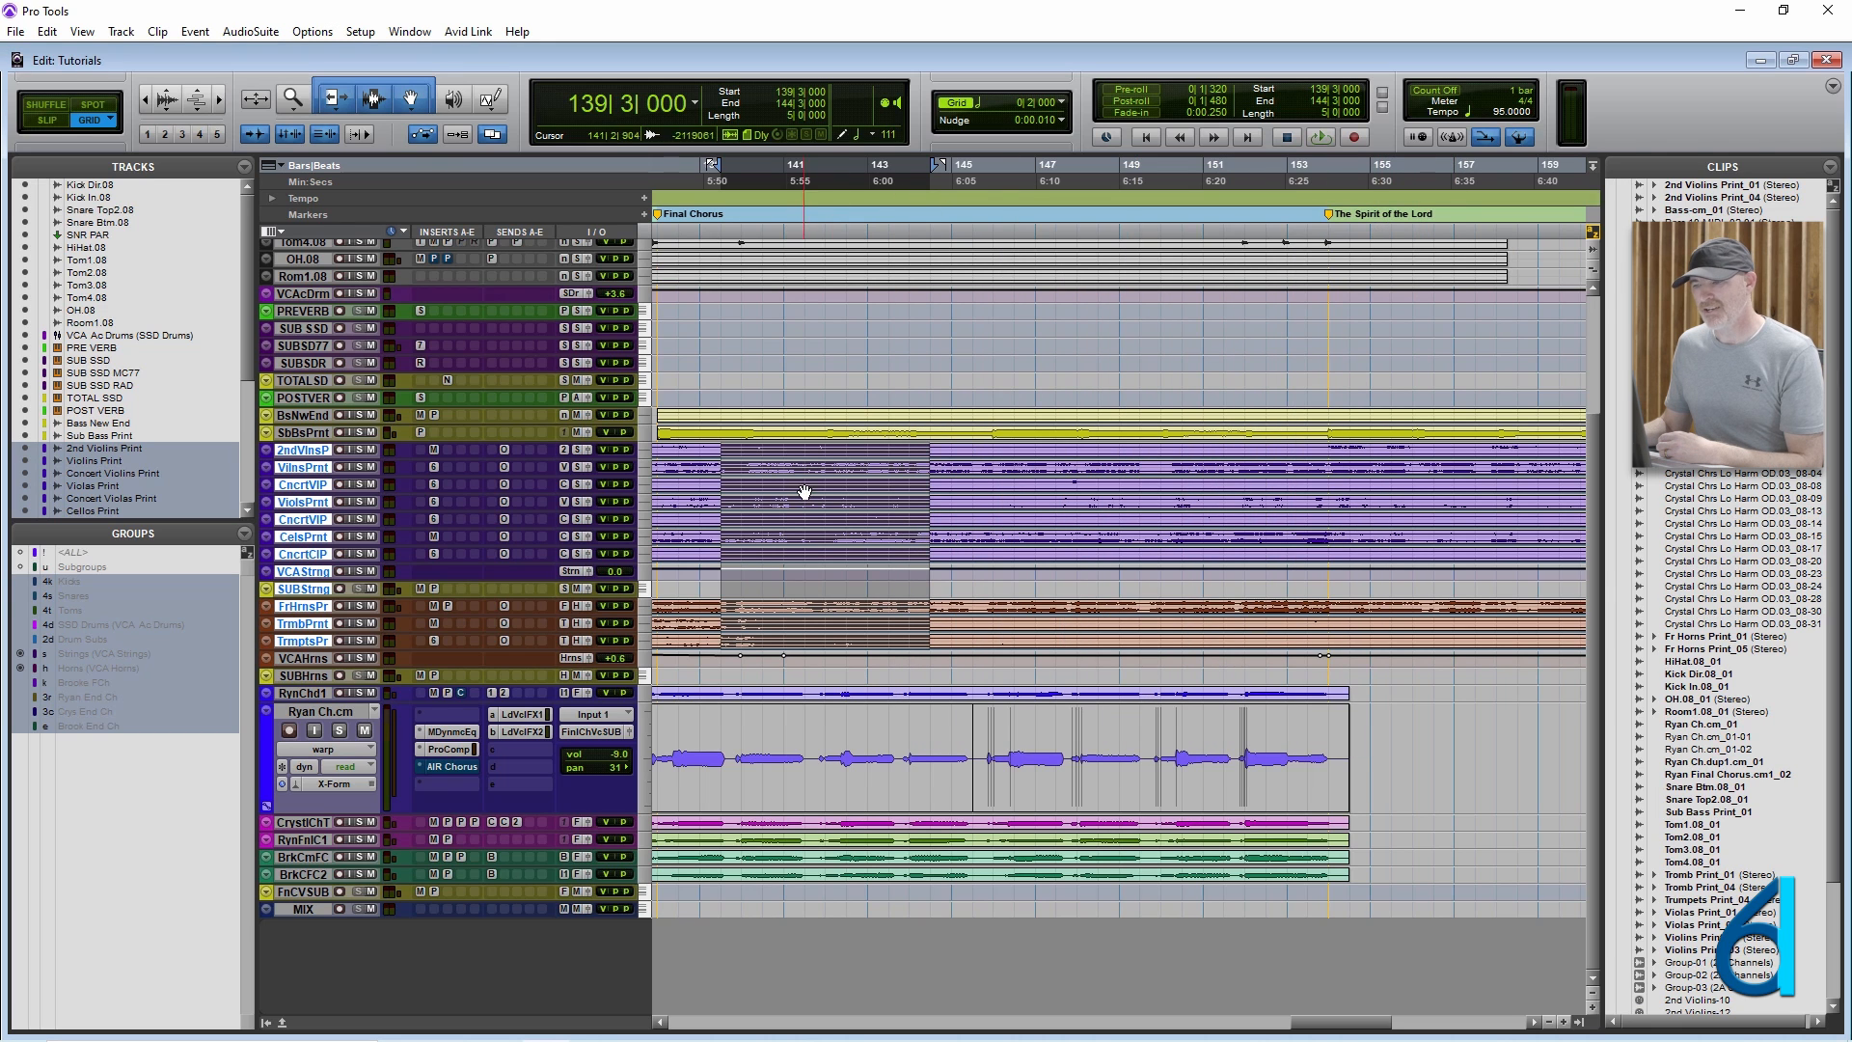
Place the insertion point at 141|3|000 on 2nd Violins Print and review the available Event and Options commands.
left_click(801, 450)
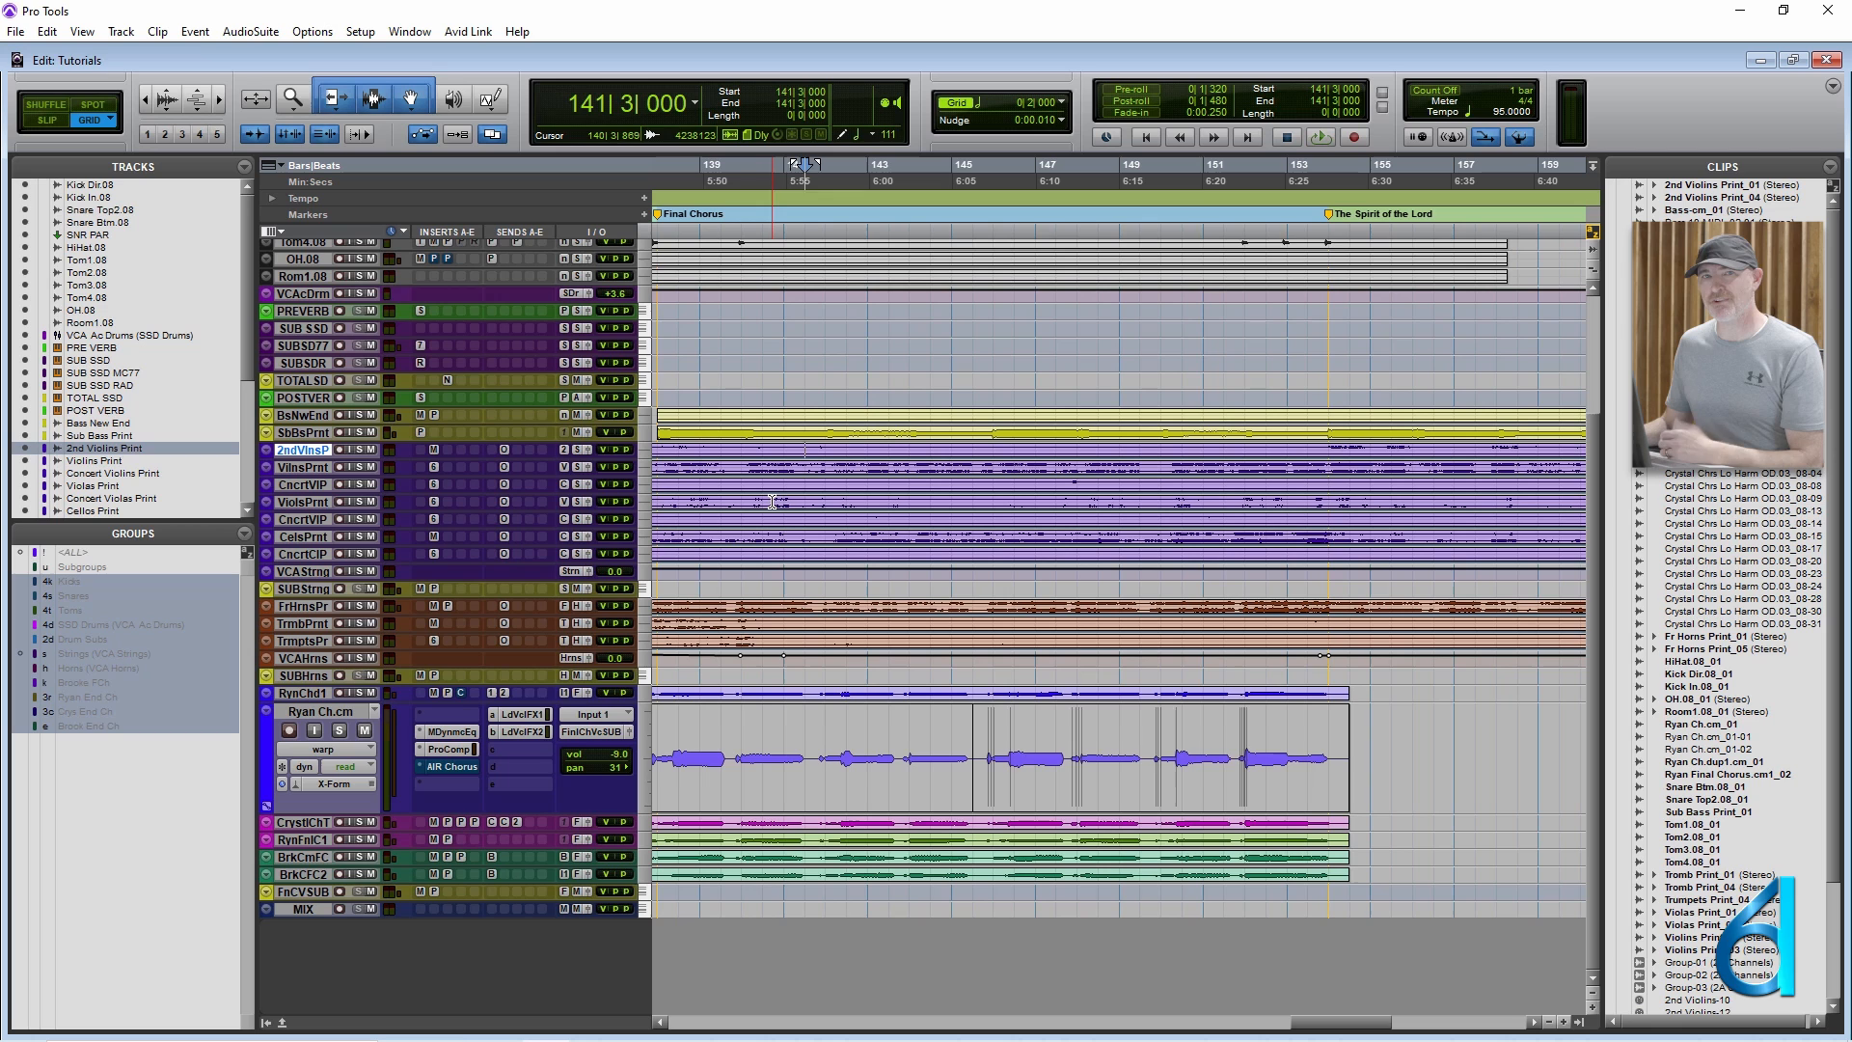
left_click(197, 31)
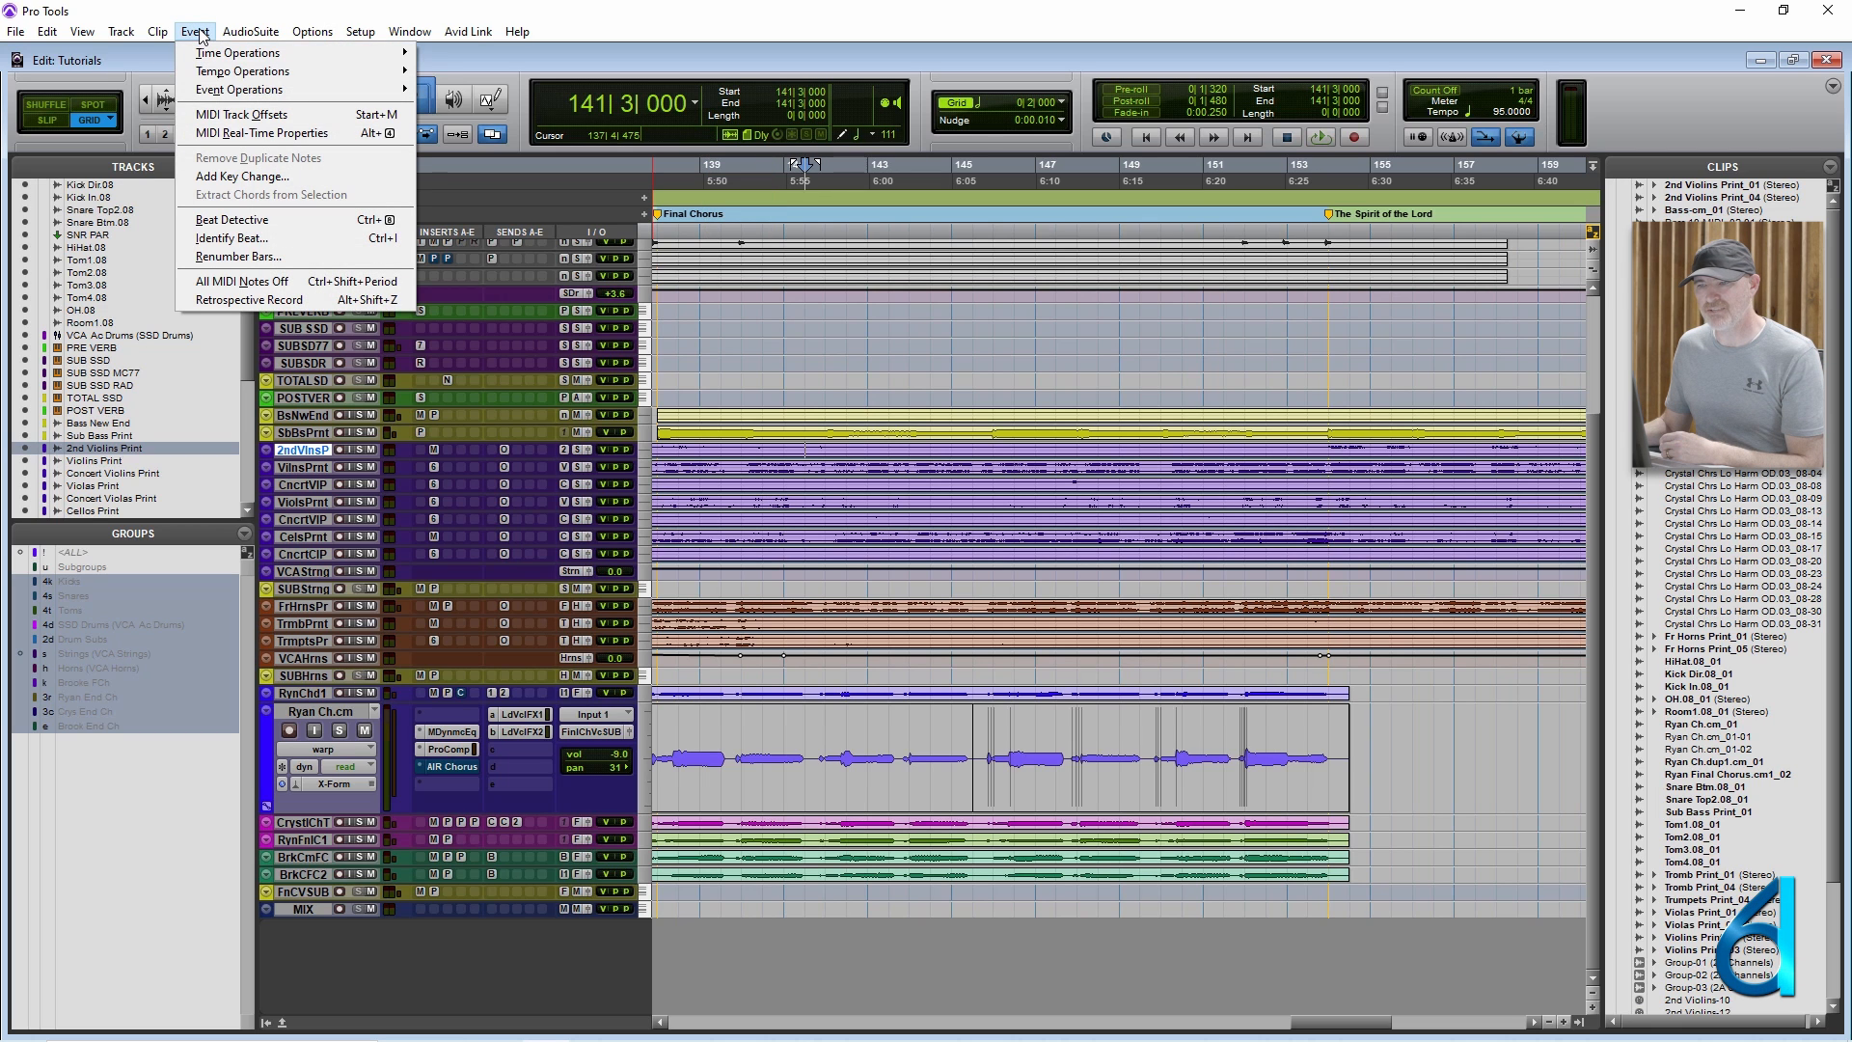
mouse_move(314, 33)
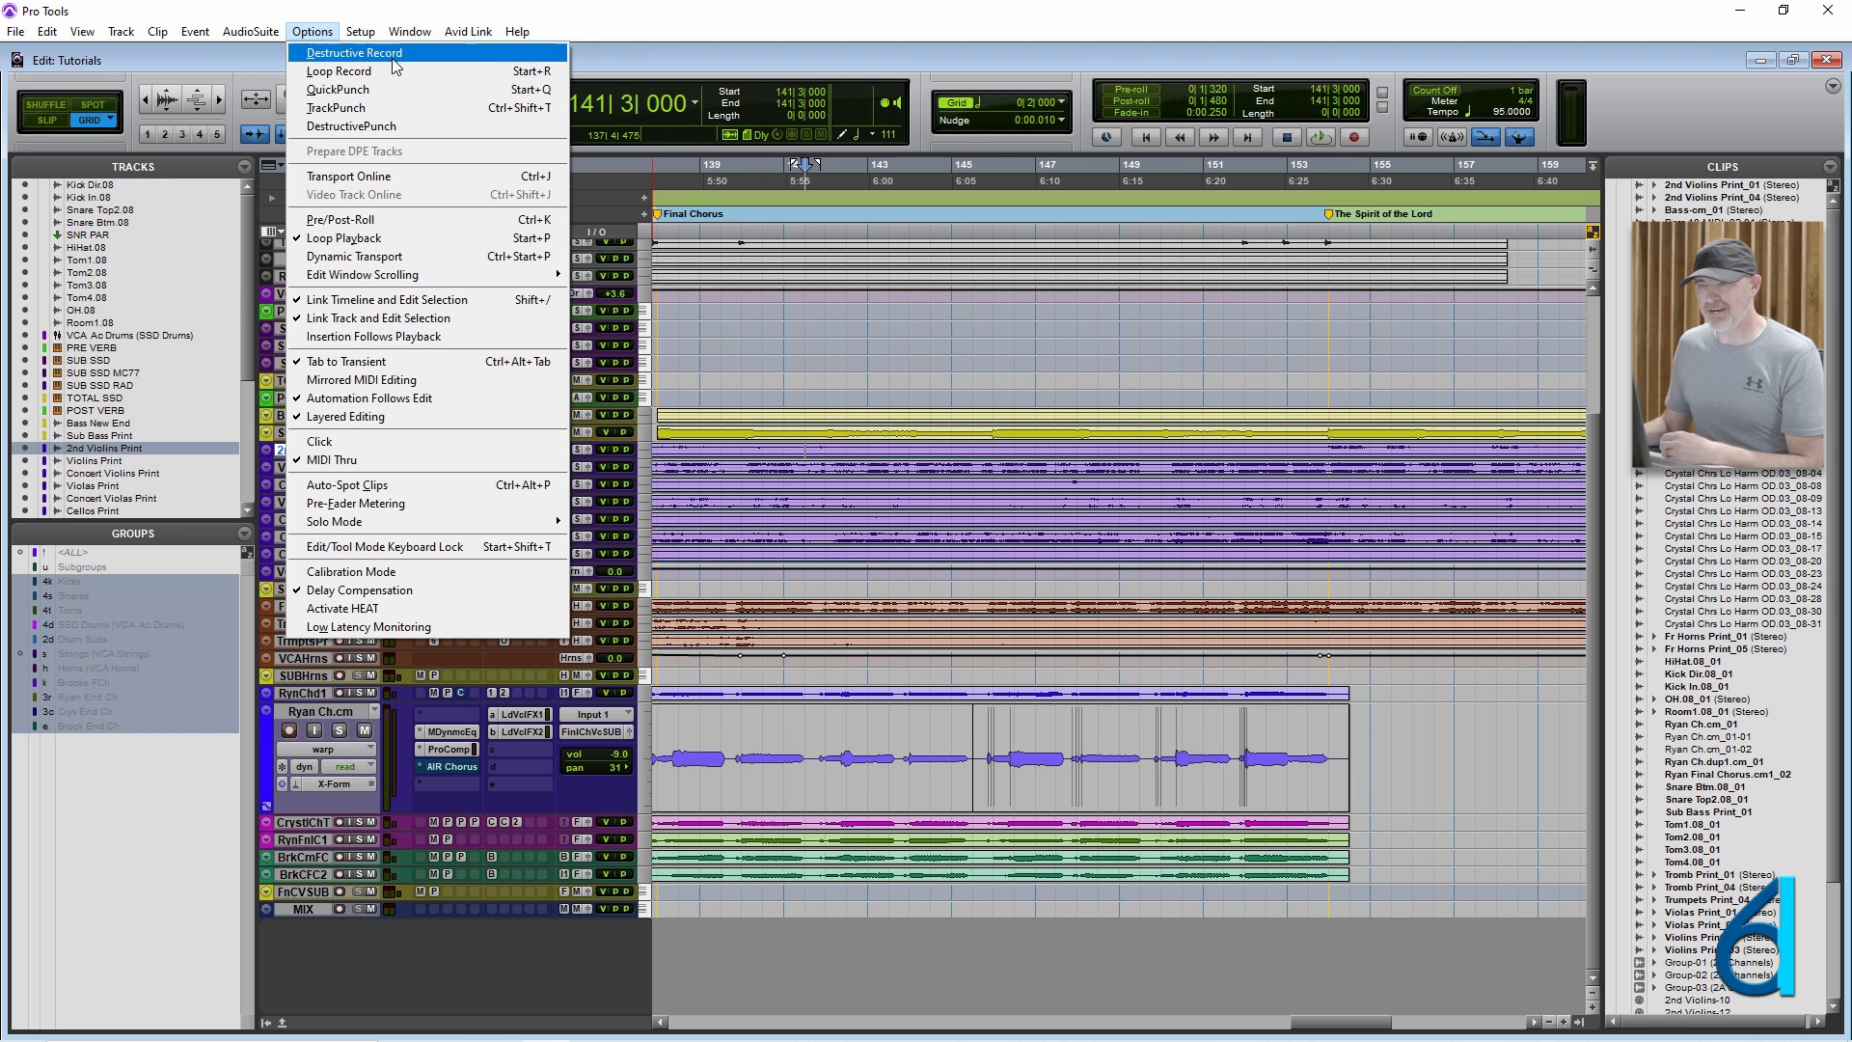
left_click(374, 25)
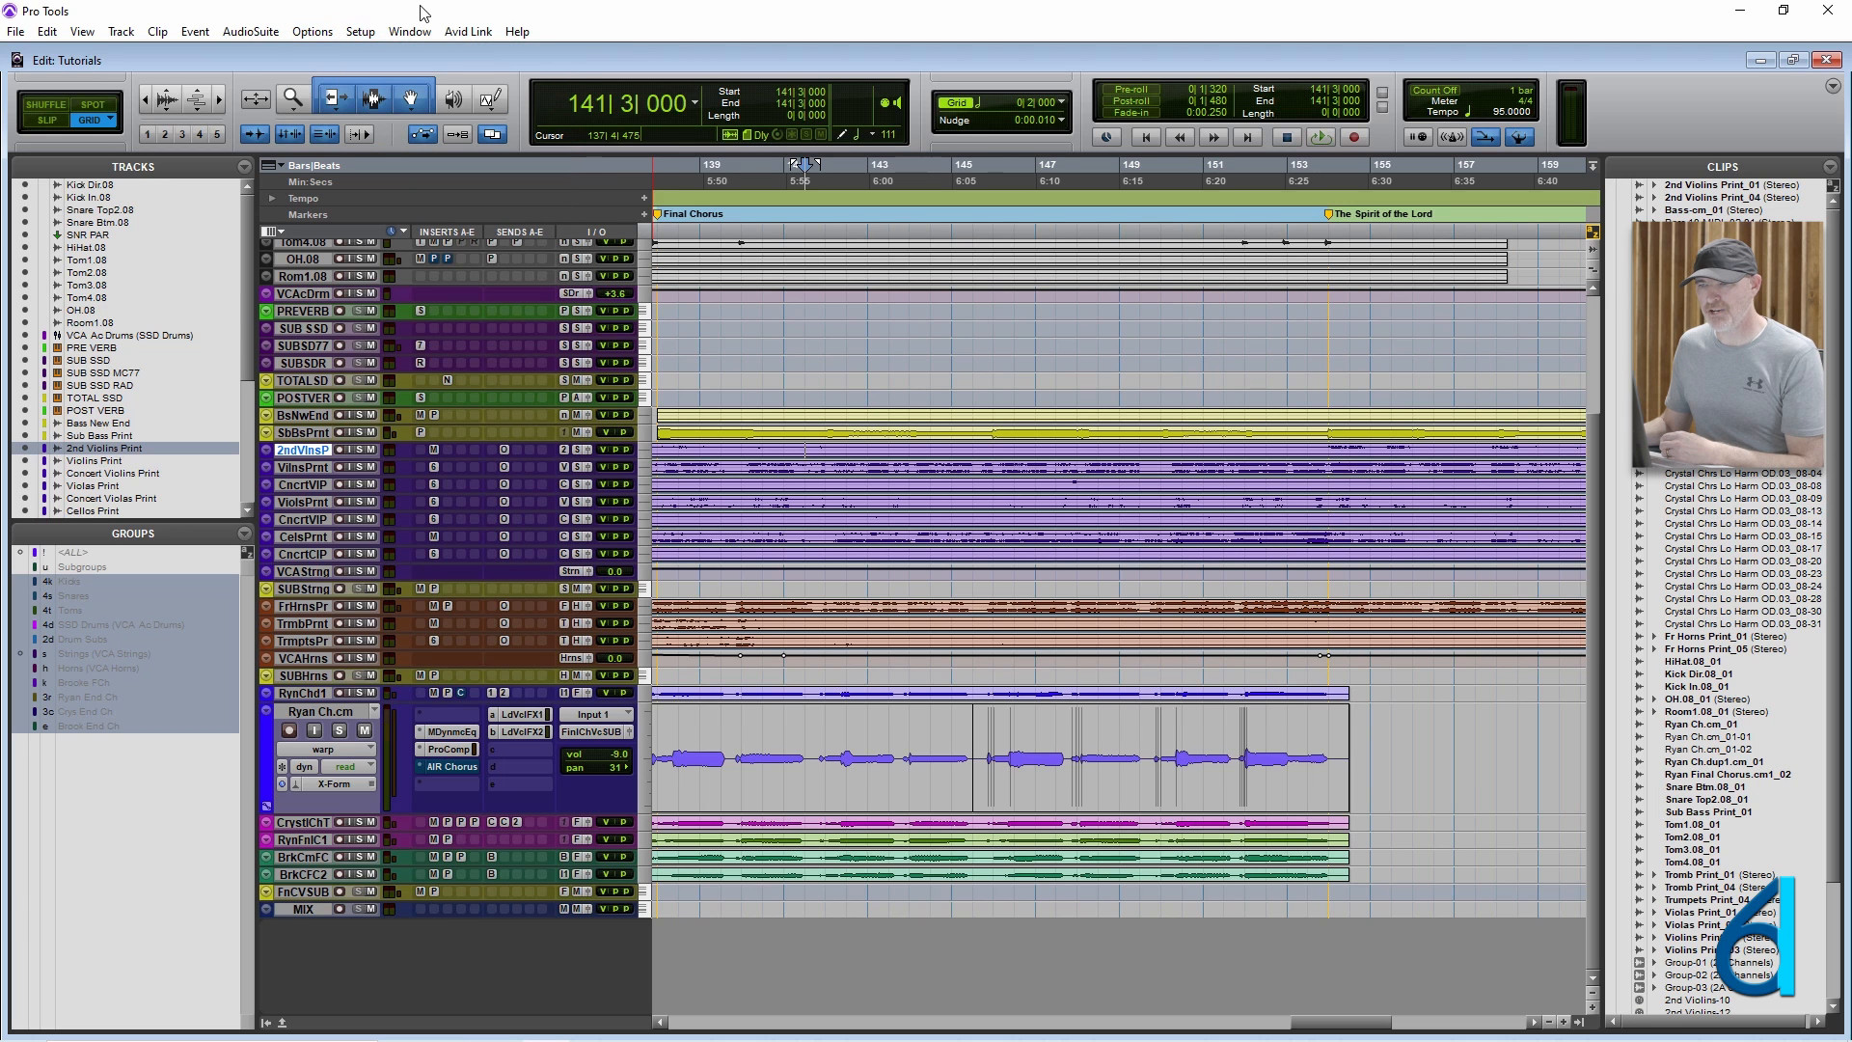
Zoom the timeline out, place the insertion point at 131|1|000 on Ryan Ch.cm, and toggle that track's enlarged zoom off.
left_click(864, 464)
key("ctrl+bracketleft")
key("ctrl+bracketleft")
key("ctrl+bracketleft")
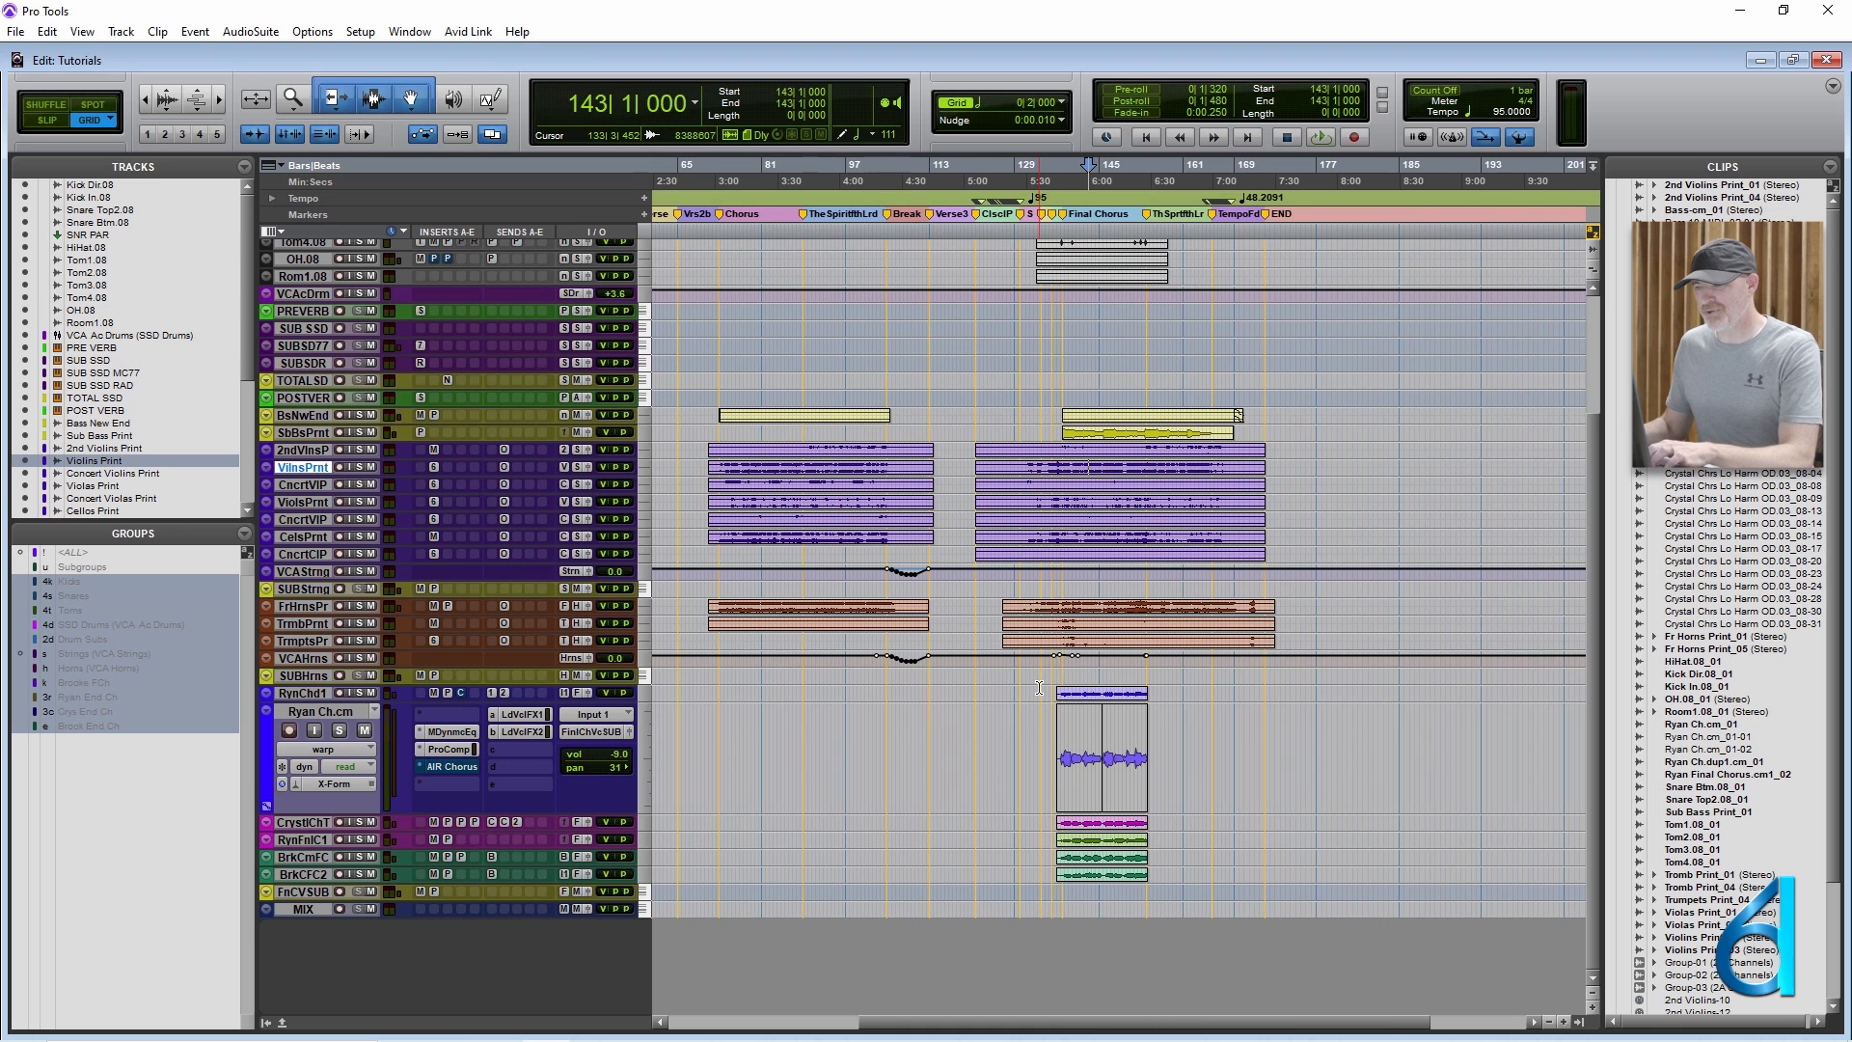
left_click(1026, 743)
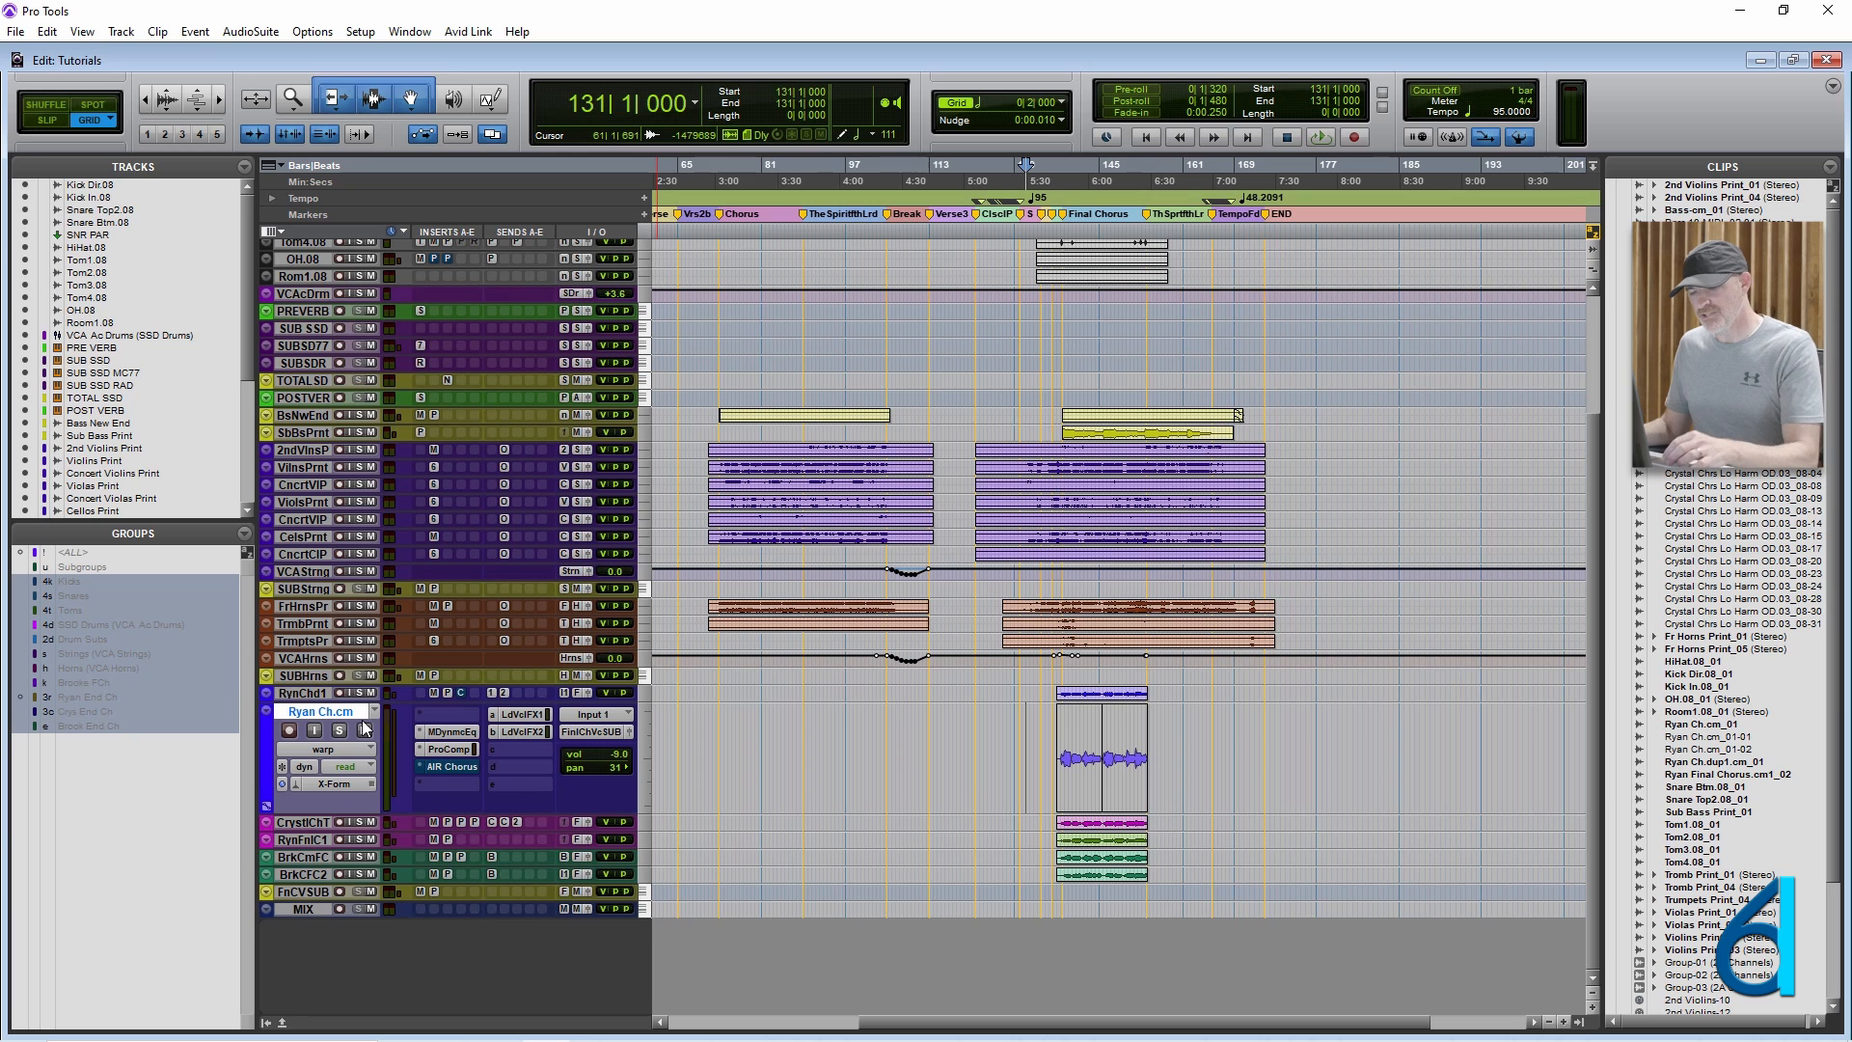
key("e")
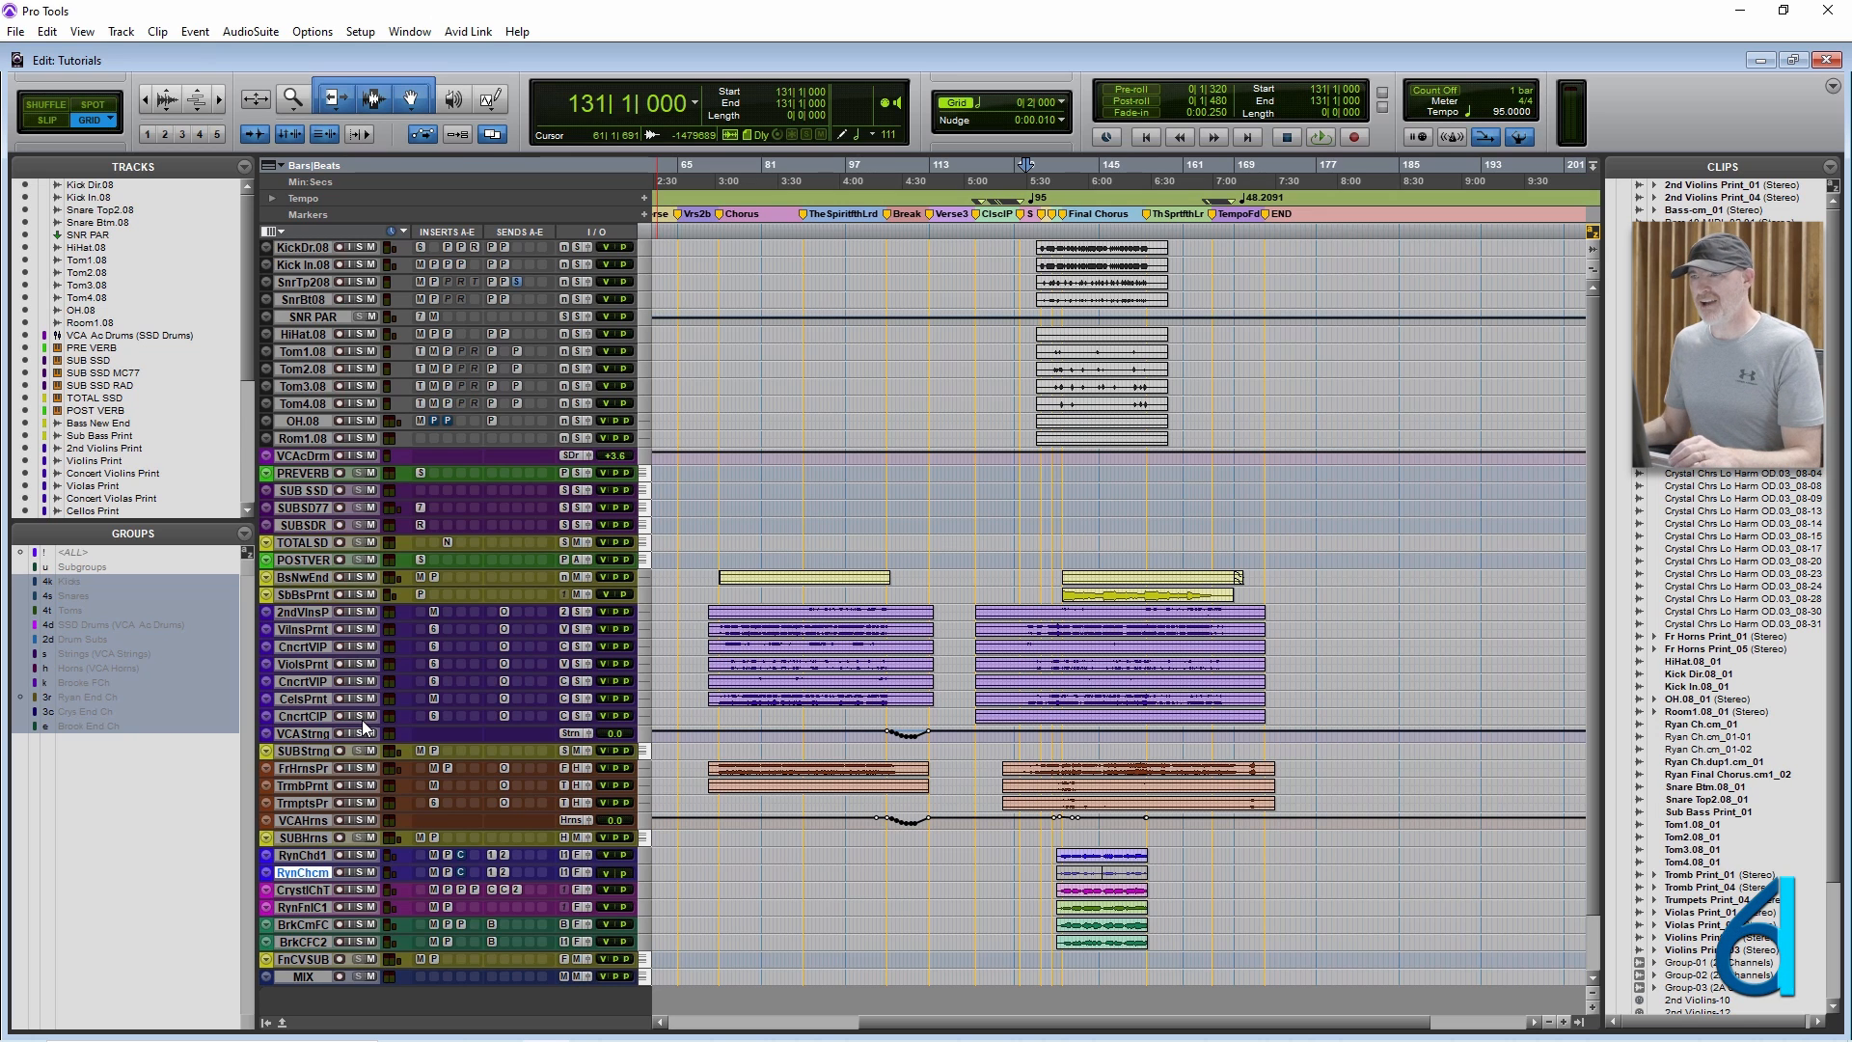
Place the insertion point at 127|1|000 on Tom2.08, enlarge only that track's height by two sizes, and reduce it again.
left_click(1003, 368)
key("super+Up")
key("super+Up")
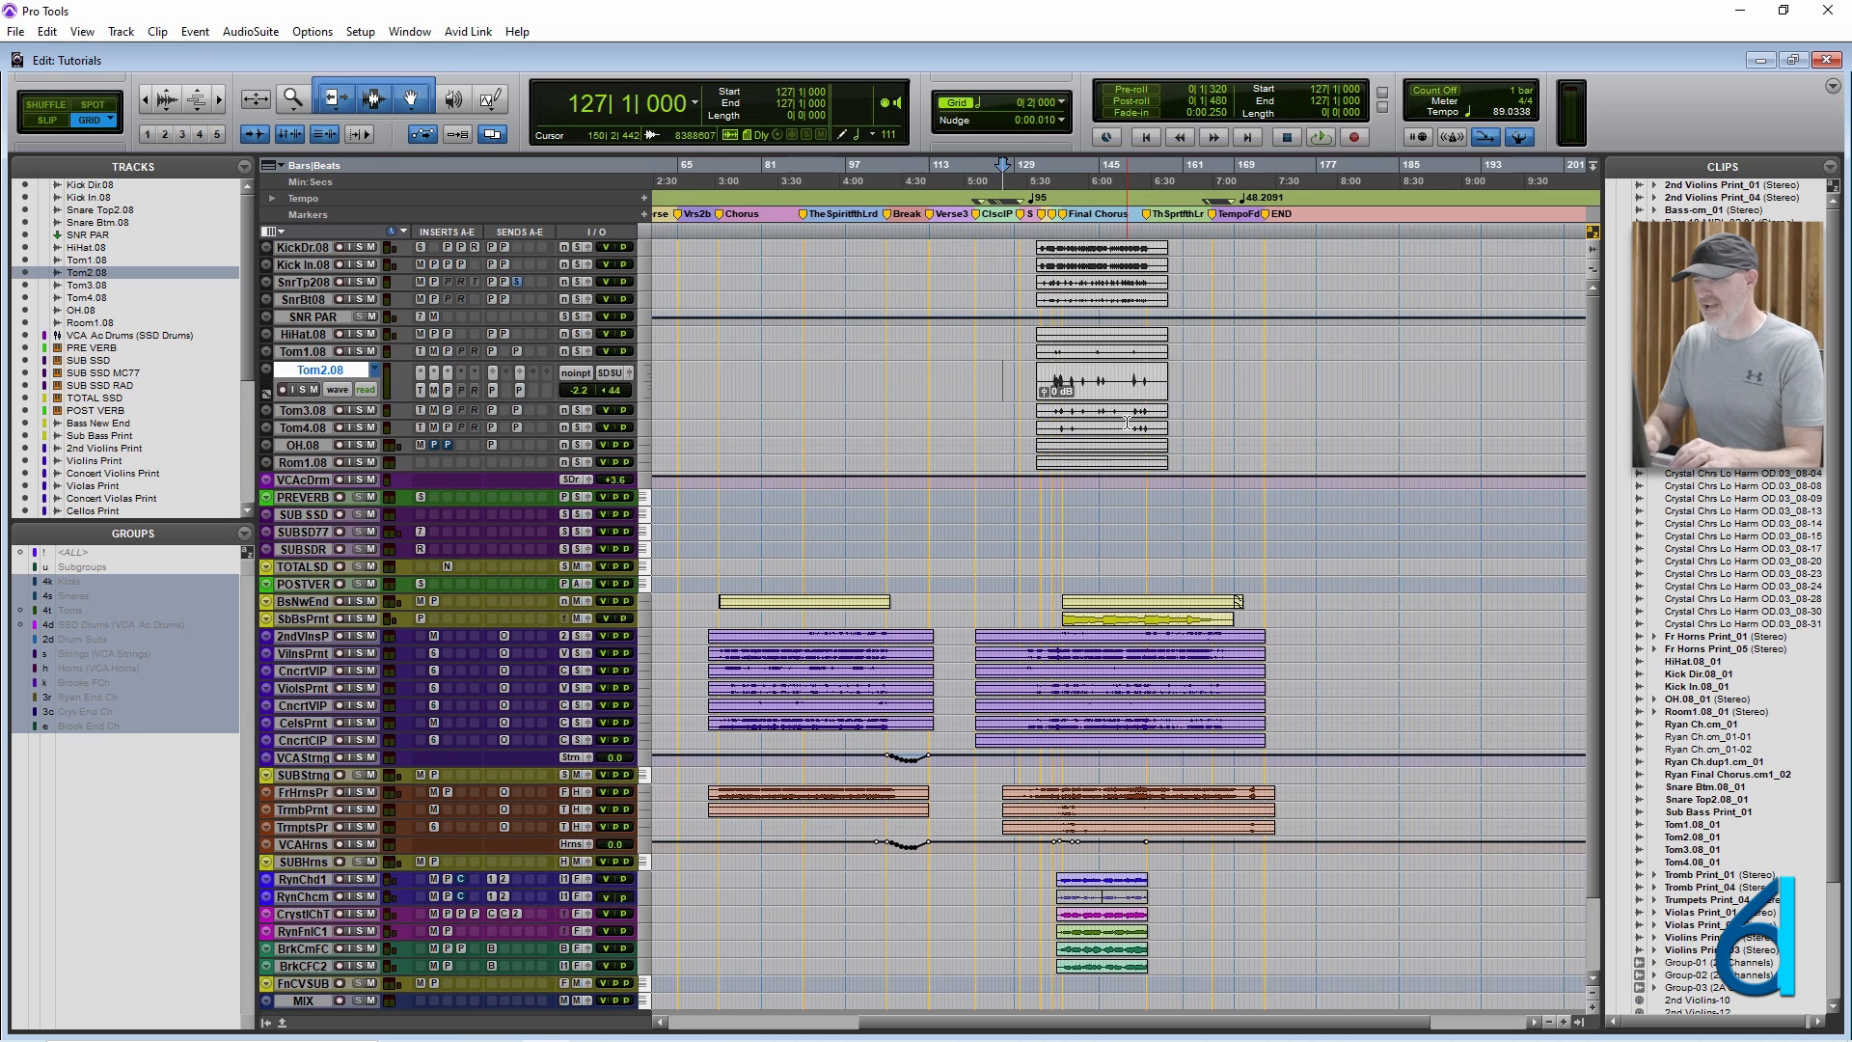
key("super+Down")
key("super+Down")
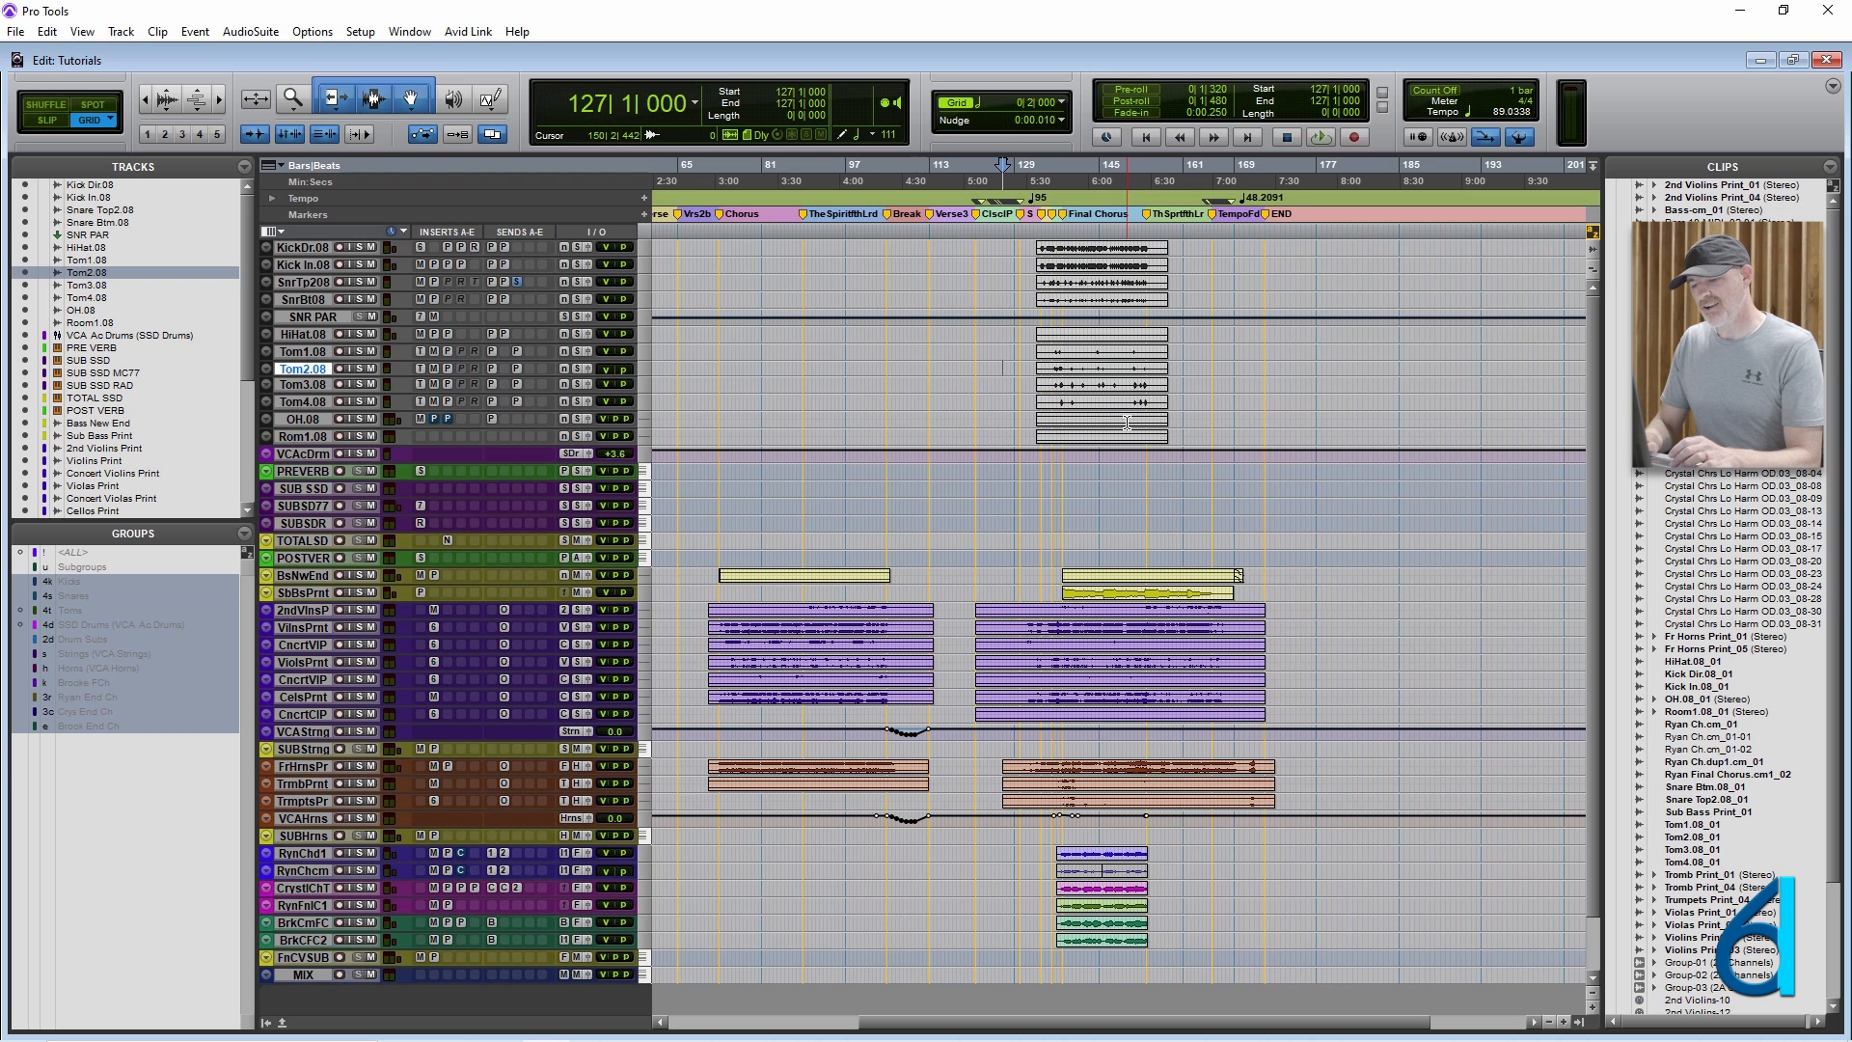
Shrink all track heights, fit all tracks to the Edit window, and demonstrate enlarging and reducing every track together.
key("alt+super+Down")
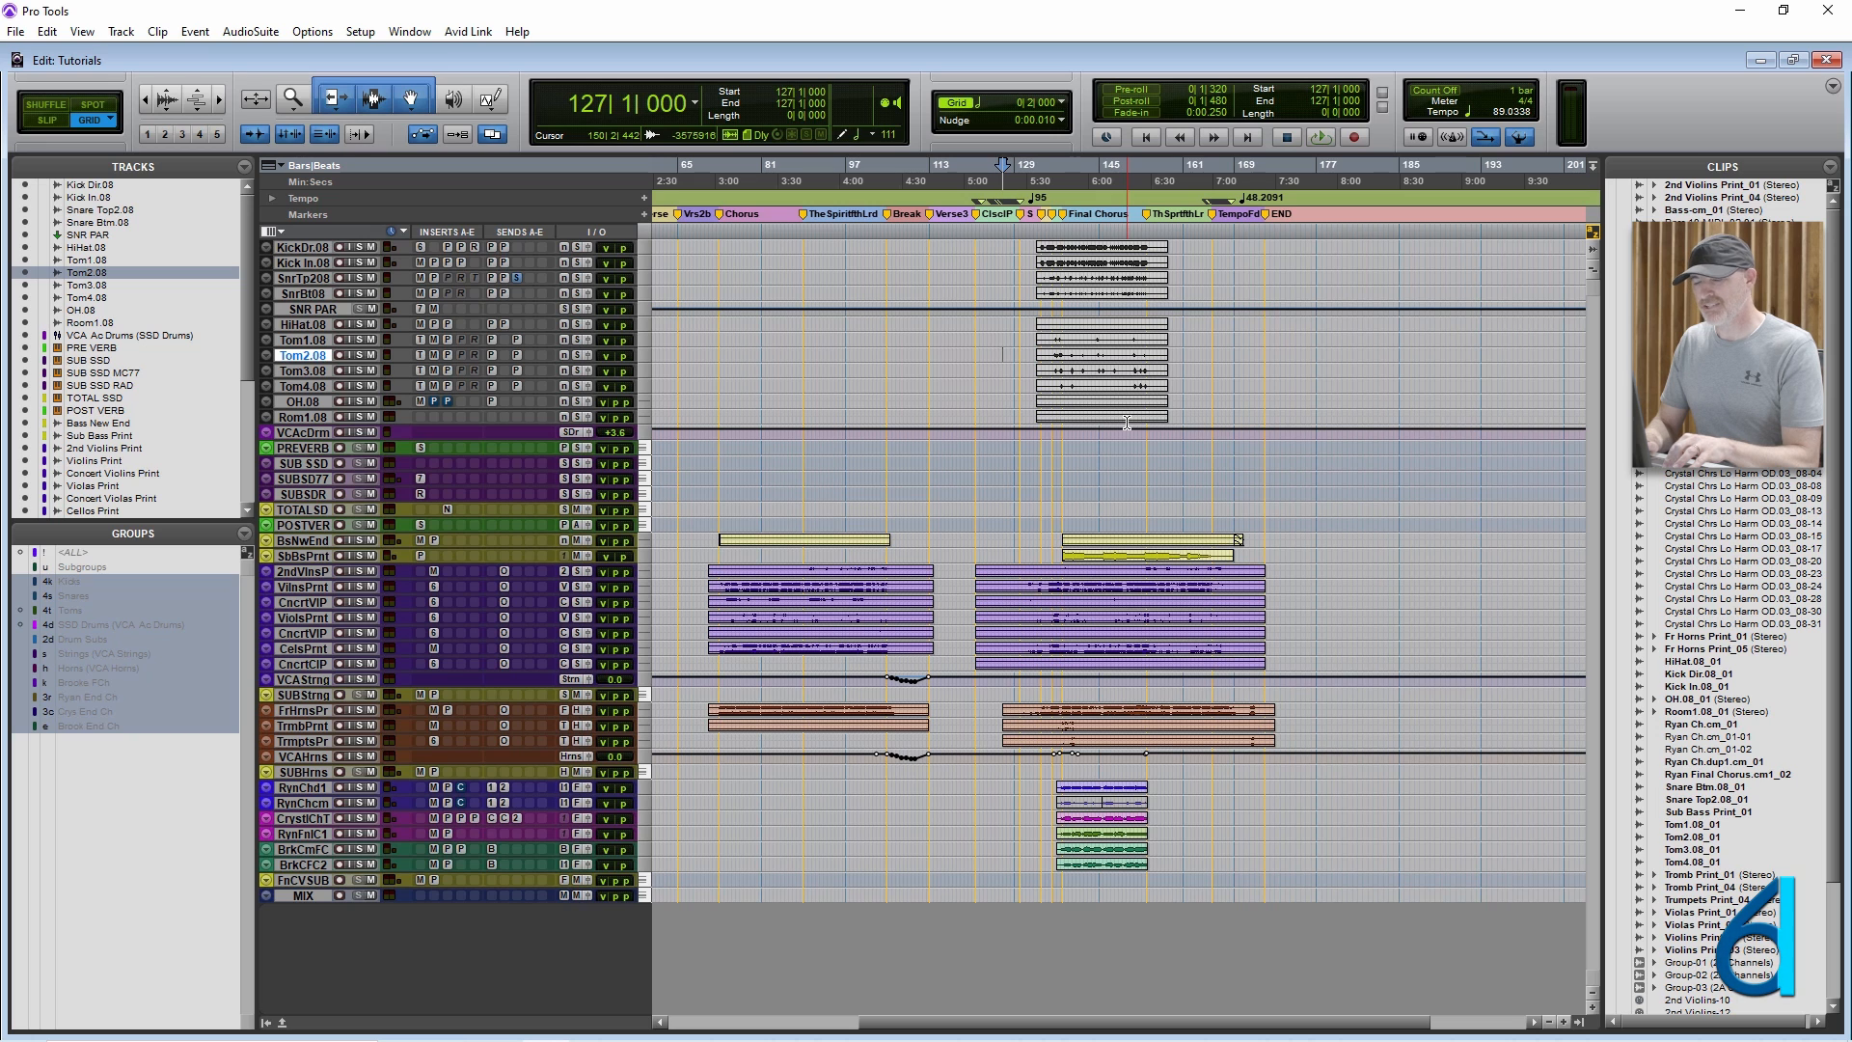
key("ctrl+alt+super+Up")
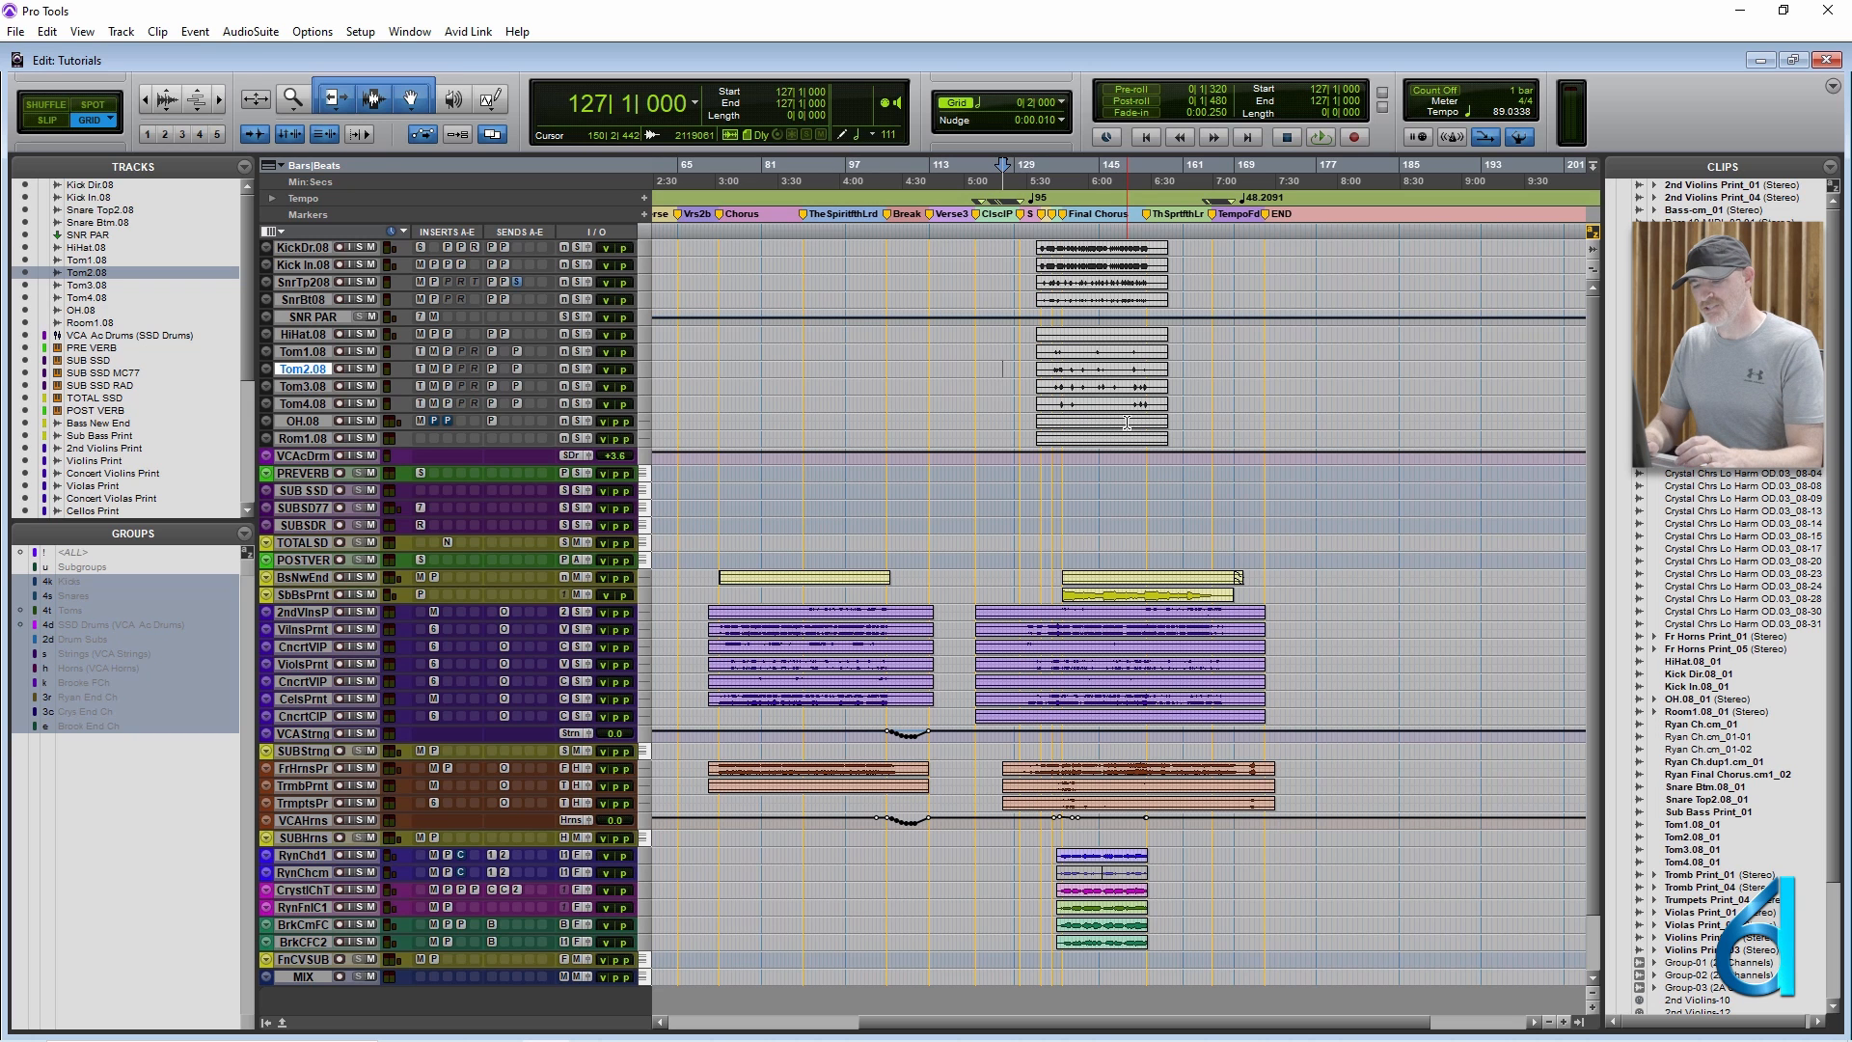
key("ctrl+alt+Up")
key("ctrl+alt+Up")
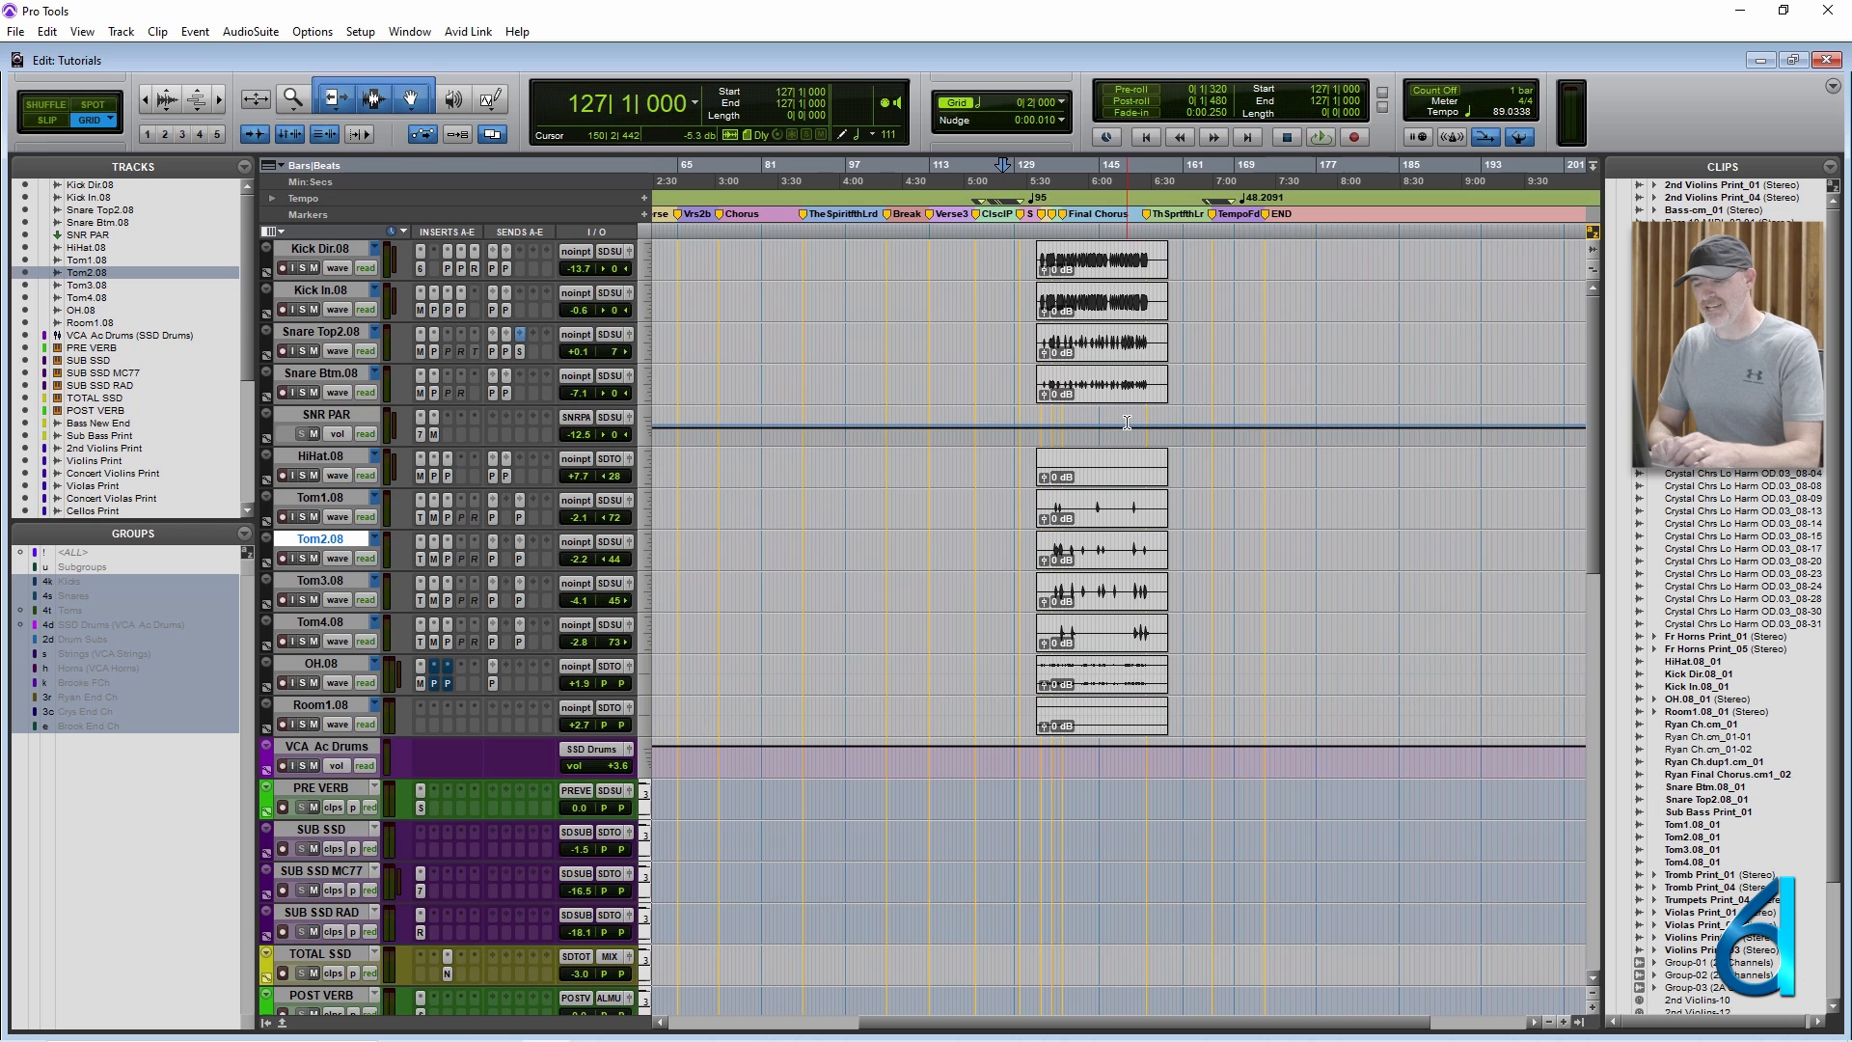
key("ctrl+alt+Down")
key("ctrl+alt+Down")
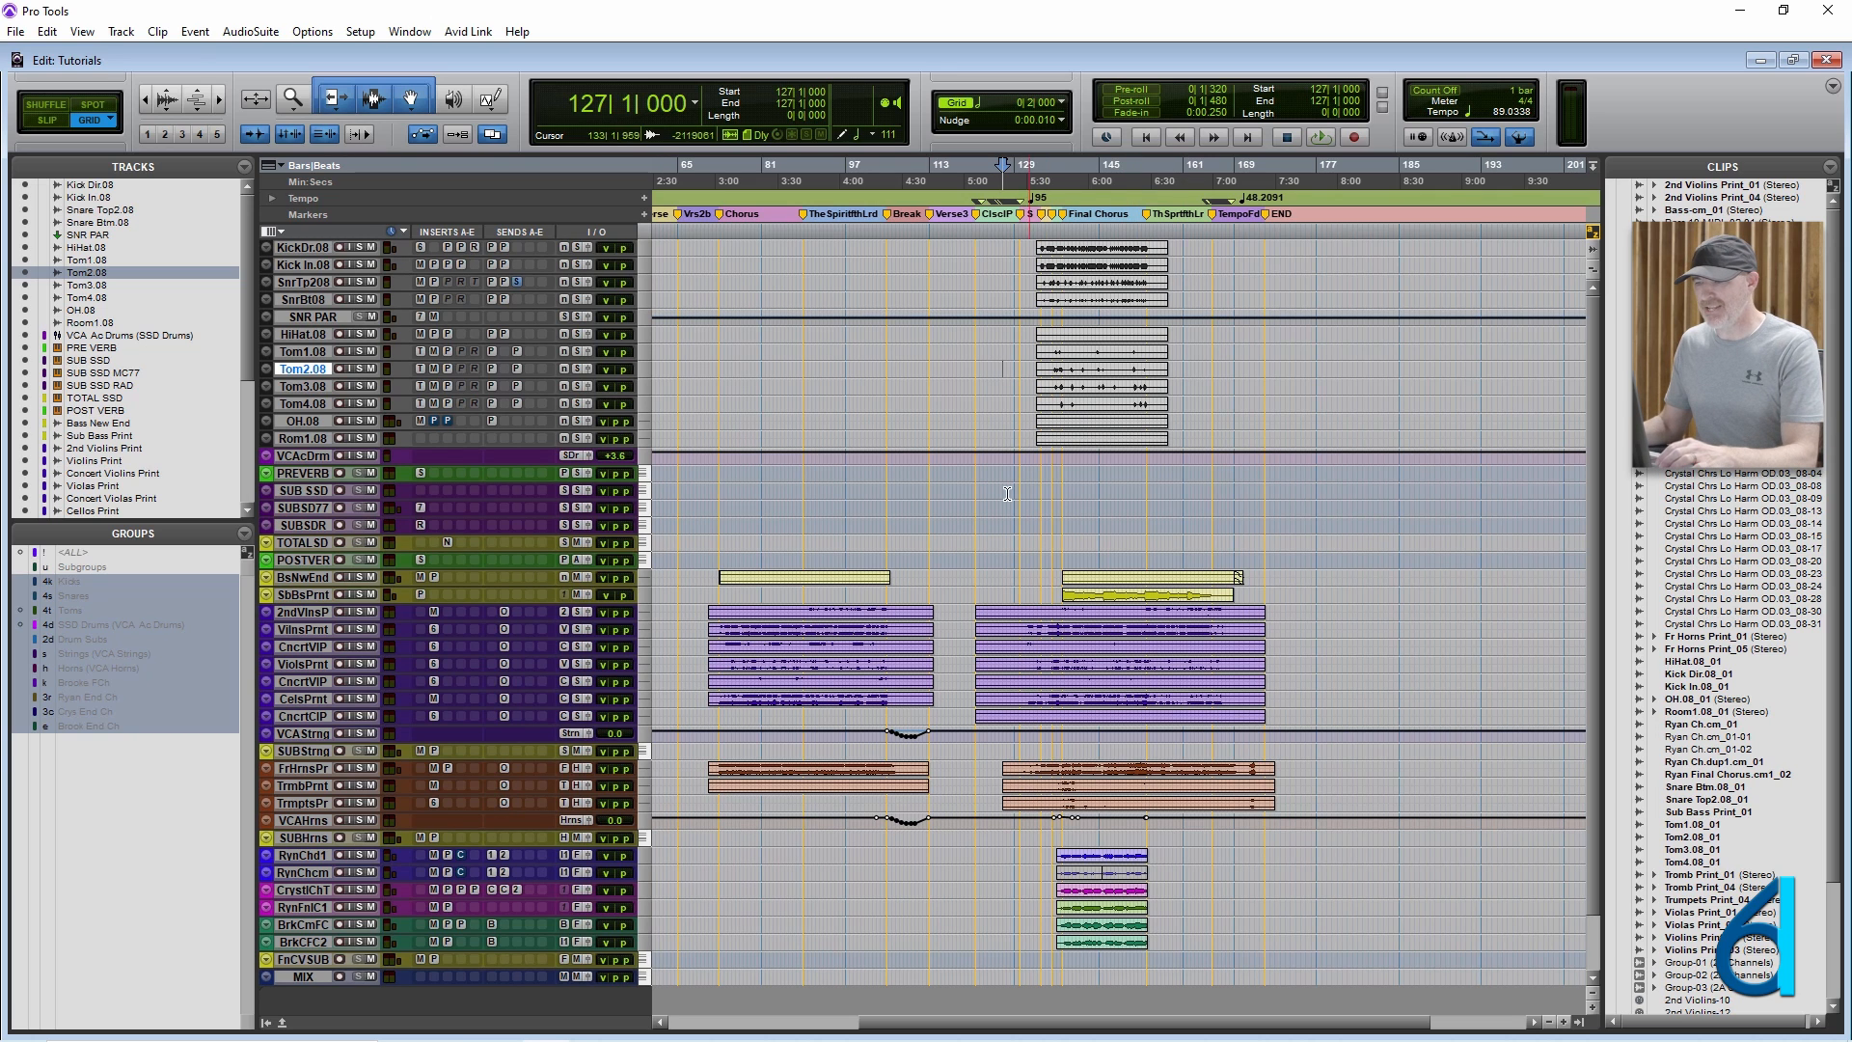
Zoom in on the 2nd Violins Print clip starting at 71|1|000, deselect it, and zoom out to the entire session.
left_click(917, 621)
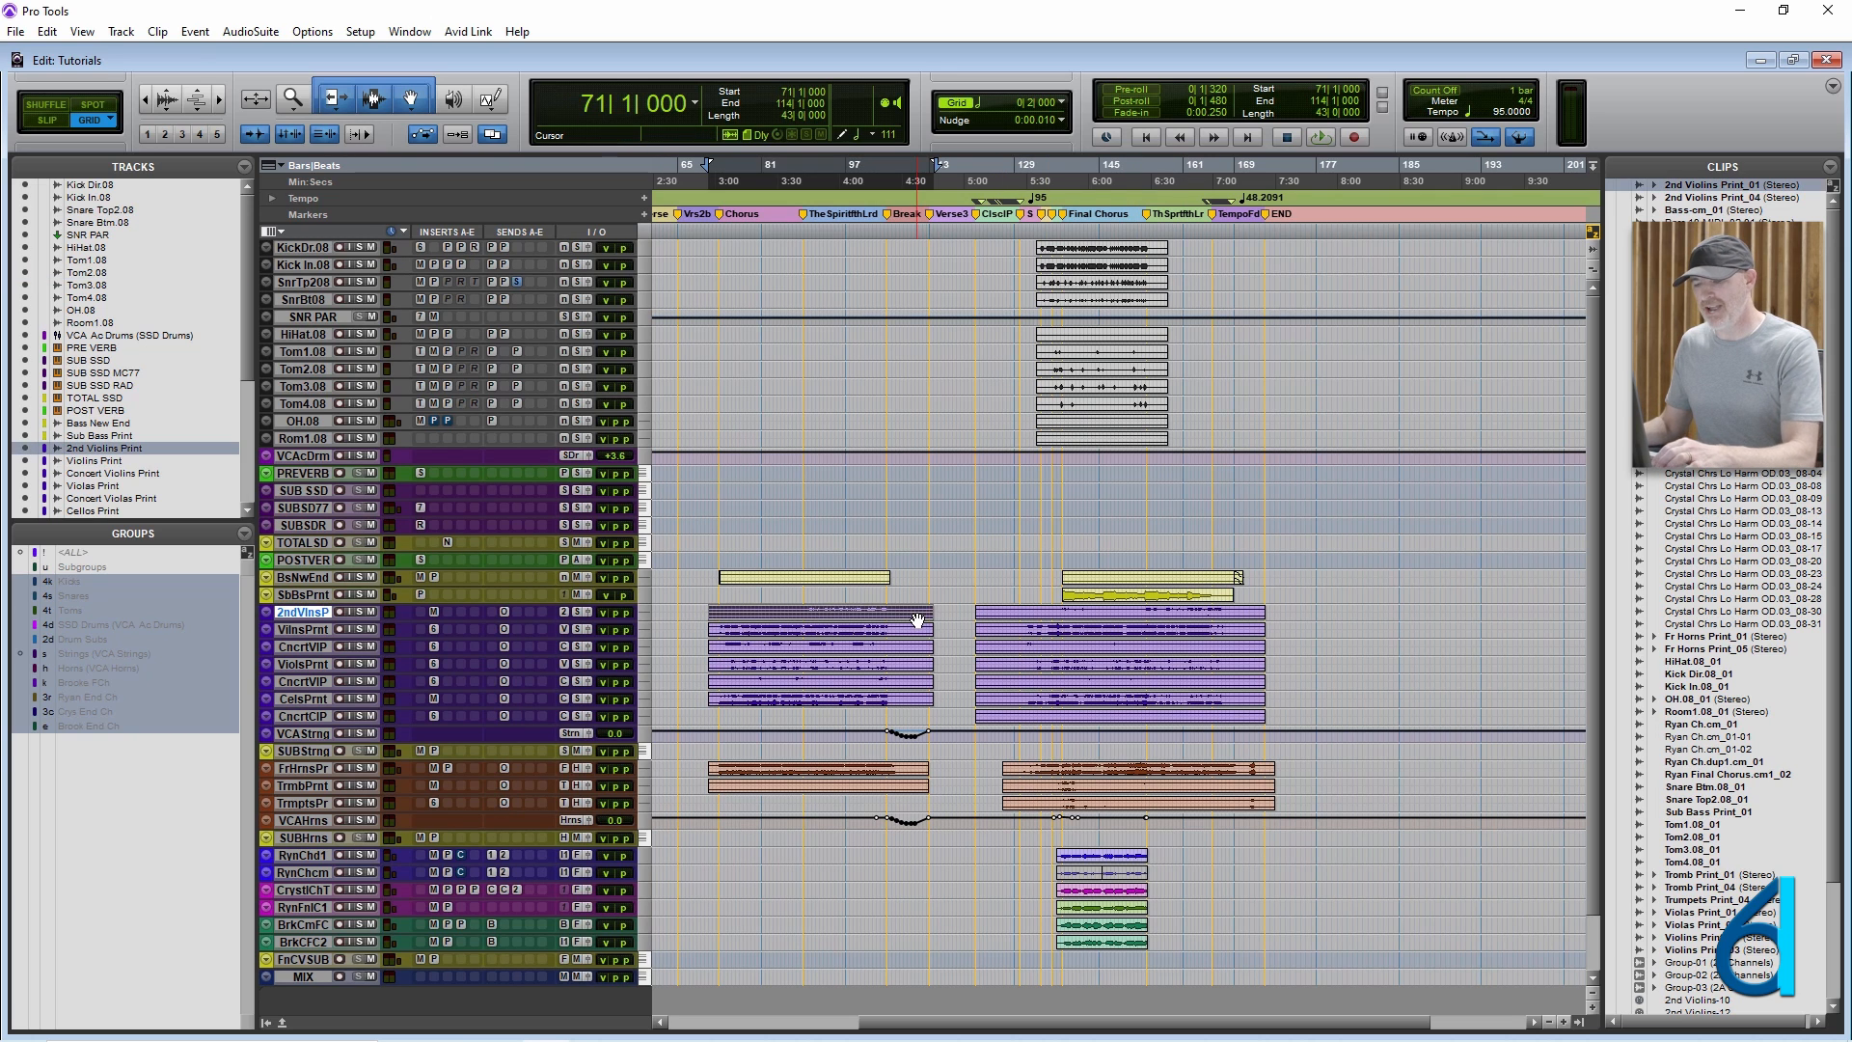
key("alt+f")
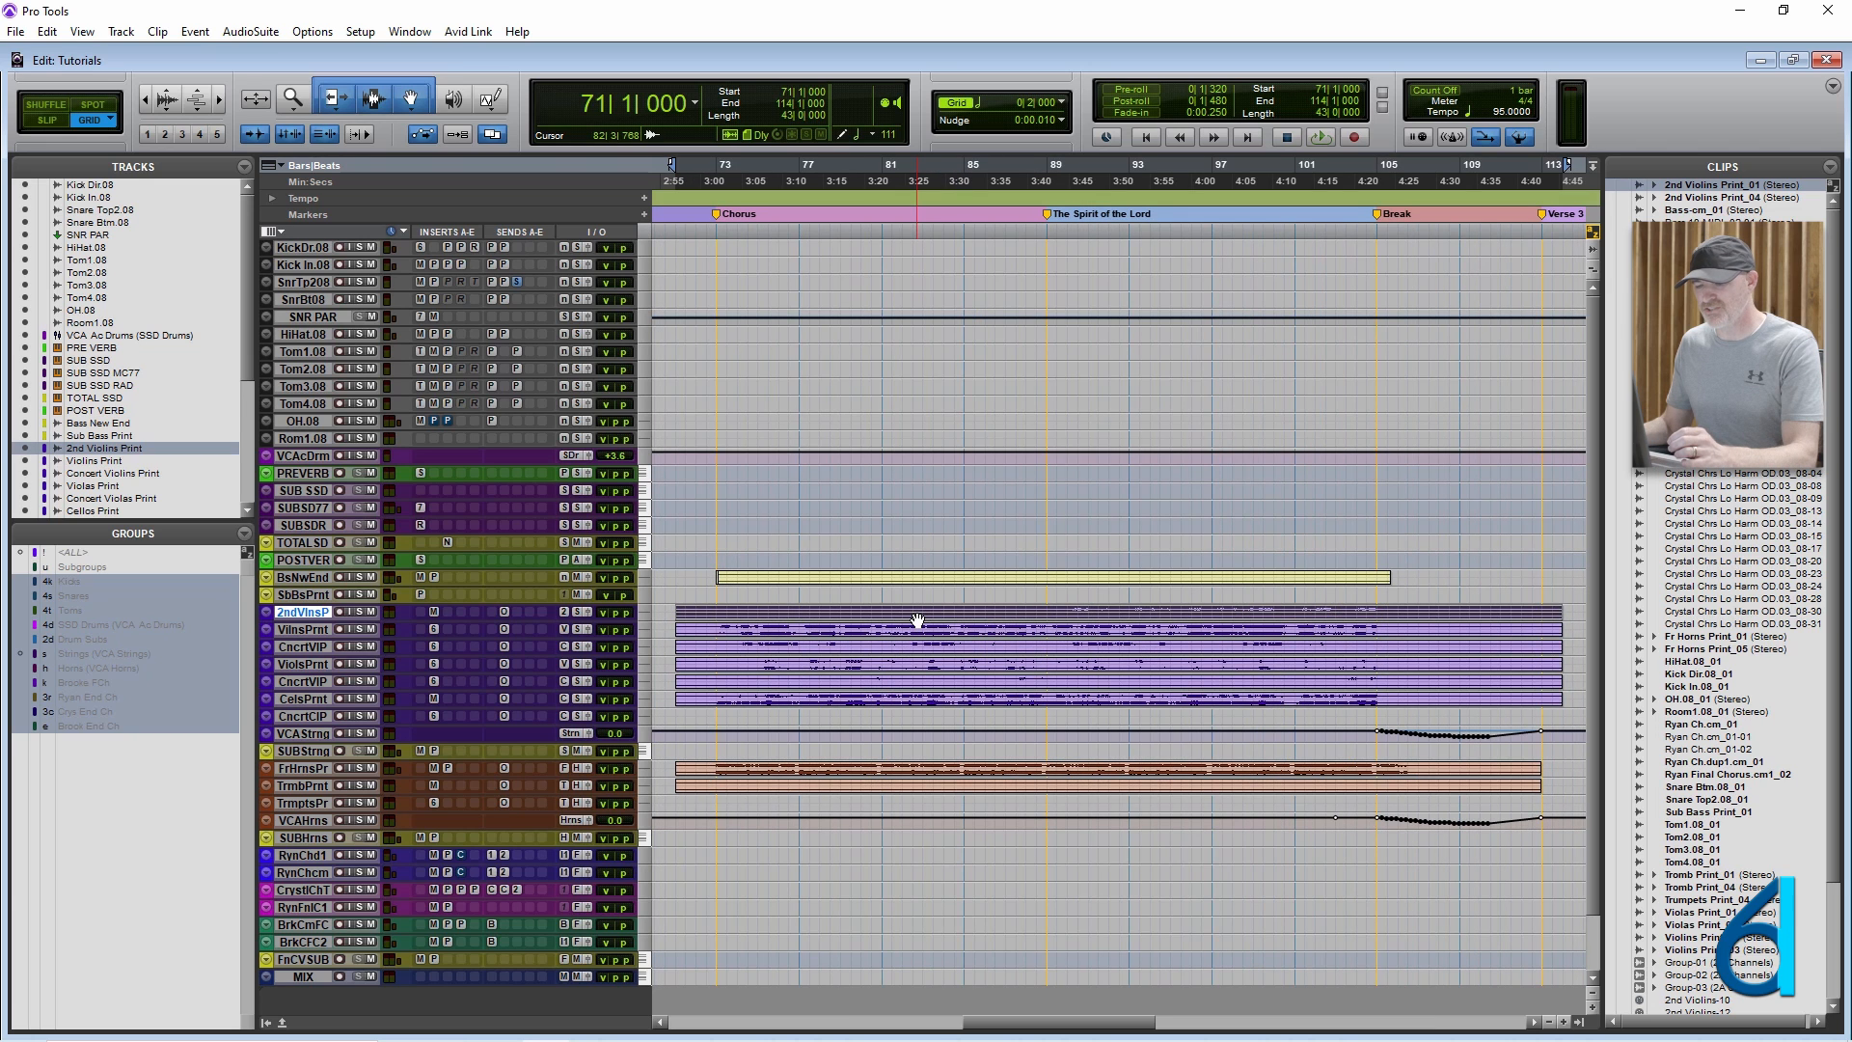
left_click(897, 544)
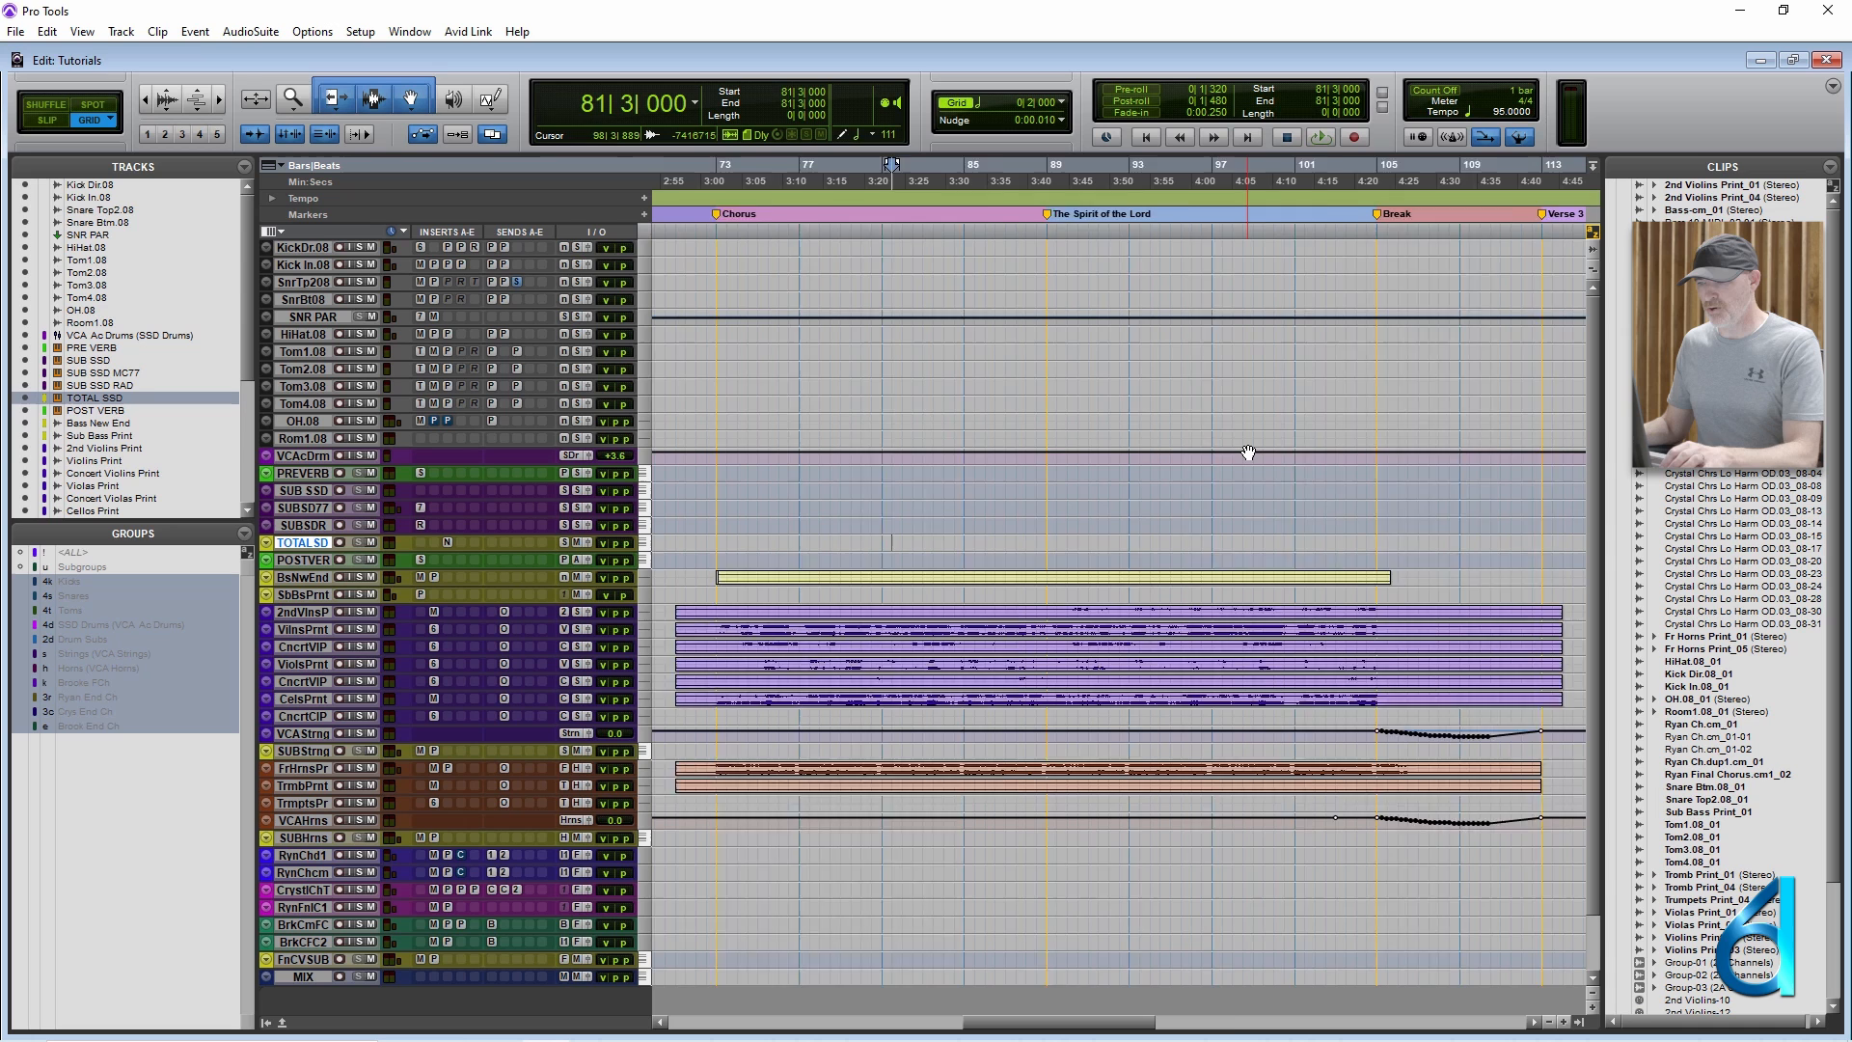
key("alt+a")
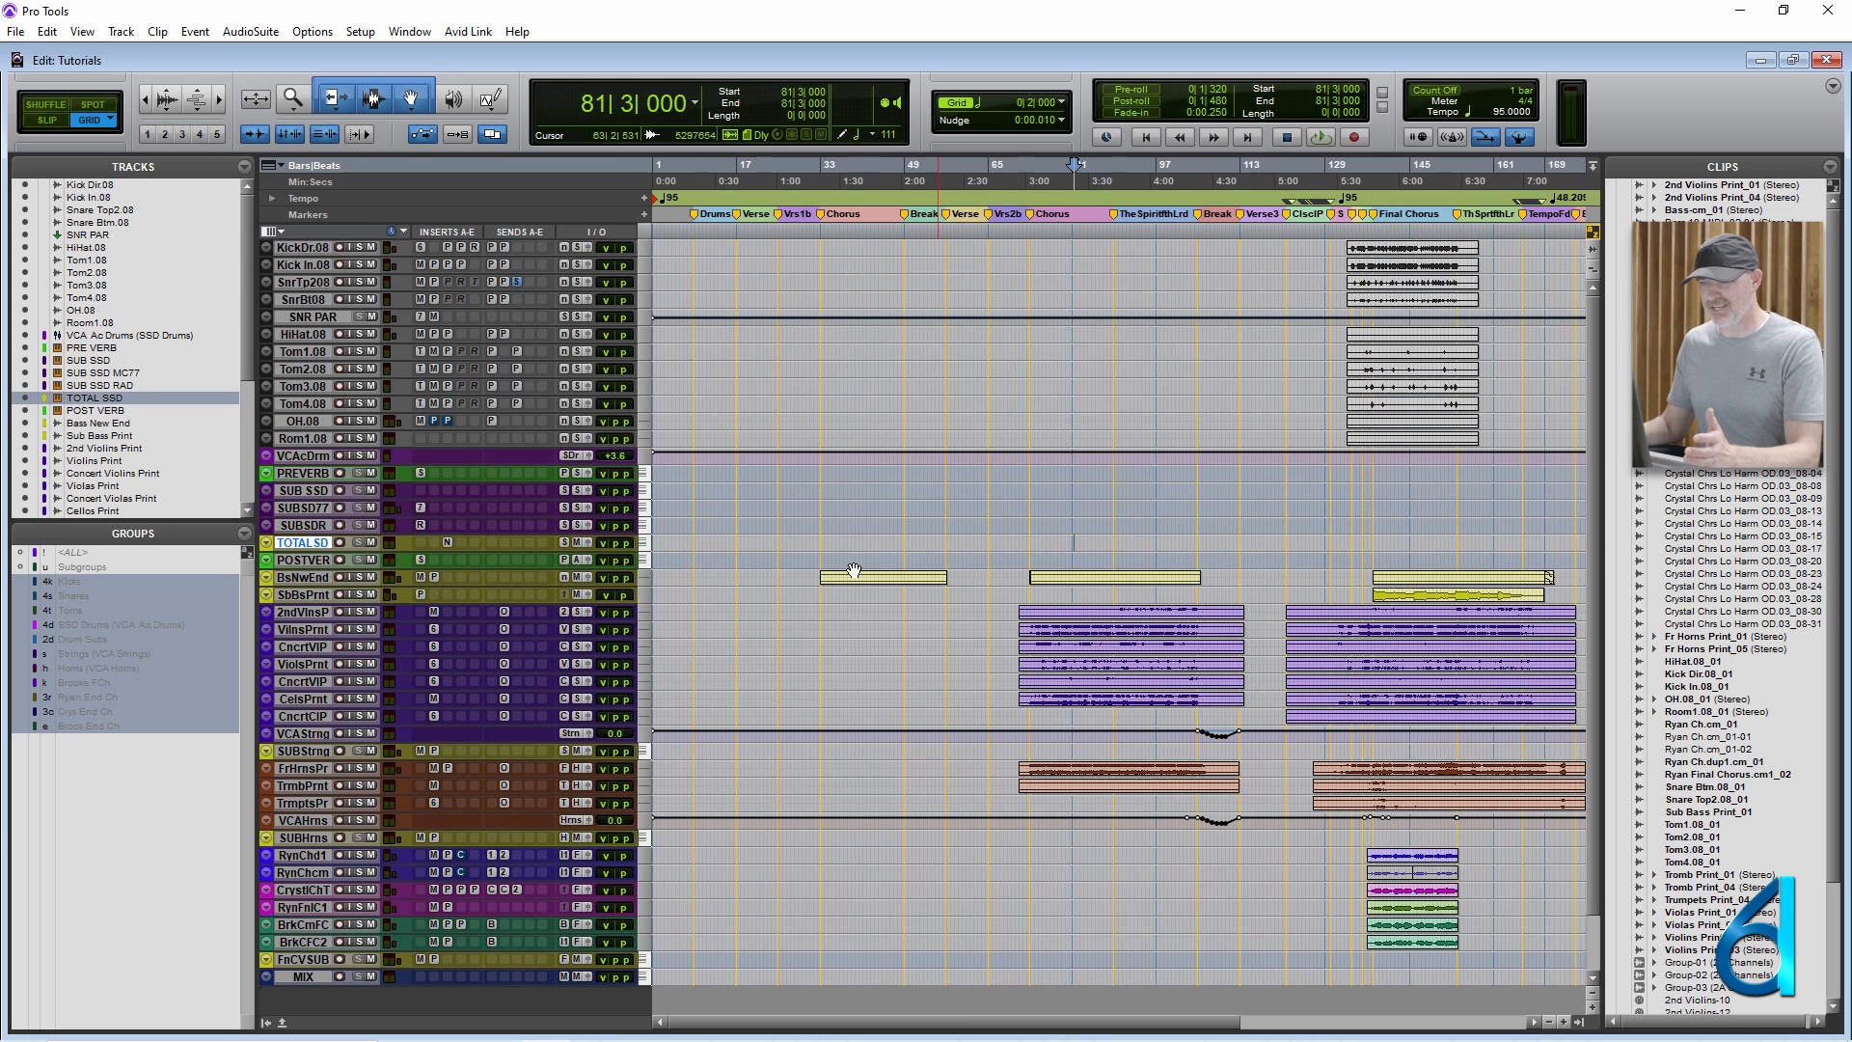
Place the insertion point at 88|3|000 on Sub Bass Print and review the available Setup commands.
left_click(1111, 596)
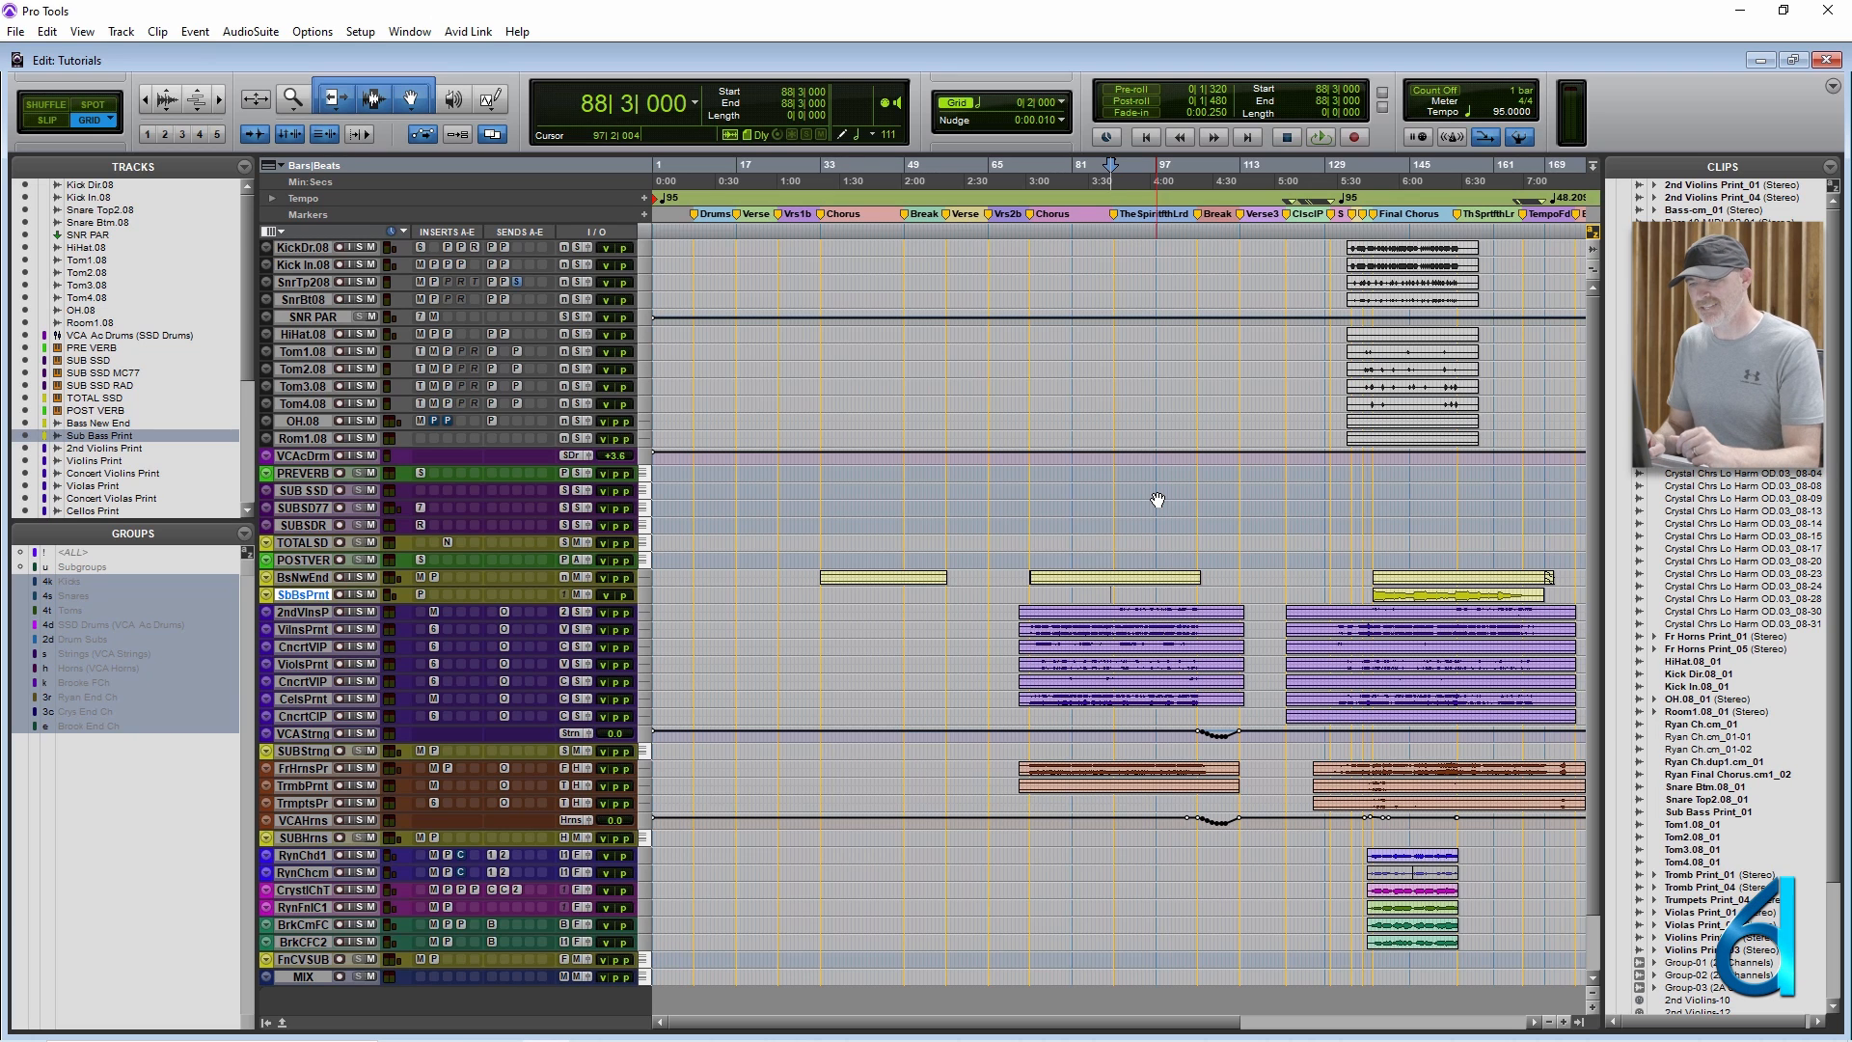
left_click(310, 594)
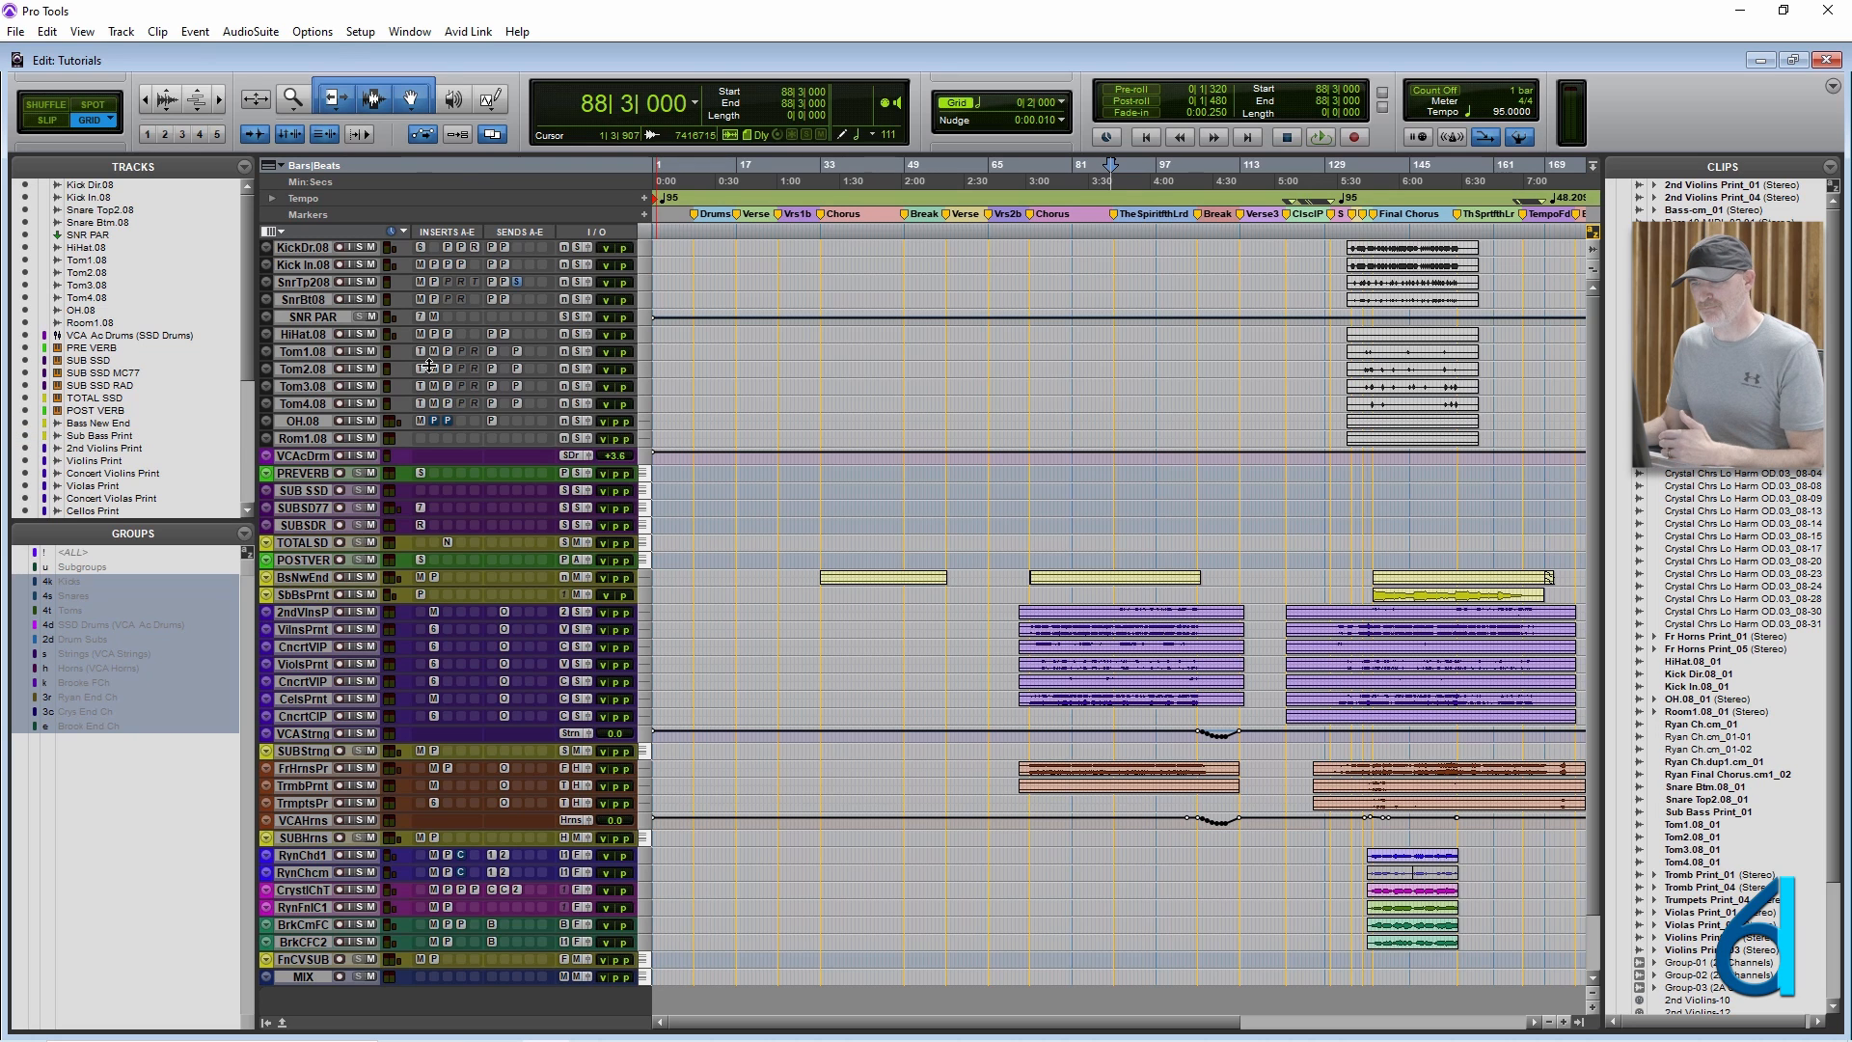
left_click(360, 32)
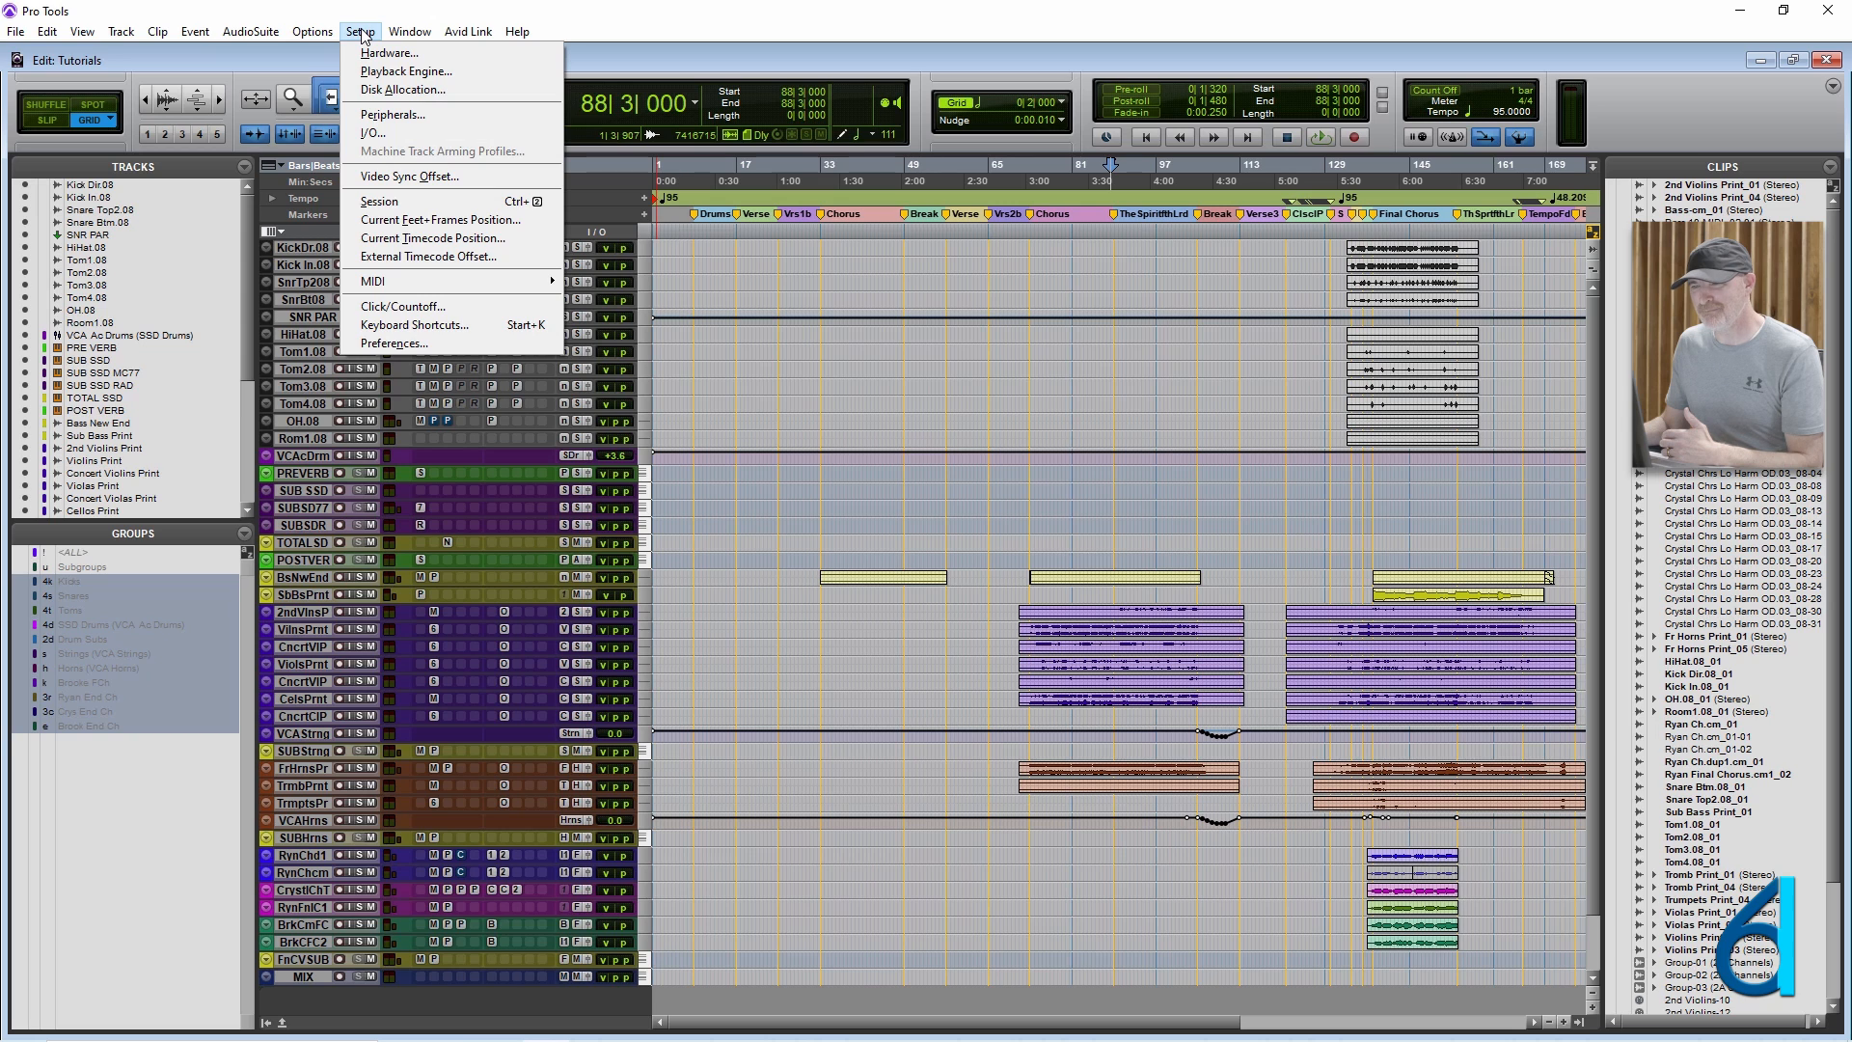
left_click(361, 32)
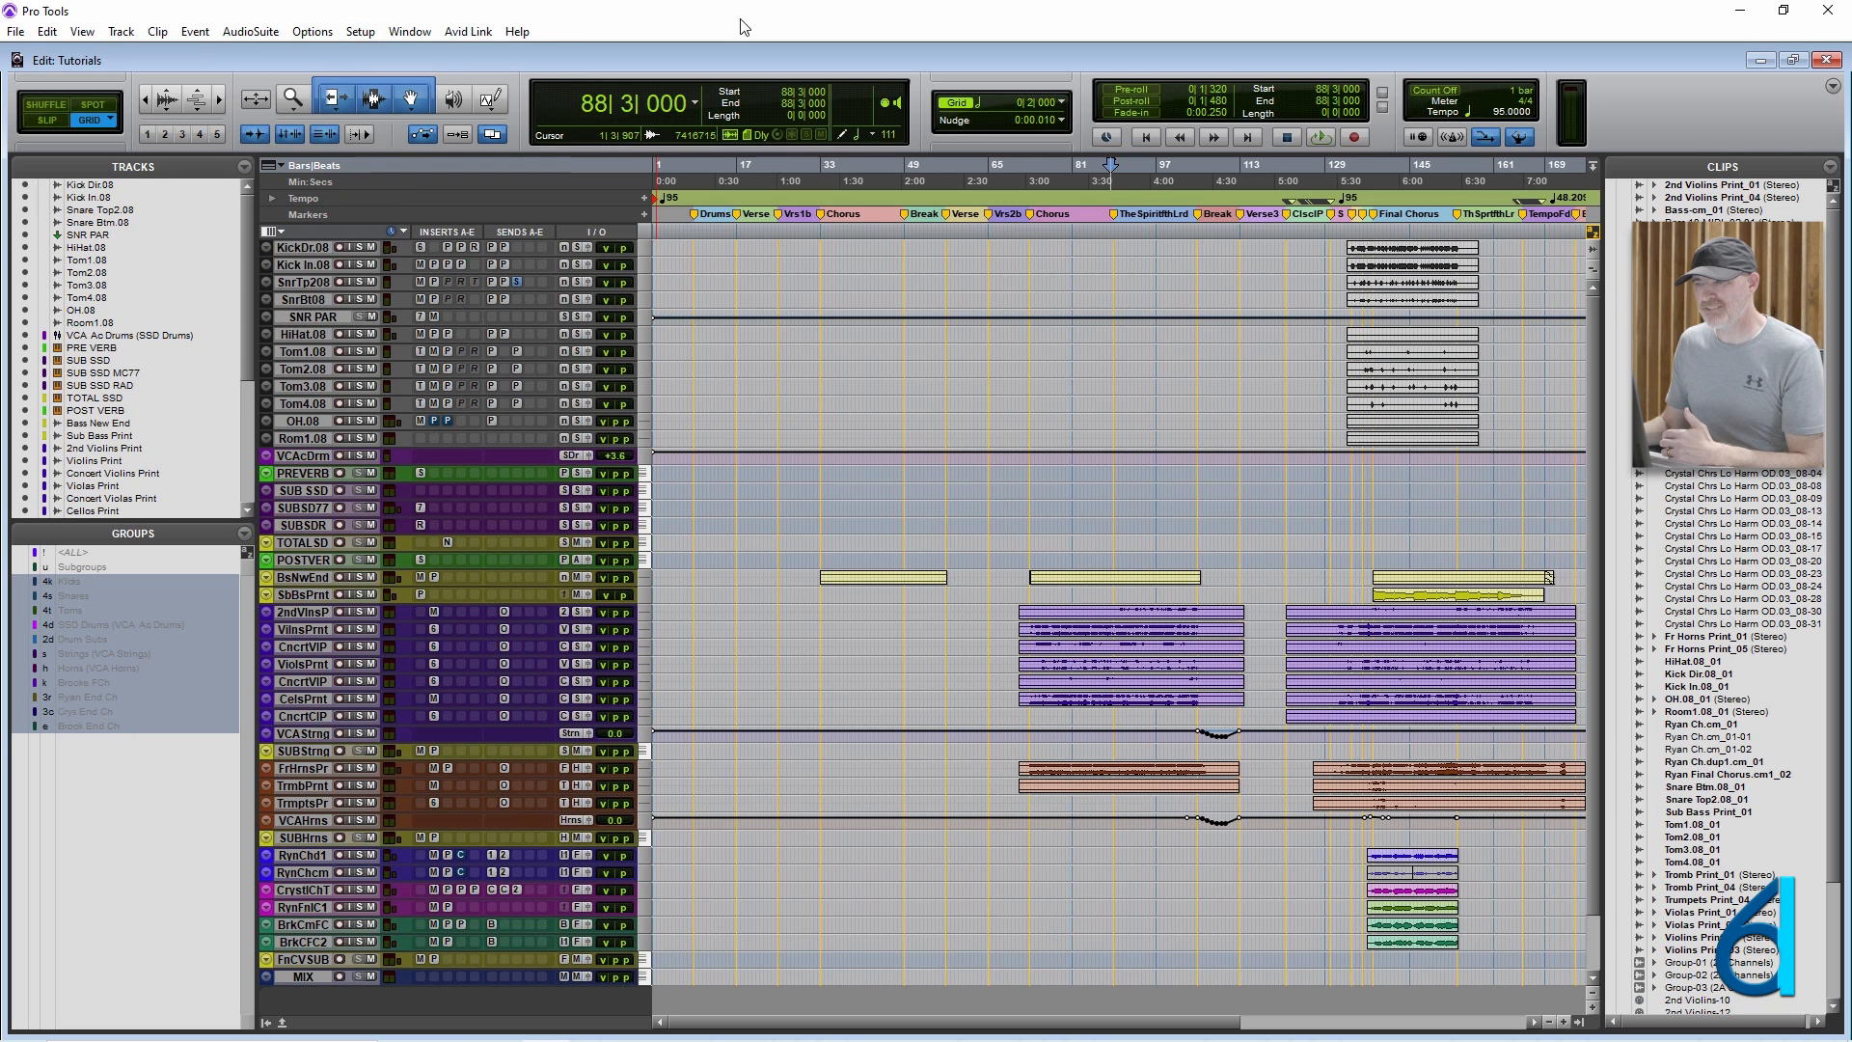
Place the insertion point at 87|1|000 on POST VERB, open the Event Operations Quantize window, and reposition it.
left_click(1104, 557)
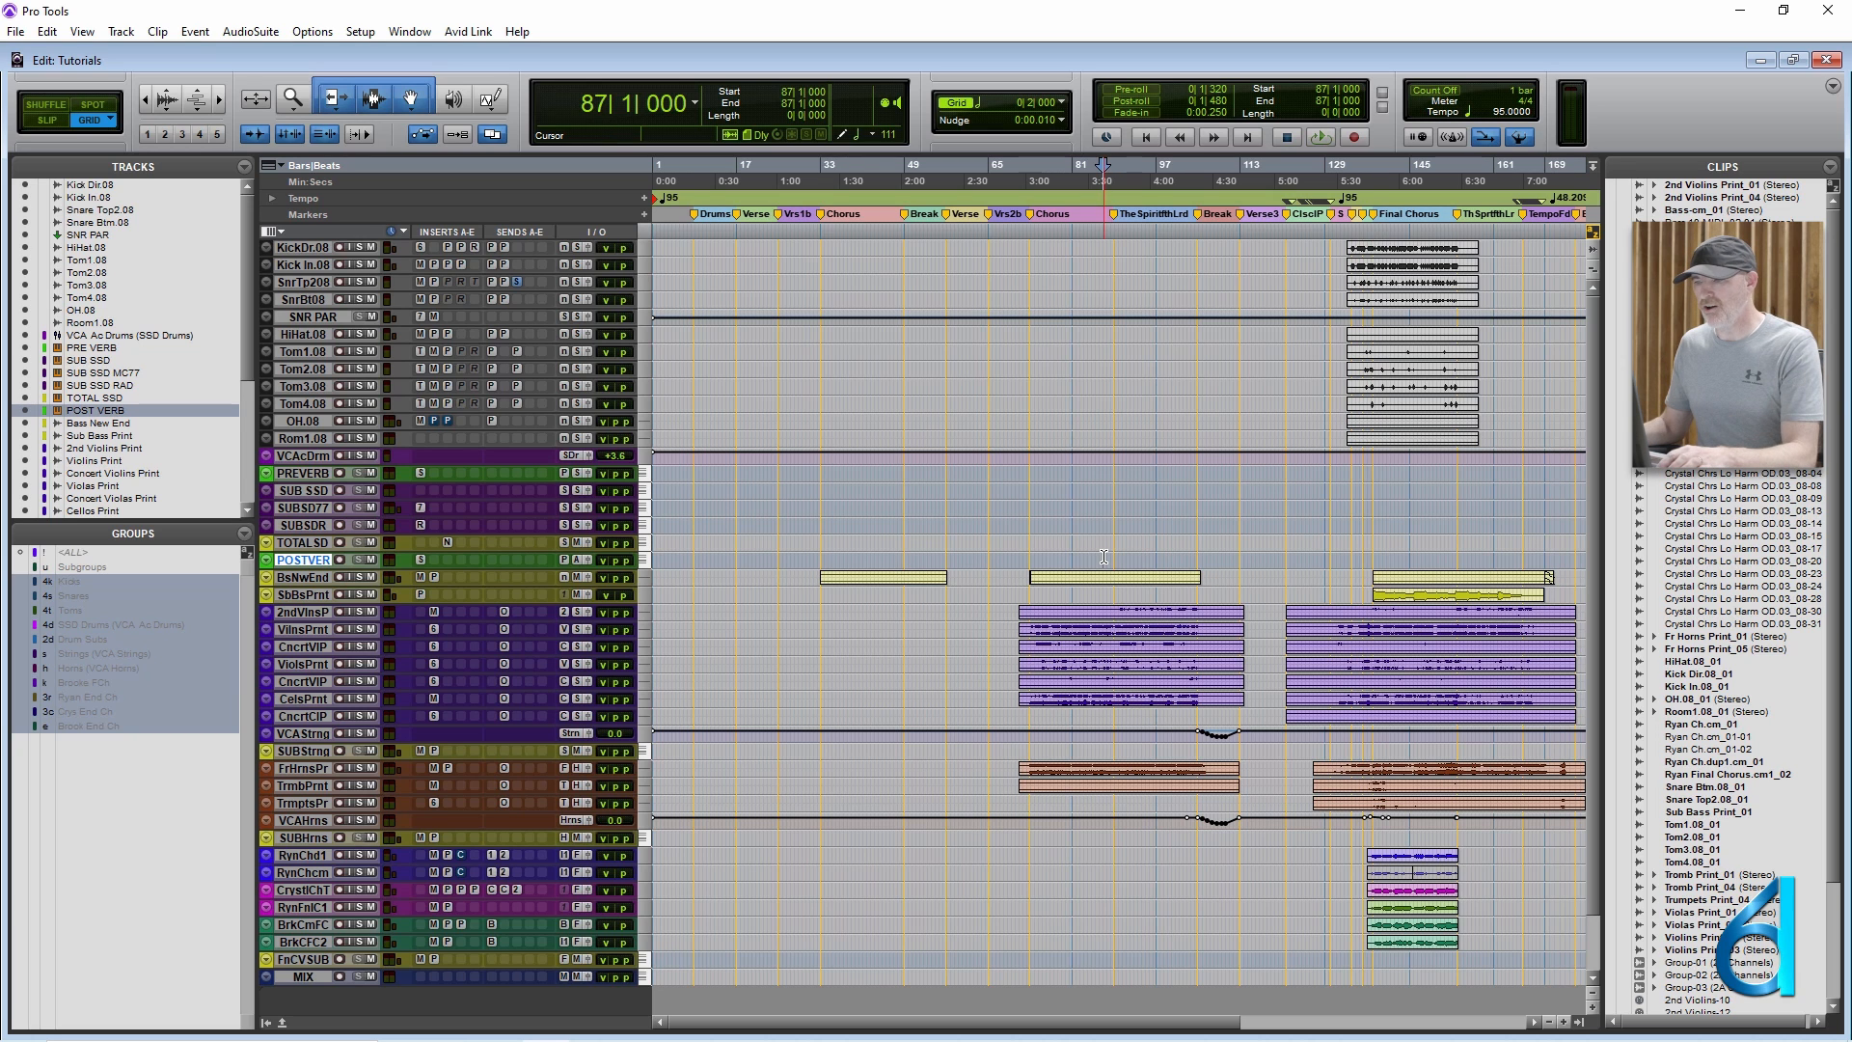
key("alt+0")
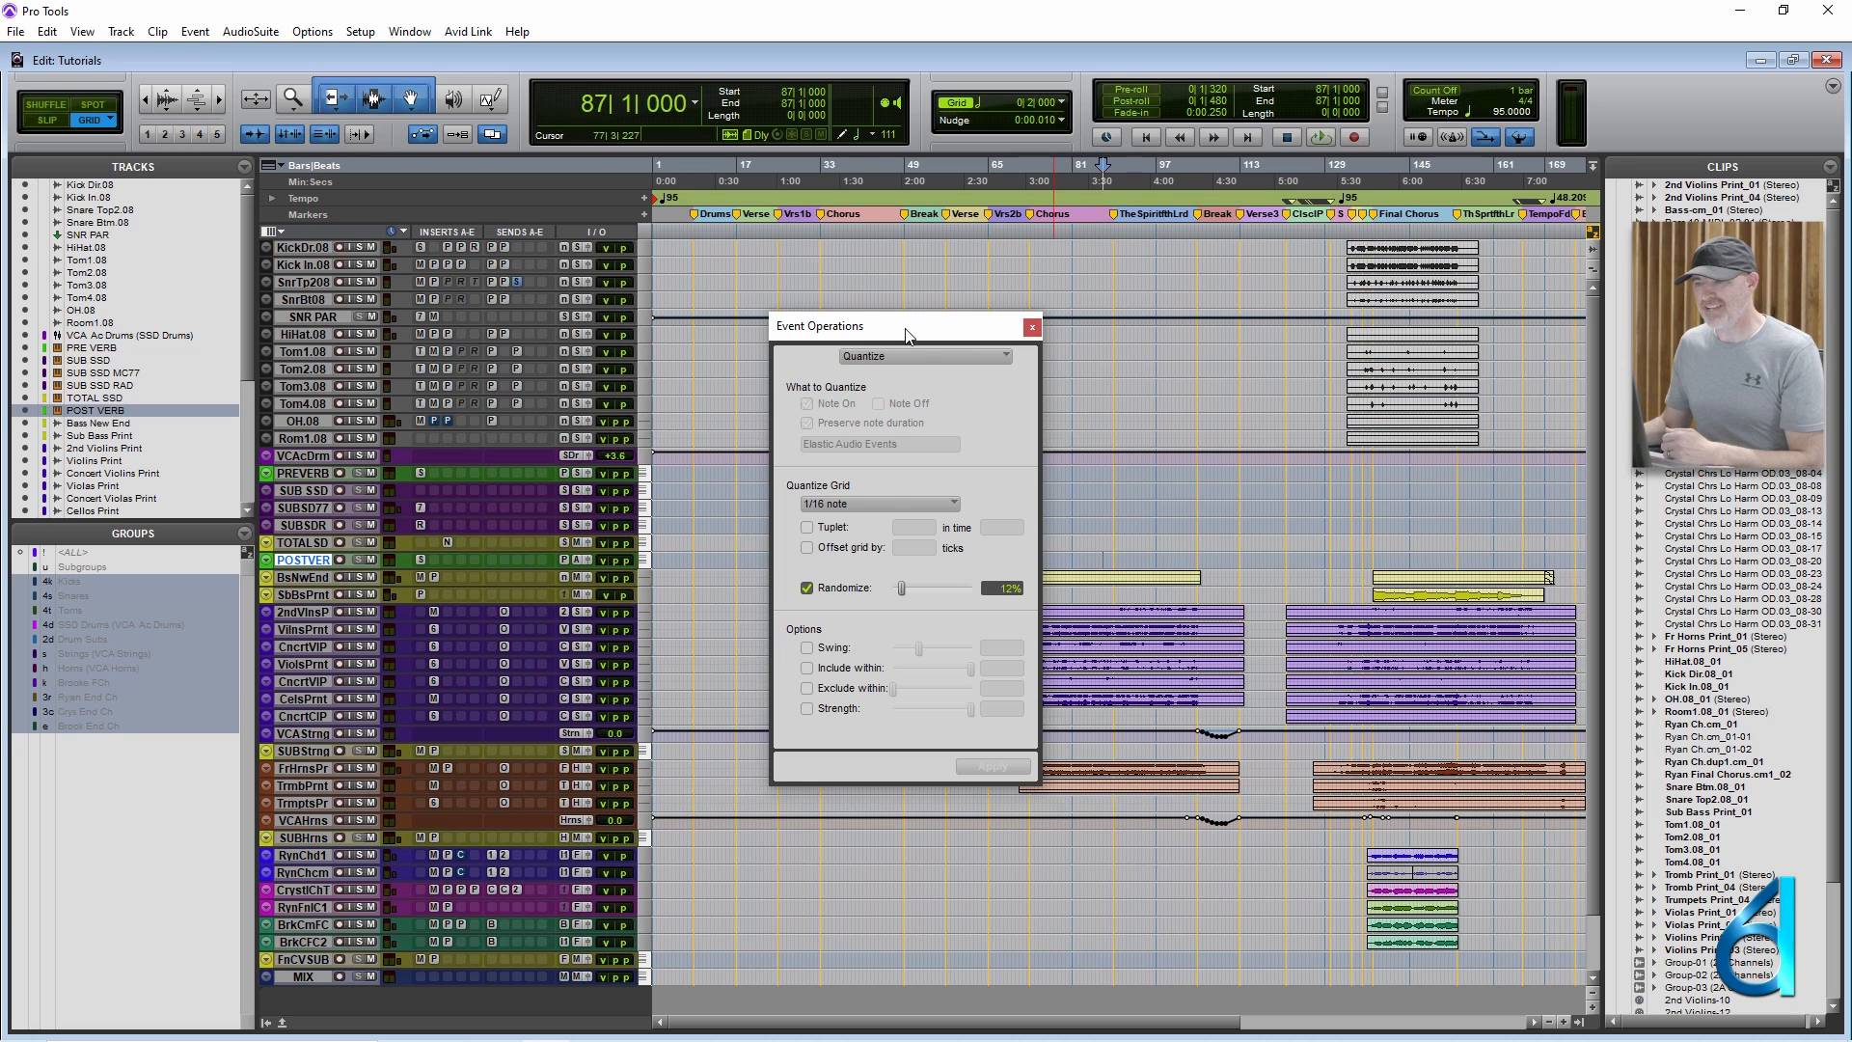
left_click_drag(958, 333, 1008, 256)
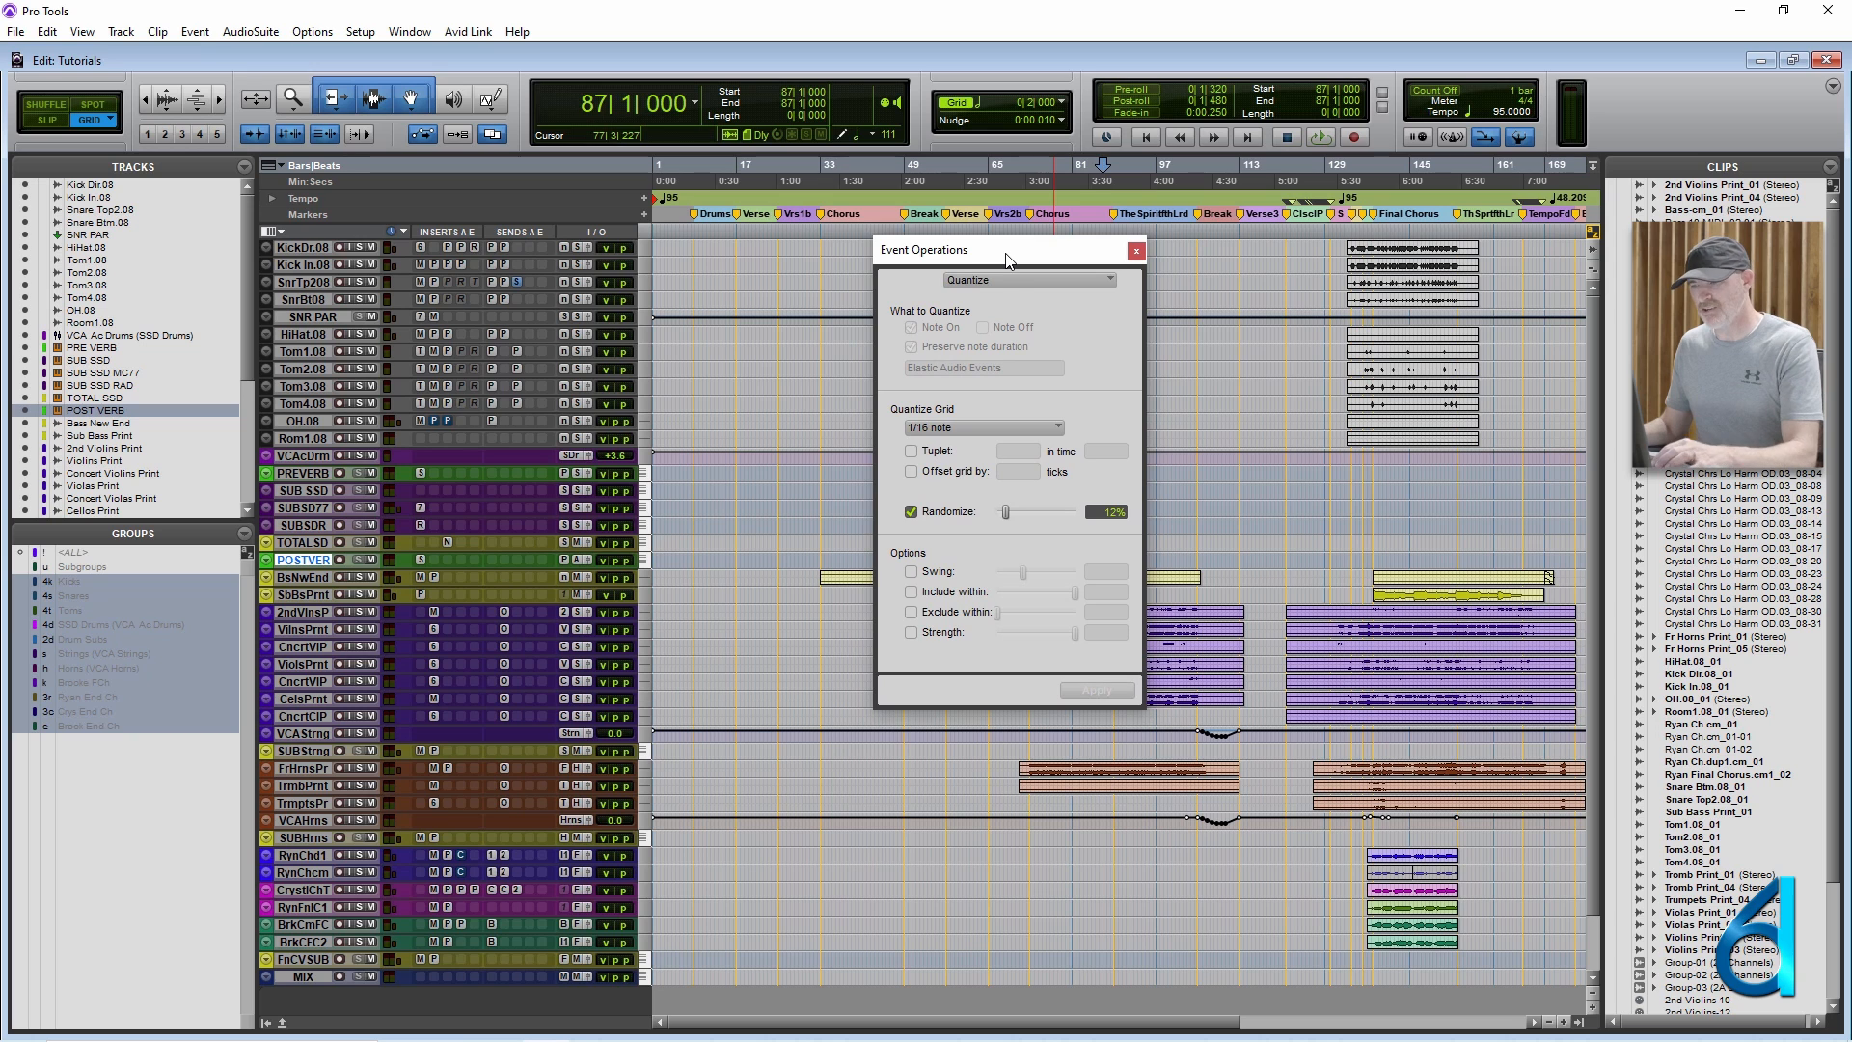
Cycle the Event Operations window through Change Duration and Change Velocity, ending on Quantize.
key("alt+equal")
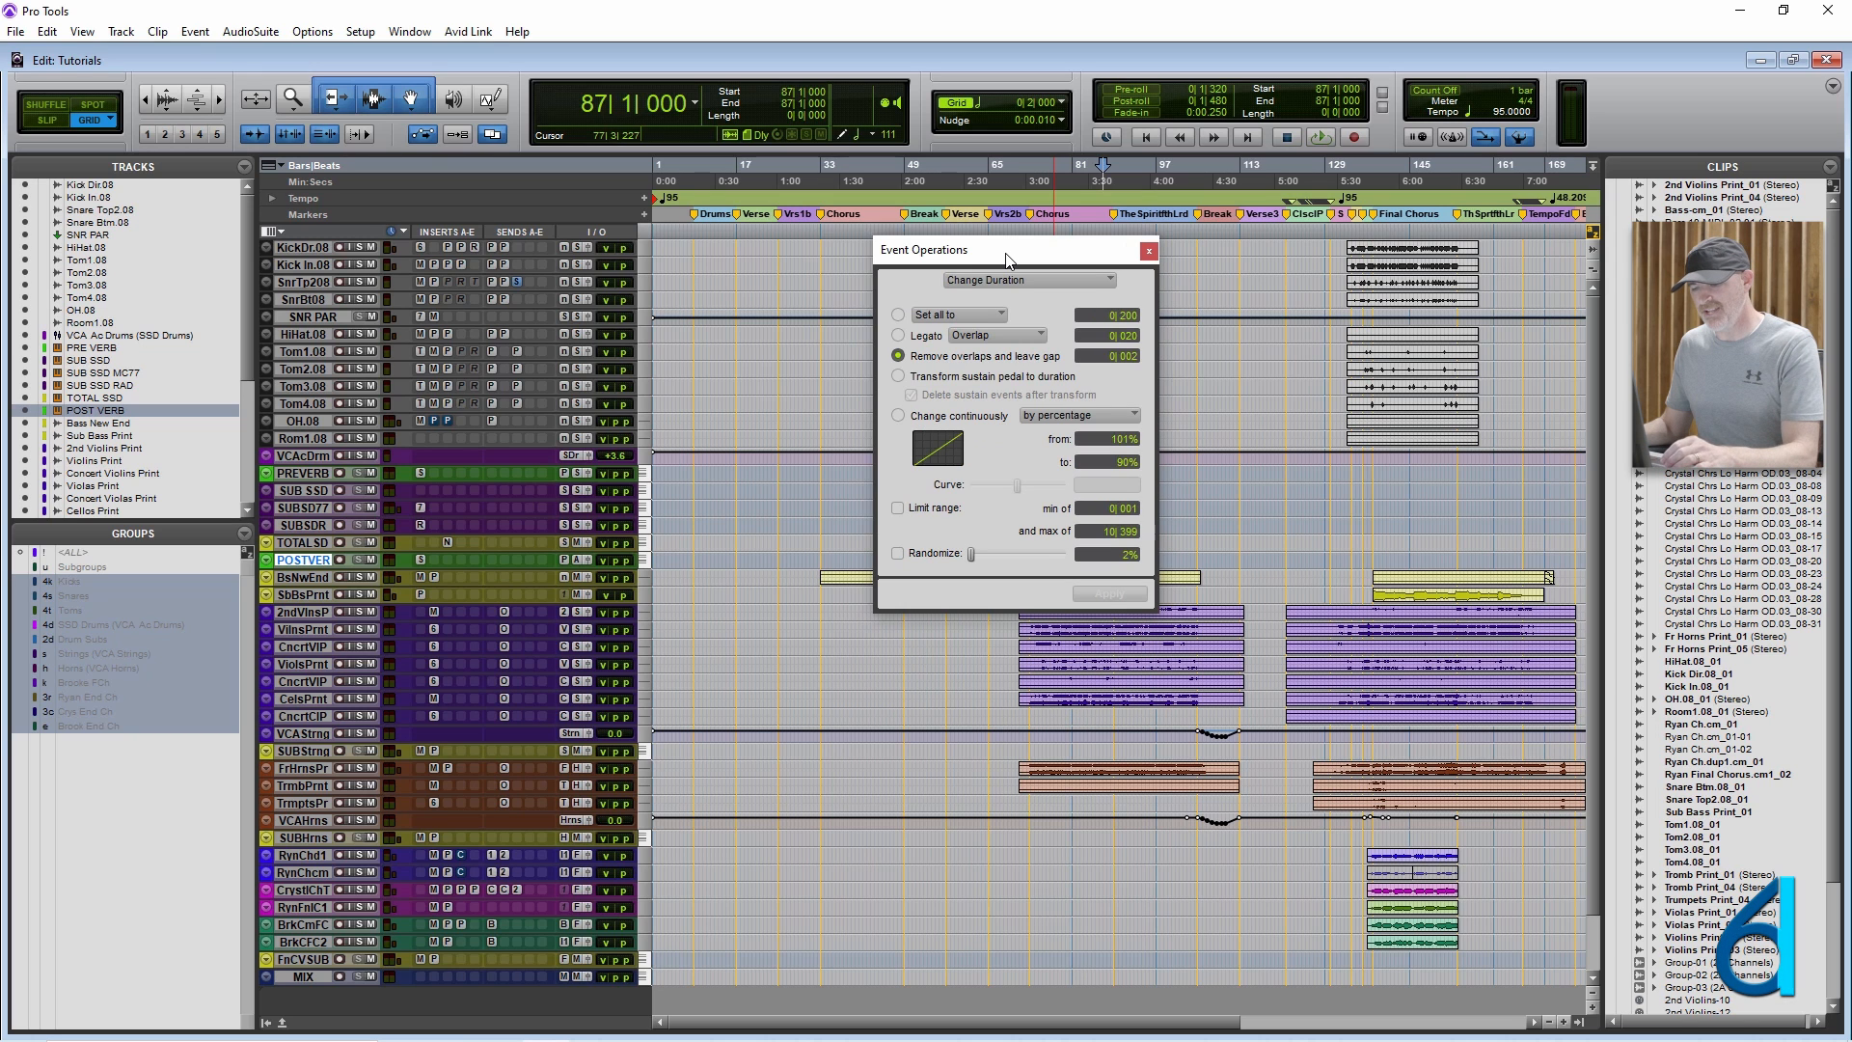
key("alt+minus")
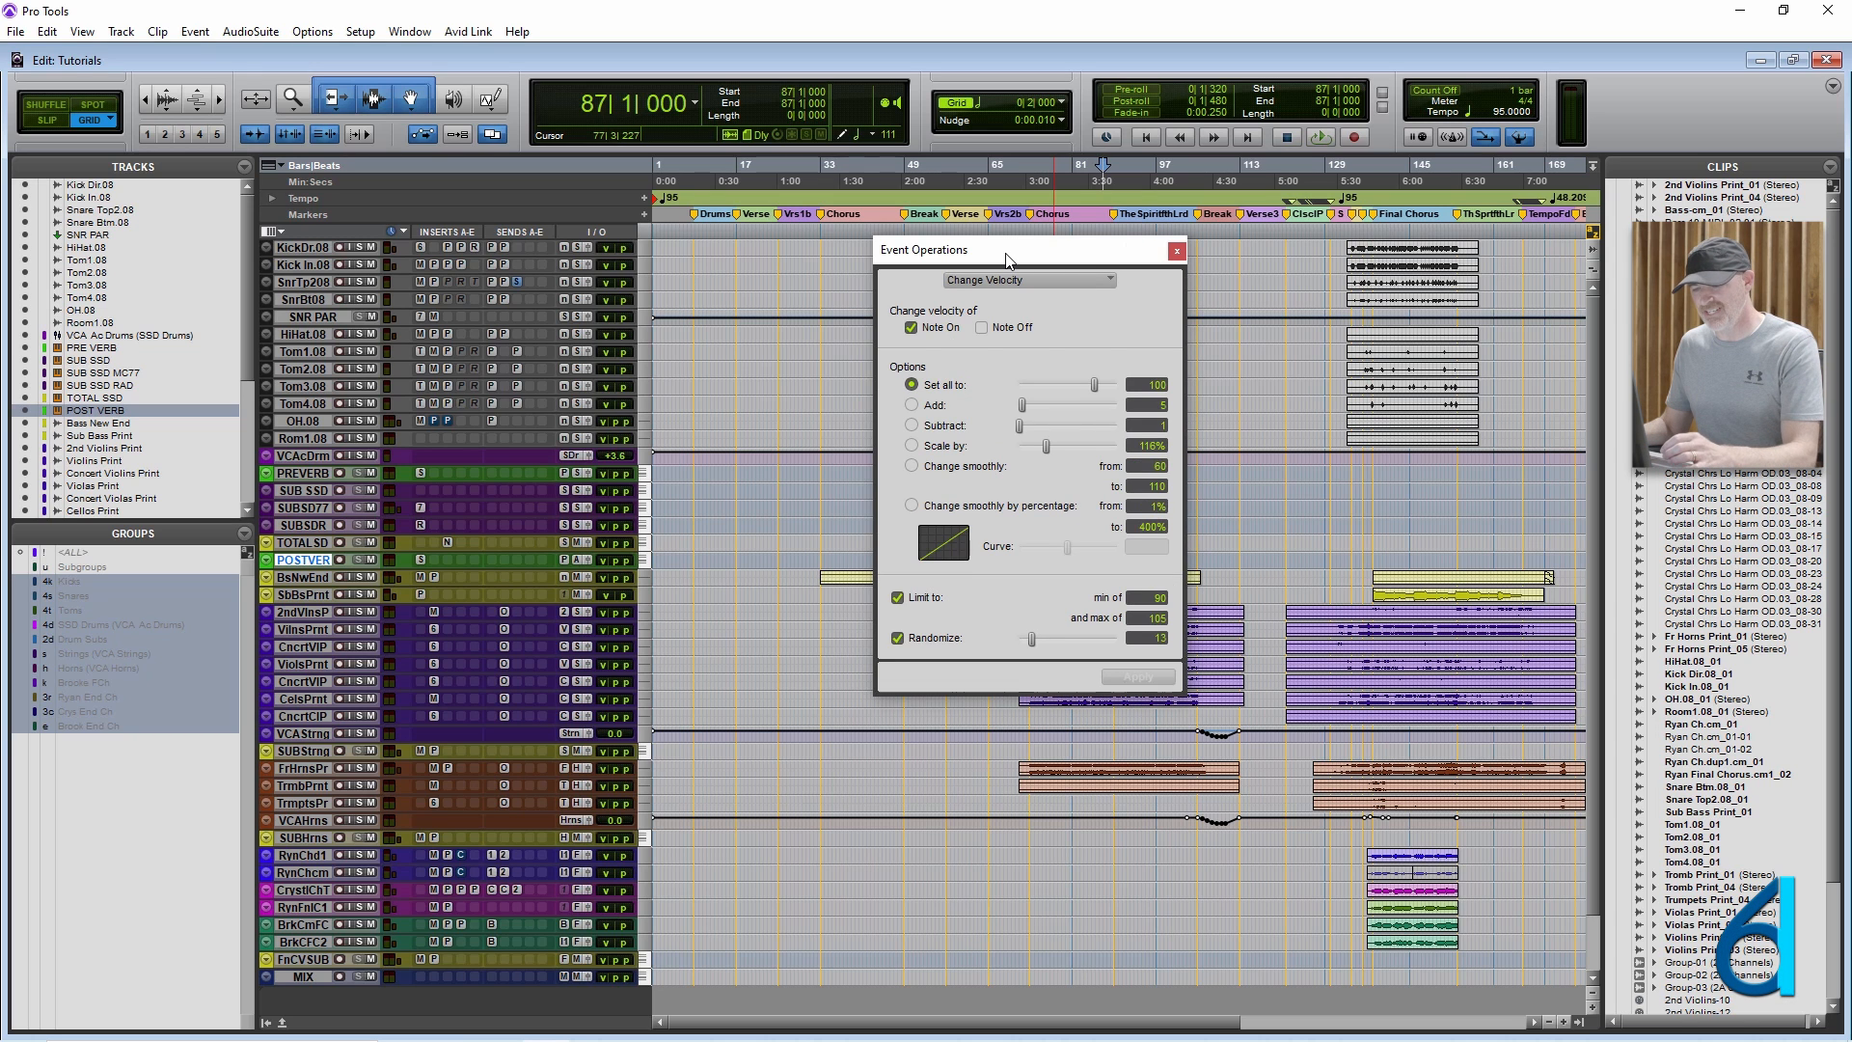
key("alt+0")
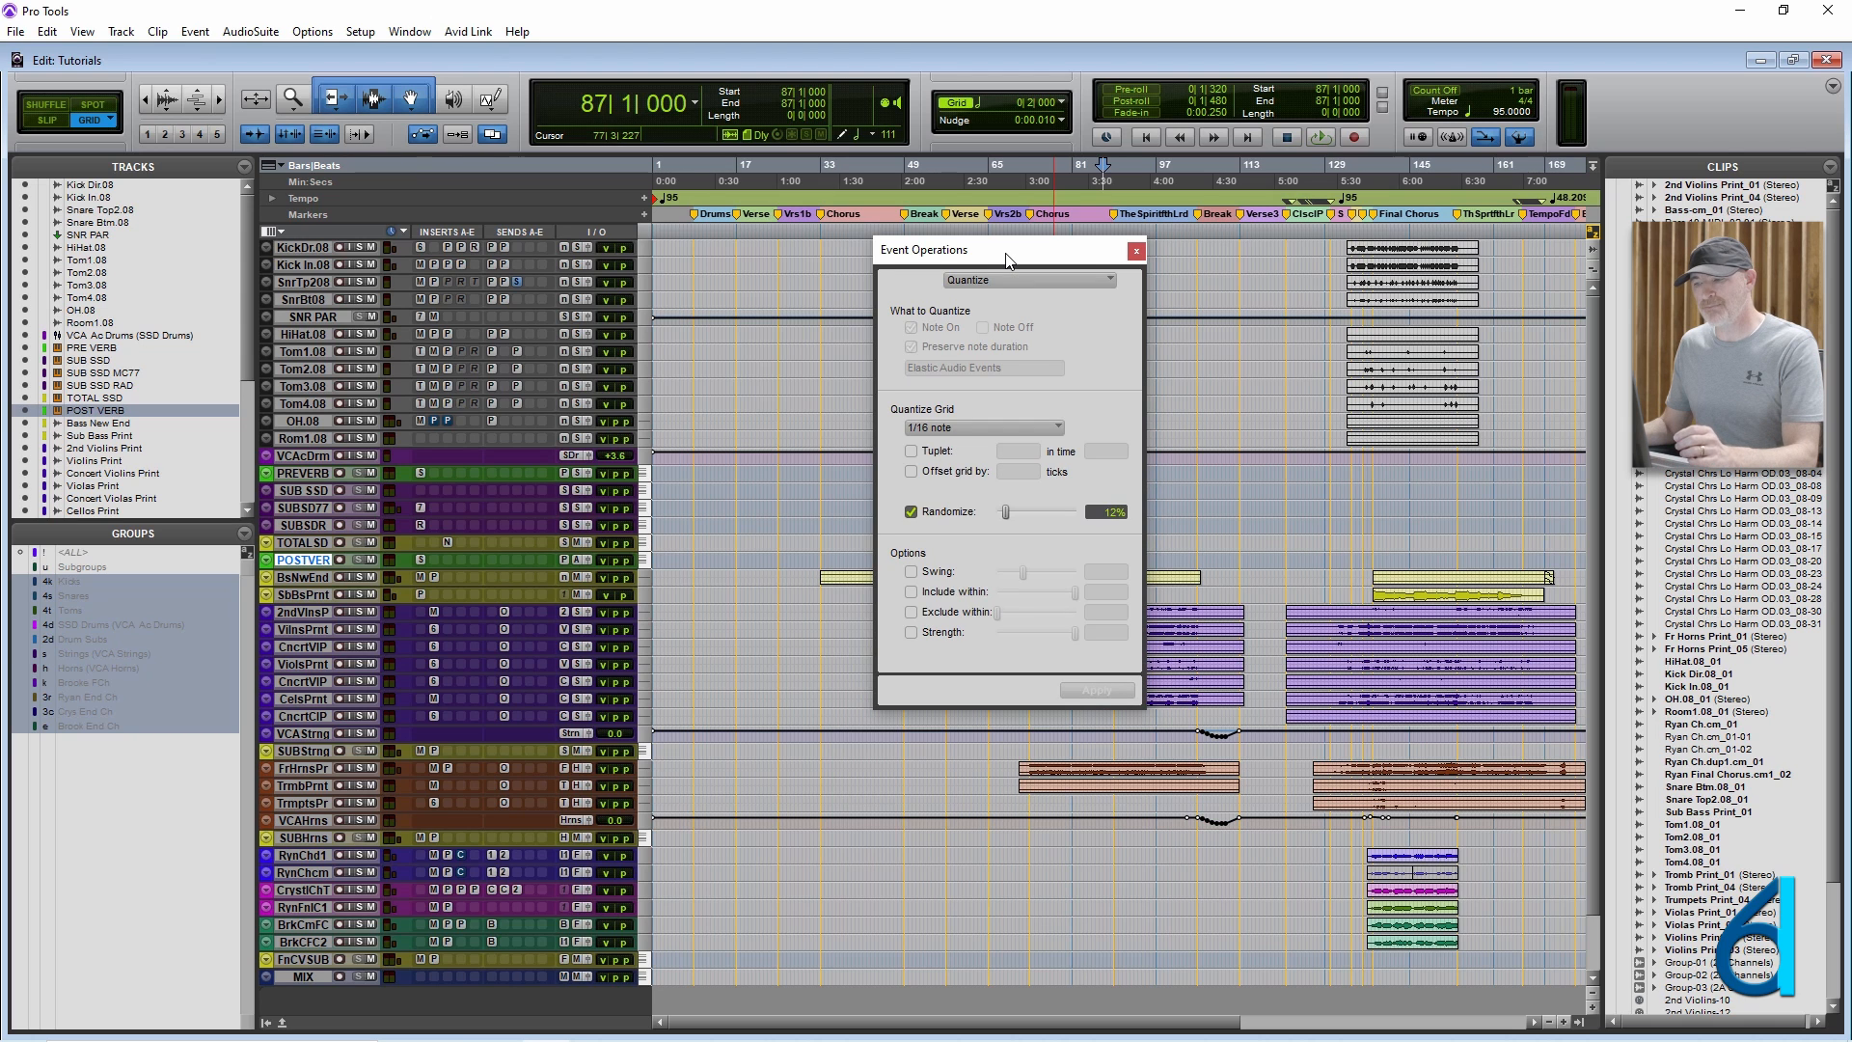
Review the available Event Operations commands, show the Input Quantize operation, and close the Event Operations window.
left_click(195, 31)
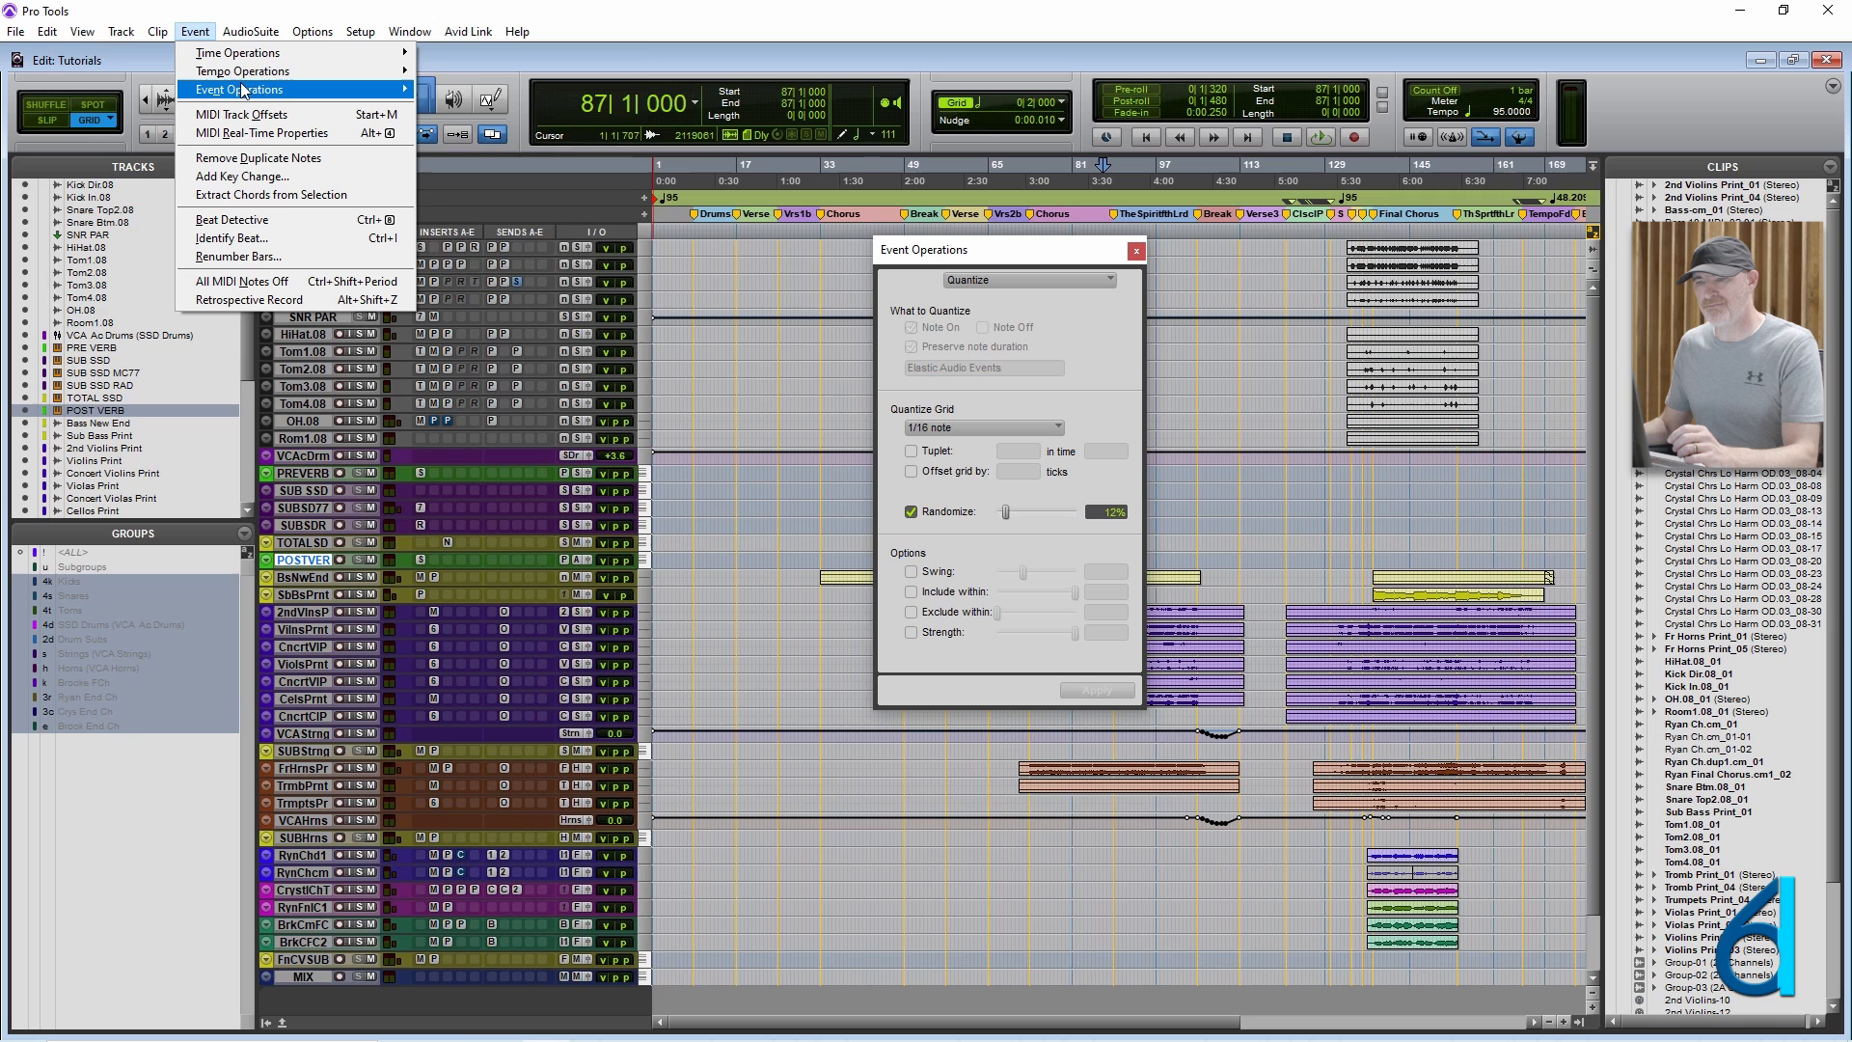
mouse_move(243, 90)
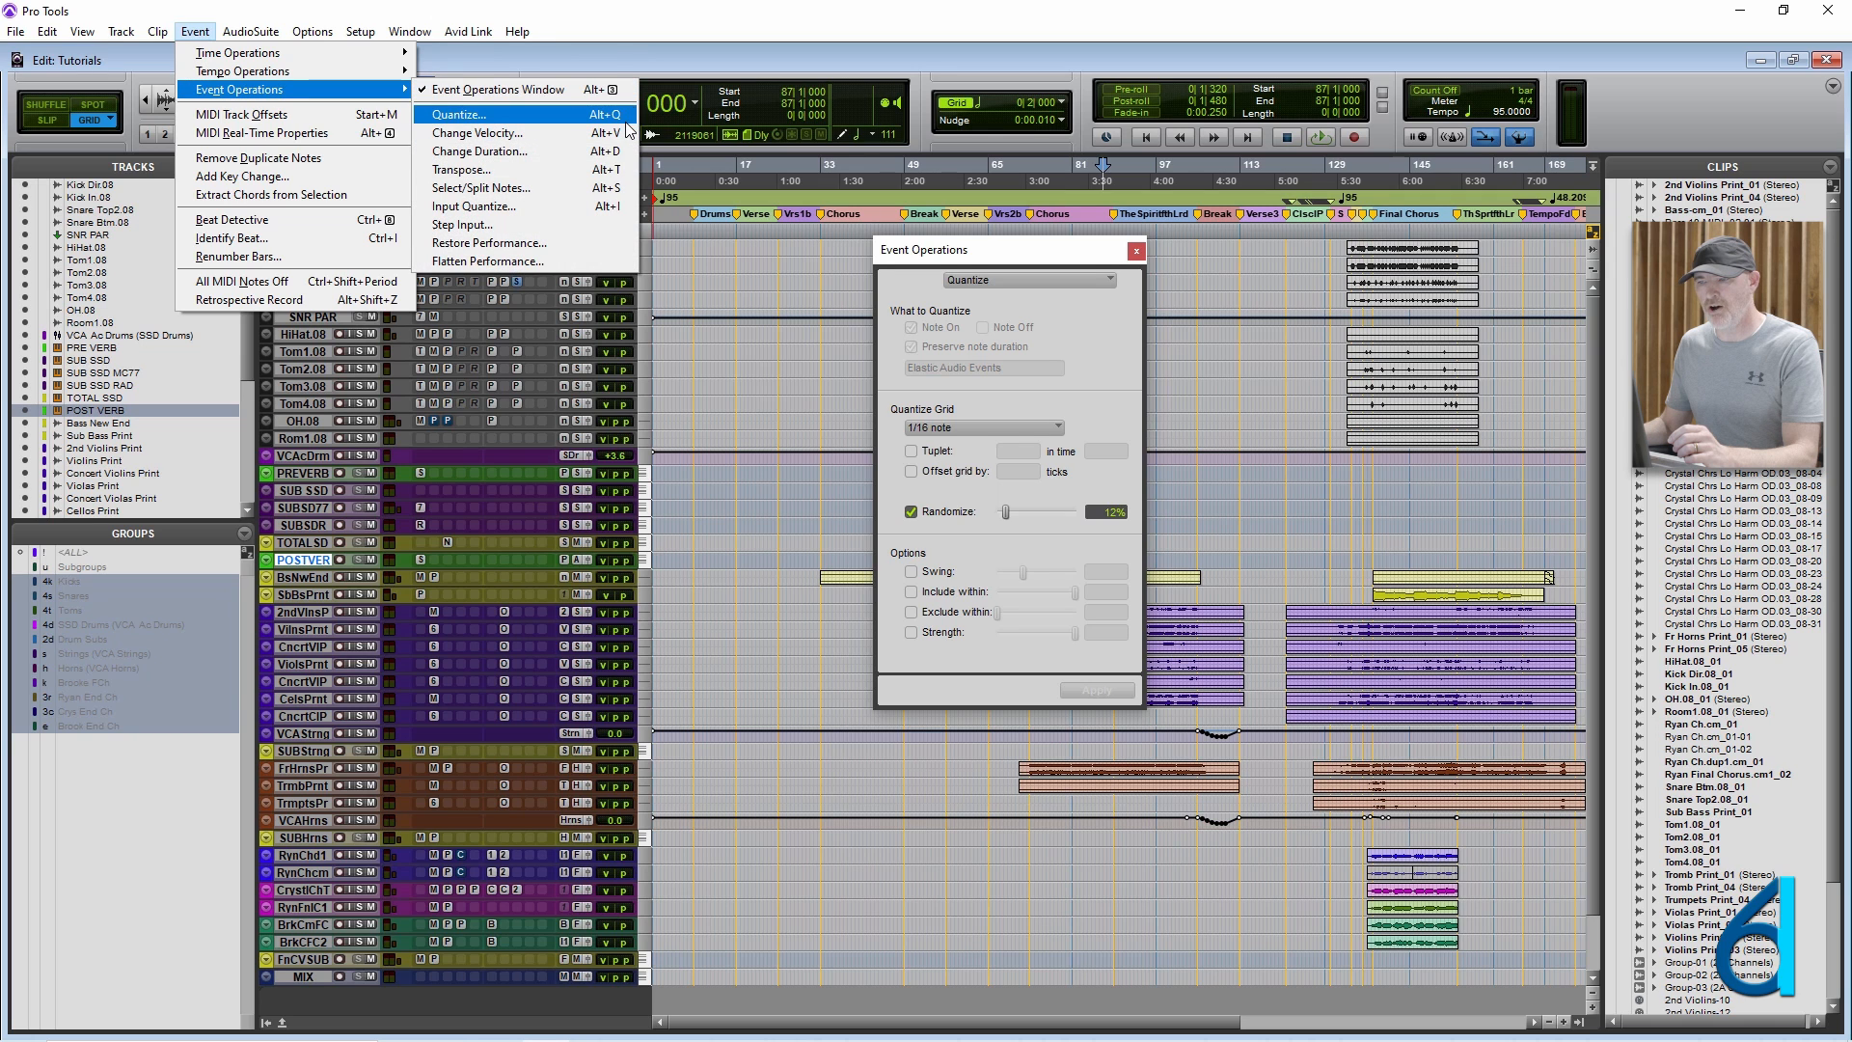
left_click(628, 209)
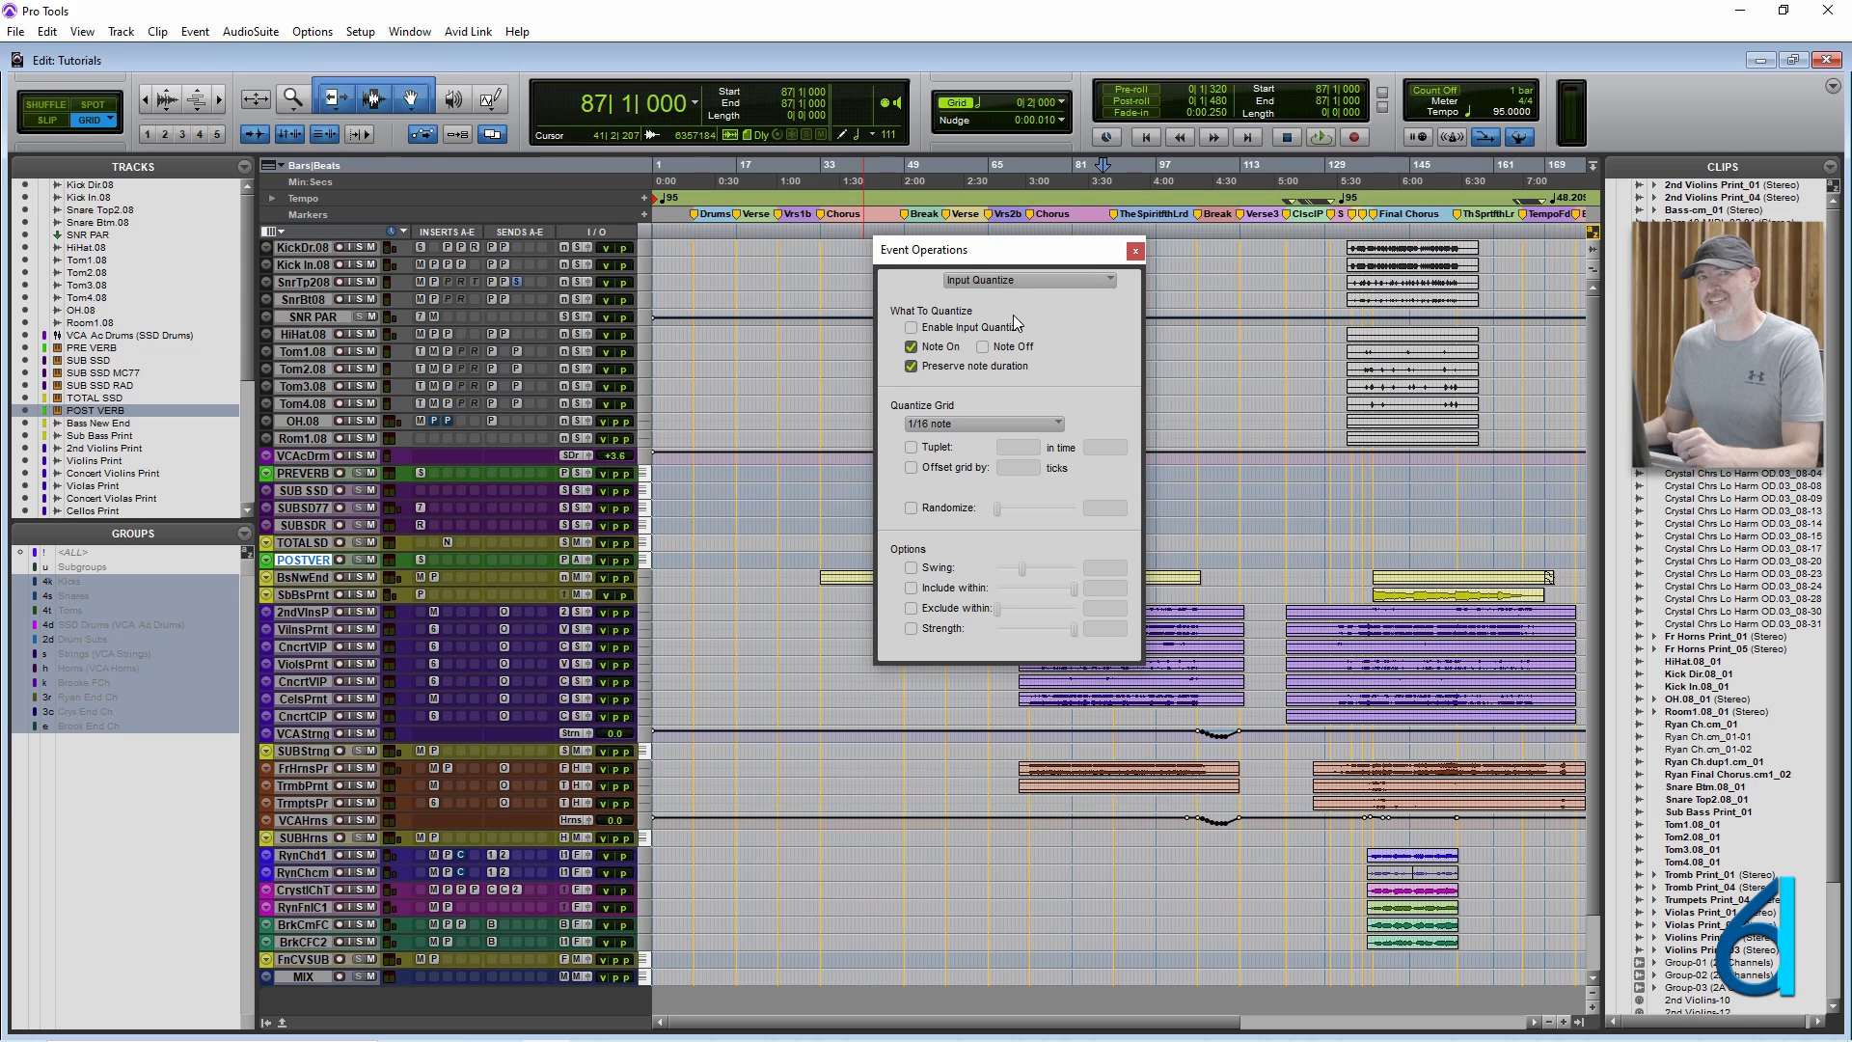
left_click(1137, 251)
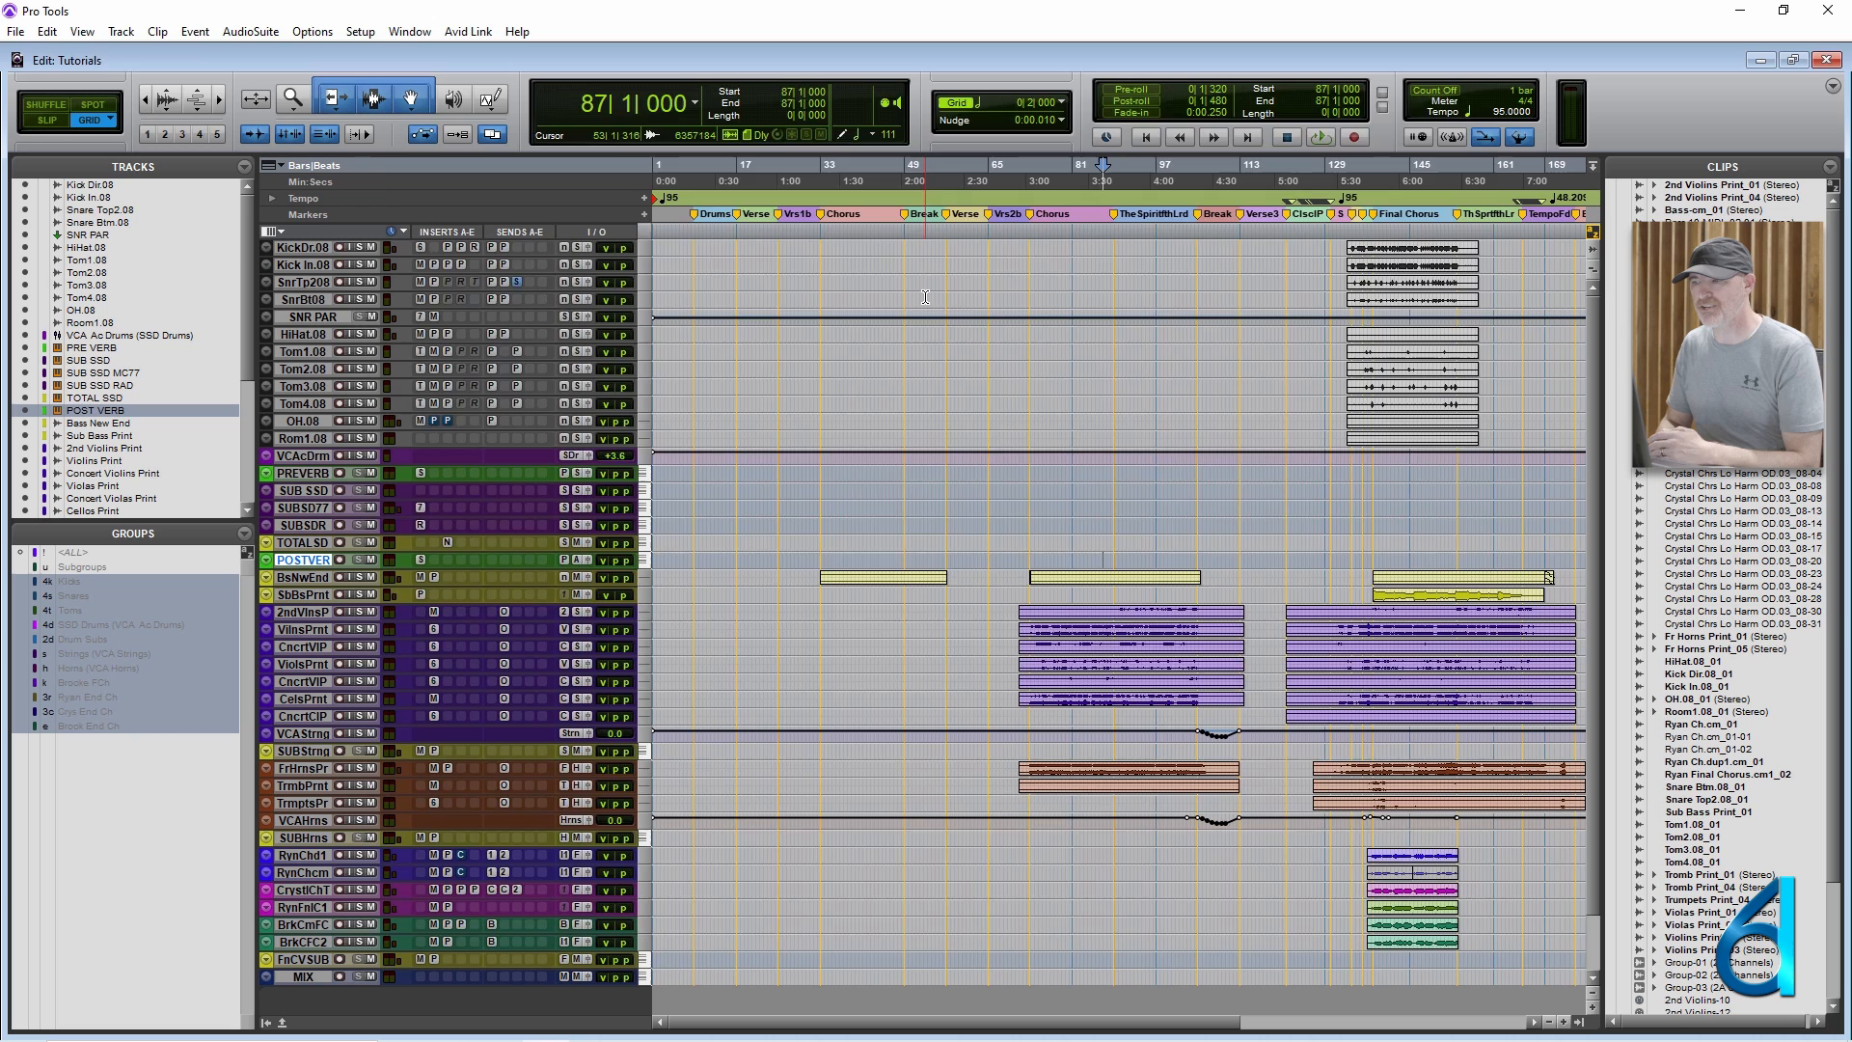
Open the Keyboard Shortcuts window and cancel out of it.
key("super+k")
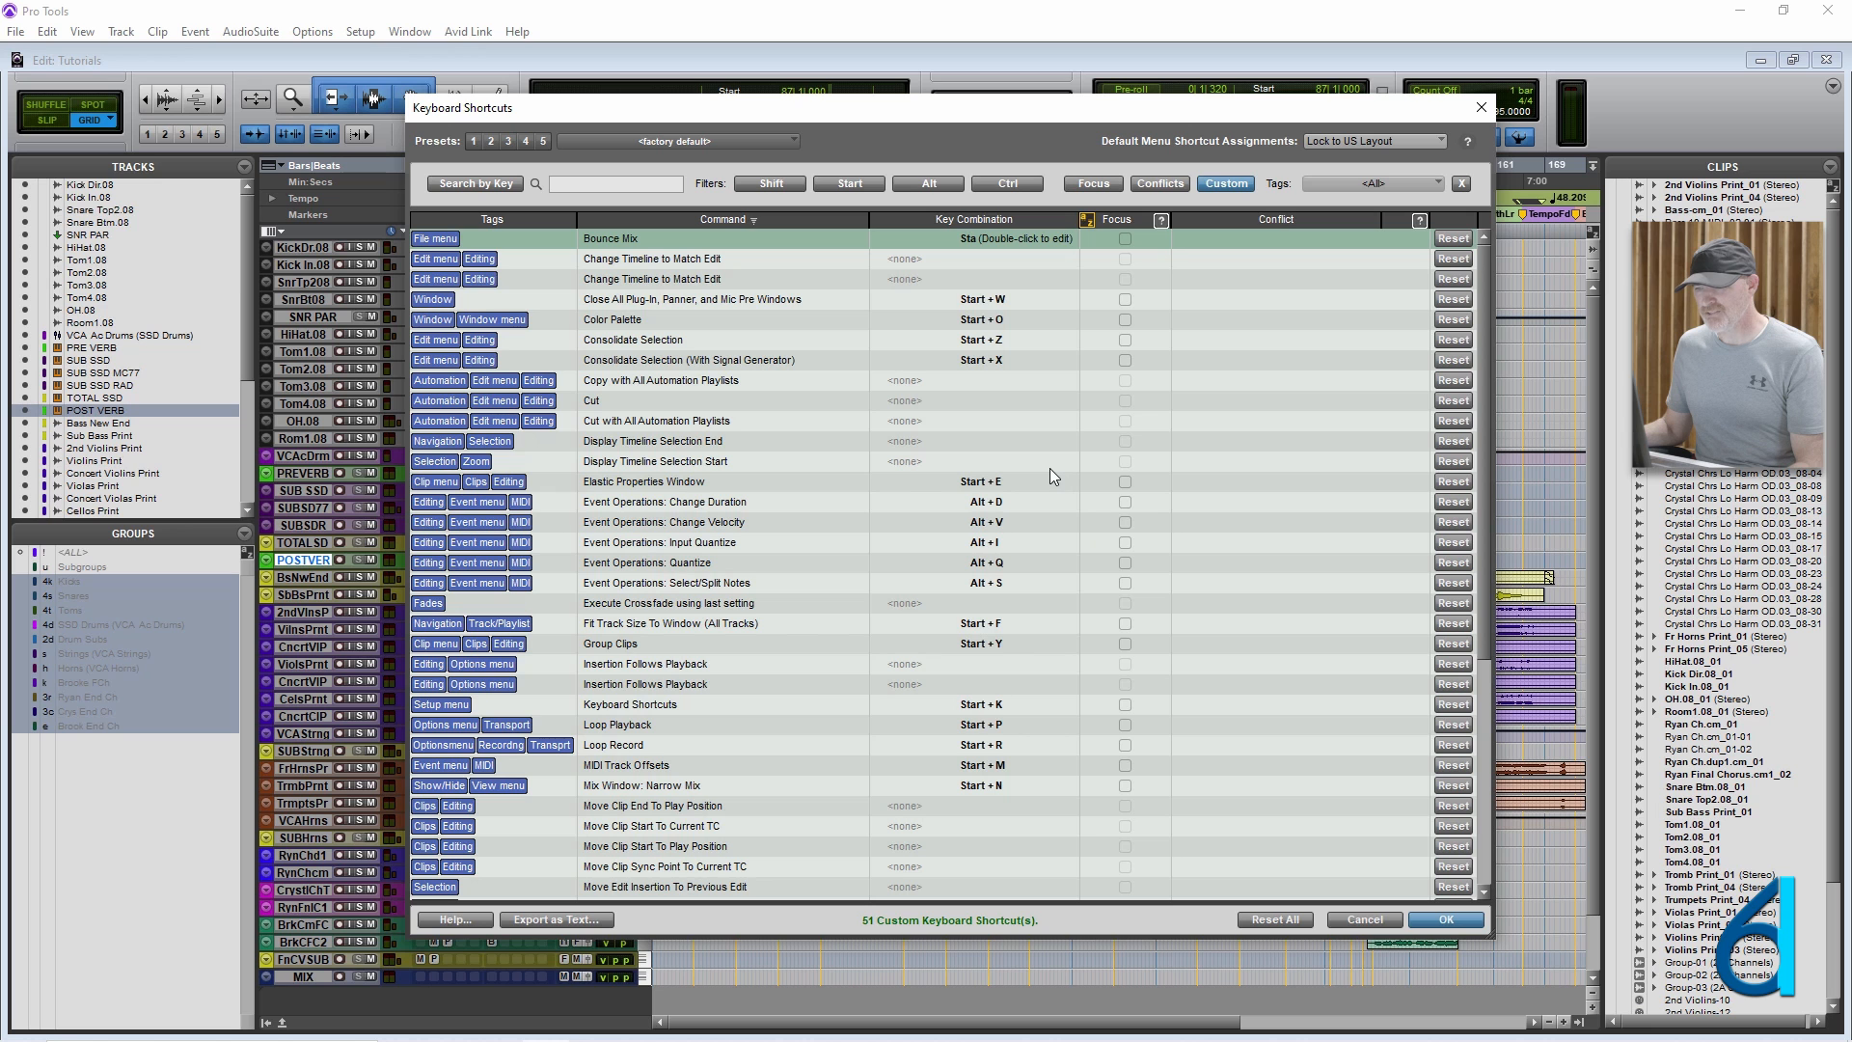
left_click(1376, 921)
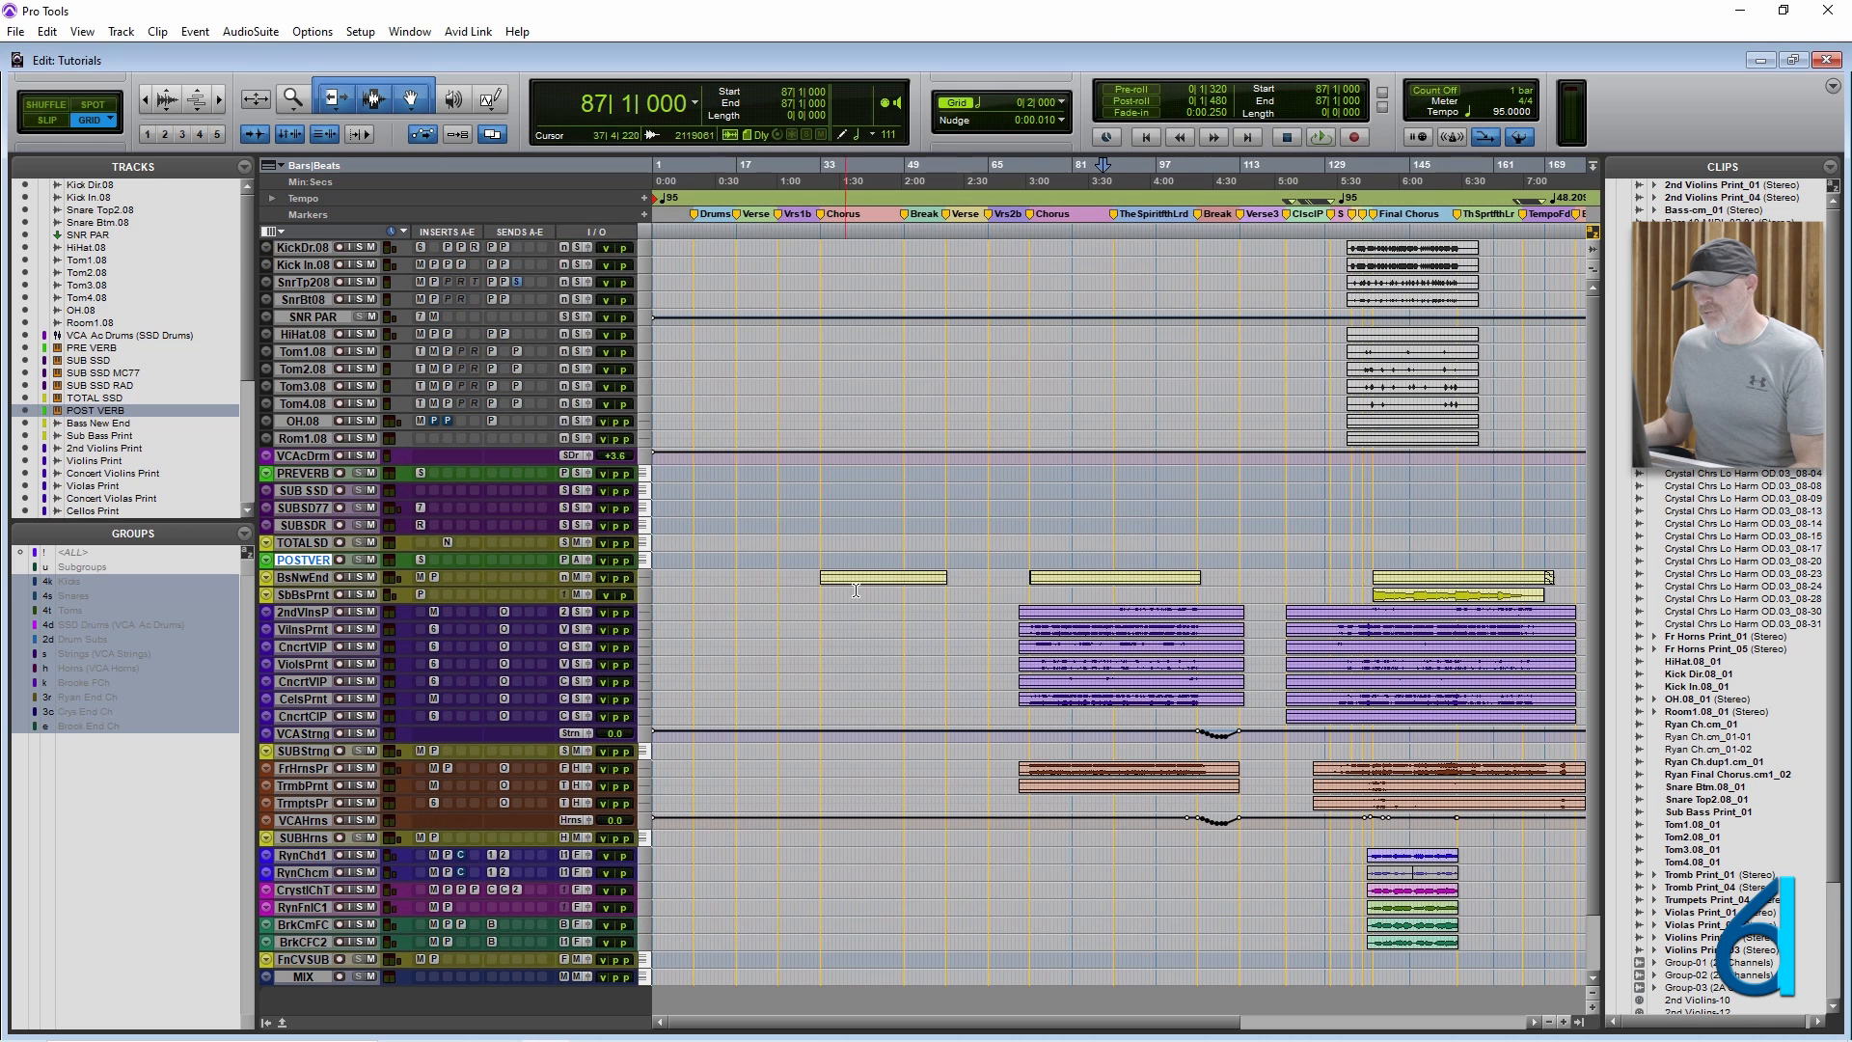
Select the 2nd Violins Print clip starting at 71|1|000 and enlarge its track height.
left_click(1161, 616)
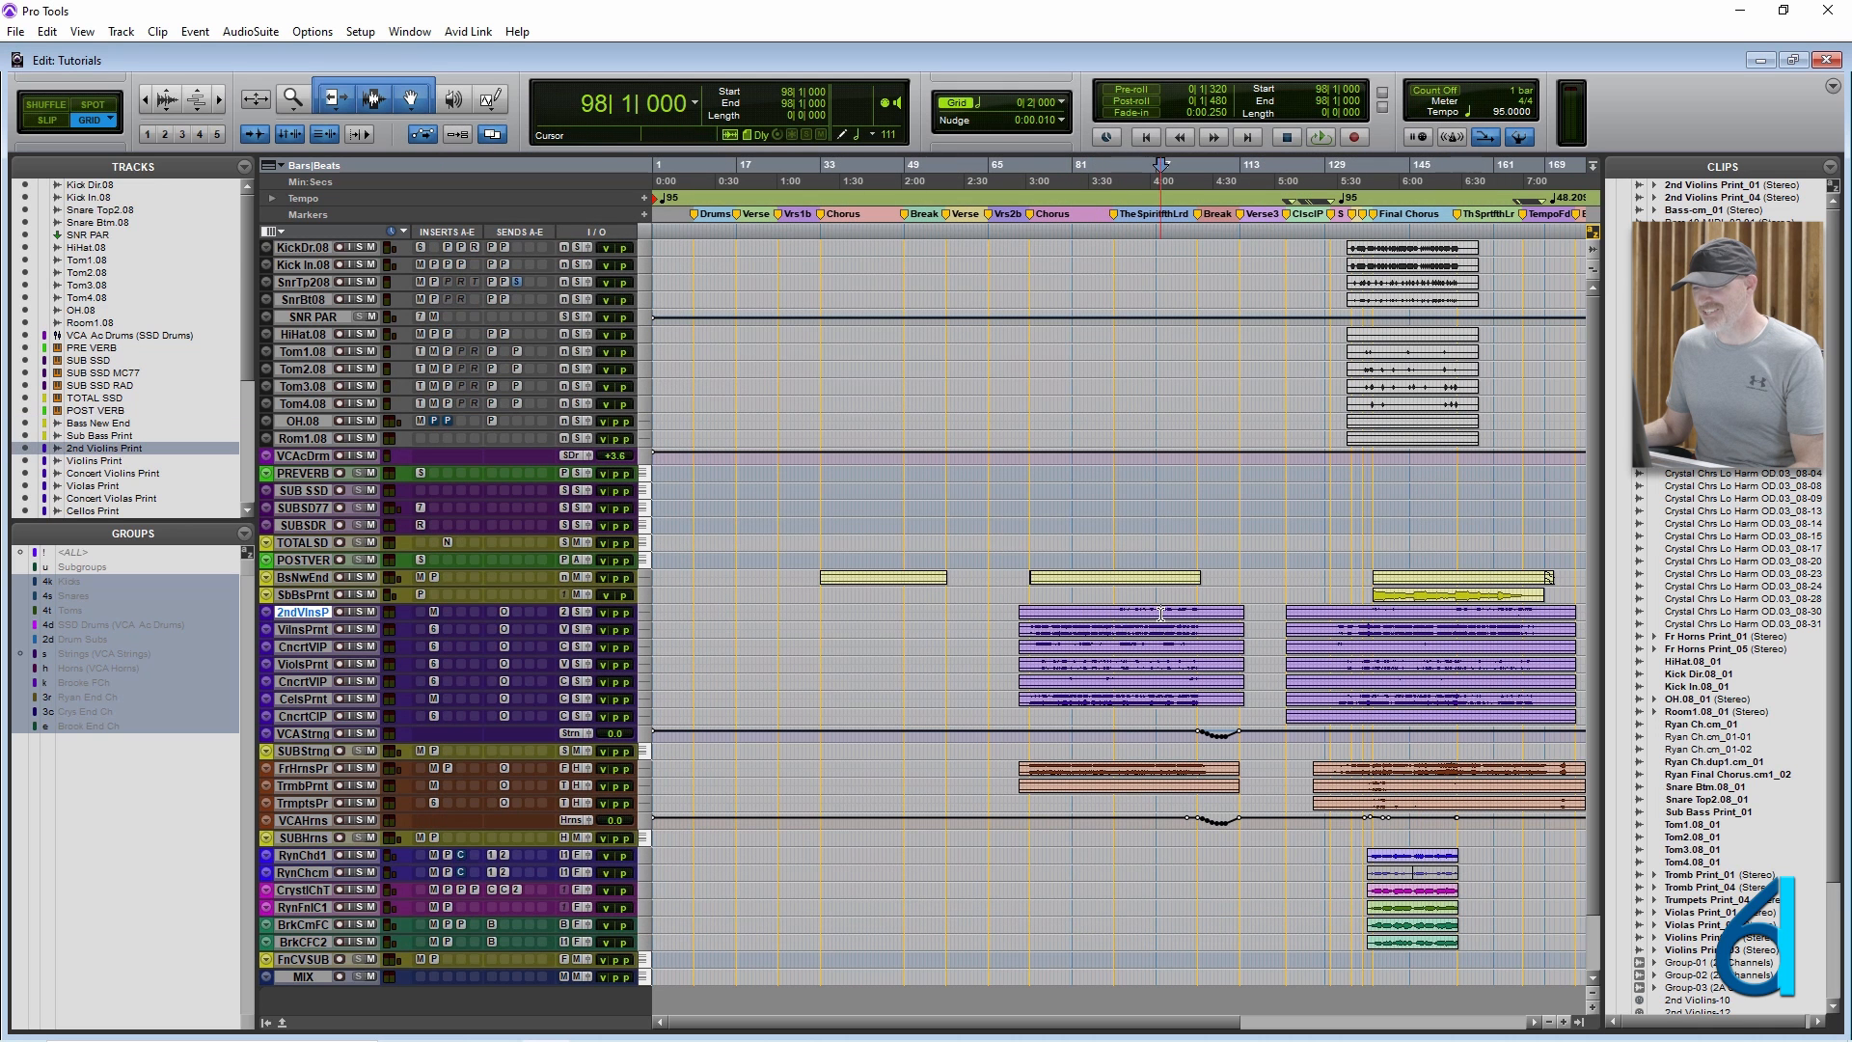
double_click(1160, 614)
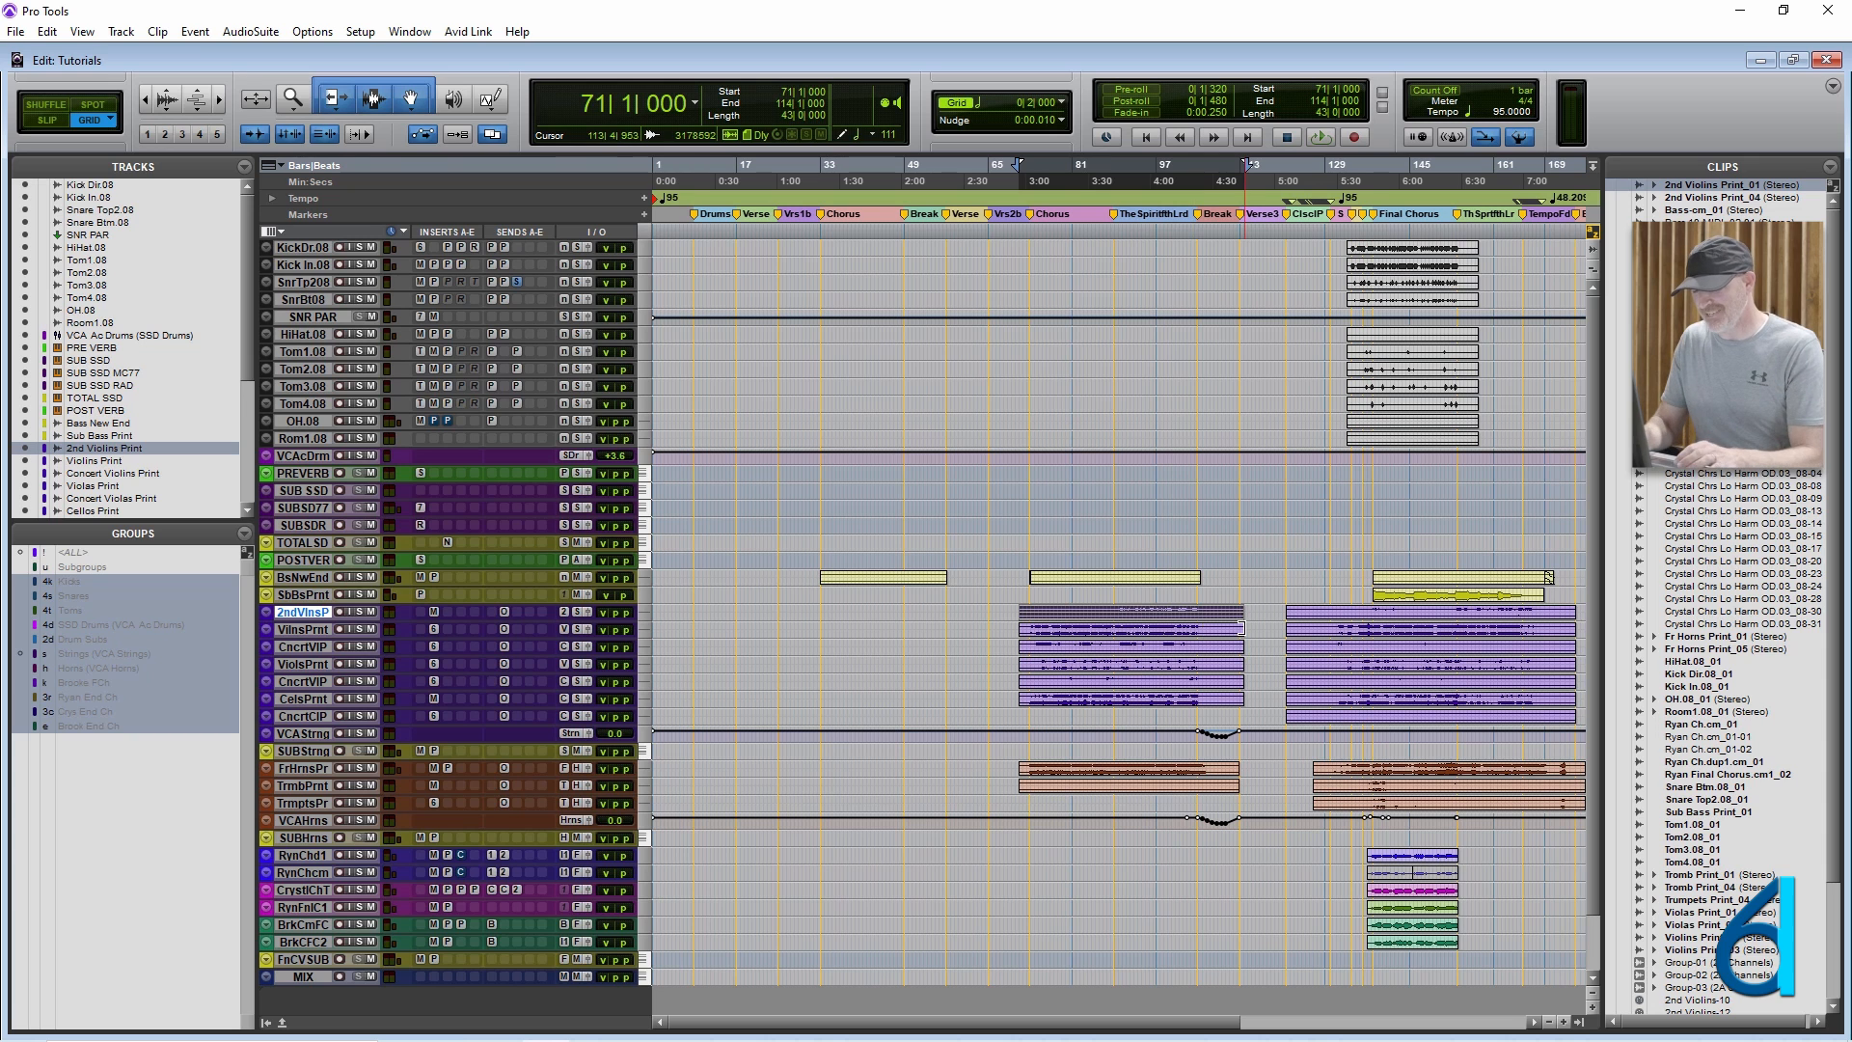
key("super+Up")
key("super+Up")
key("super+Up")
key("super+Up")
key("super+Up")
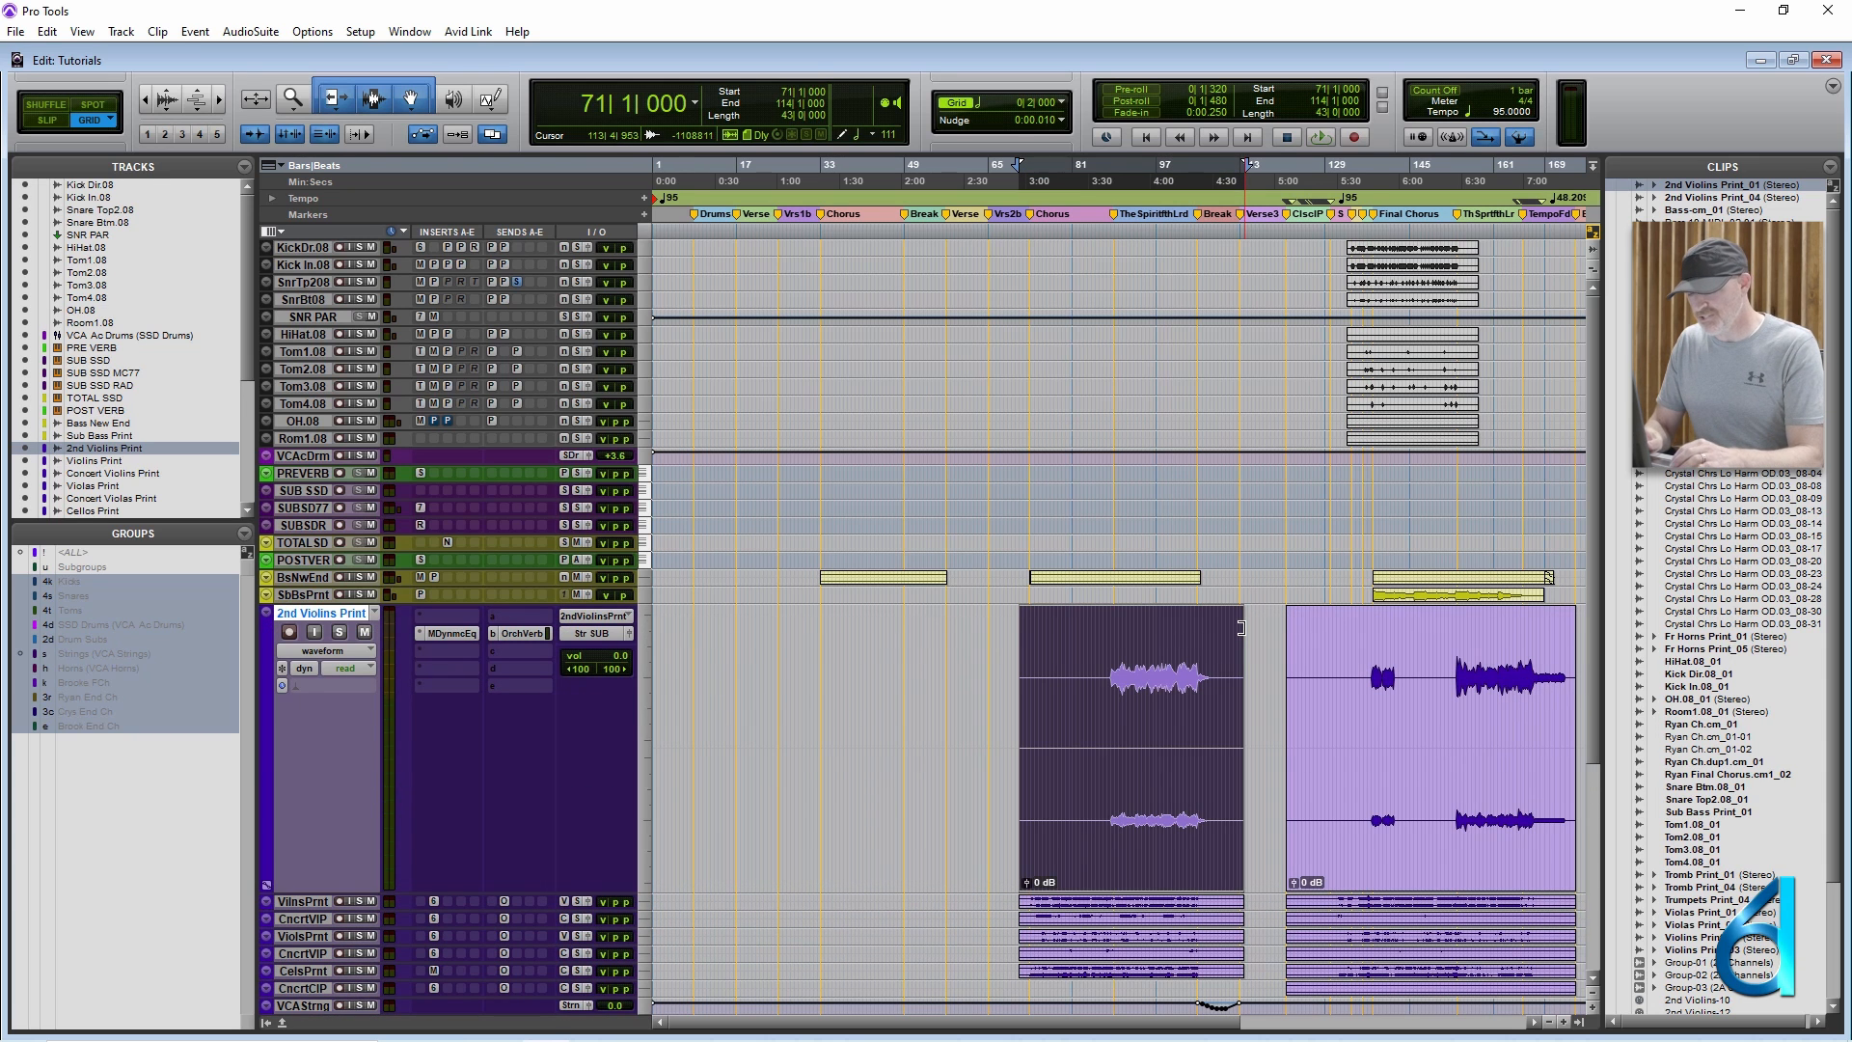
Show the clip gain line on 2nd Violins Print and zoom in horizontally around 96|3|000.
key("ctrl+shift+minus")
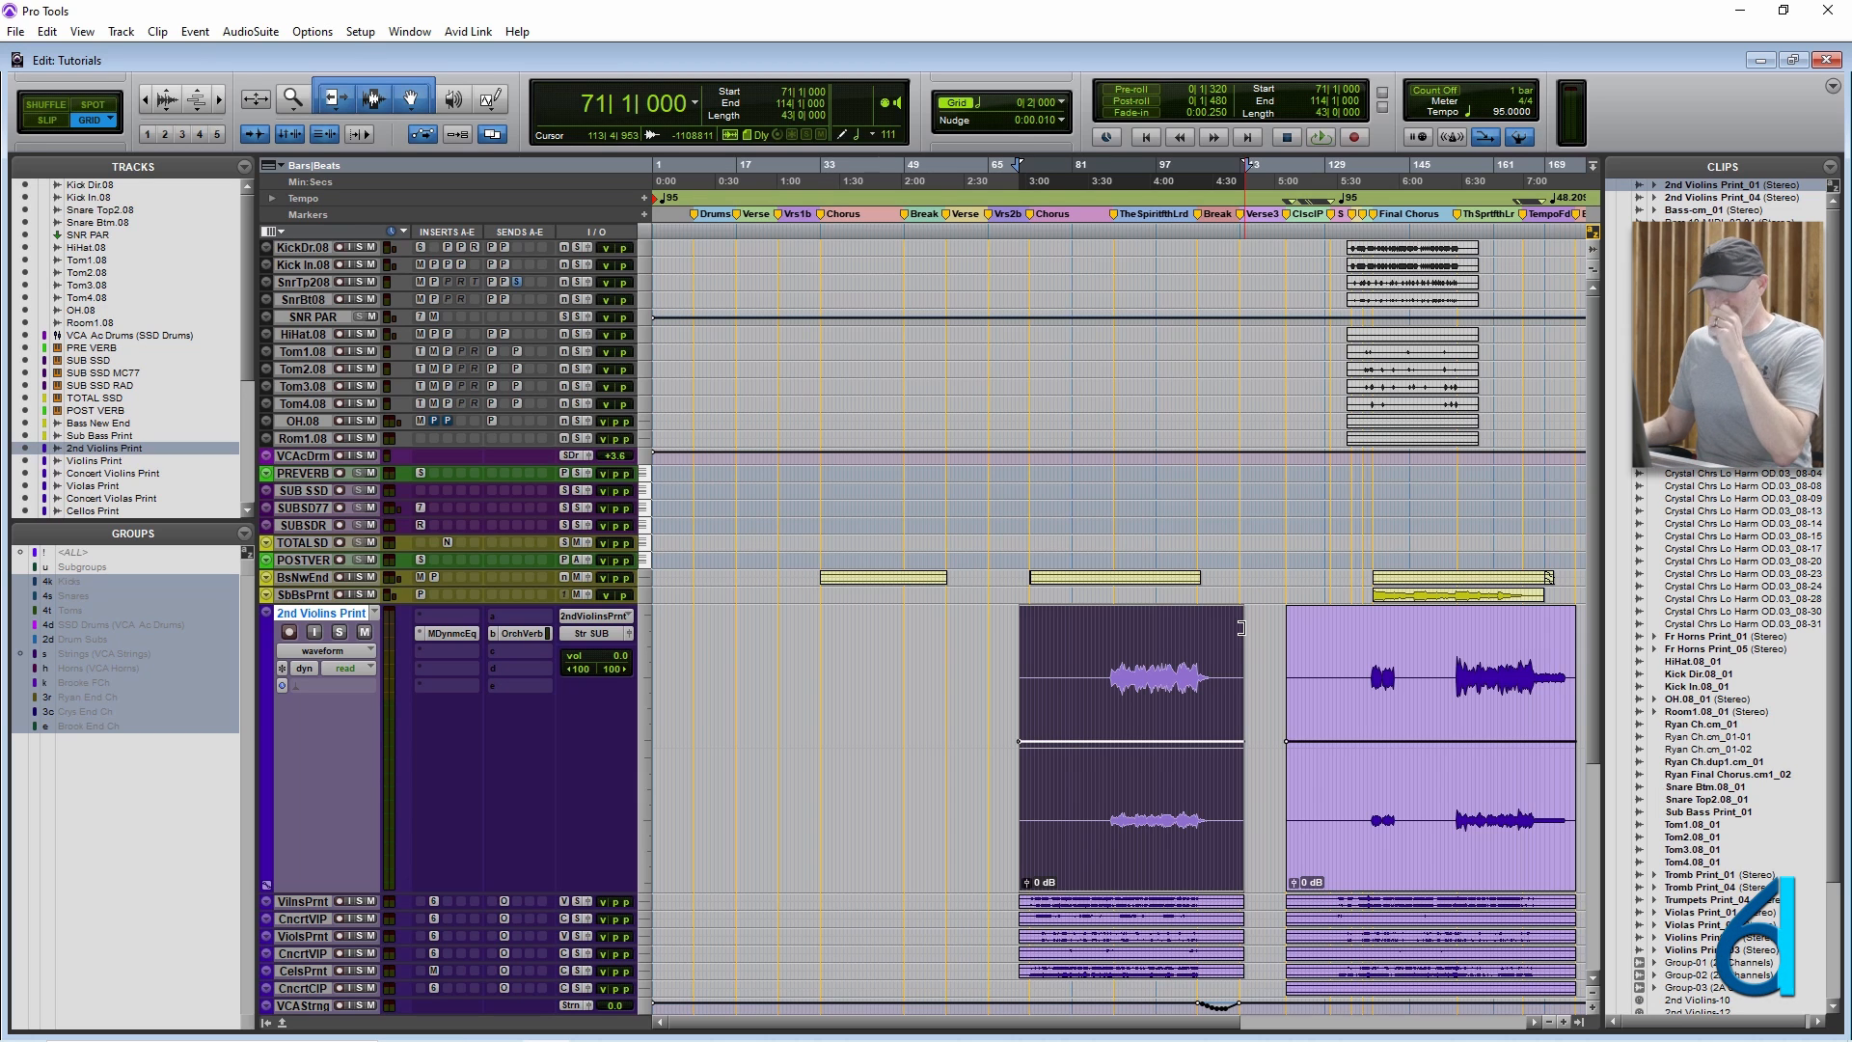
left_click(1155, 662)
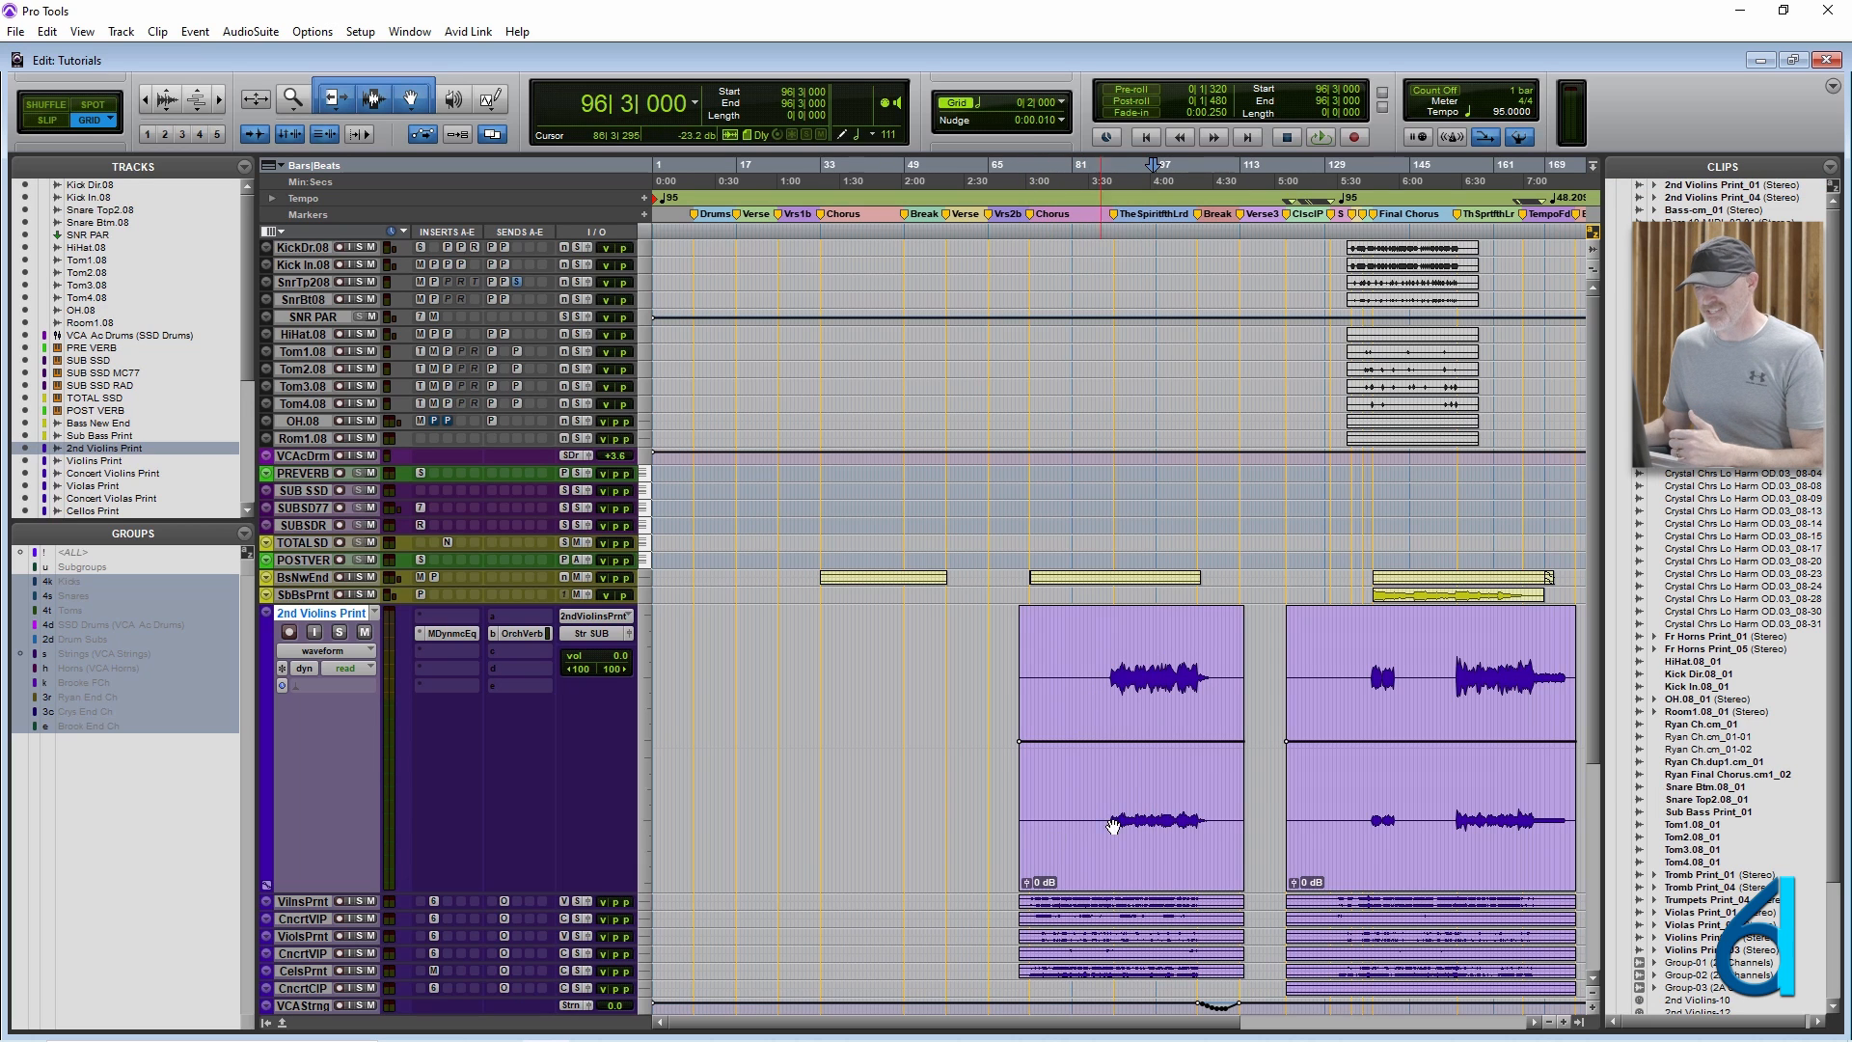
key("ctrl+]")
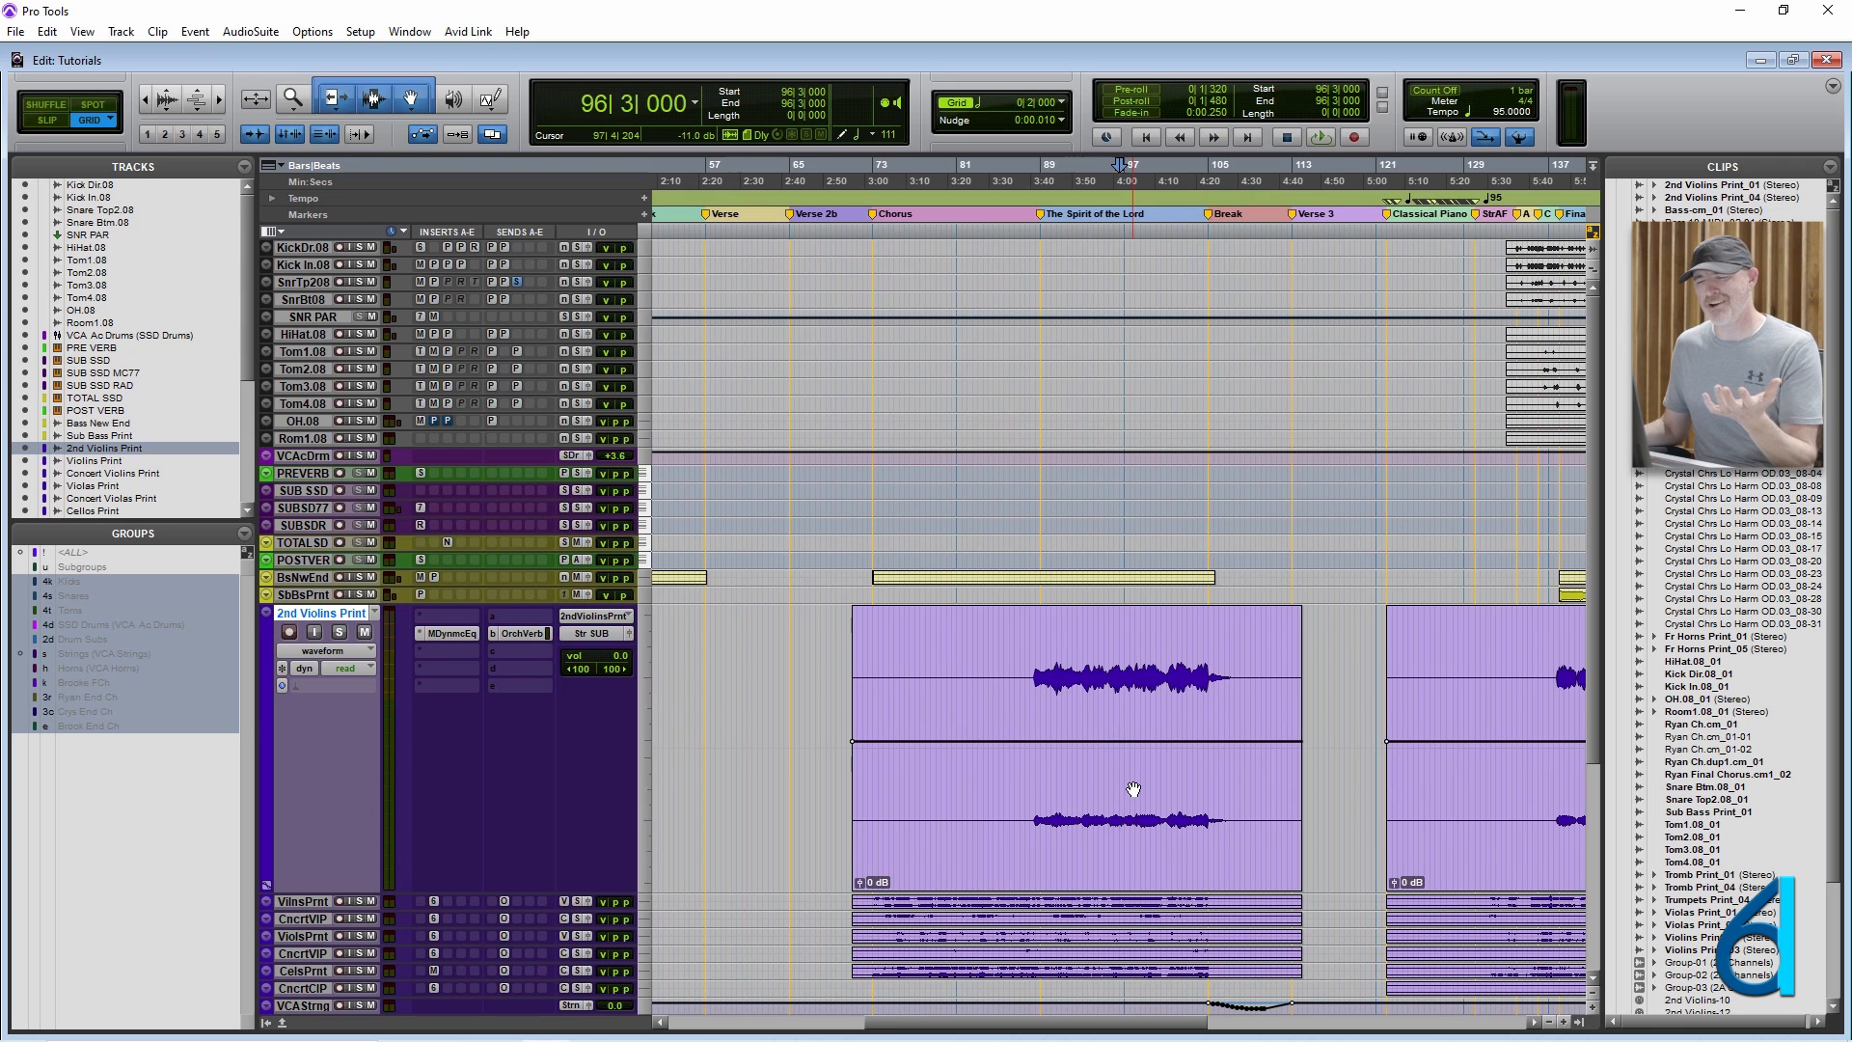
Select the 2nd Violins Print clip starting at 71|1|000, and move the selection down to Violins Print and back up.
left_click(1081, 830)
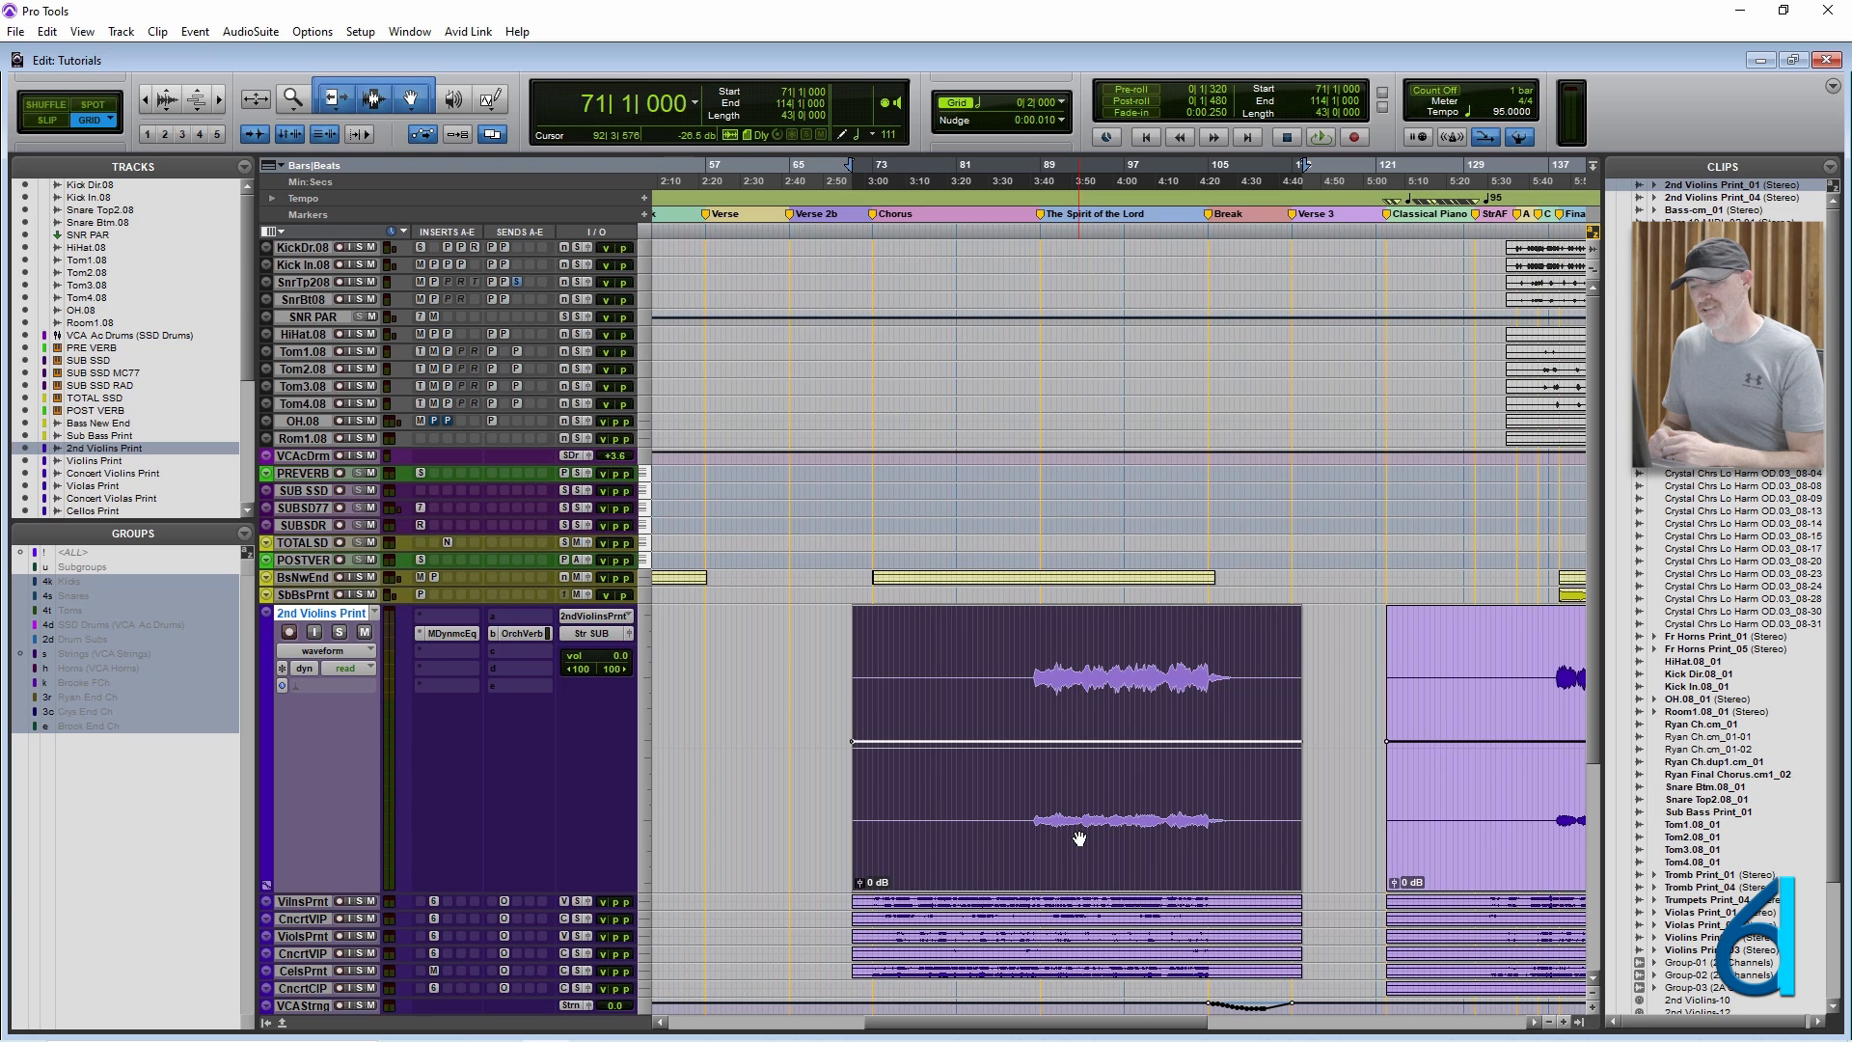
key("semicolon")
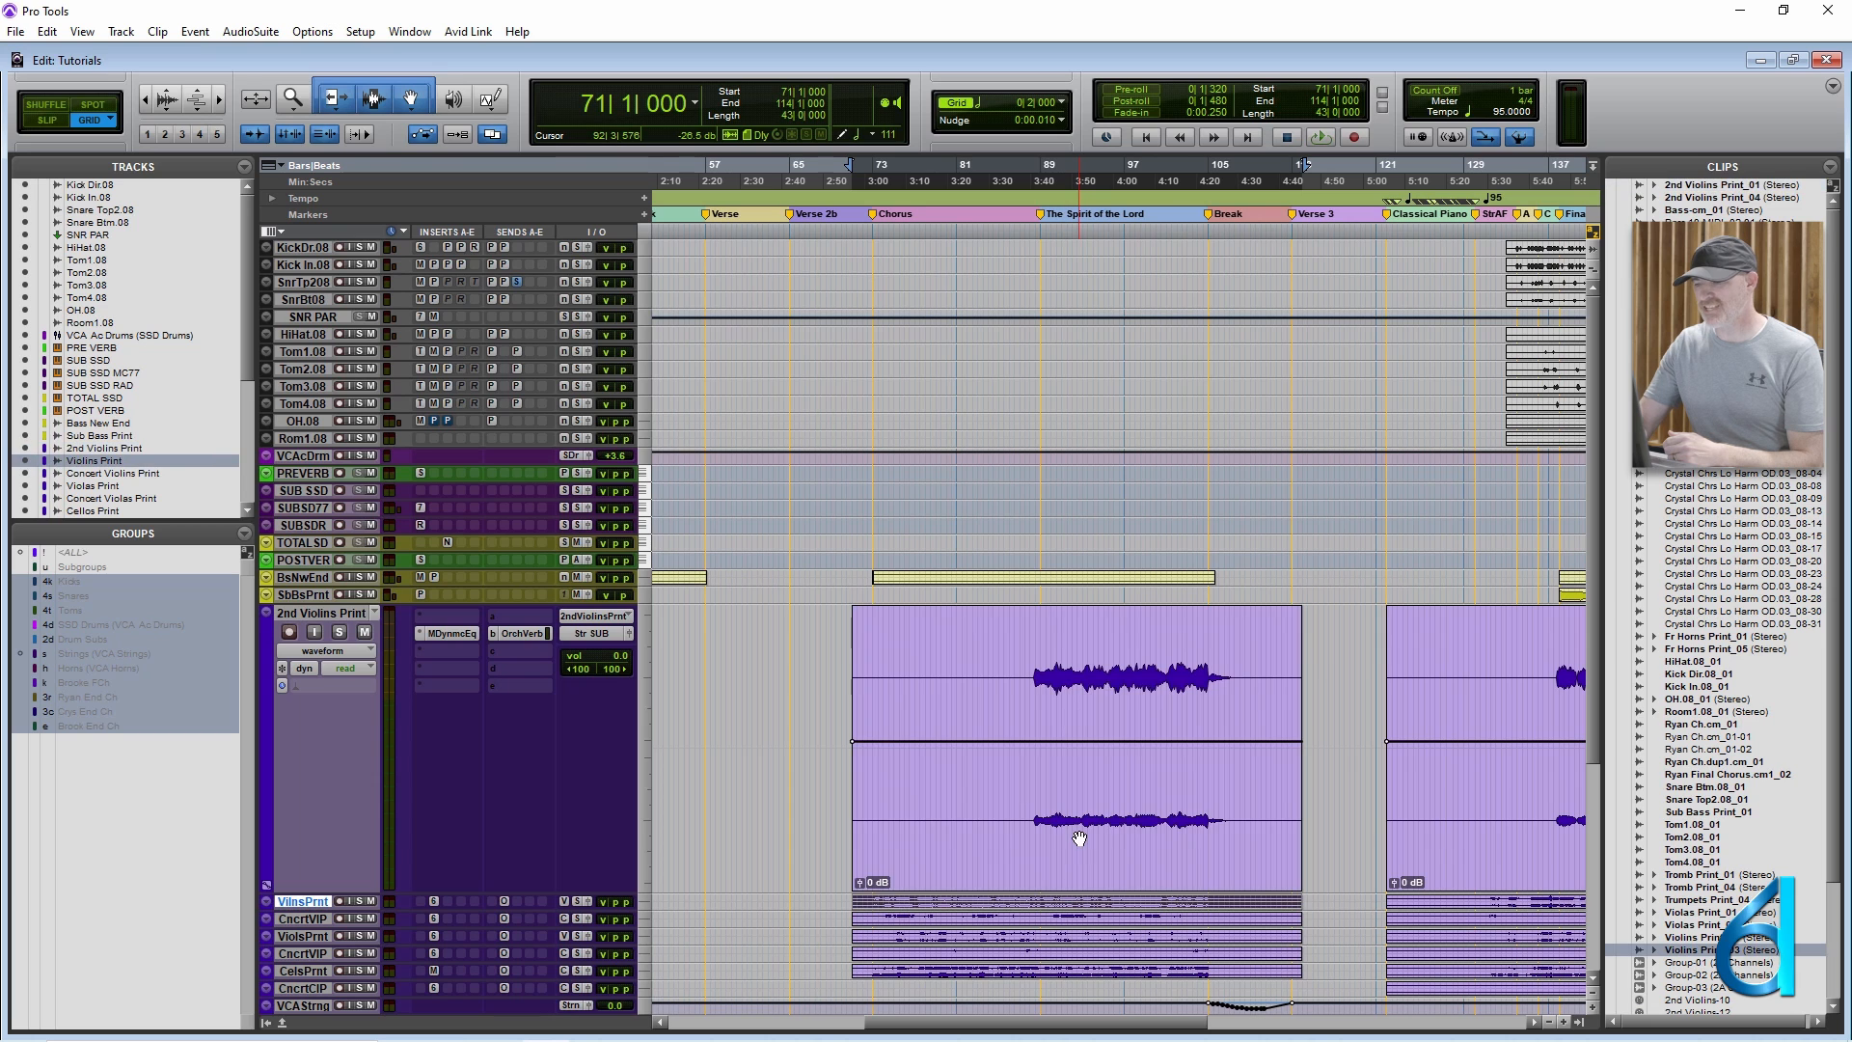
key("p")
key("p")
key("semicolon")
key("semicolon")
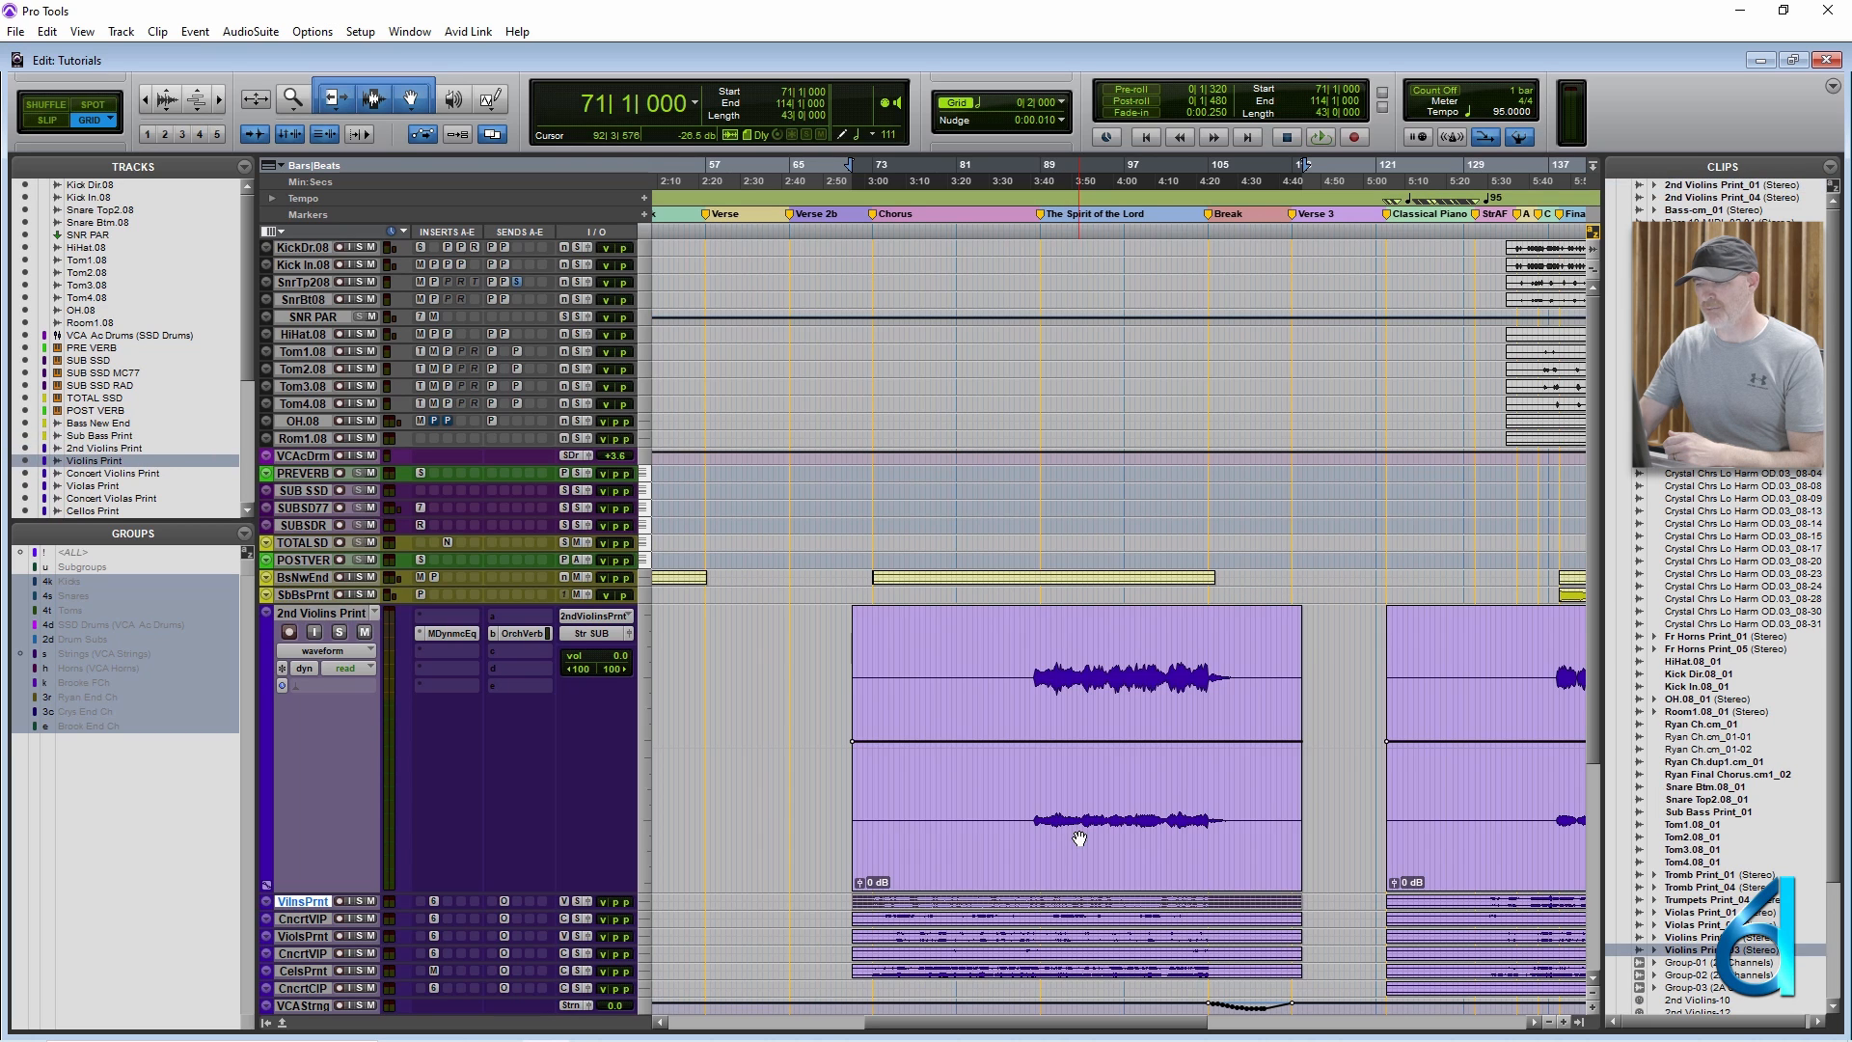
key("p")
Nudge the selected 2nd Violins Print clip's gain up to +2.0 dB and back down to 0 dB.
key("shift+super+Up")
key("shift+super+Up")
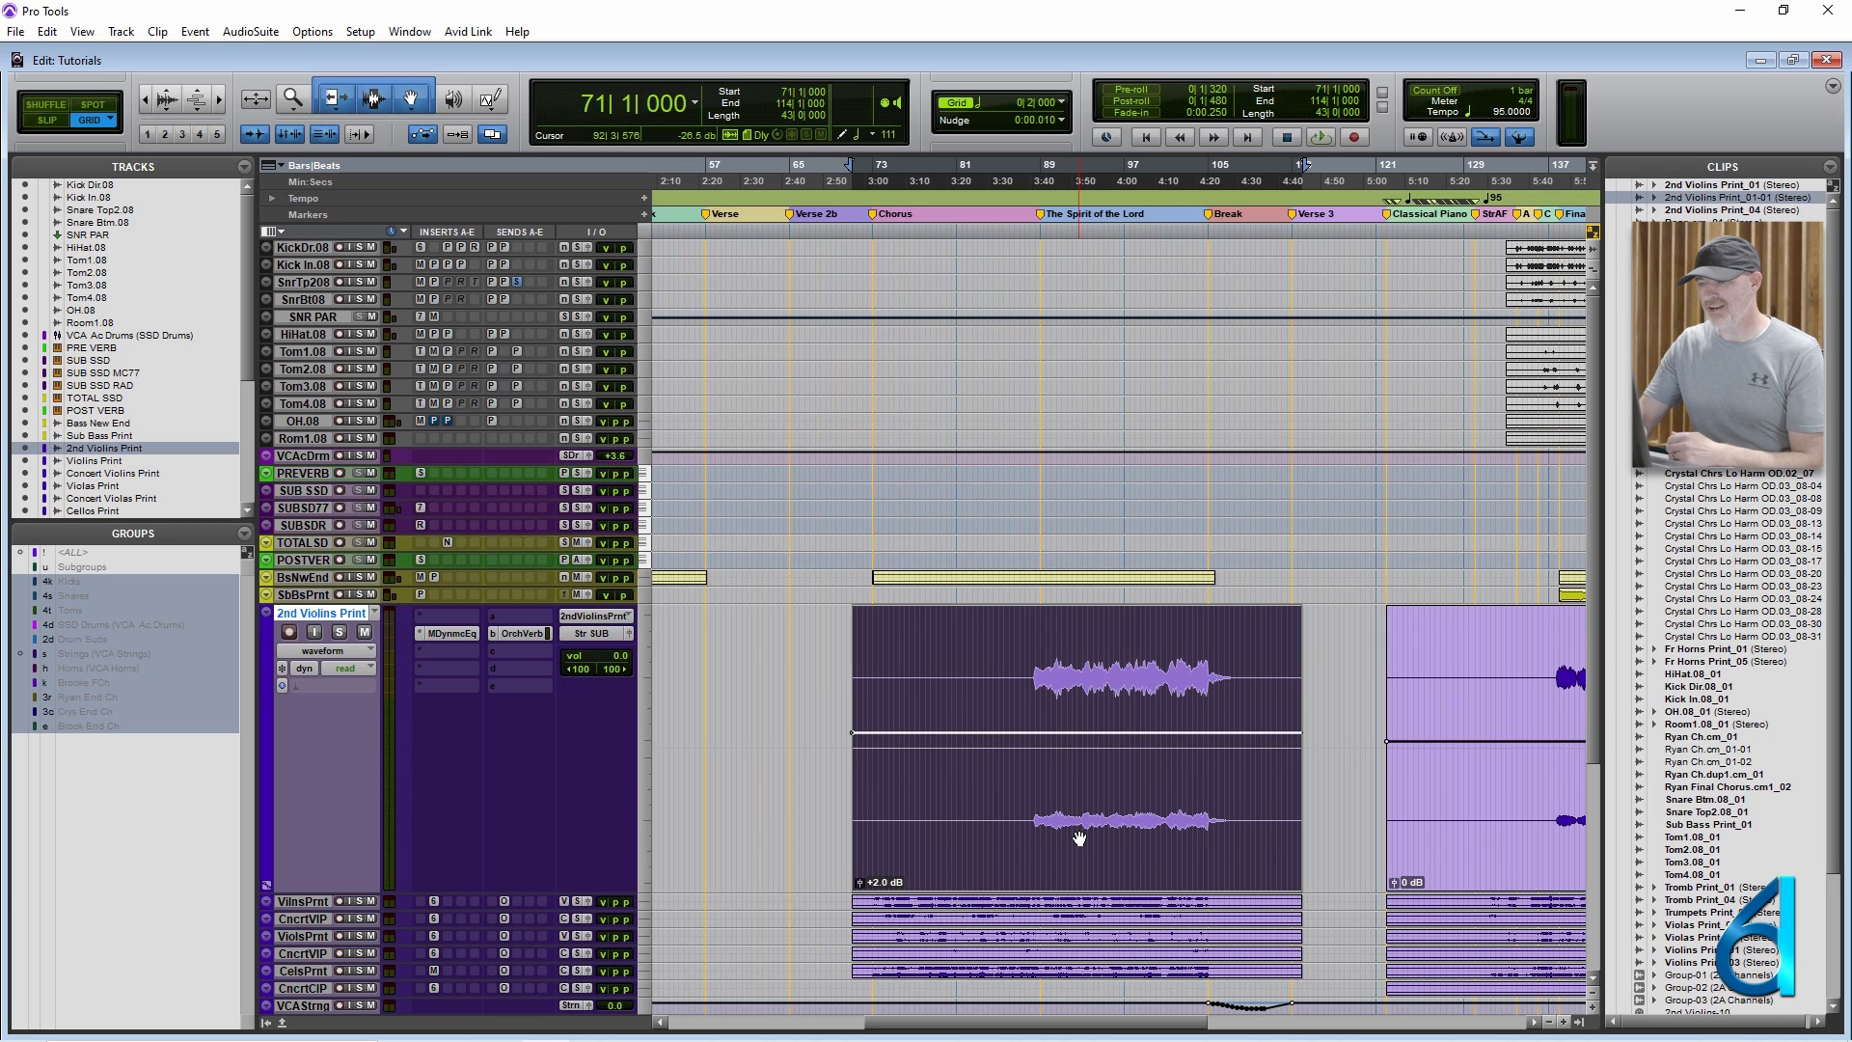
key("shift+super+Down")
key("shift+super+Down")
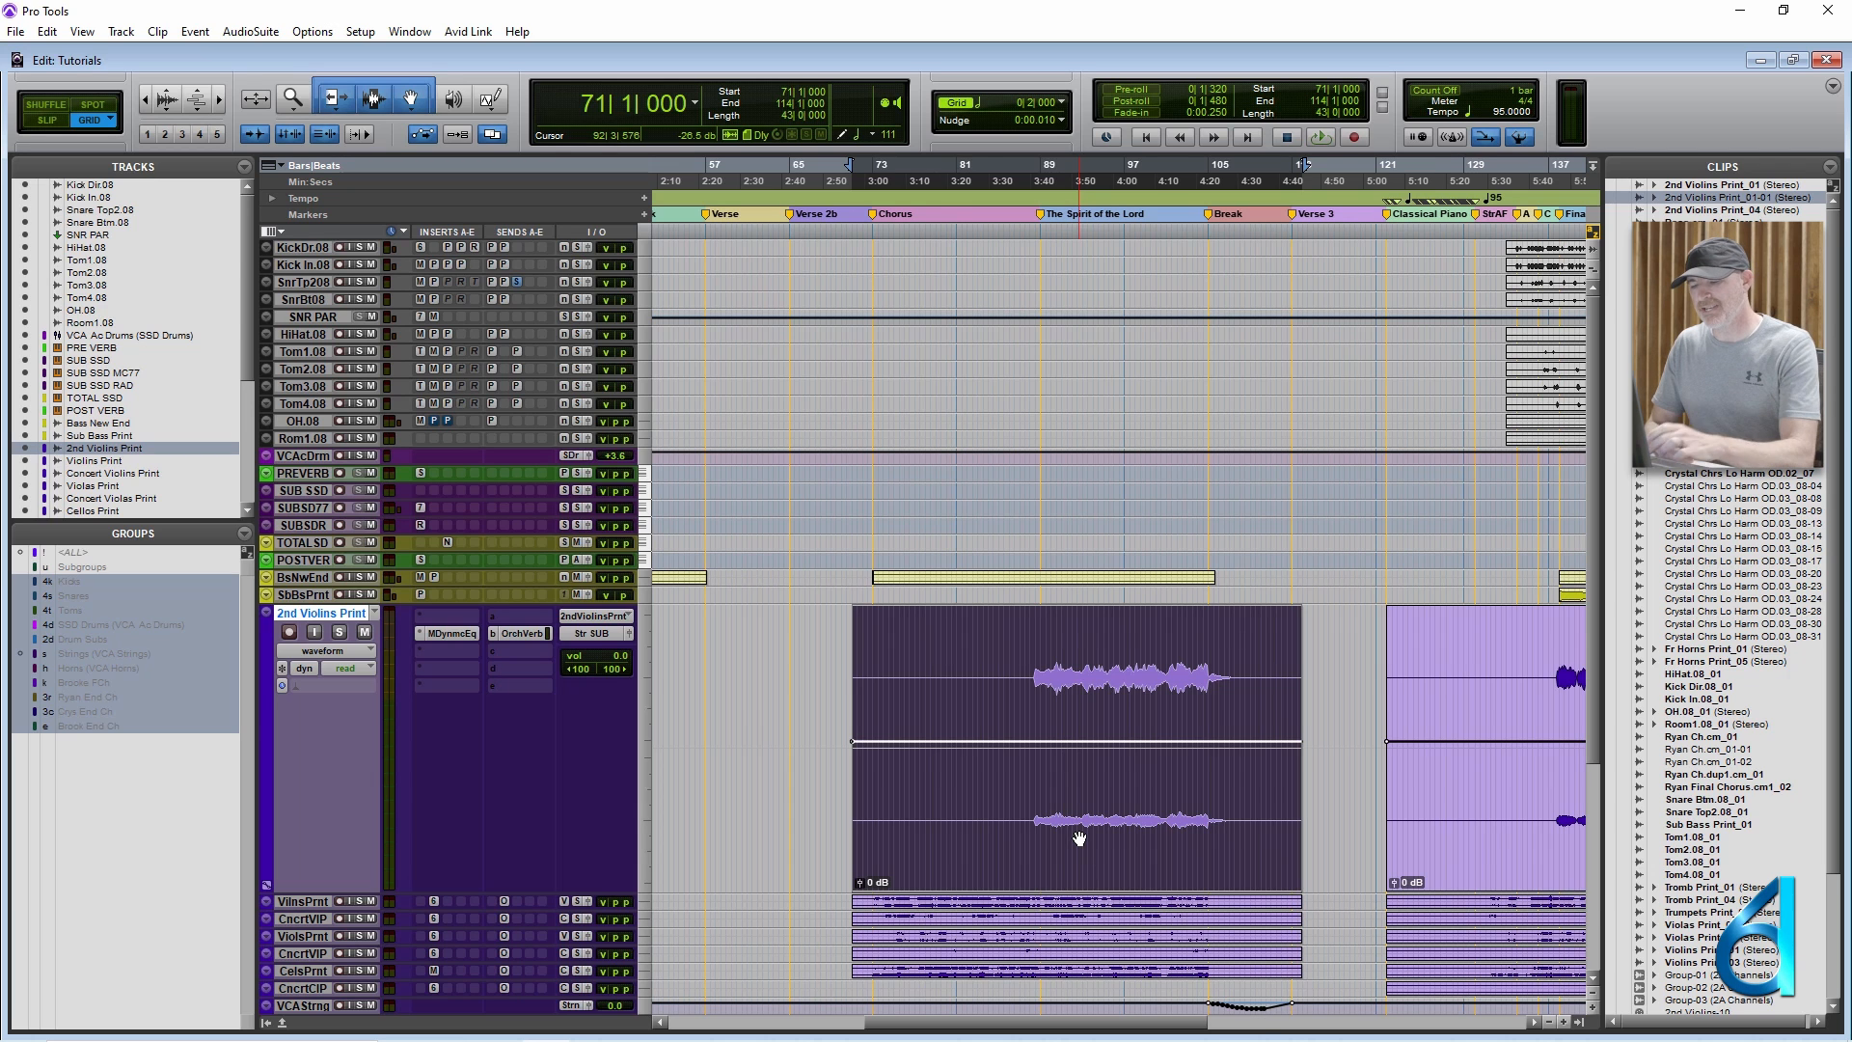
Zoom out to the entire session, place the insertion point at 94|1|000 on 2nd Violins Print, and reduce its track height.
key("ctrl+bracketleft")
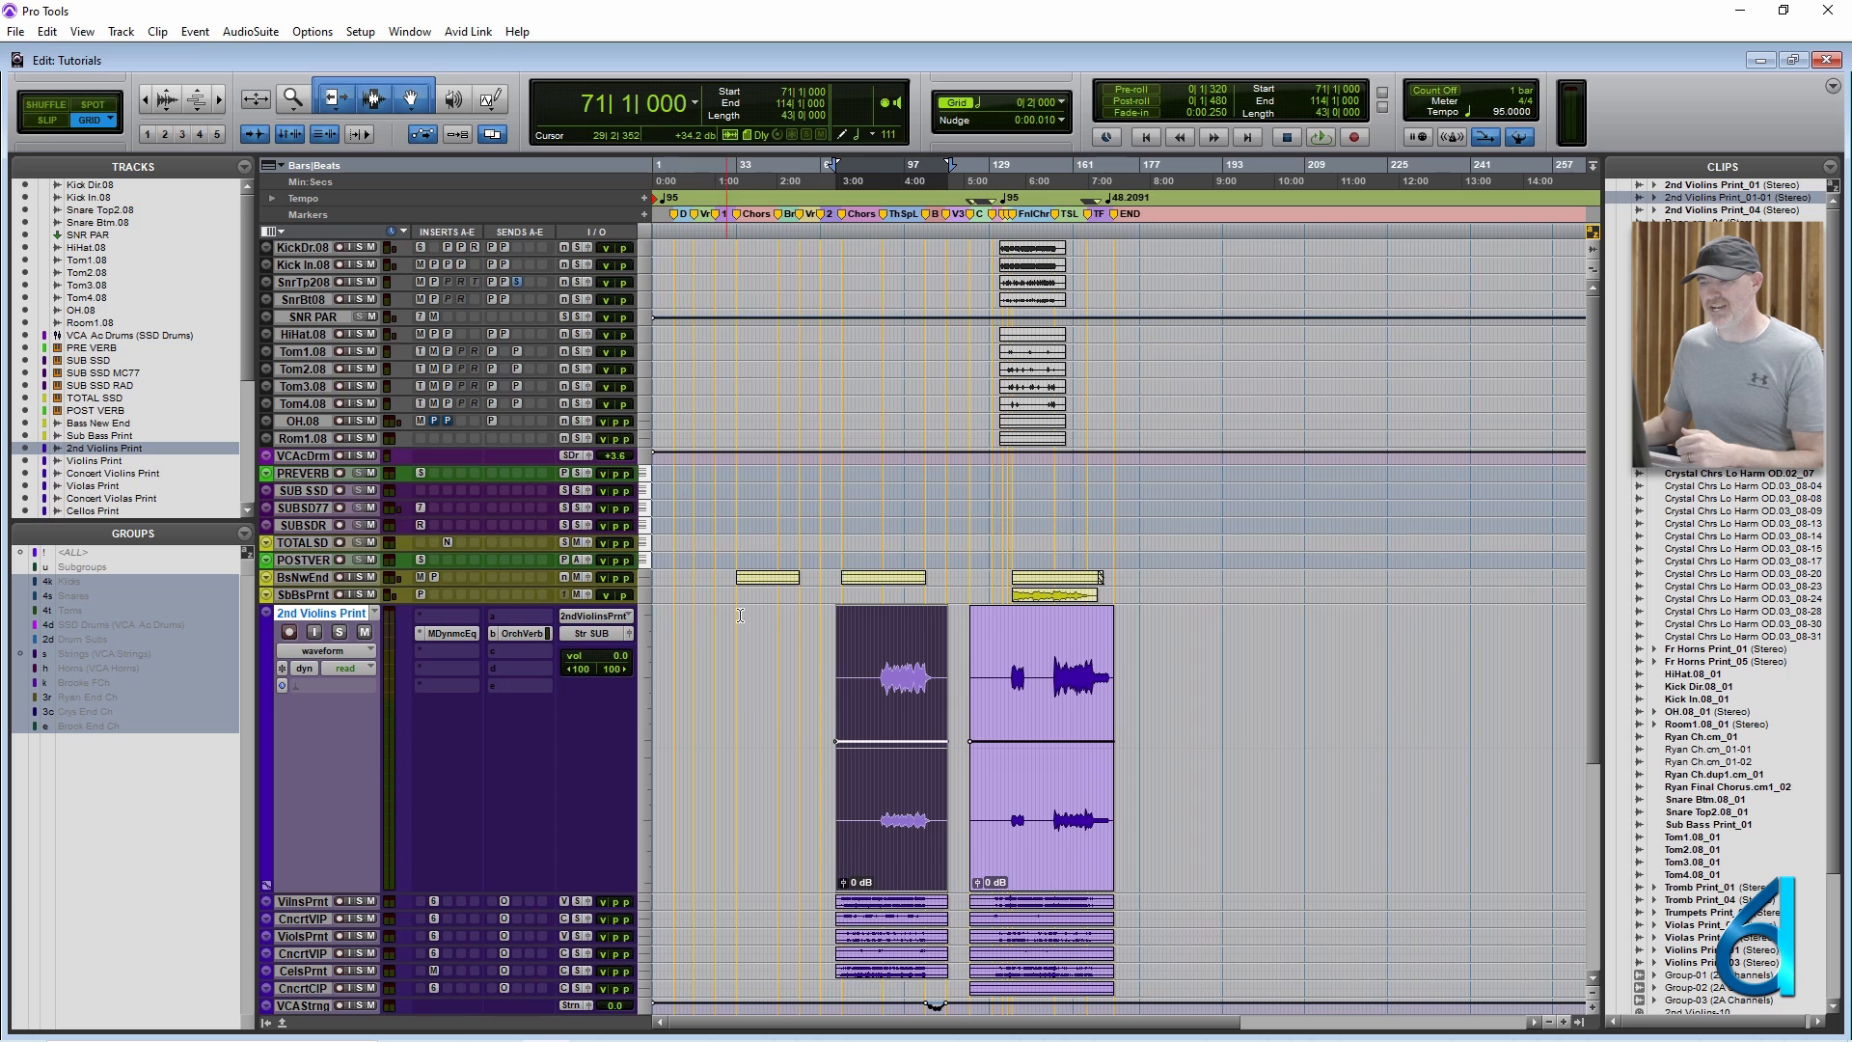
left_click(892, 651)
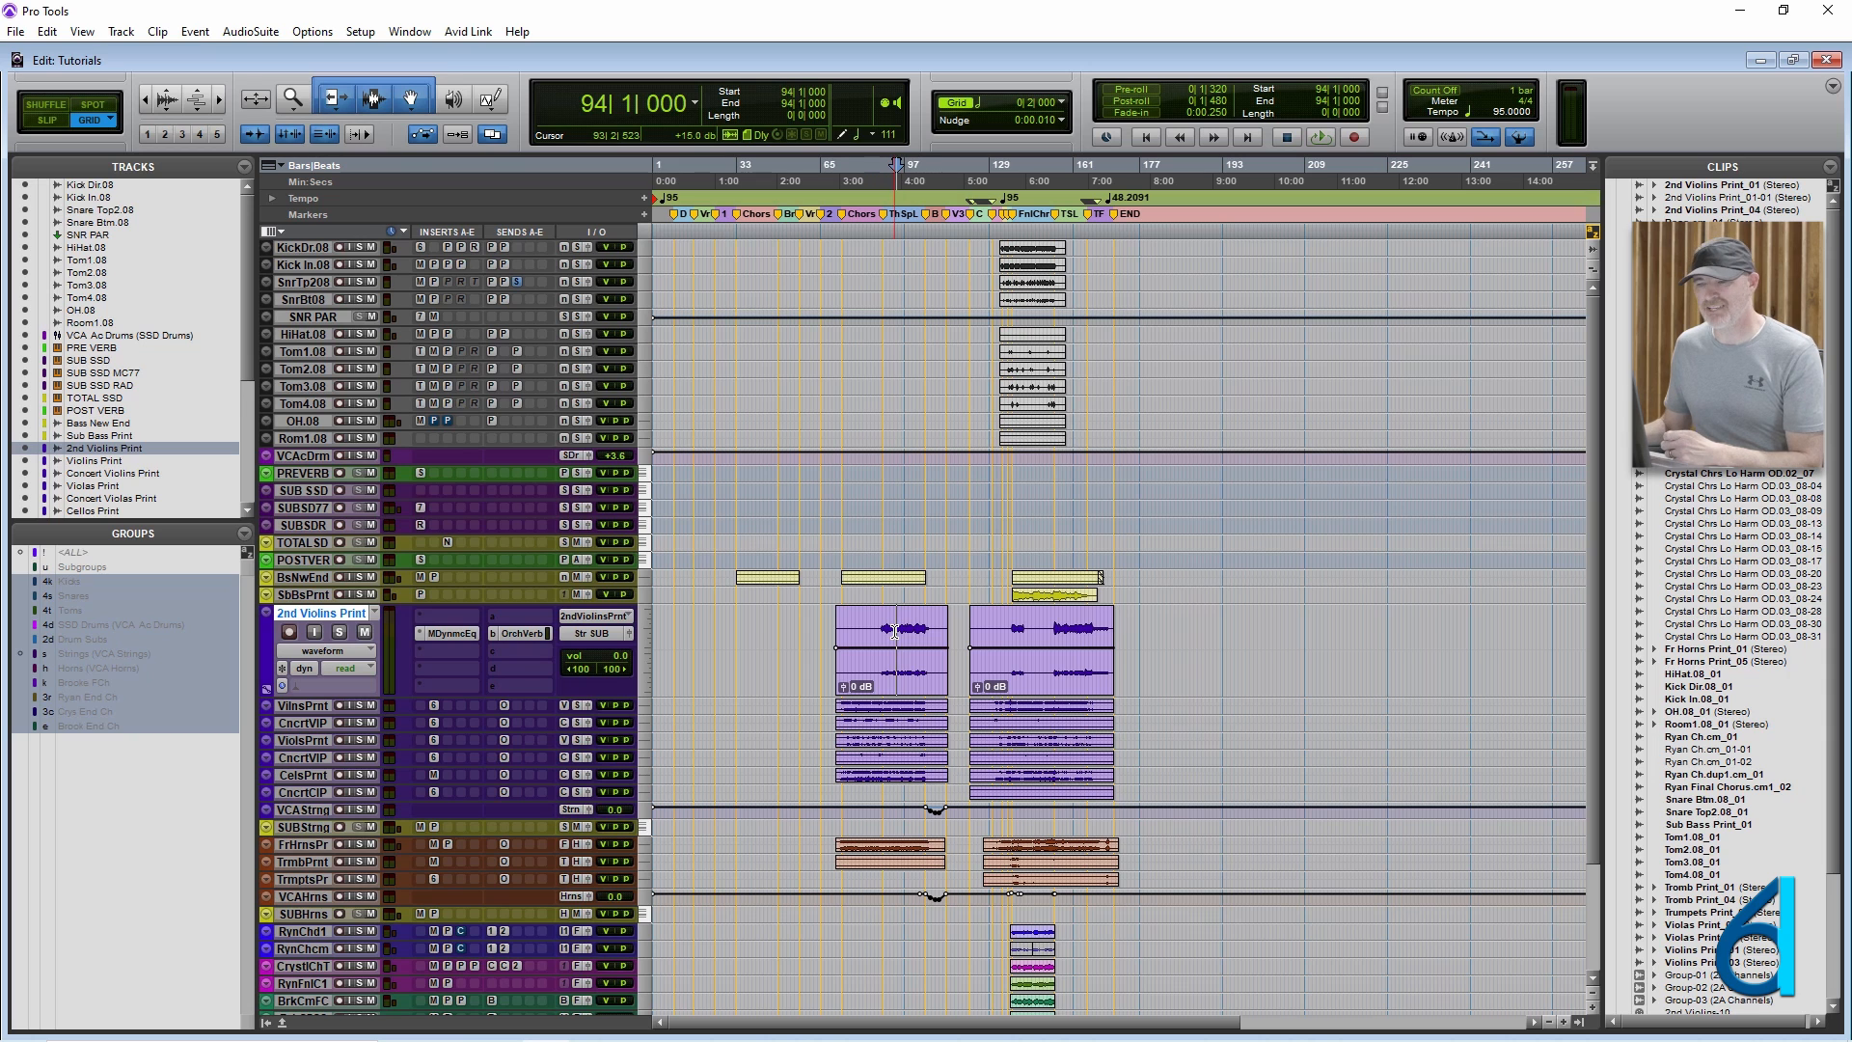
Open the Keyboard Shortcuts window, review the custom assignments, and highlight the Toggle Mix and Edit Windows command.
left_click(312, 32)
mouse_move(360, 31)
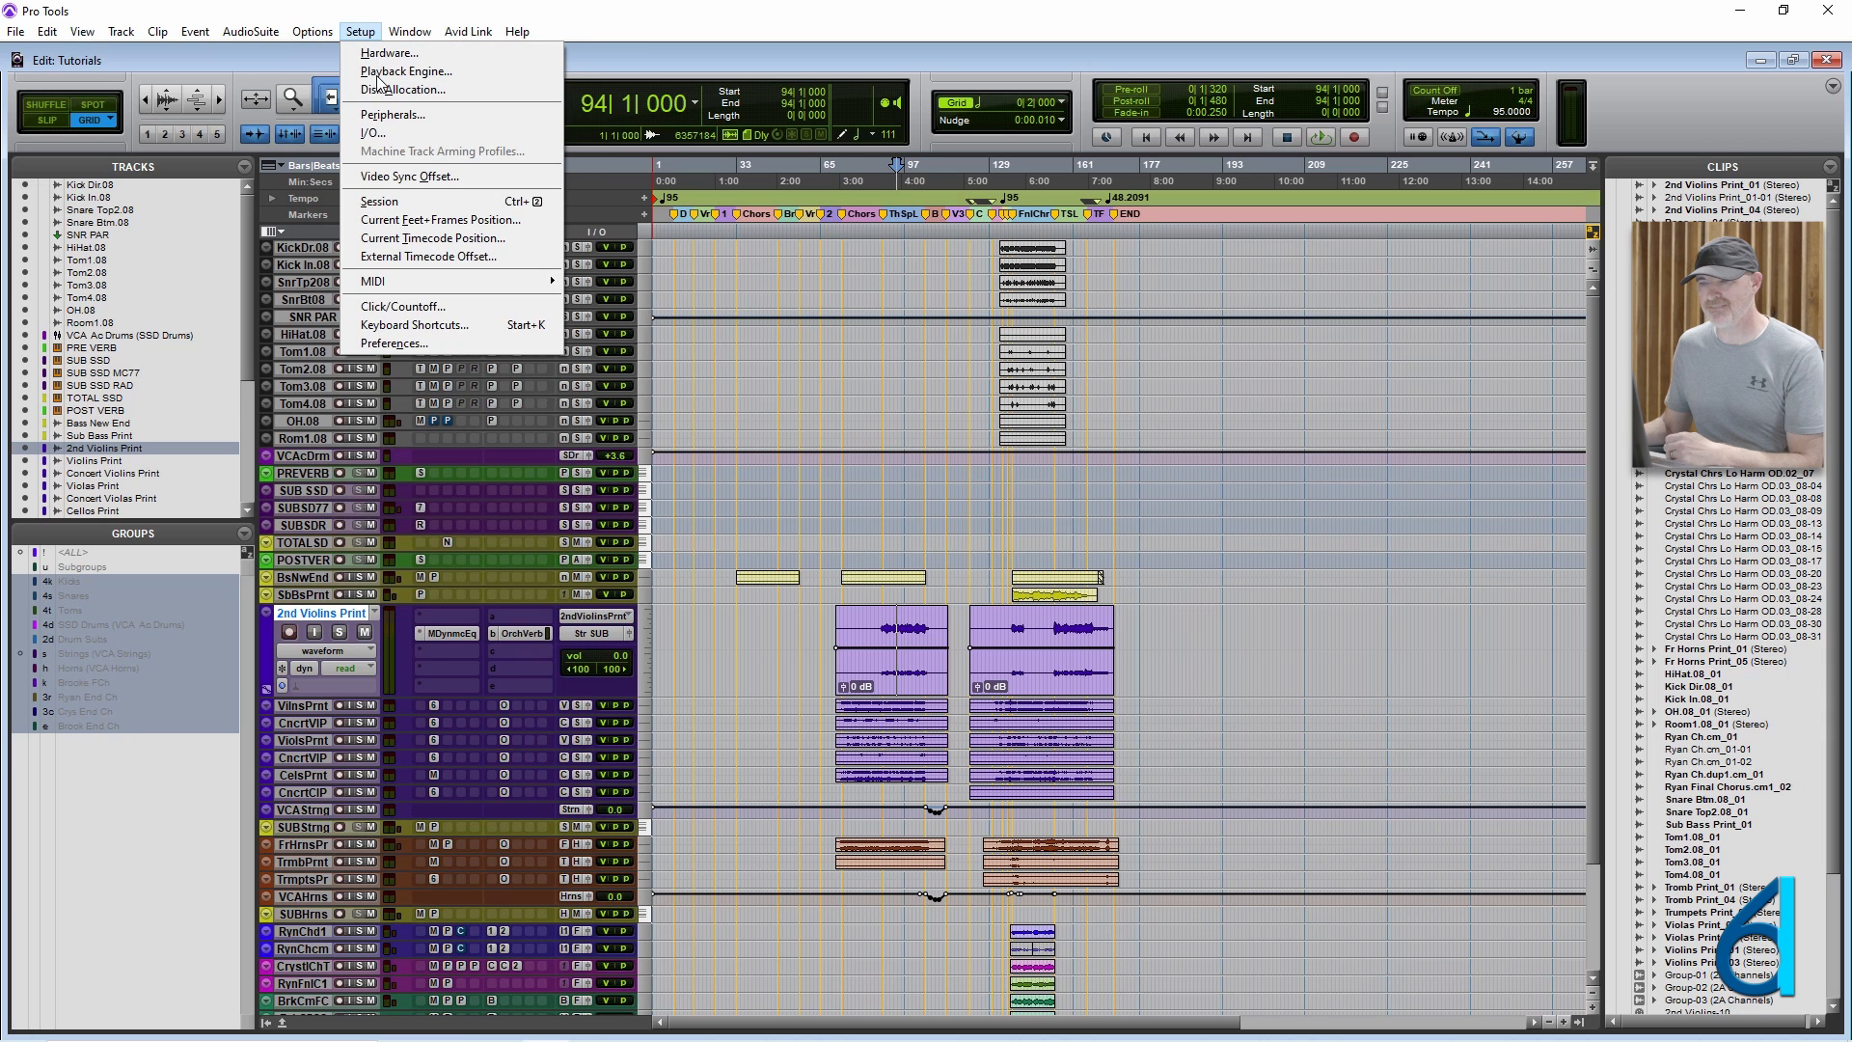
left_click(415, 324)
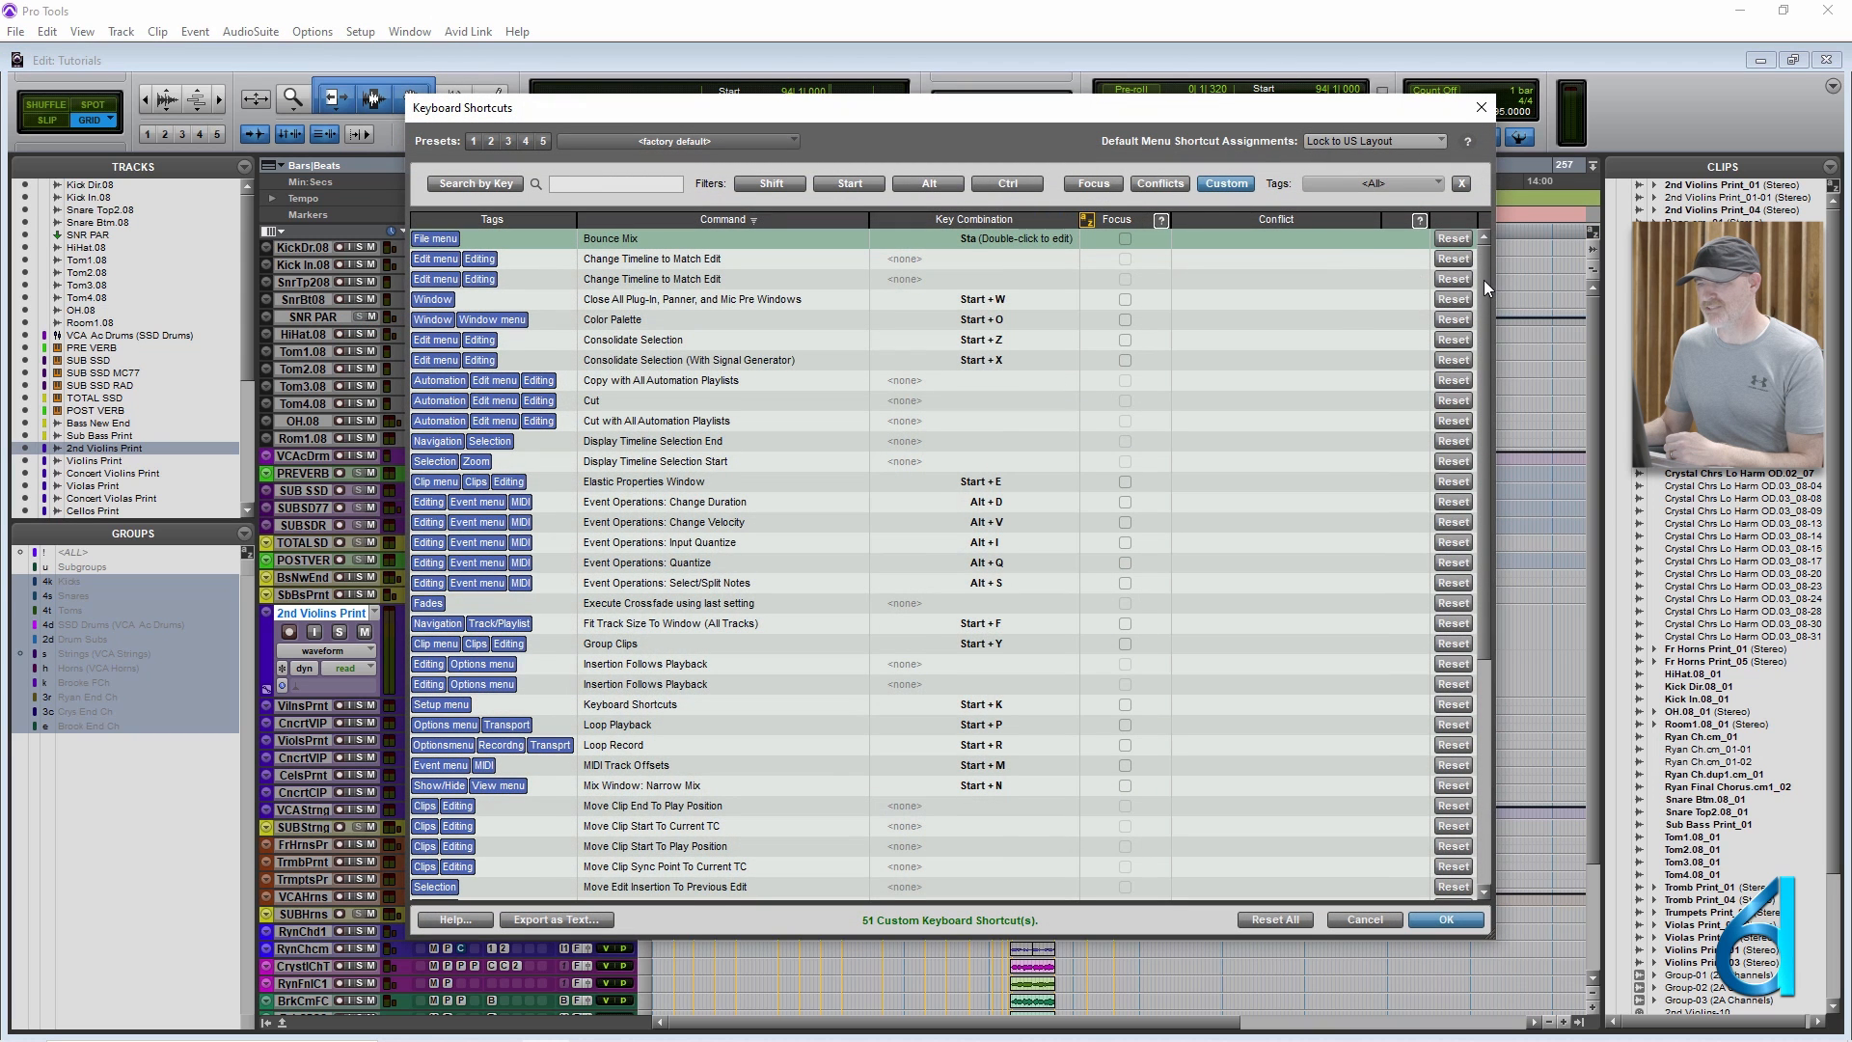
left_click_drag(1484, 279, 1478, 309)
scroll(1472, 330, "down", 4)
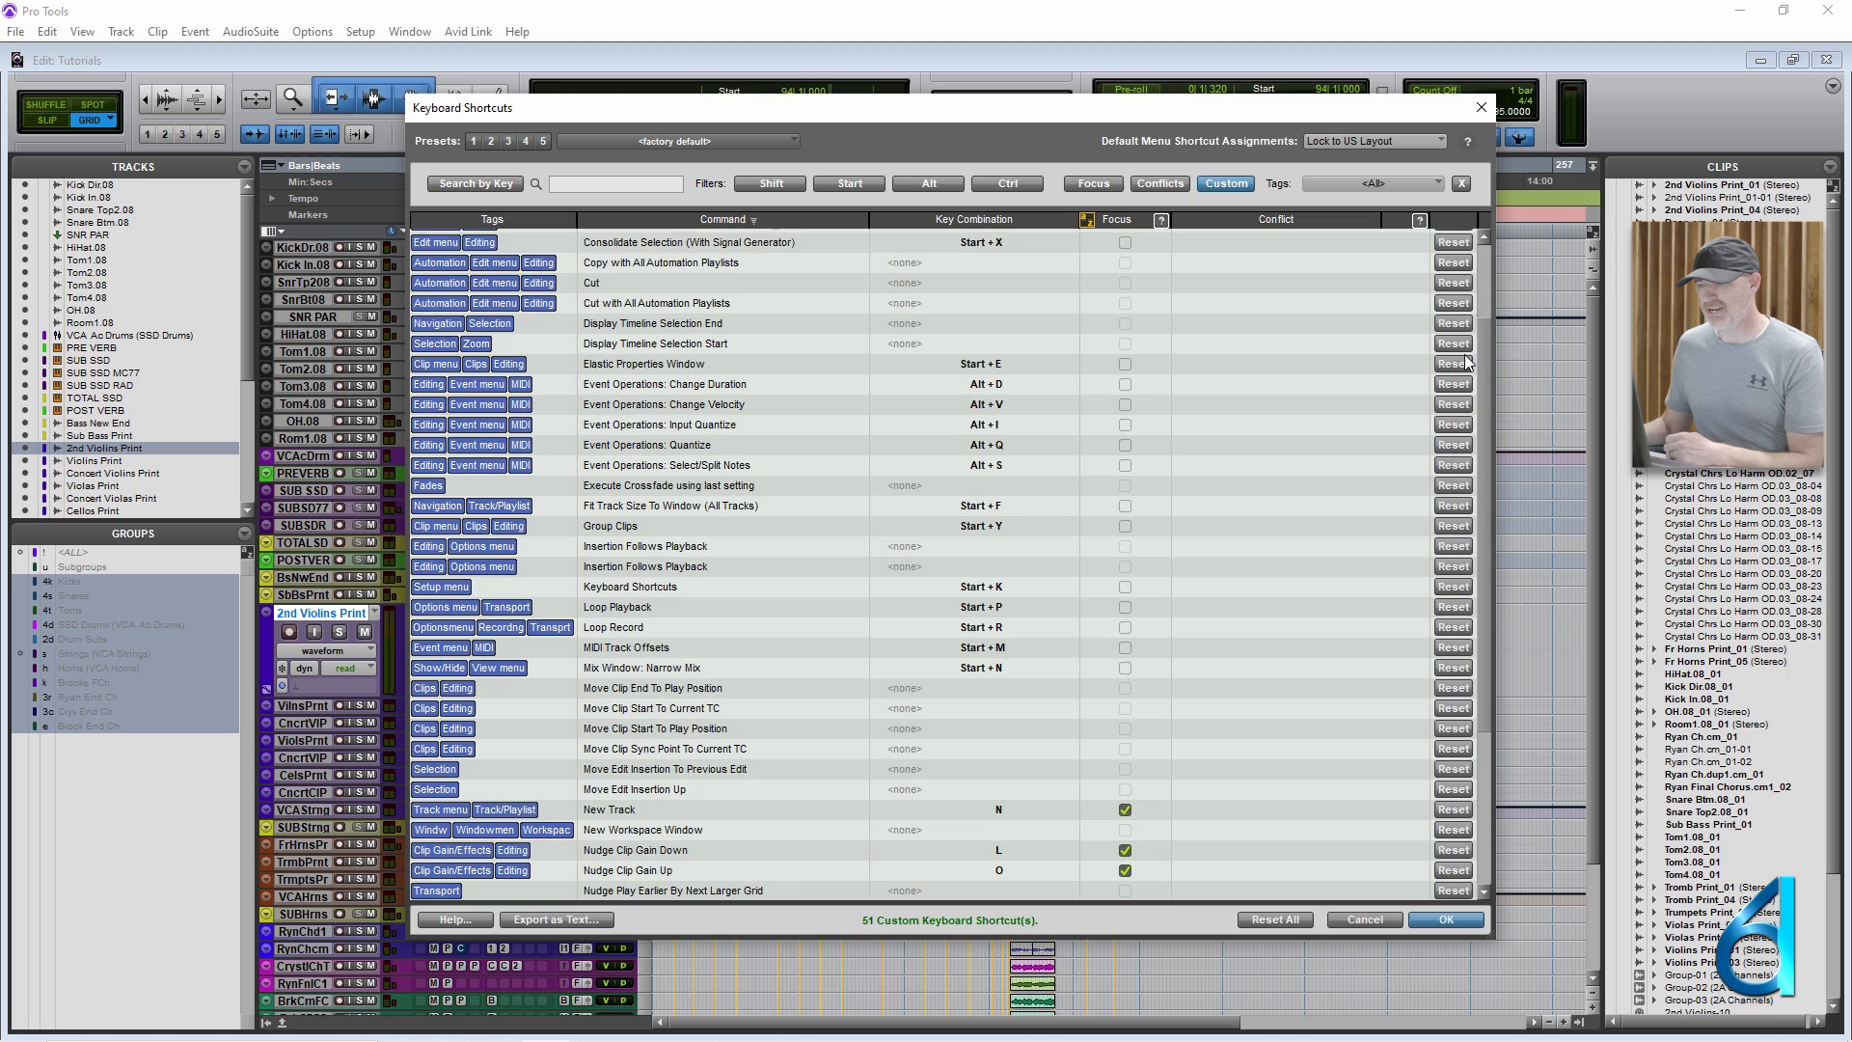
scroll(1452, 418, "down", 4)
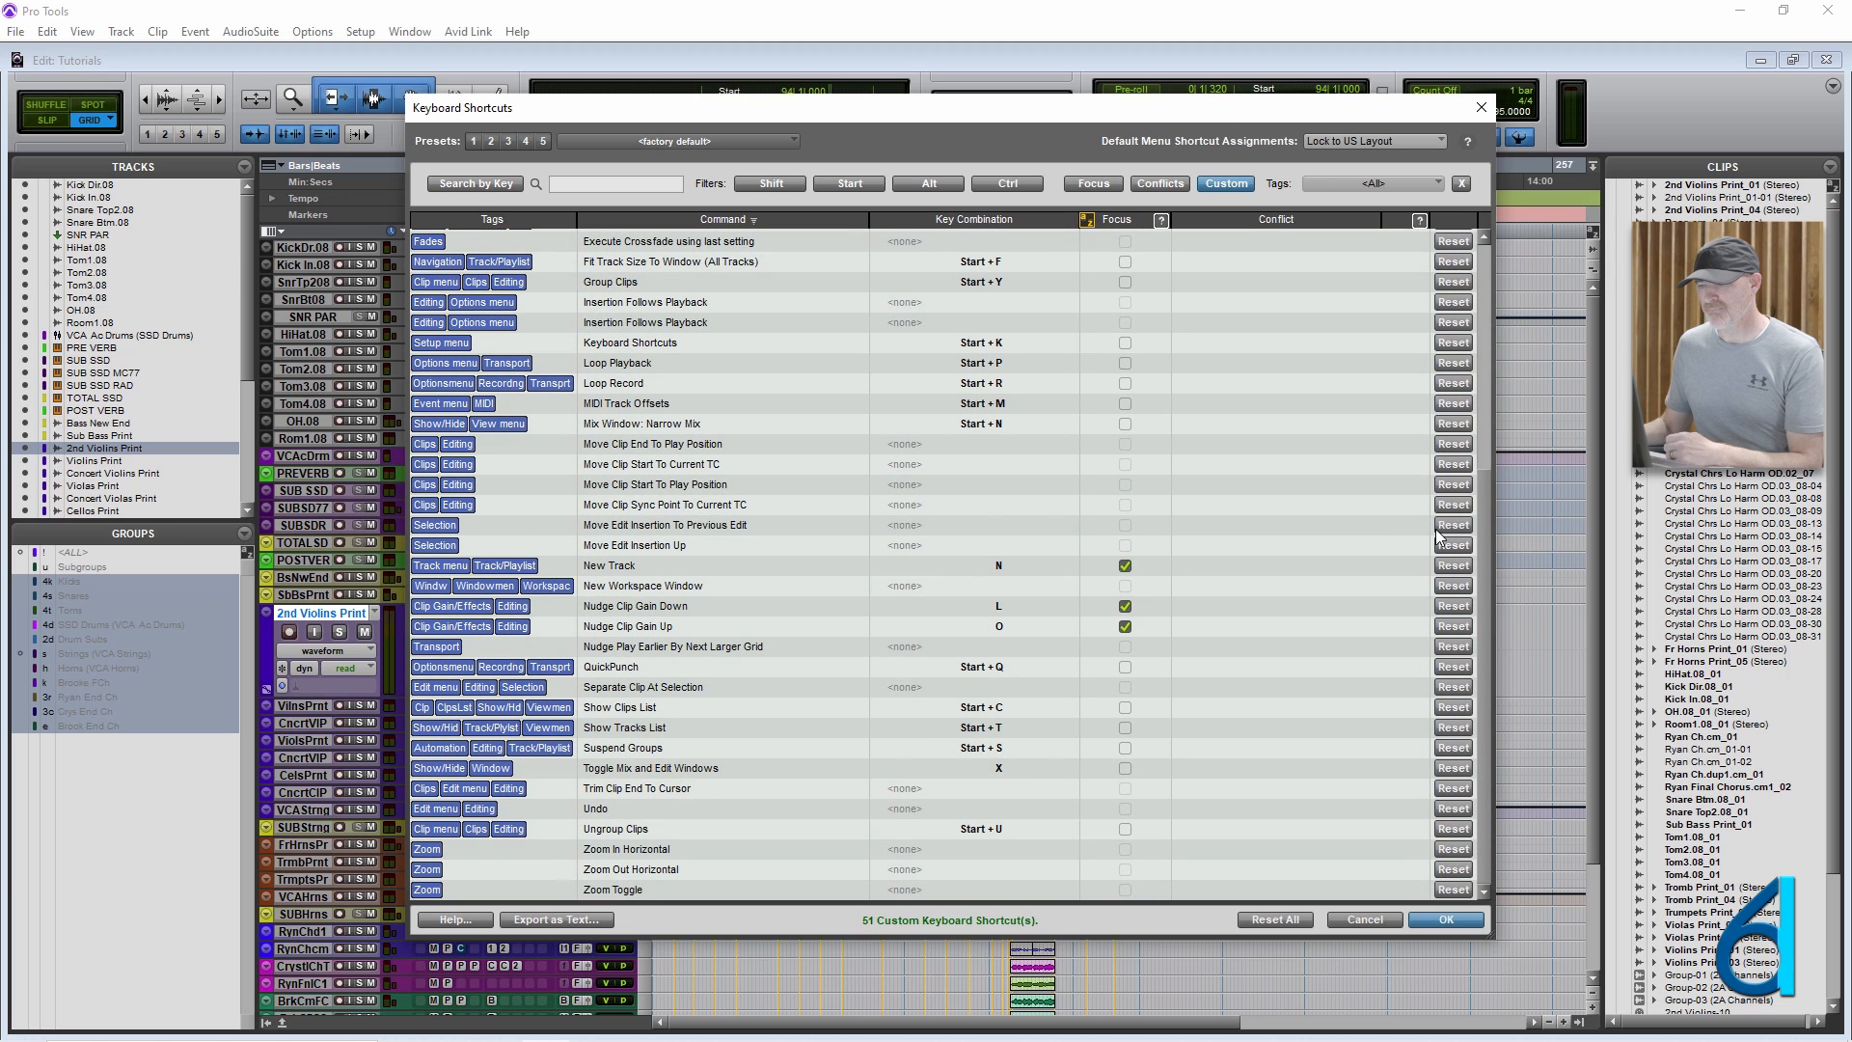
left_click(741, 773)
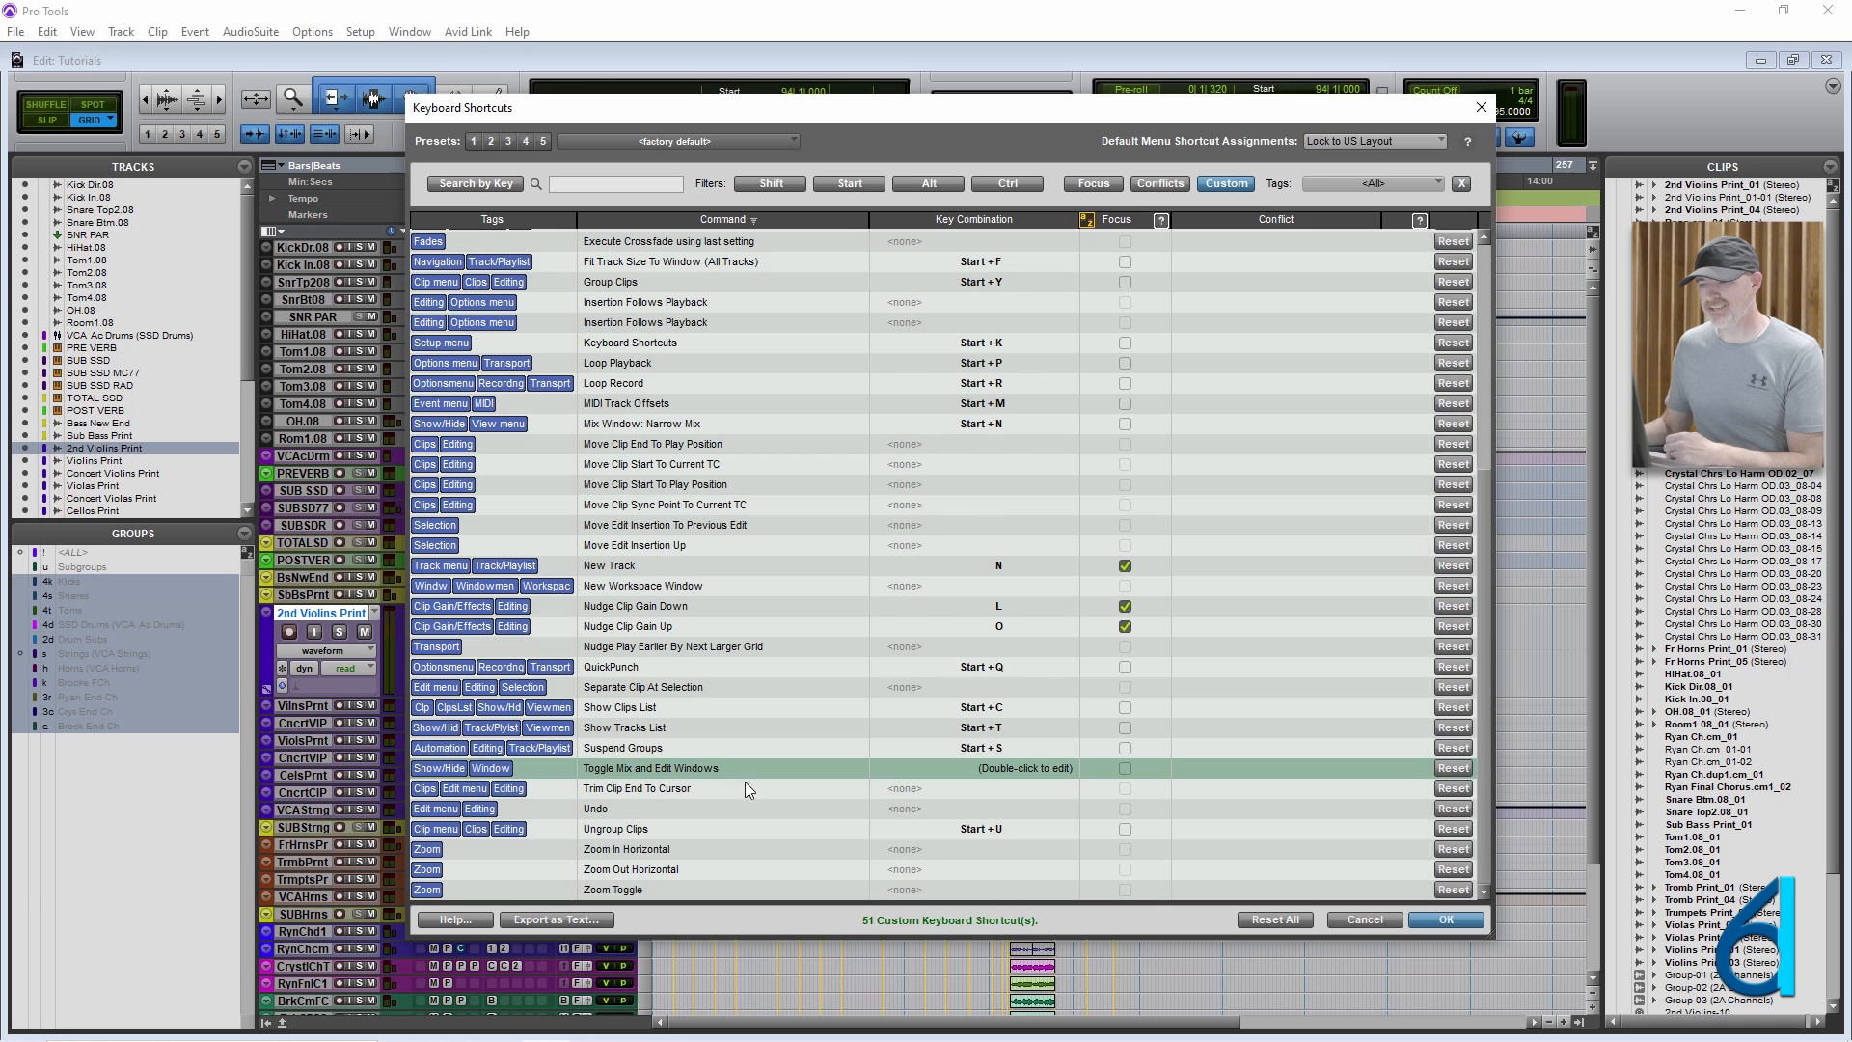